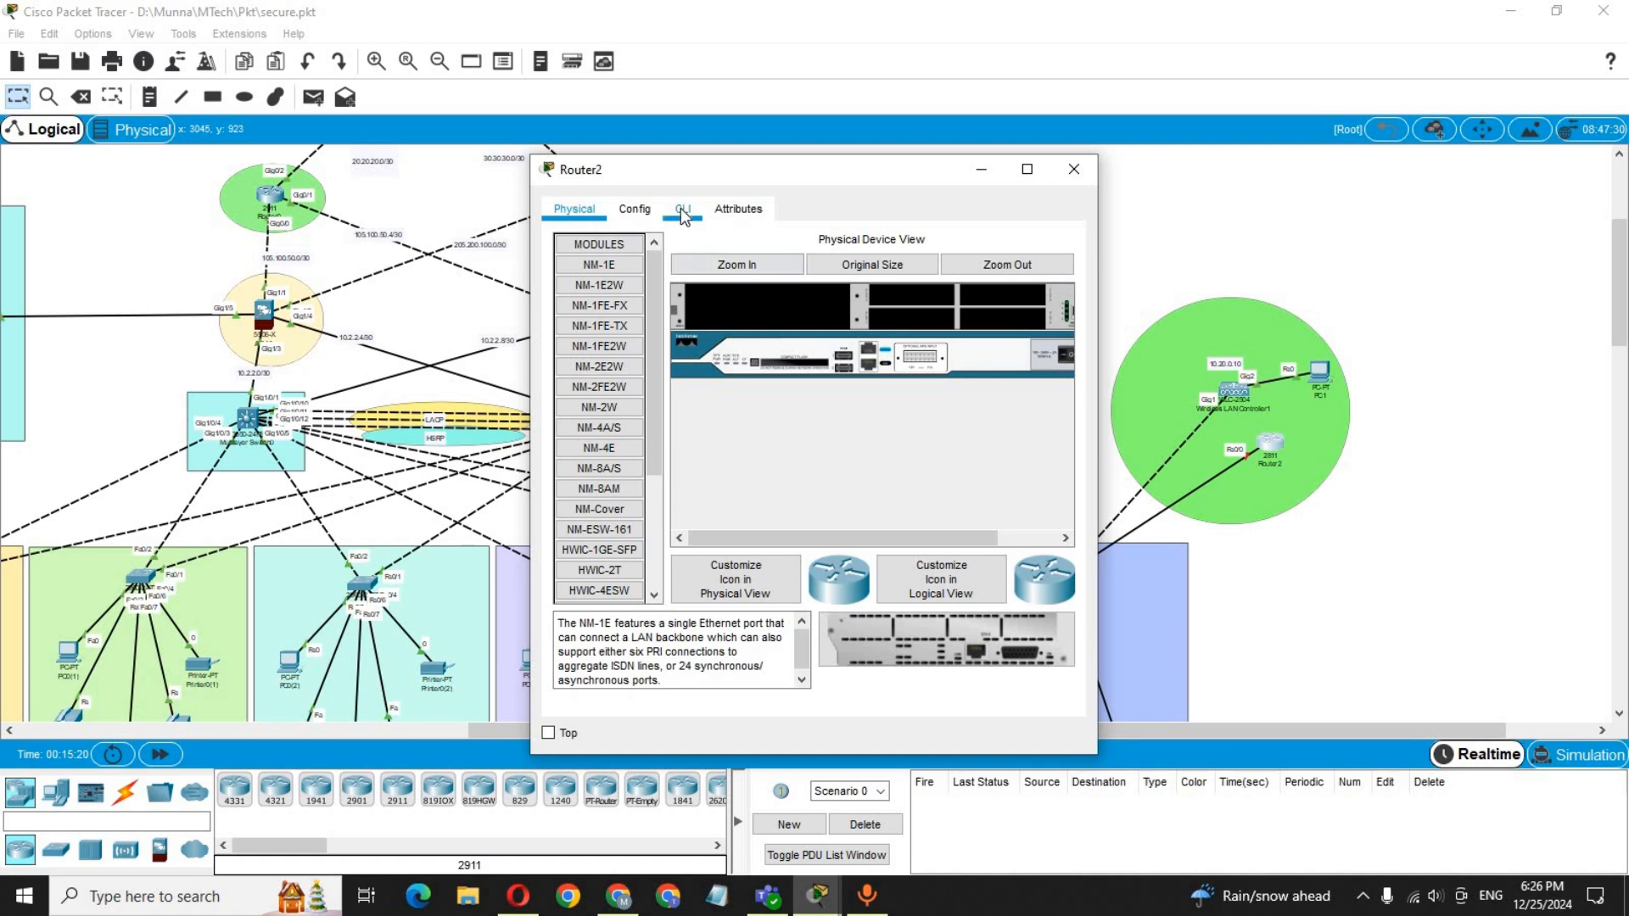
# Step: Open Router2's command line and enter global configuration mode through privileged mode
pyautogui.moveTo(816, 177); pyautogui.dragTo(652, 177)
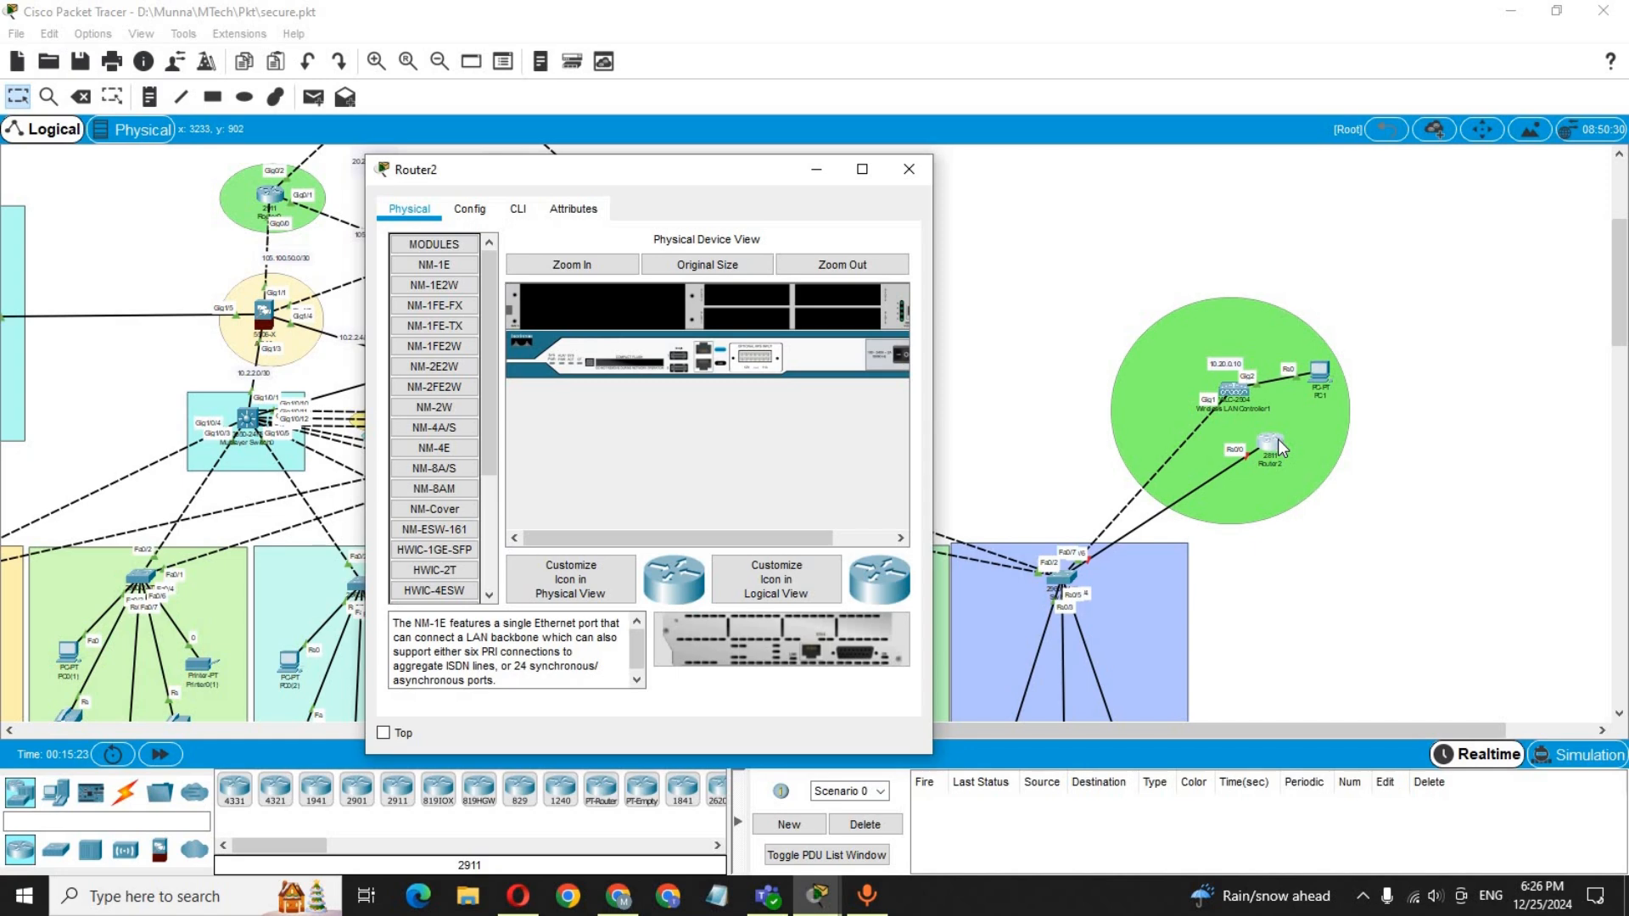
pyautogui.moveTo(1272, 445)
pyautogui.mouseDown()
pyautogui.moveTo(1335, 556)
pyautogui.moveTo(1275, 450)
pyautogui.mouseUp()
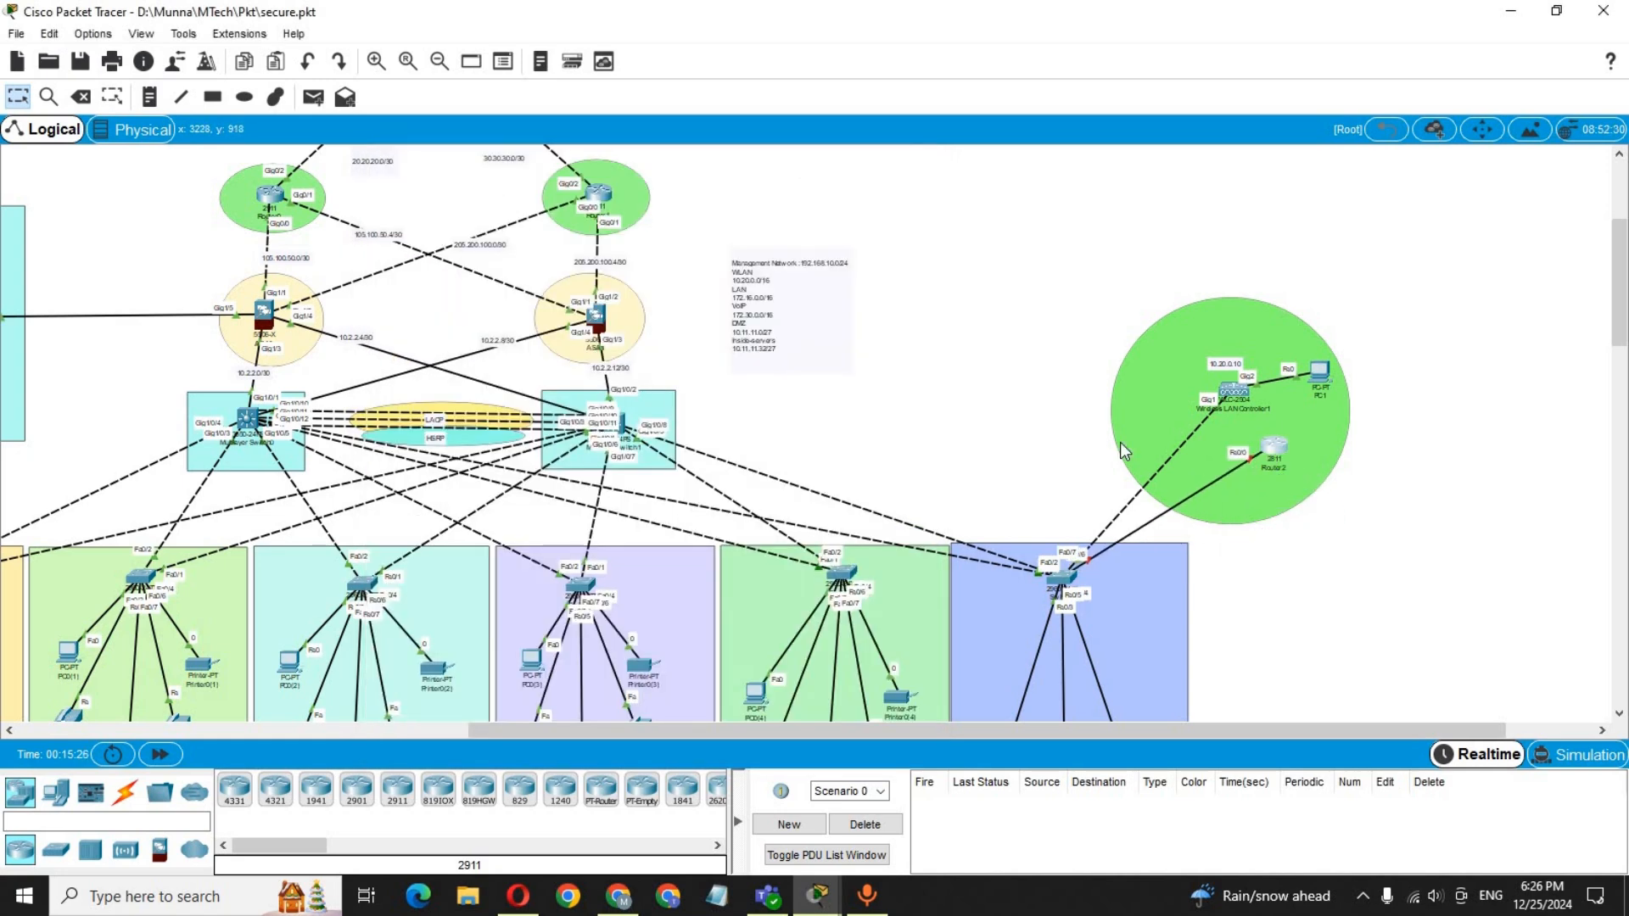
pyautogui.click(1275, 444)
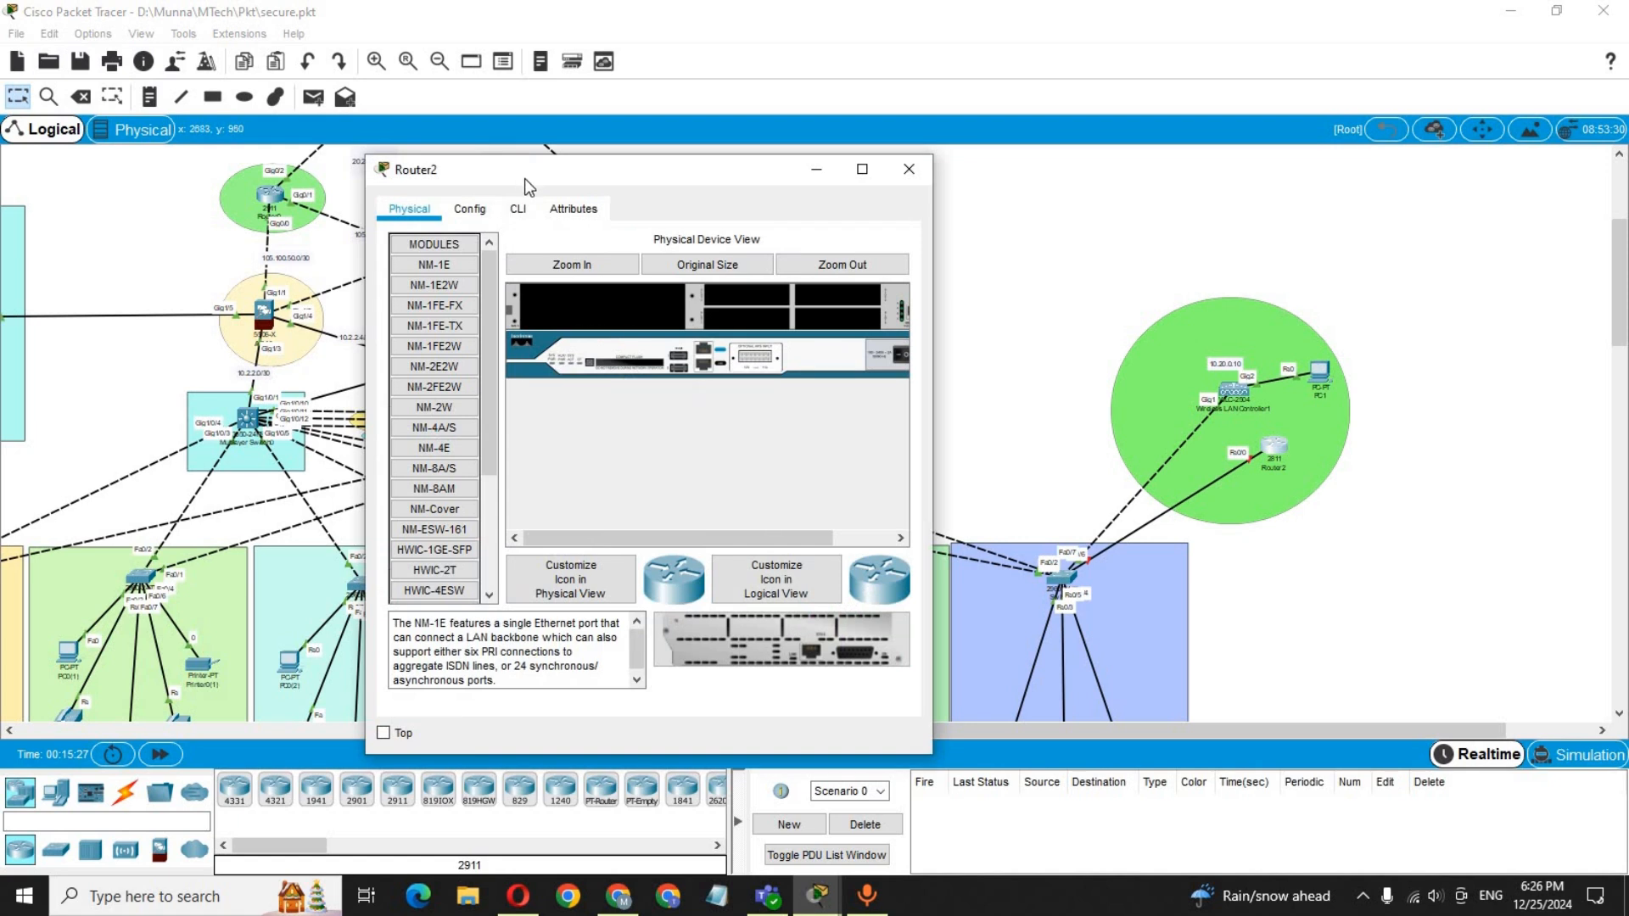
pyautogui.click(513, 210)
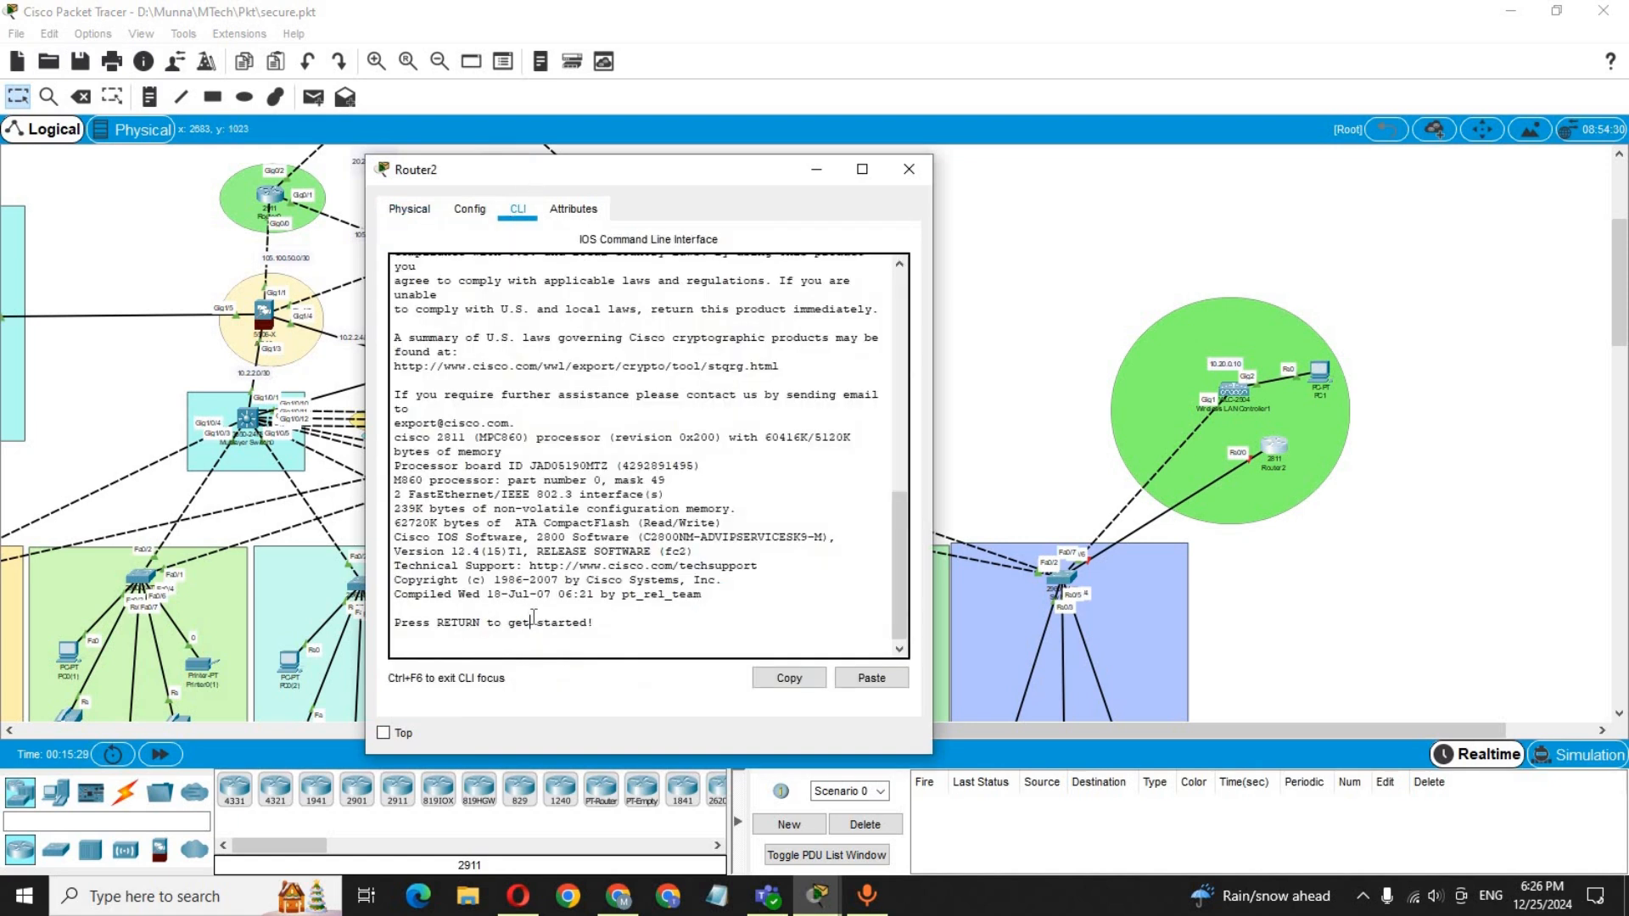
pyautogui.press('Return')
pyautogui.press('Return')
pyautogui.write('en')
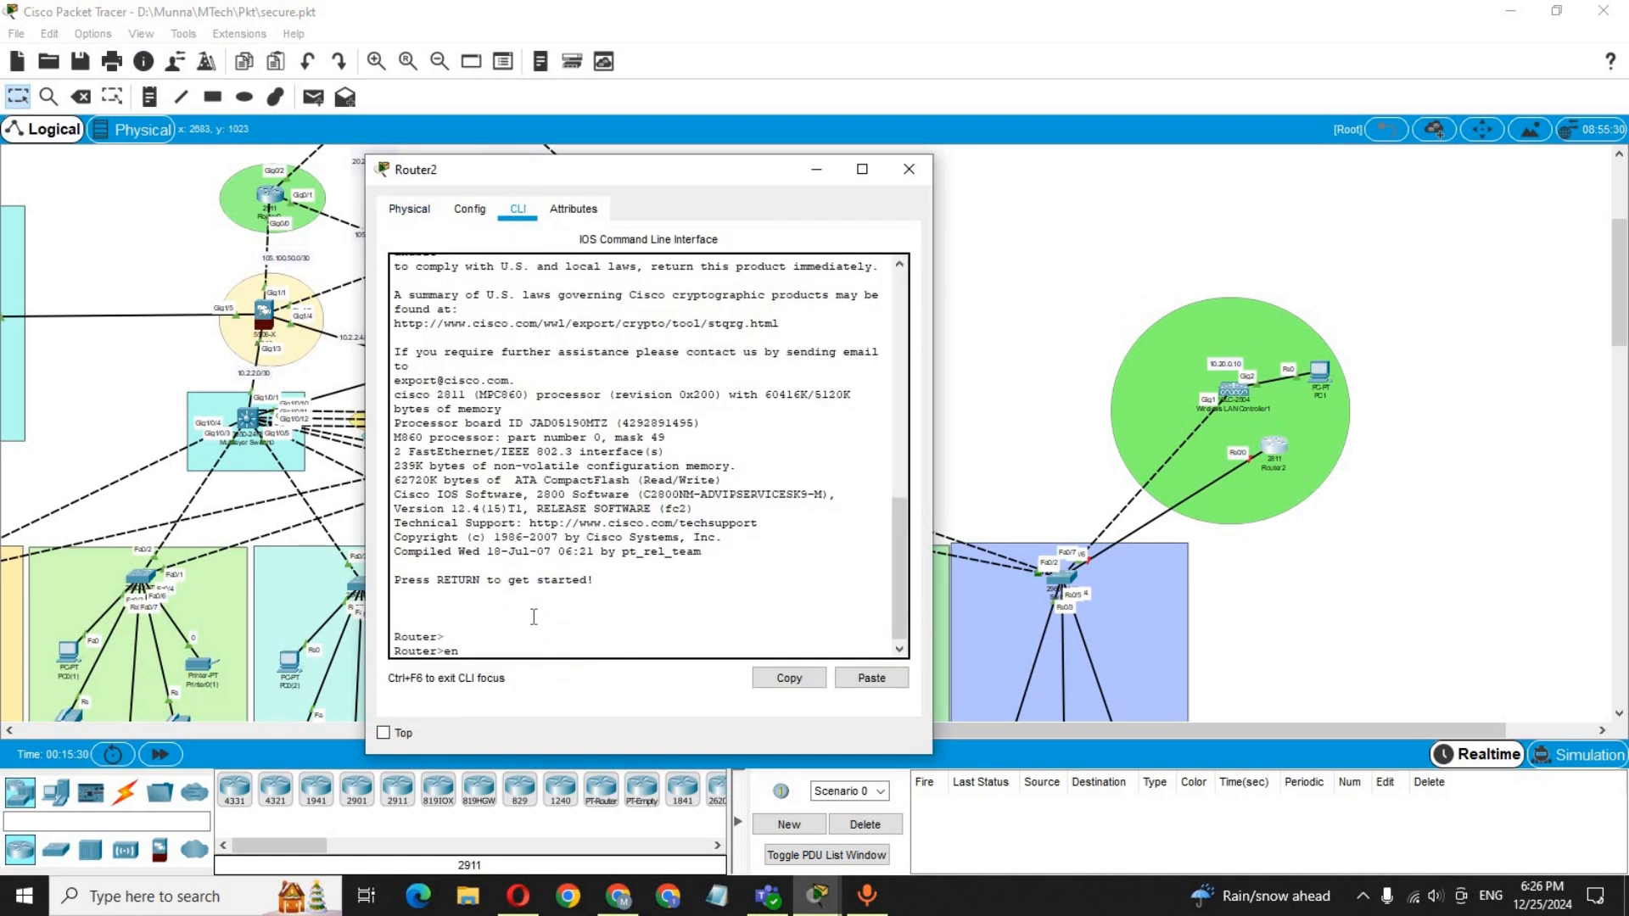
pyautogui.press('Return')
pyautogui.write('conf t')
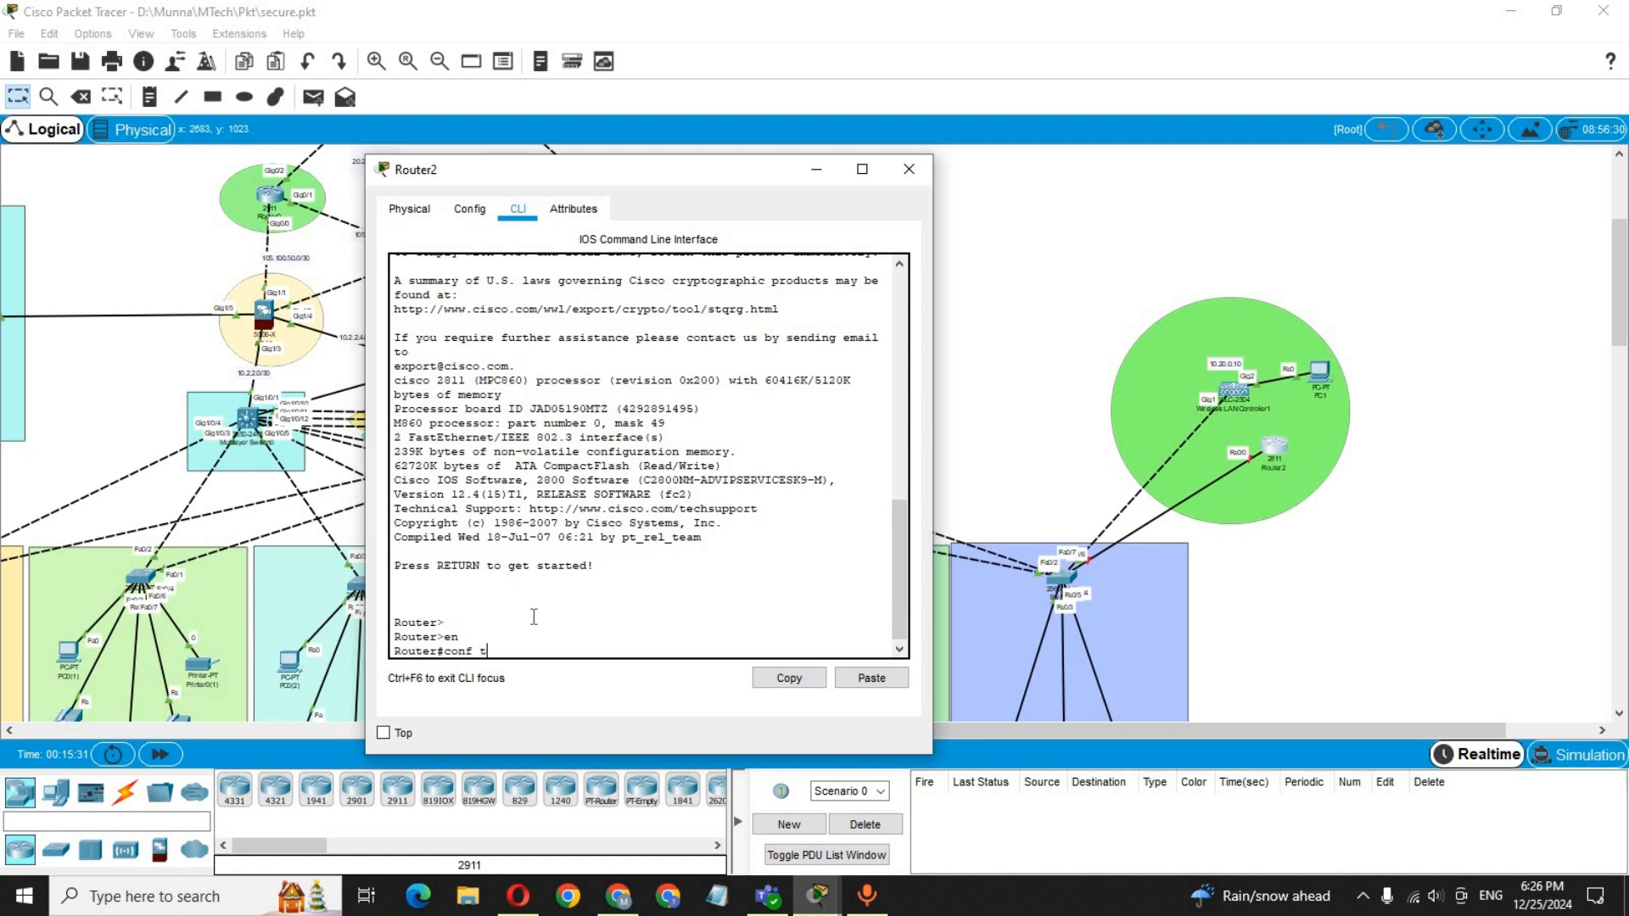
pyautogui.press('Return')
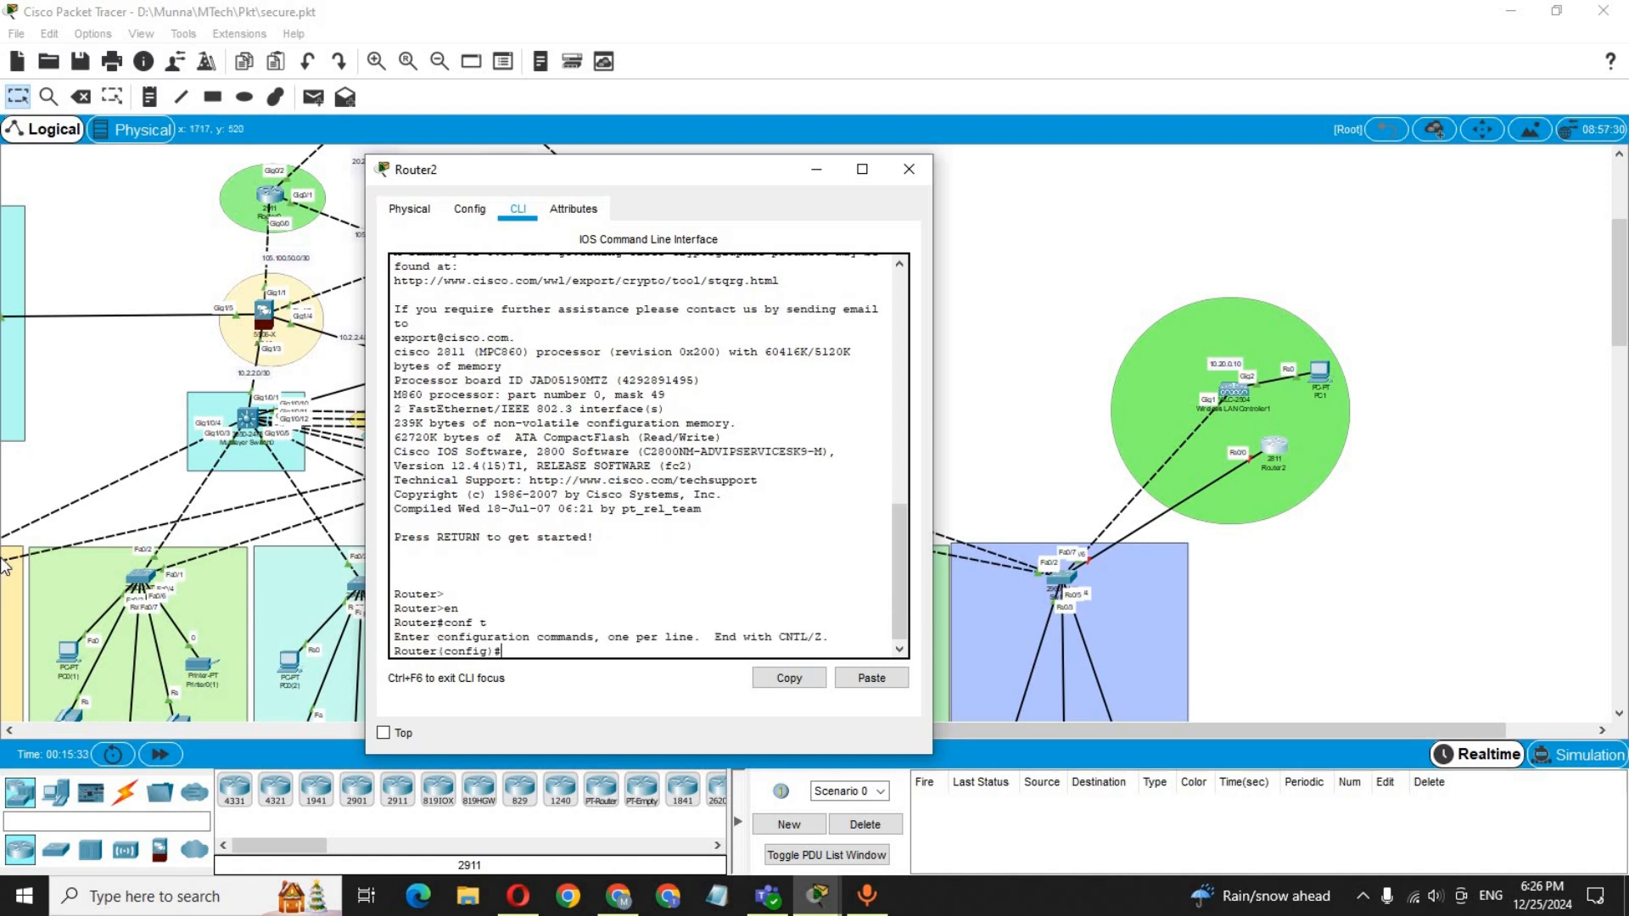
# Step: Bring up Router2's FastEthernet 0/0 interface with no shutdown
pyautogui.write('in')
pyautogui.press('Tab')
pyautogui.write('f')
pyautogui.press('Tab')
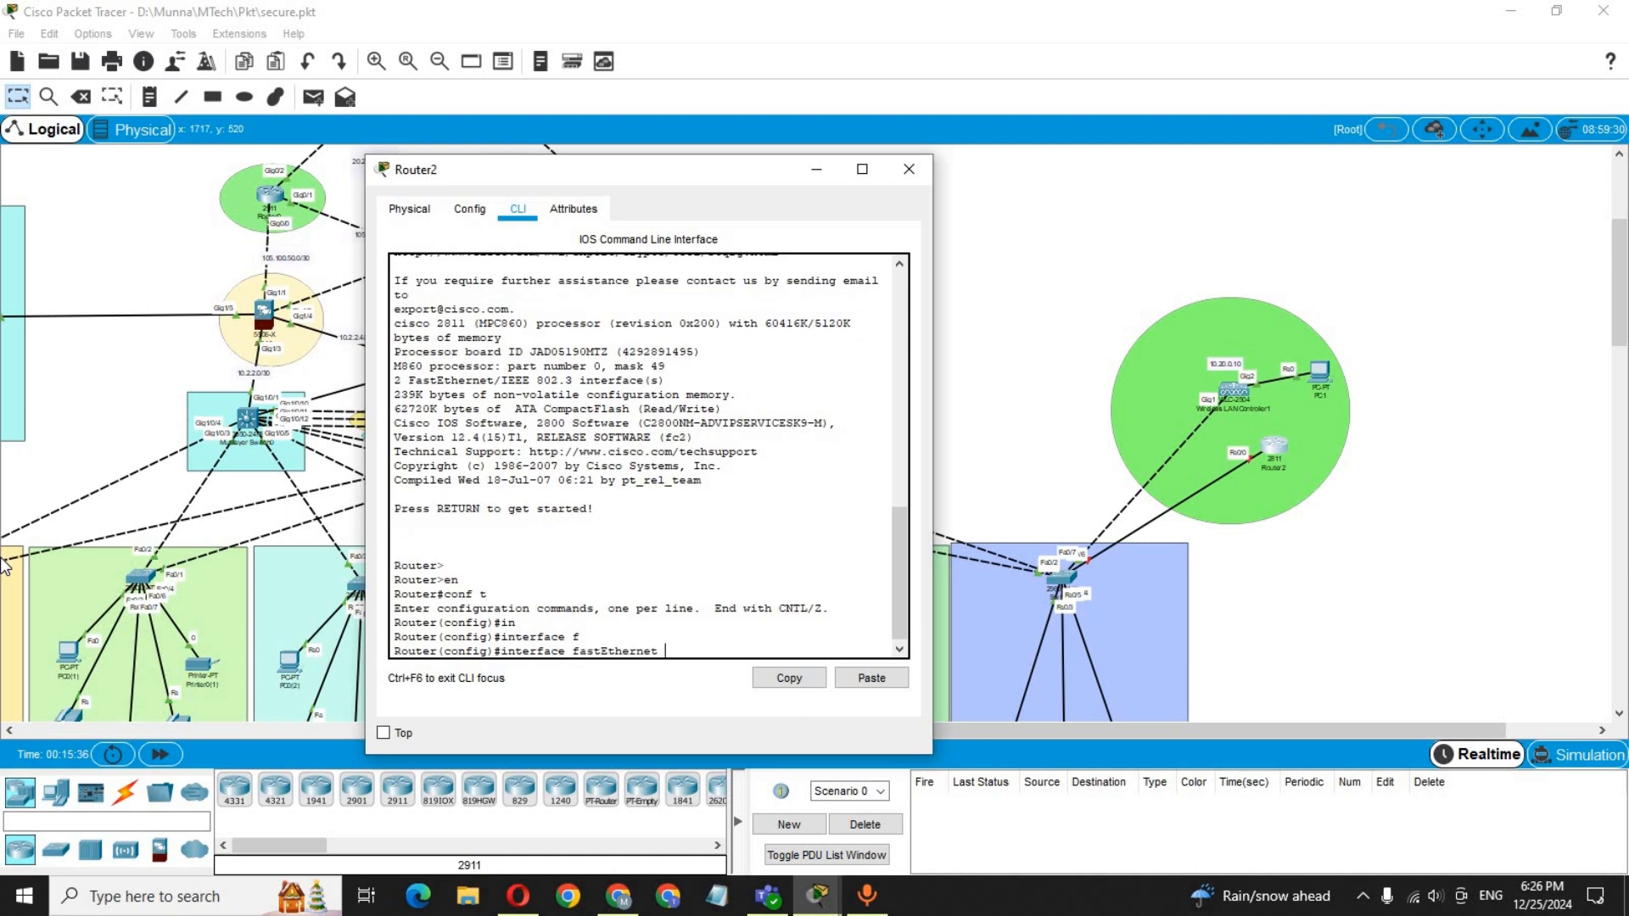
pyautogui.write('0/0')
pyautogui.press('Return')
pyautogui.write('no sh')
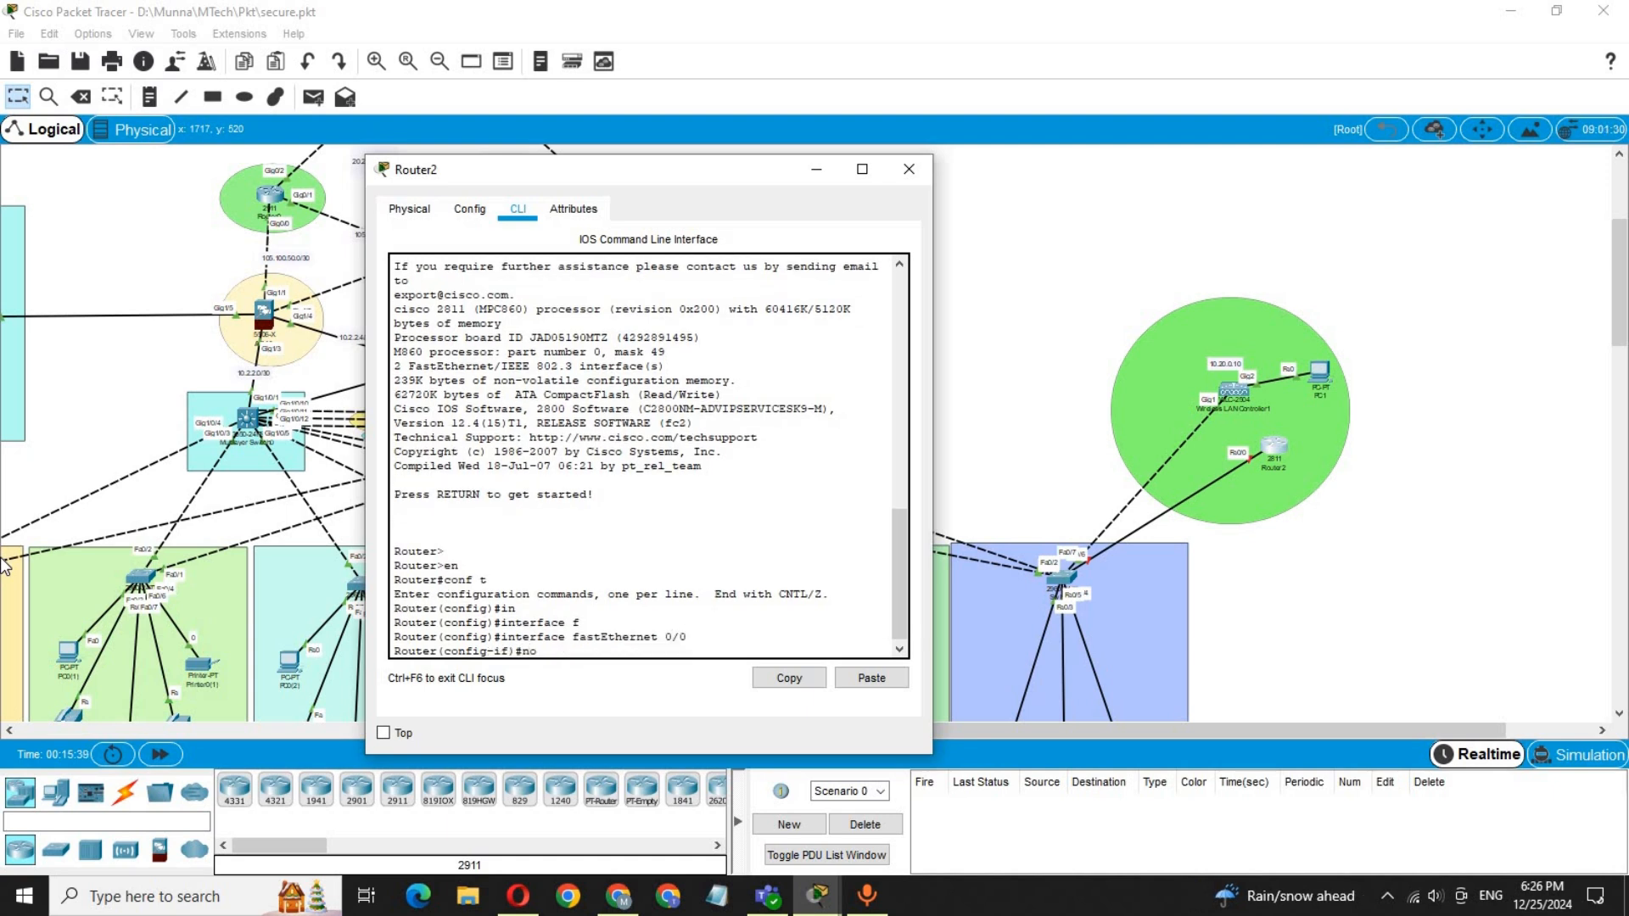
pyautogui.press('Tab')
pyautogui.press('Return')
pyautogui.press('Return')
pyautogui.press('Return')
pyautogui.press('Return')
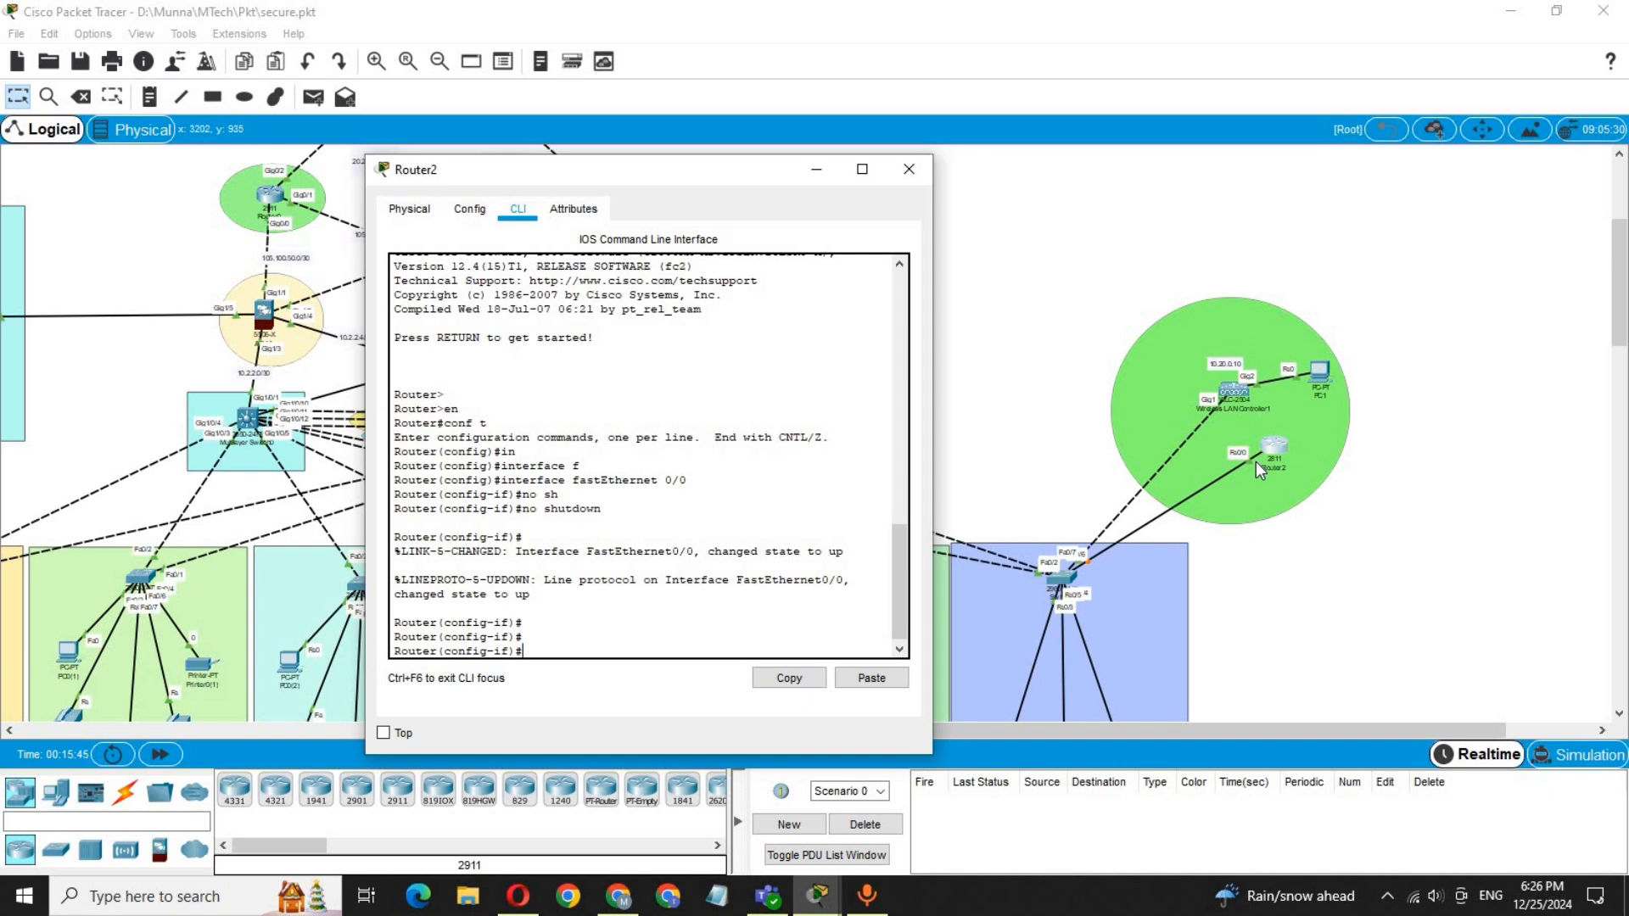
# Step: Exit the FastEthernet 0/0 interface configuration on Router2 to return to global configuration mode
pyautogui.click(1275, 448)
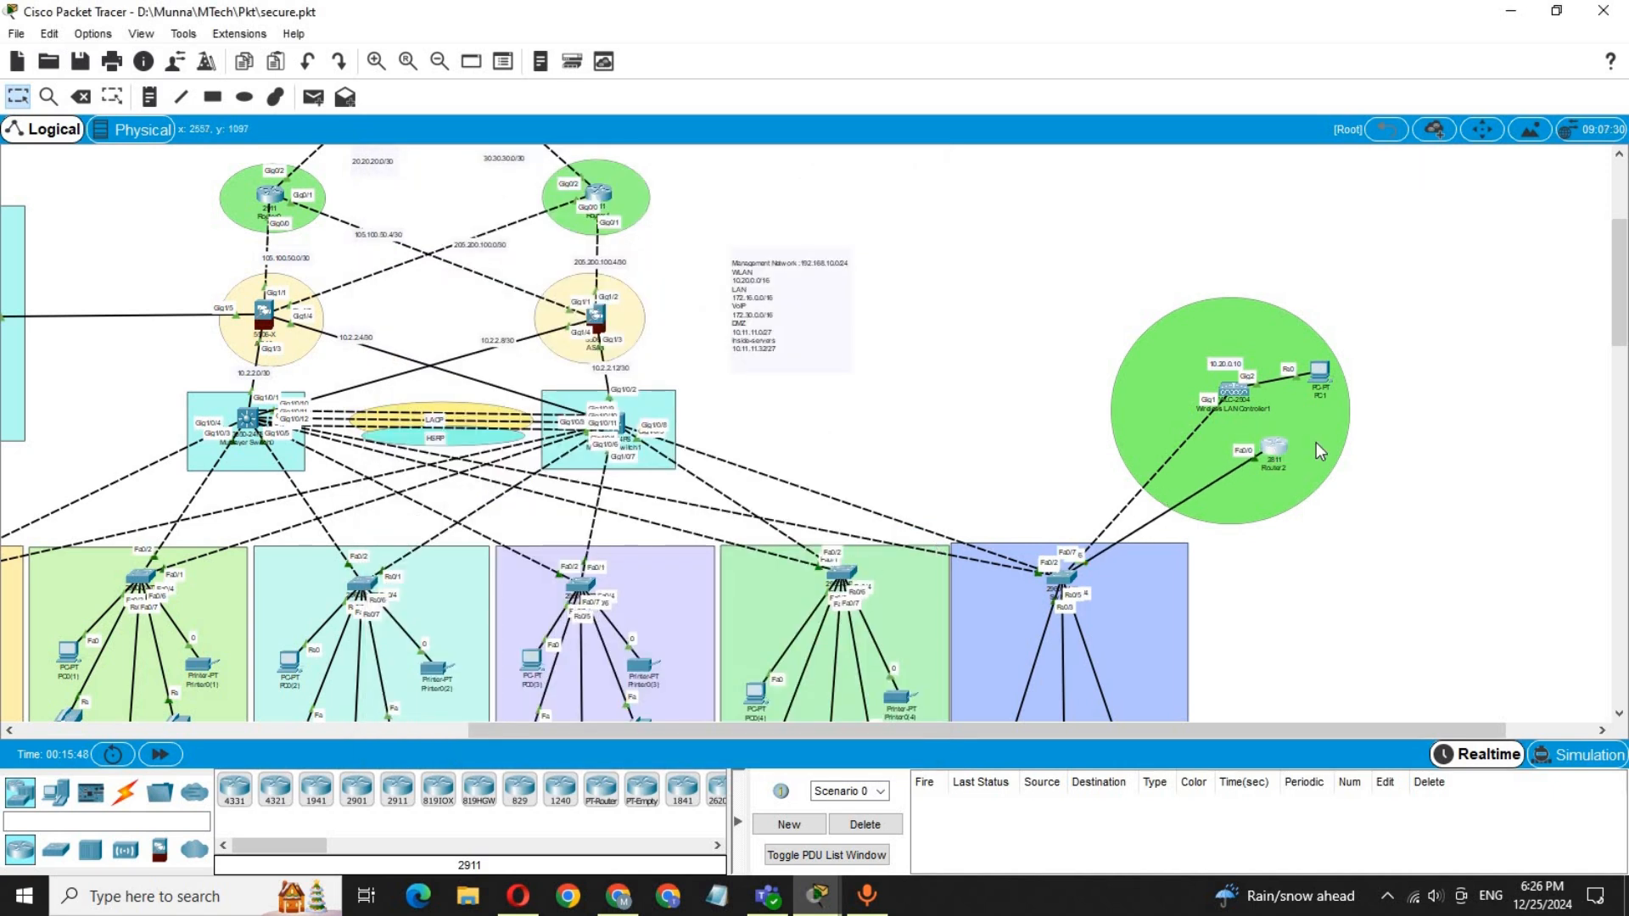
pyautogui.click(1275, 448)
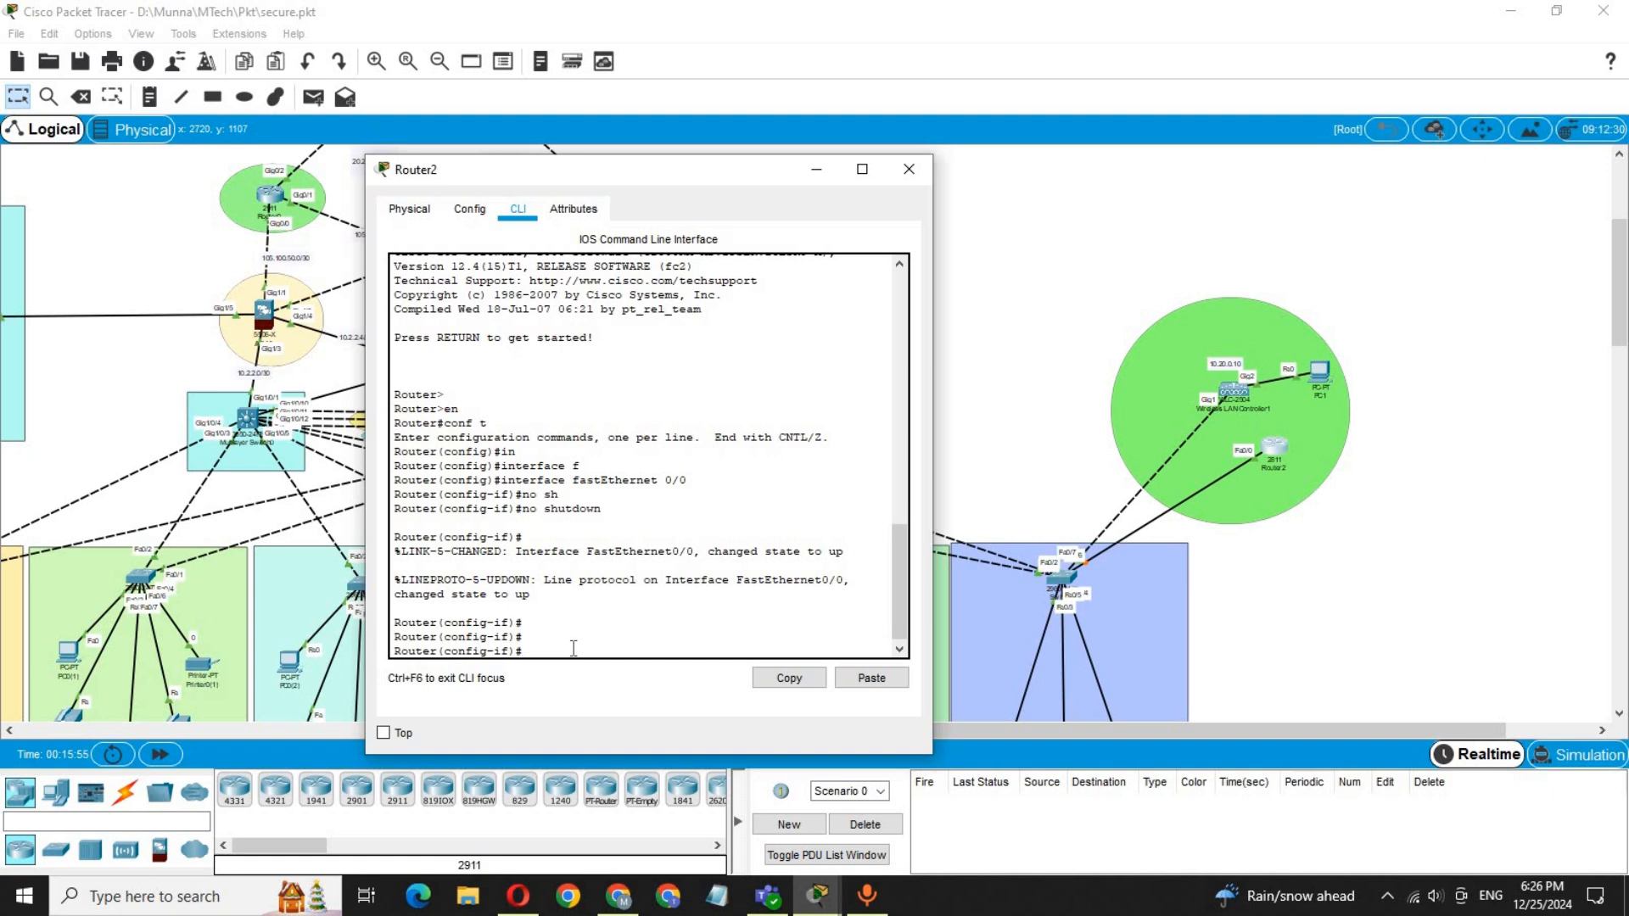
pyautogui.write('in')
pyautogui.press('Return')
pyautogui.write('int')
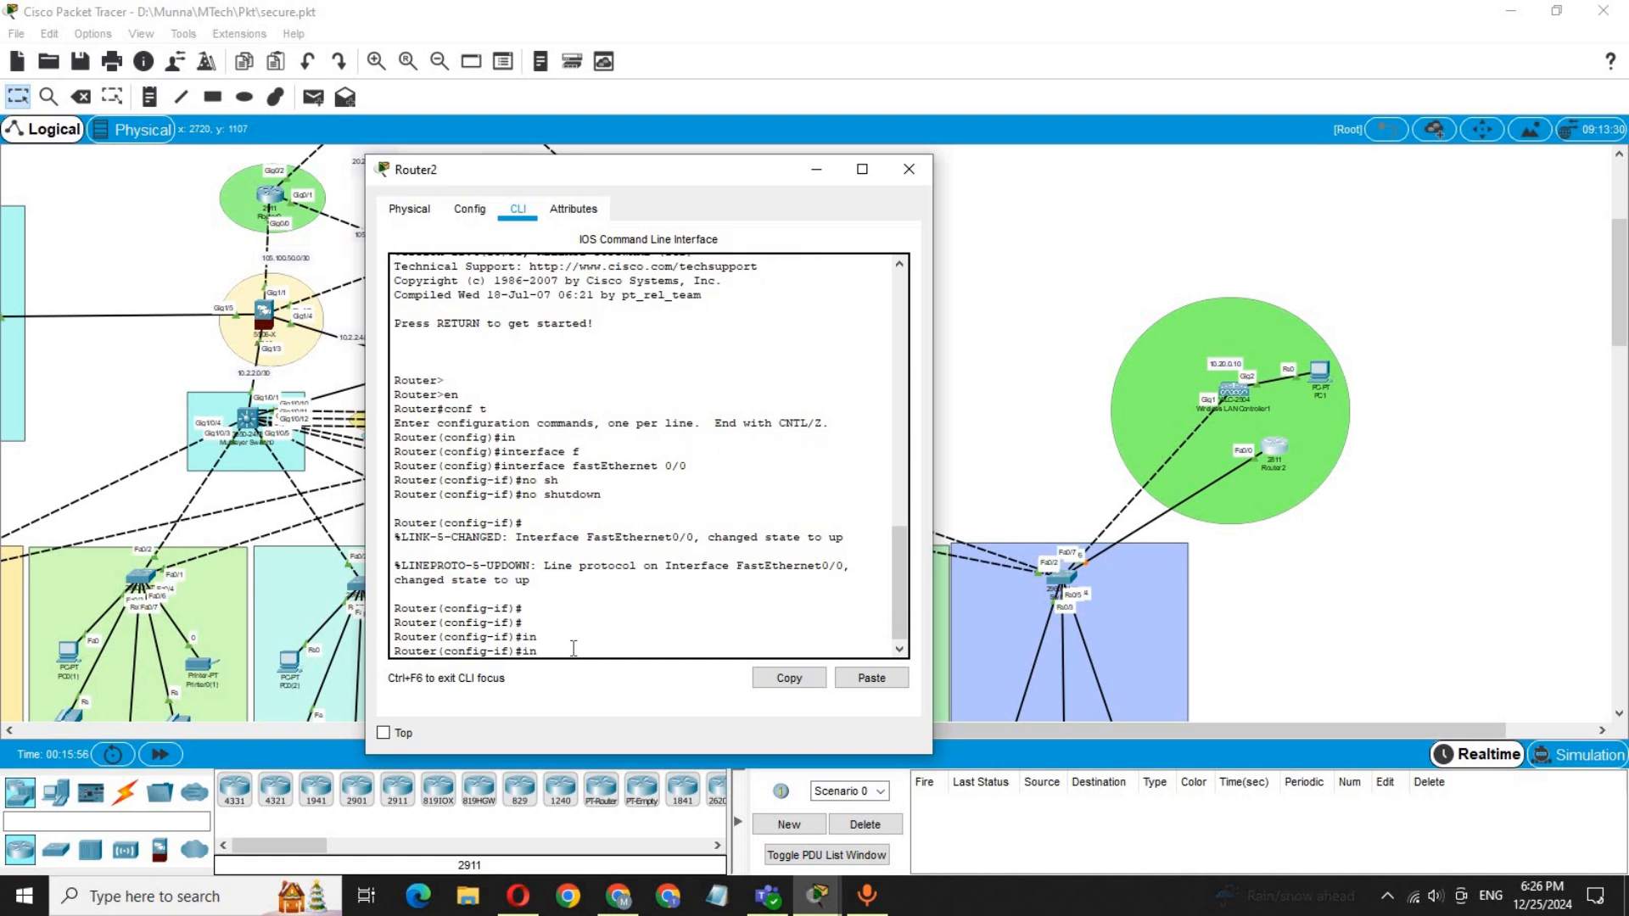
pyautogui.press('BackSpace')
pyautogui.press('BackSpace')
pyautogui.press('BackSpace')
pyautogui.write('exit')
pyautogui.press('Return')
pyautogui.press('Return')
# Step: Create the subinterface FastEthernet 0/0.70 on Router2 and enter its configuration
pyautogui.write('ig)#i')
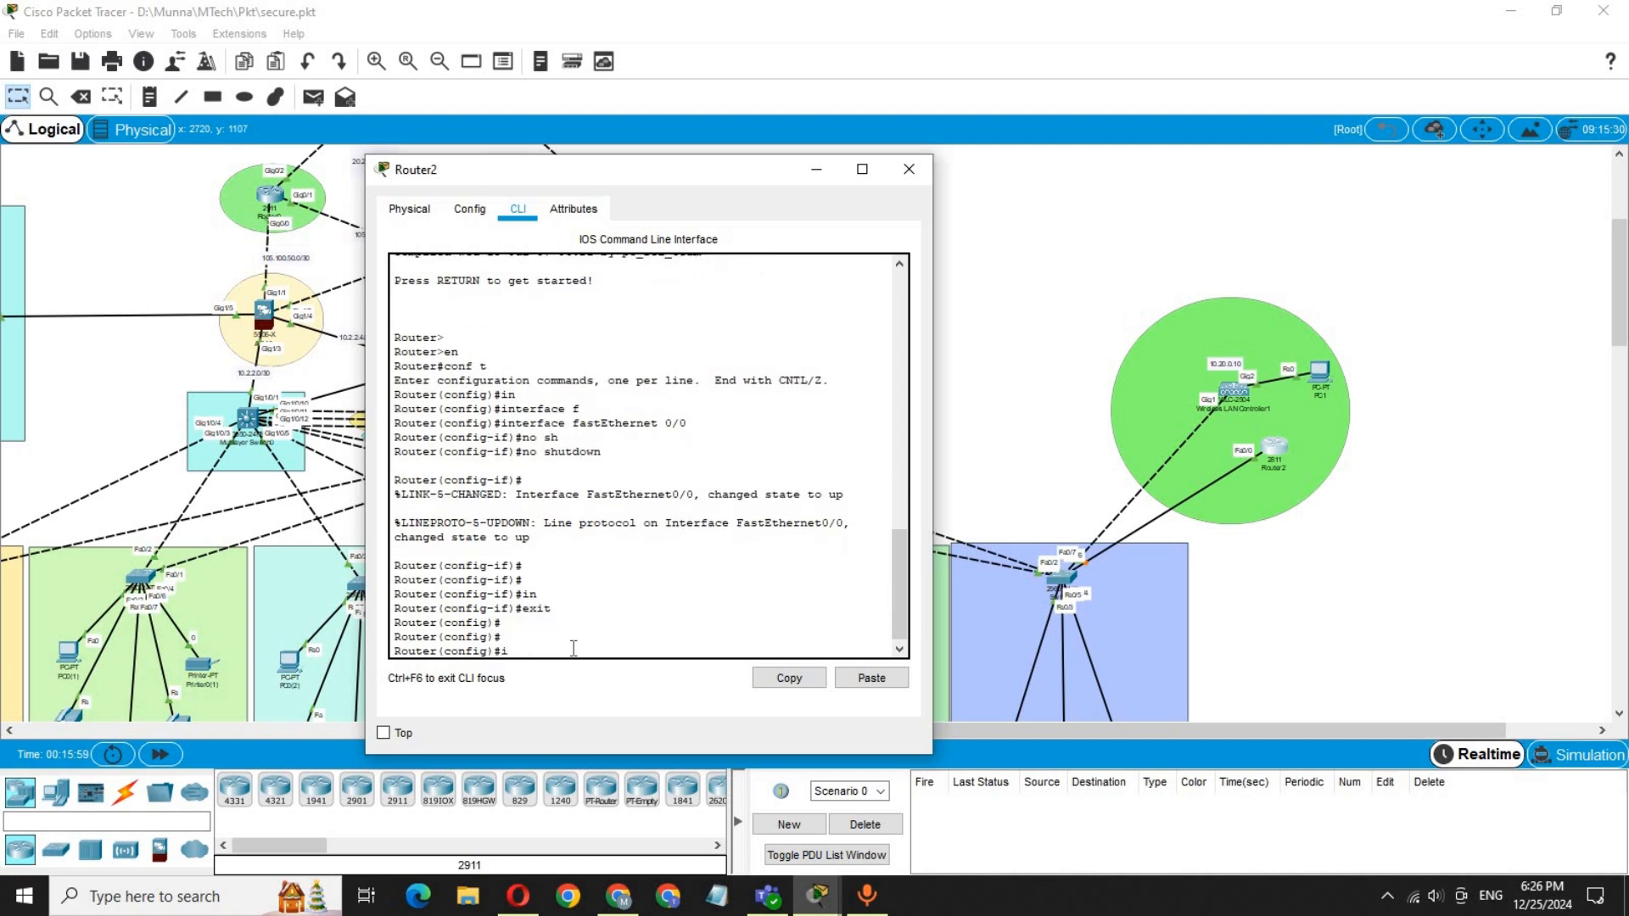
pyautogui.write('n')
pyautogui.press('Tab')
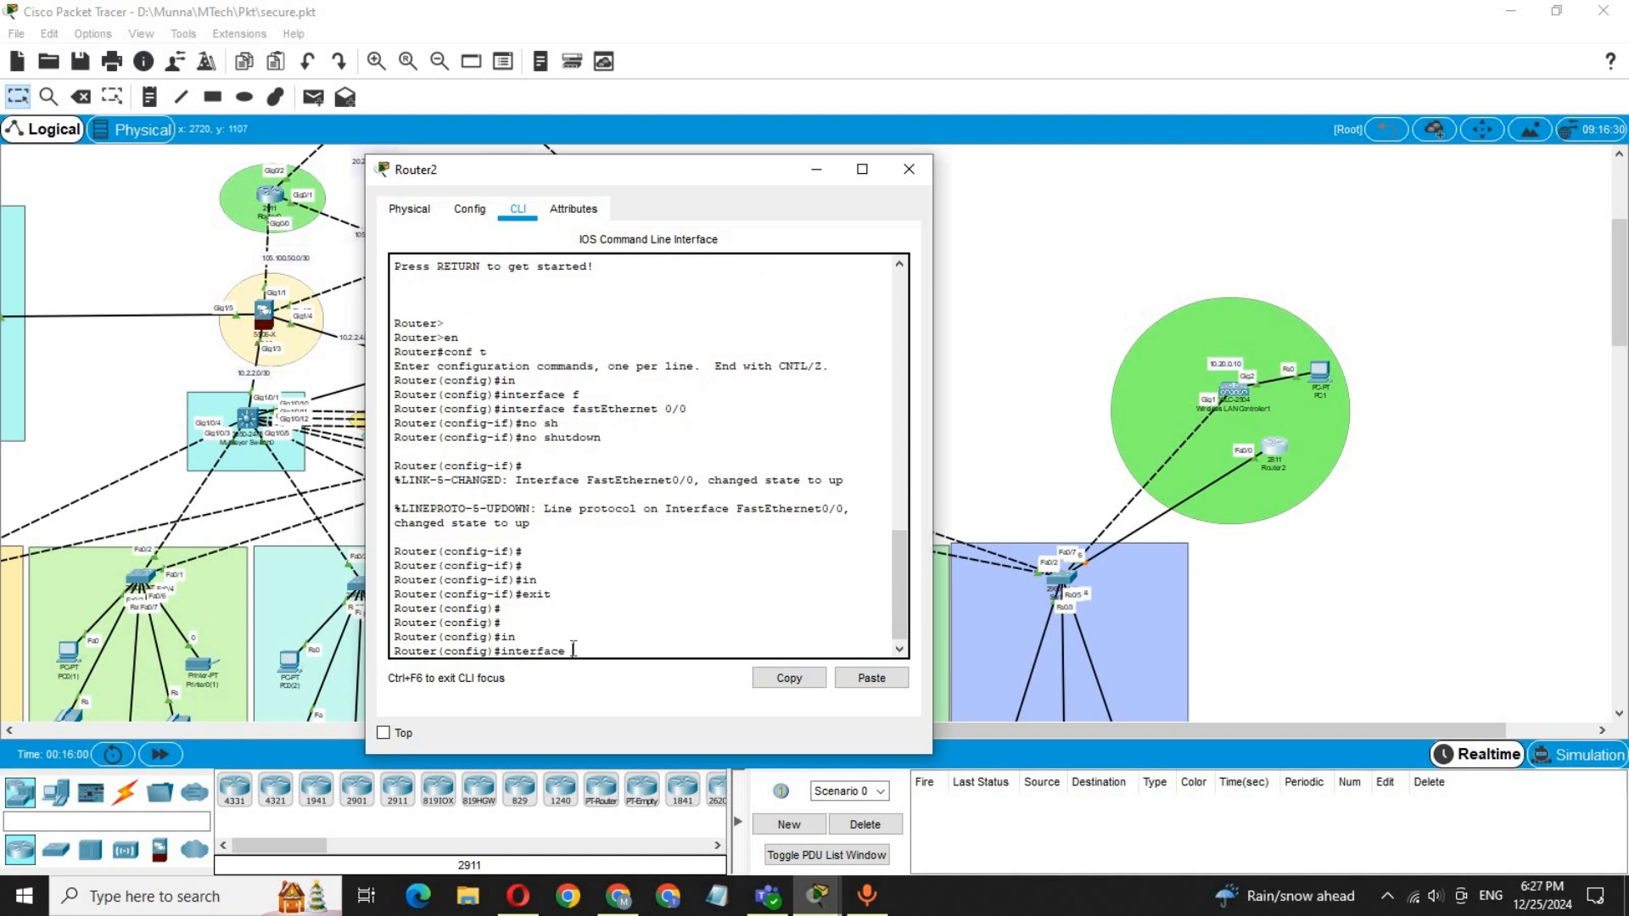
pyautogui.write('f')
pyautogui.press('Tab')
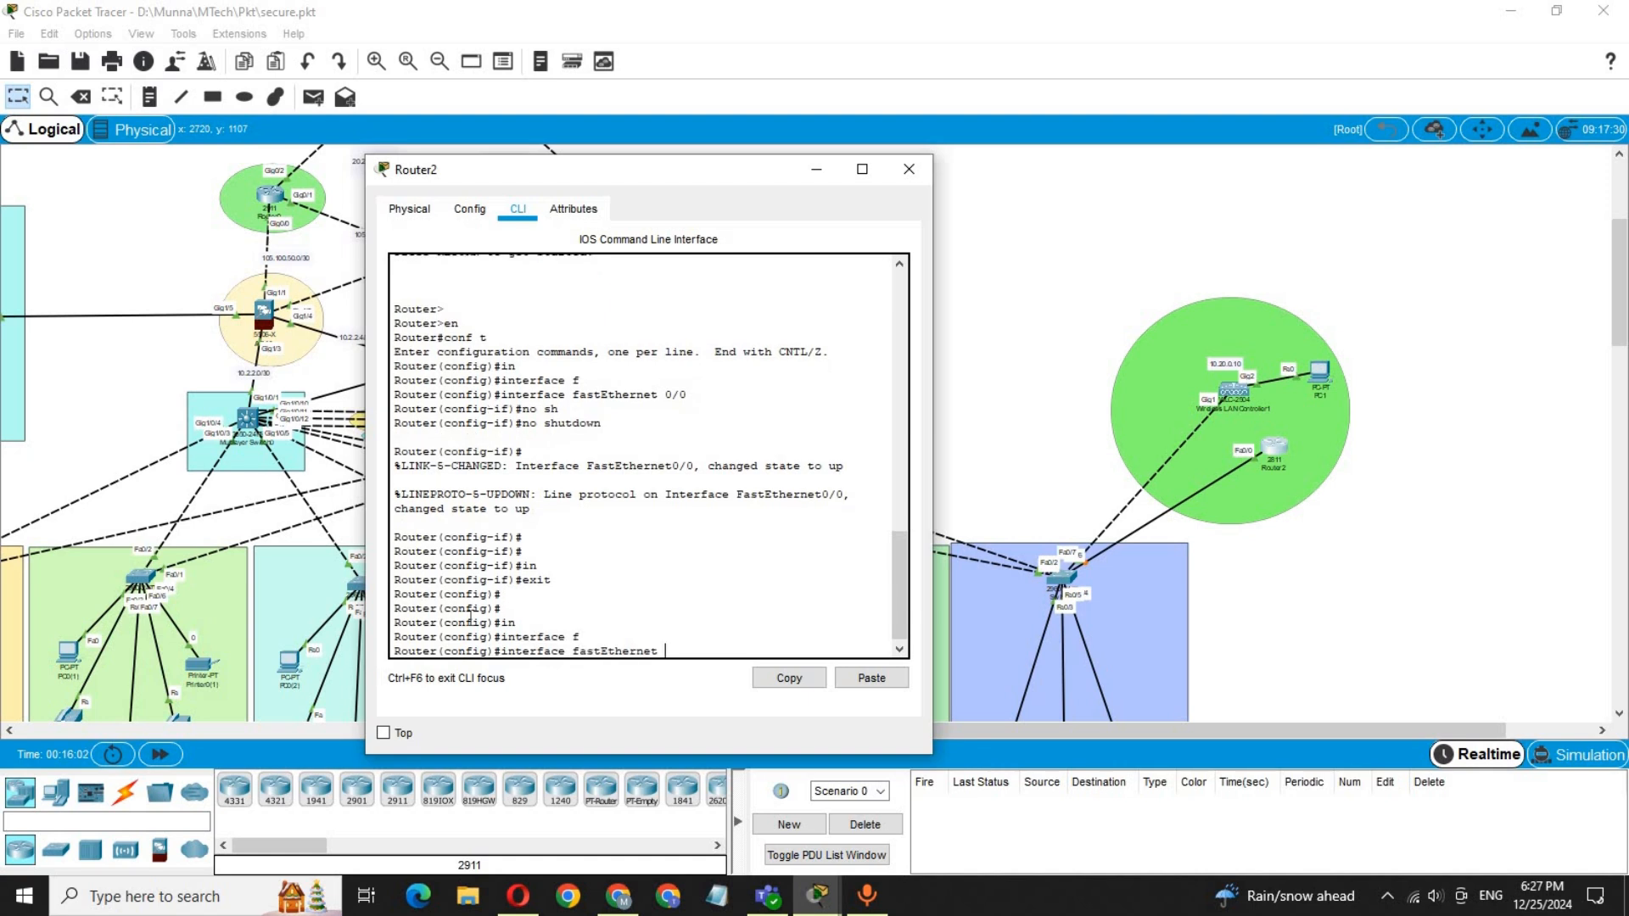
pyautogui.write('0/0.')
pyautogui.write('70')
pyautogui.press('Return')
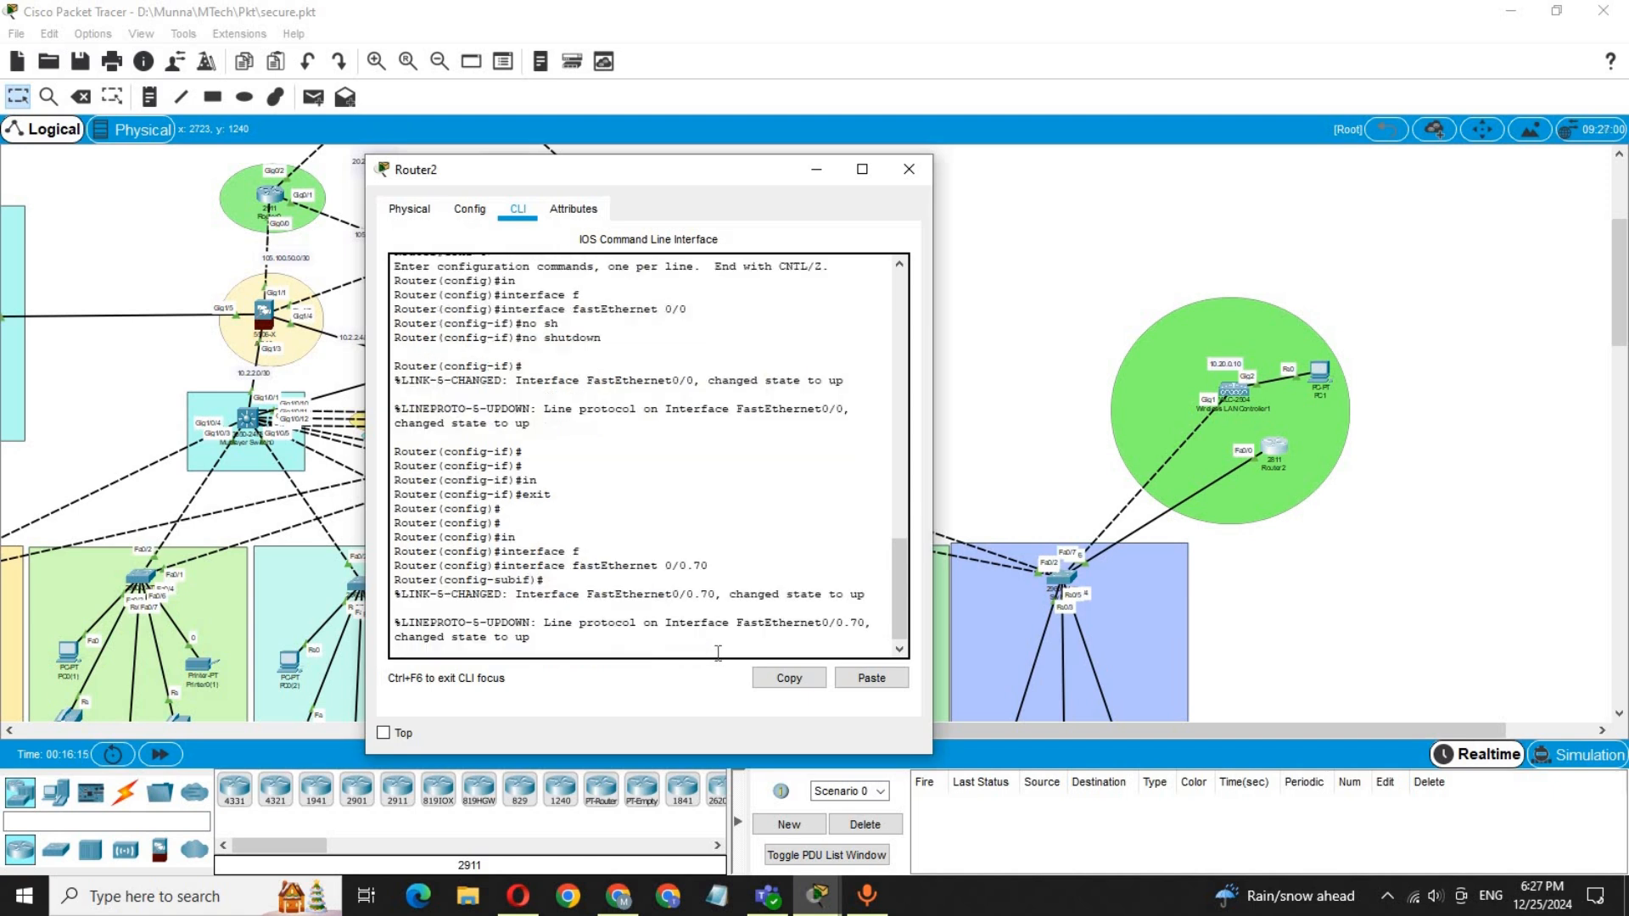
pyautogui.press('Return')
pyautogui.press('Return')
pyautogui.press('Return')
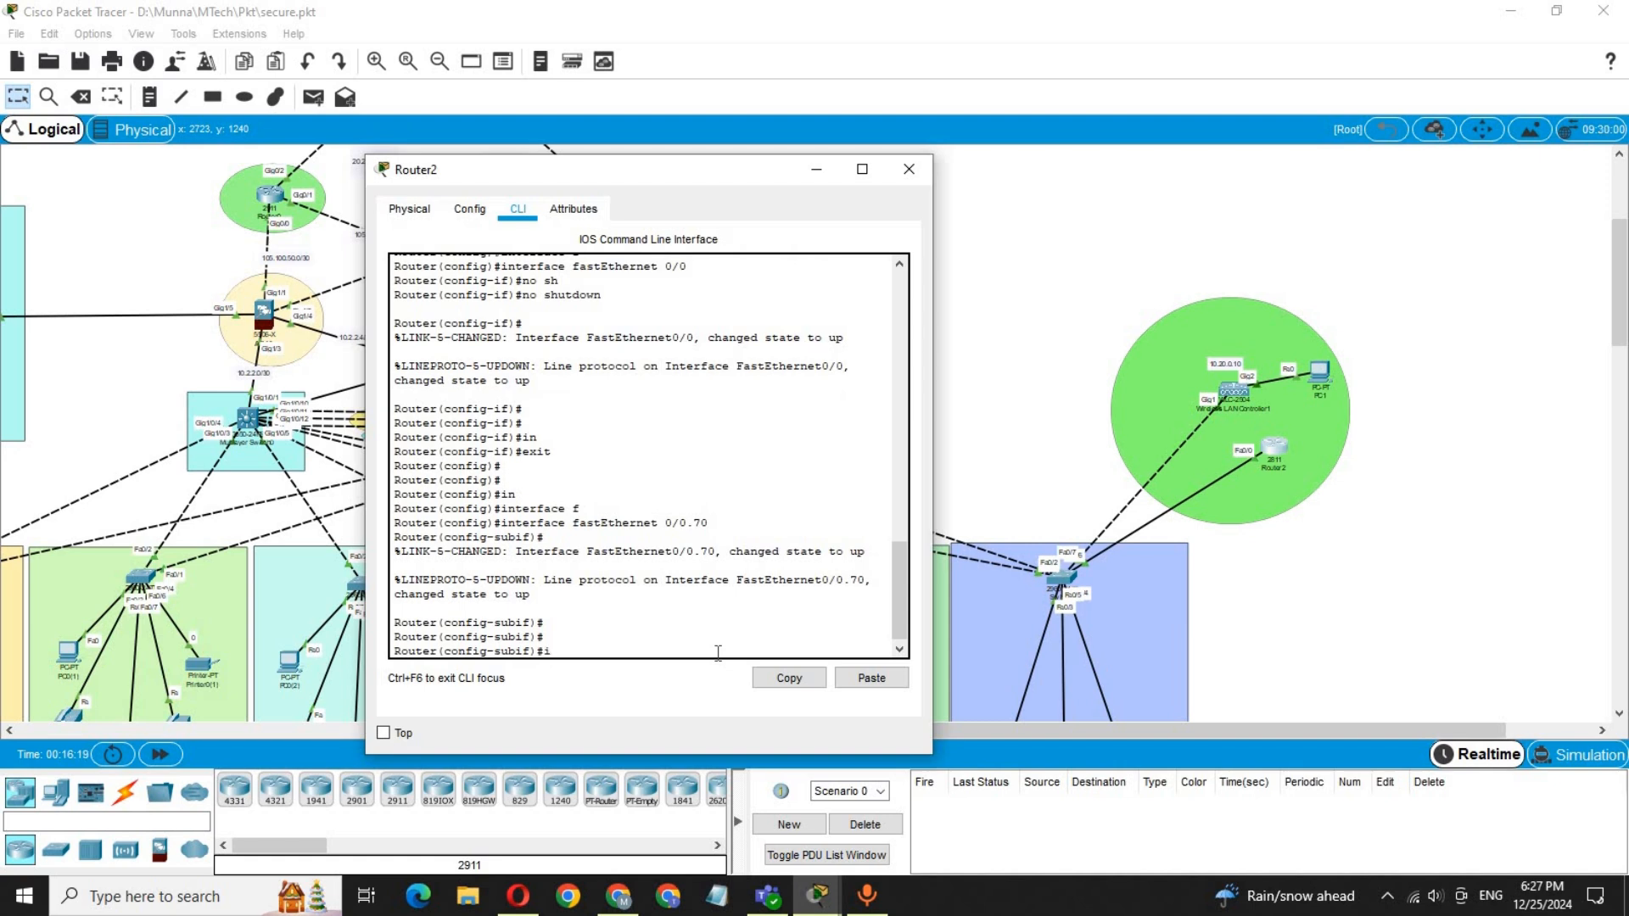
# Step: Look up the VoIP range in the network note and try to assign 172.30.0.1 255.255.0.0 to subinterface 0/0.70
pyautogui.write('ip add')
pyautogui.press('Tab')
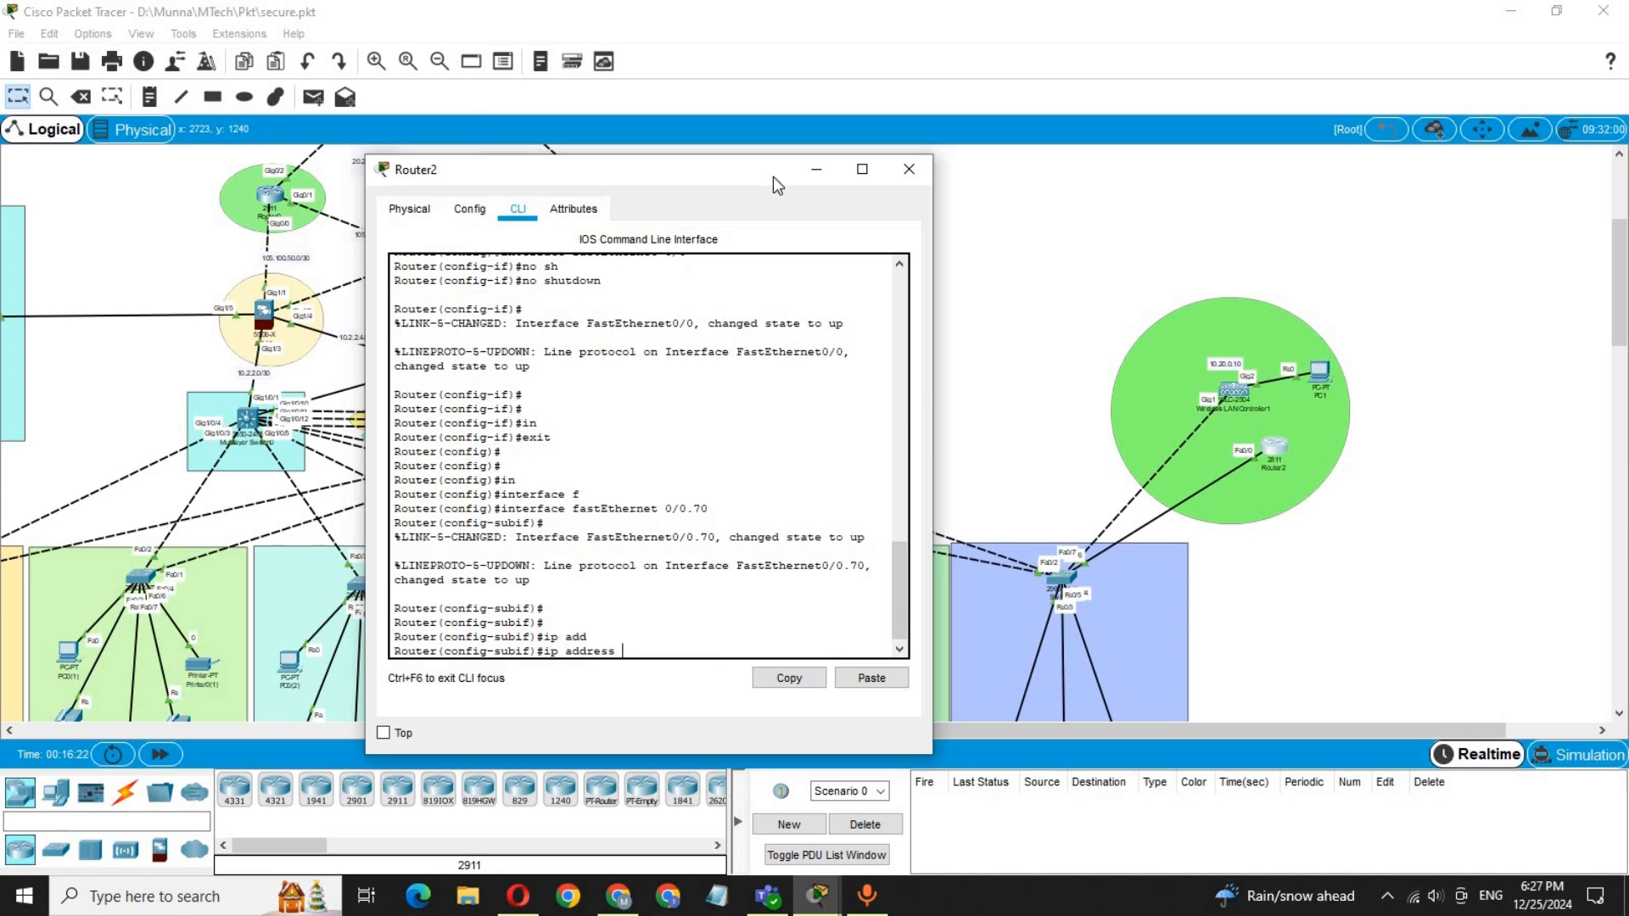
pyautogui.moveTo(752, 170); pyautogui.dragTo(1250, 223)
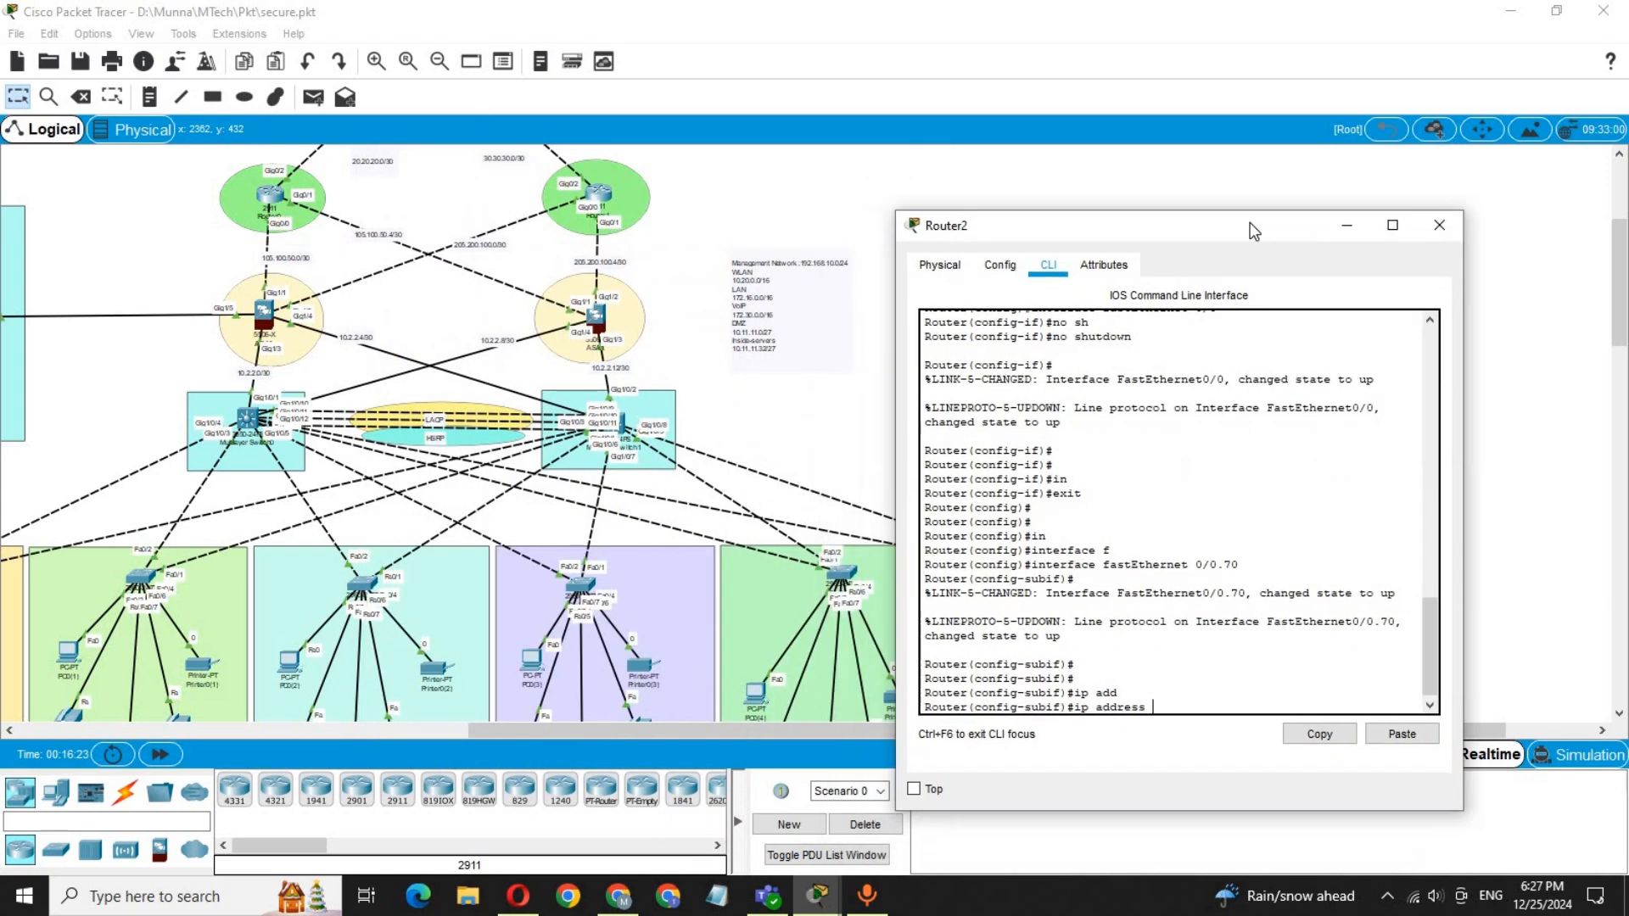
pyautogui.doubleClick(749, 328)
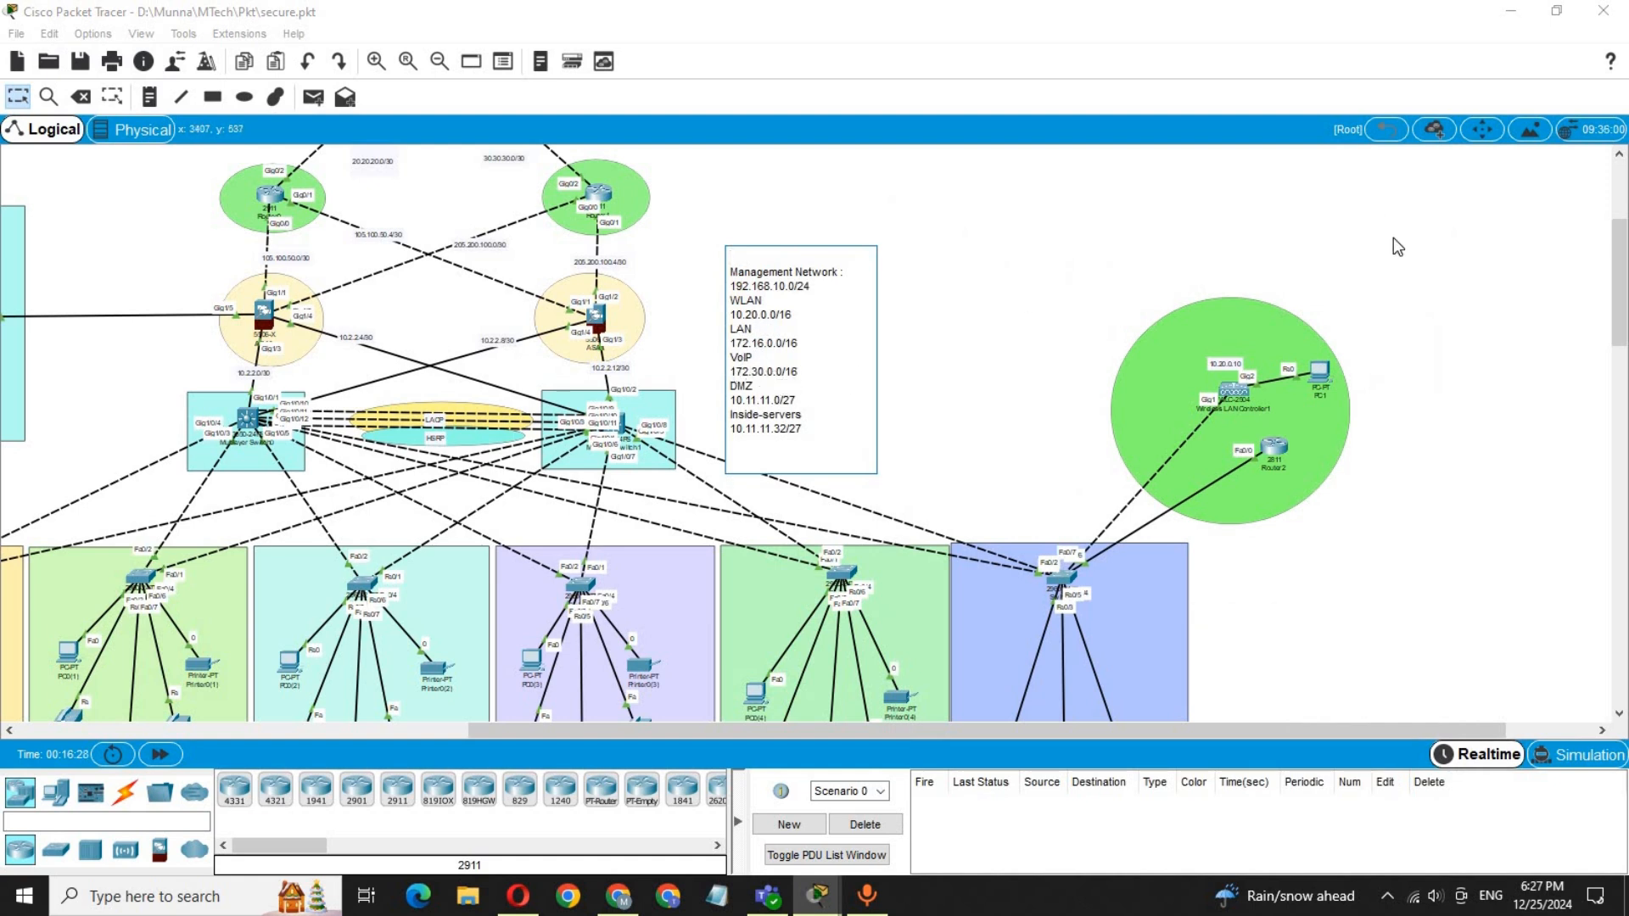
pyautogui.click(1279, 456)
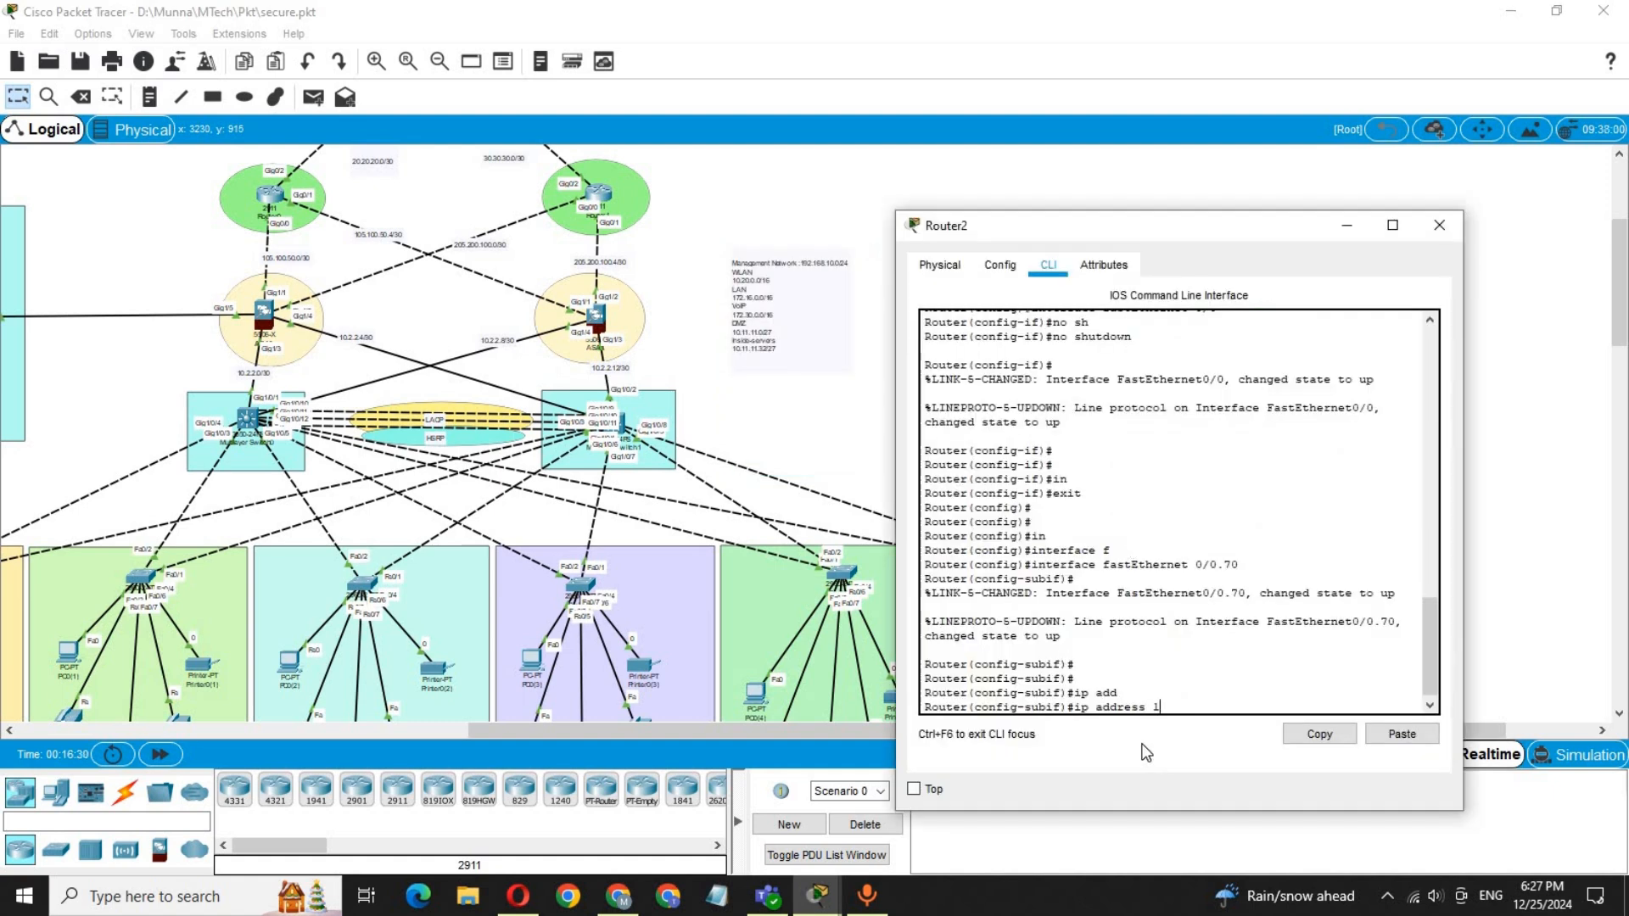
pyautogui.write('72.30.0.1 255.255.255')
pyautogui.press('BackSpace')
pyautogui.press('BackSpace')
pyautogui.press('BackSpace')
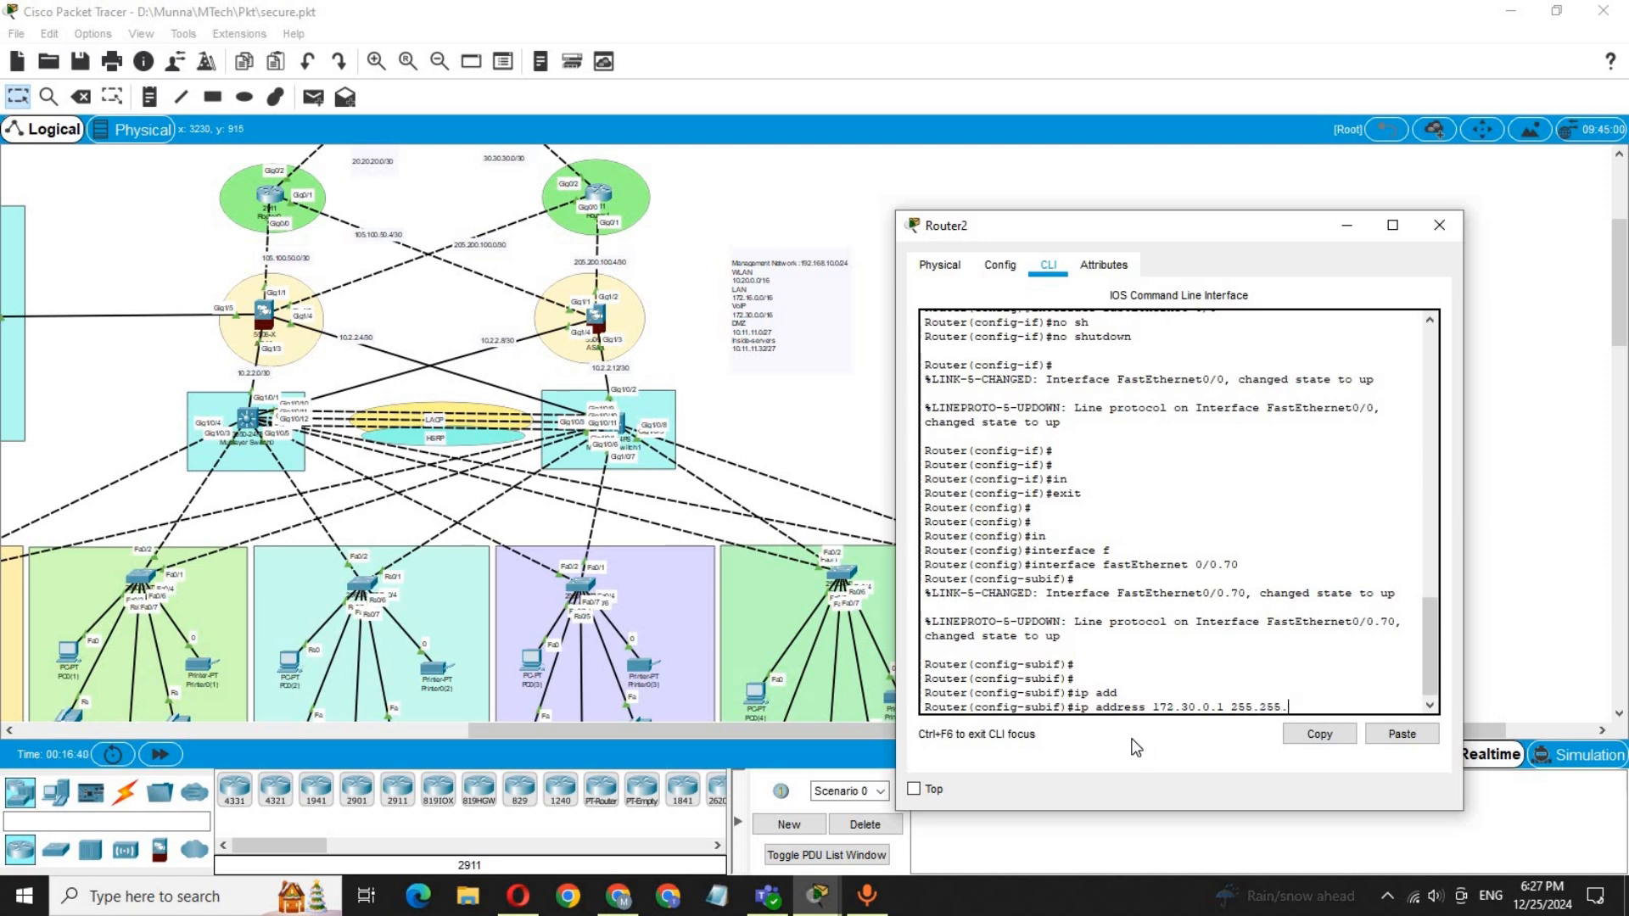
pyautogui.write('0.0')
pyautogui.press('Return')
pyautogui.press('Return')
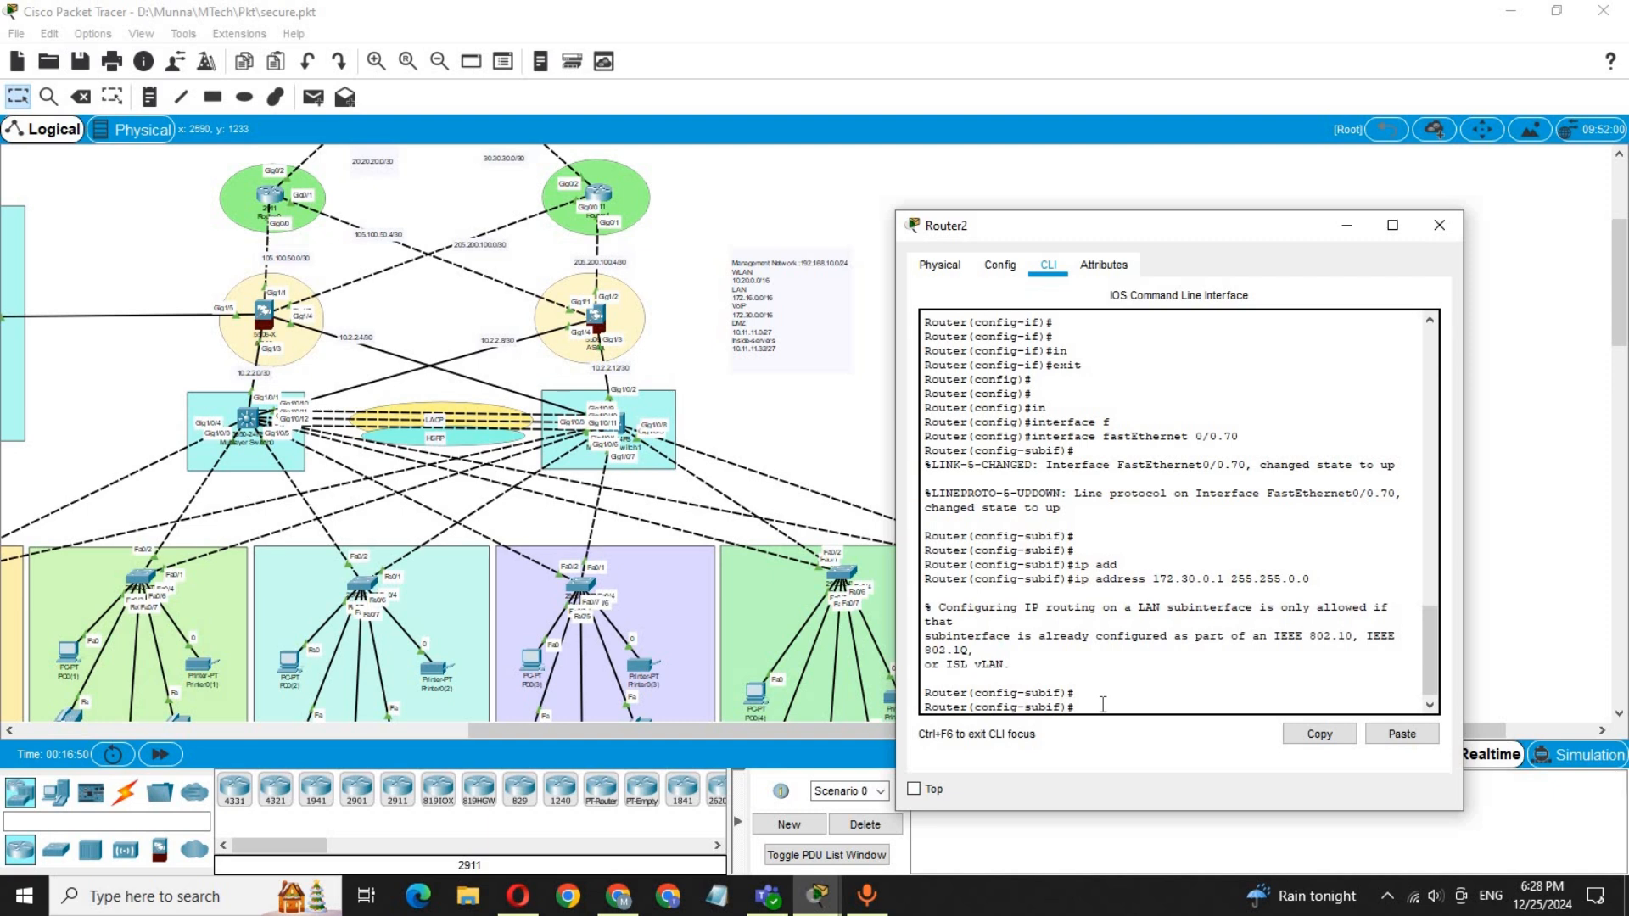
# Step: Set dot1Q encapsulation with VLAN 70 on subinterface FastEthernet 0/0.70
pyautogui.write('en')
pyautogui.press('Tab')
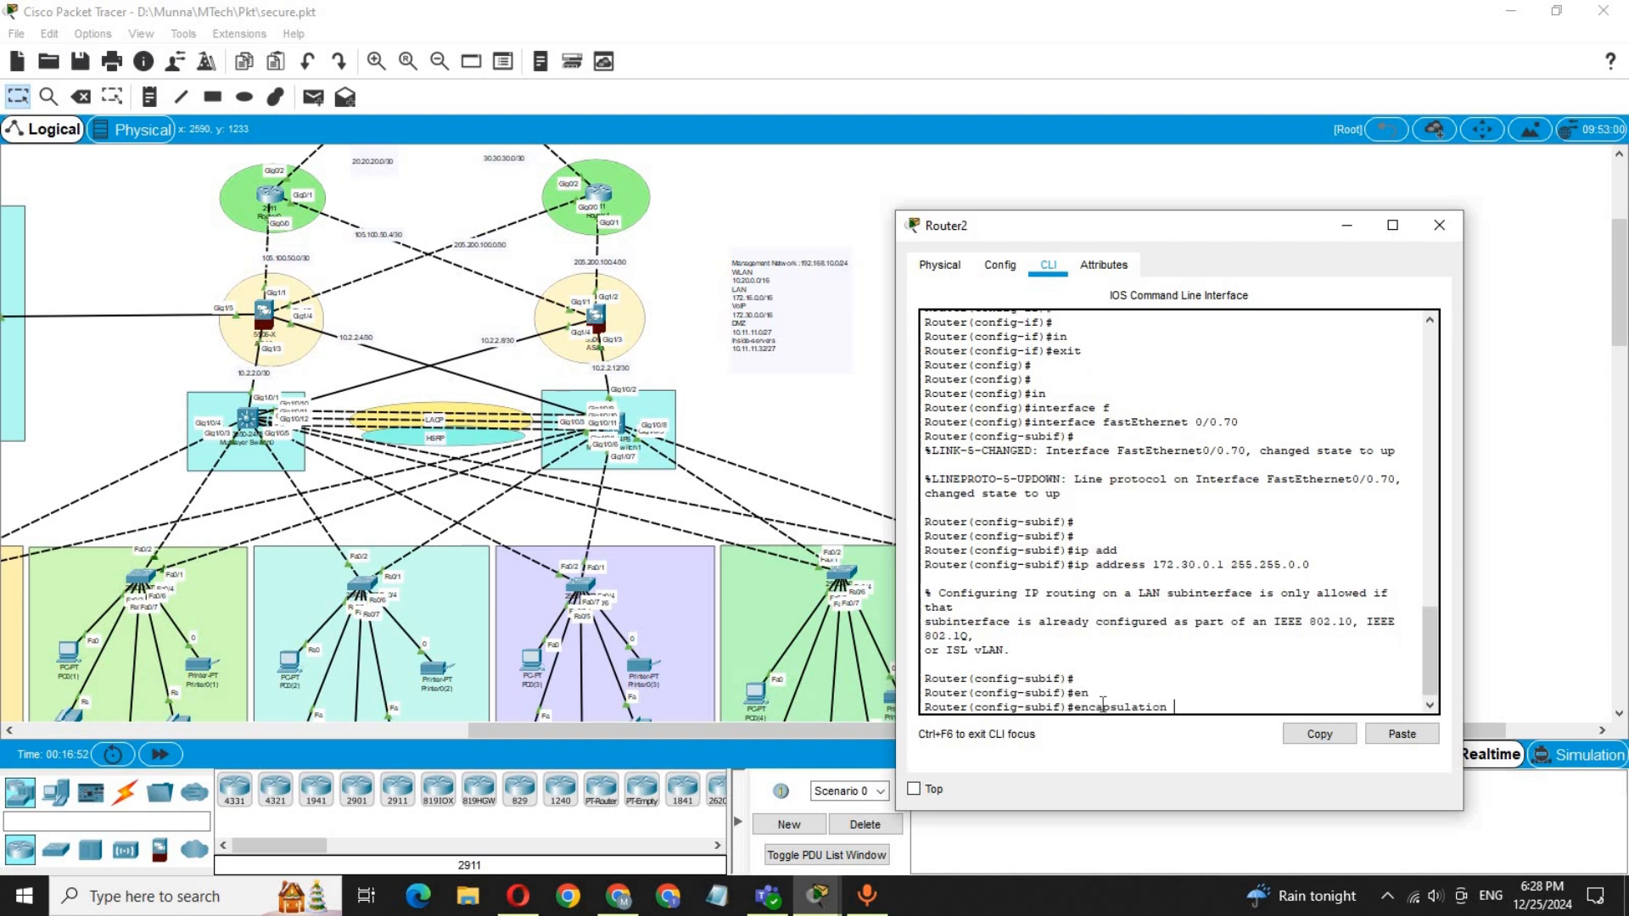
pyautogui.write('d')
pyautogui.press('Tab')
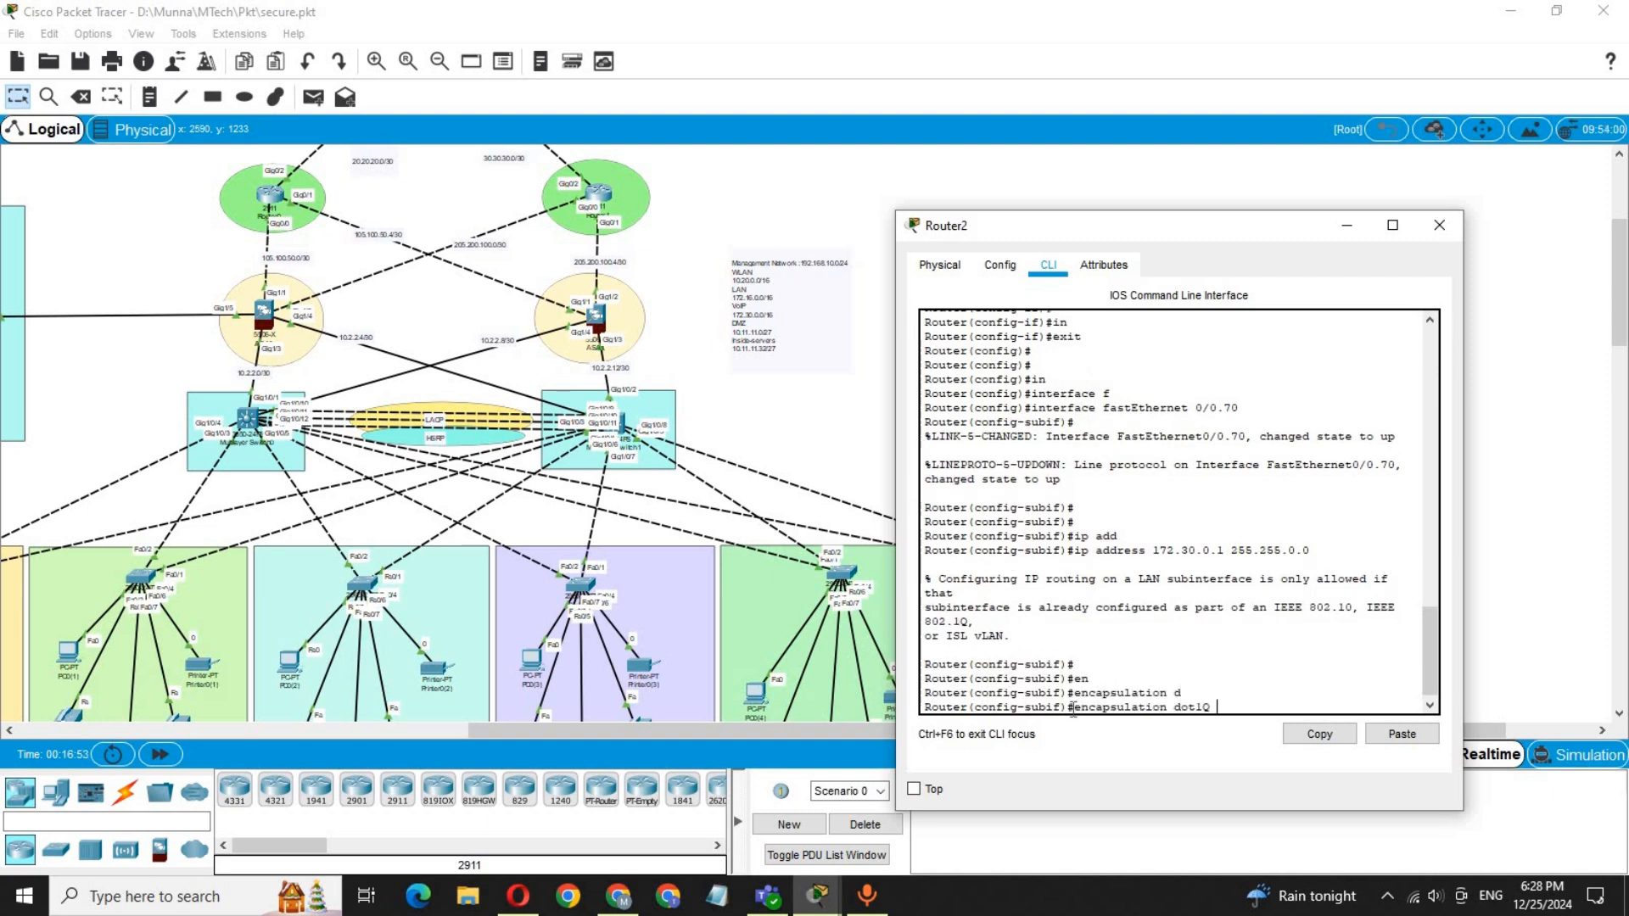
pyautogui.write('70')
pyautogui.press('Return')
pyautogui.press('Return')
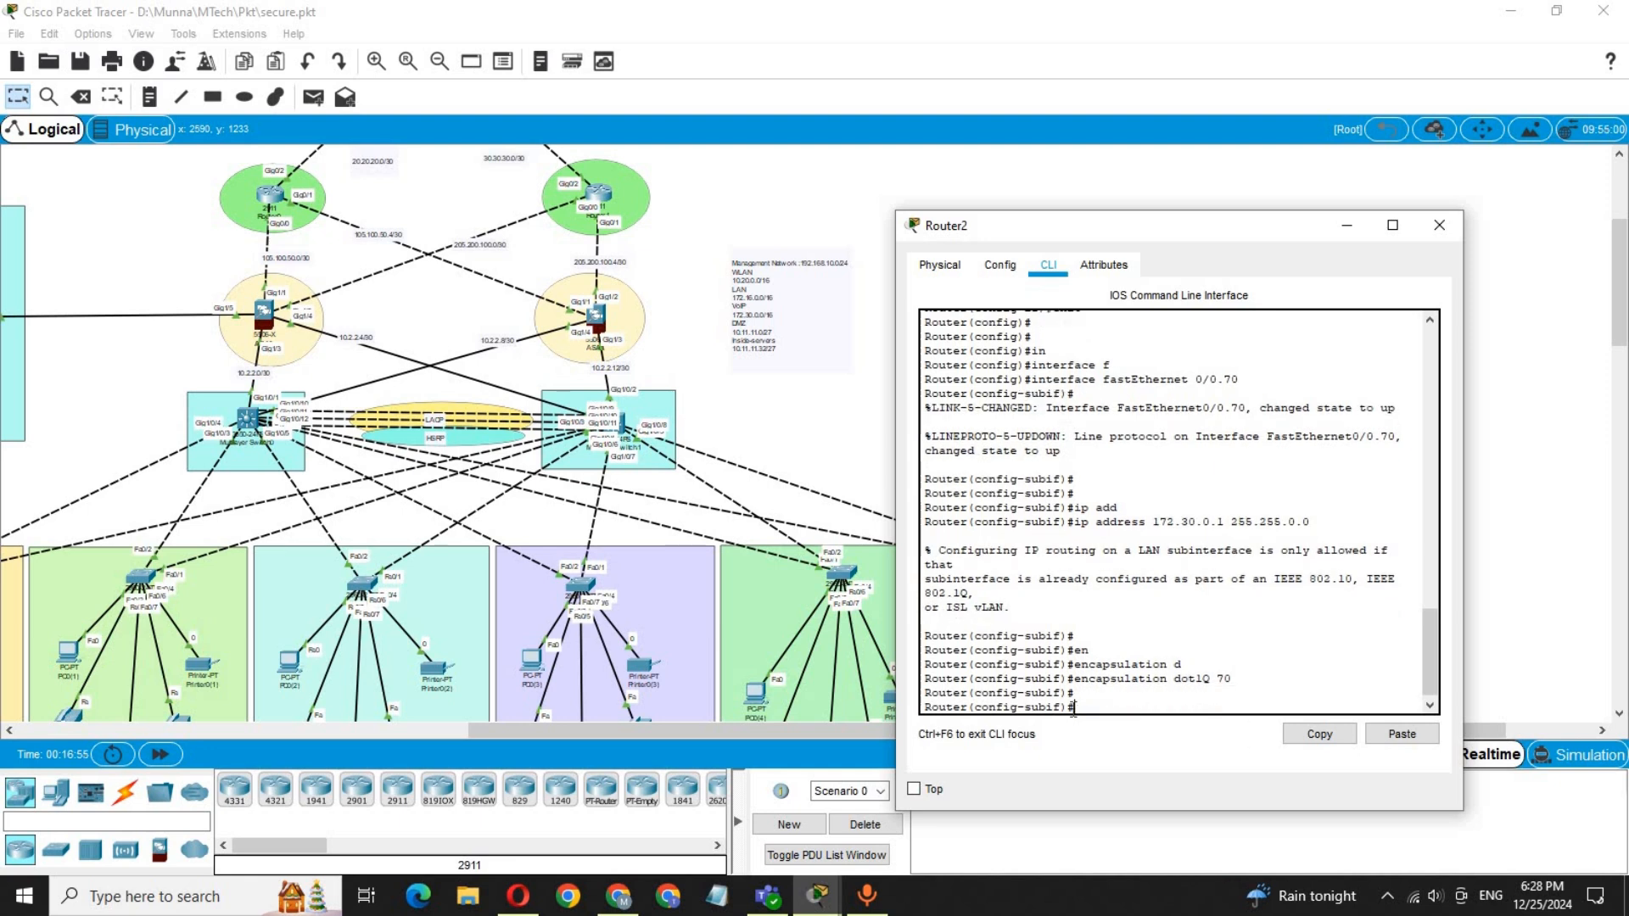
pyautogui.press('Return')
# Step: Assign IP address 172.30.0.1 with mask 255.255.0.0 to the encapsulated subinterface FastEthernet 0/0.70
pyautogui.press('Up')
pyautogui.press('Up')
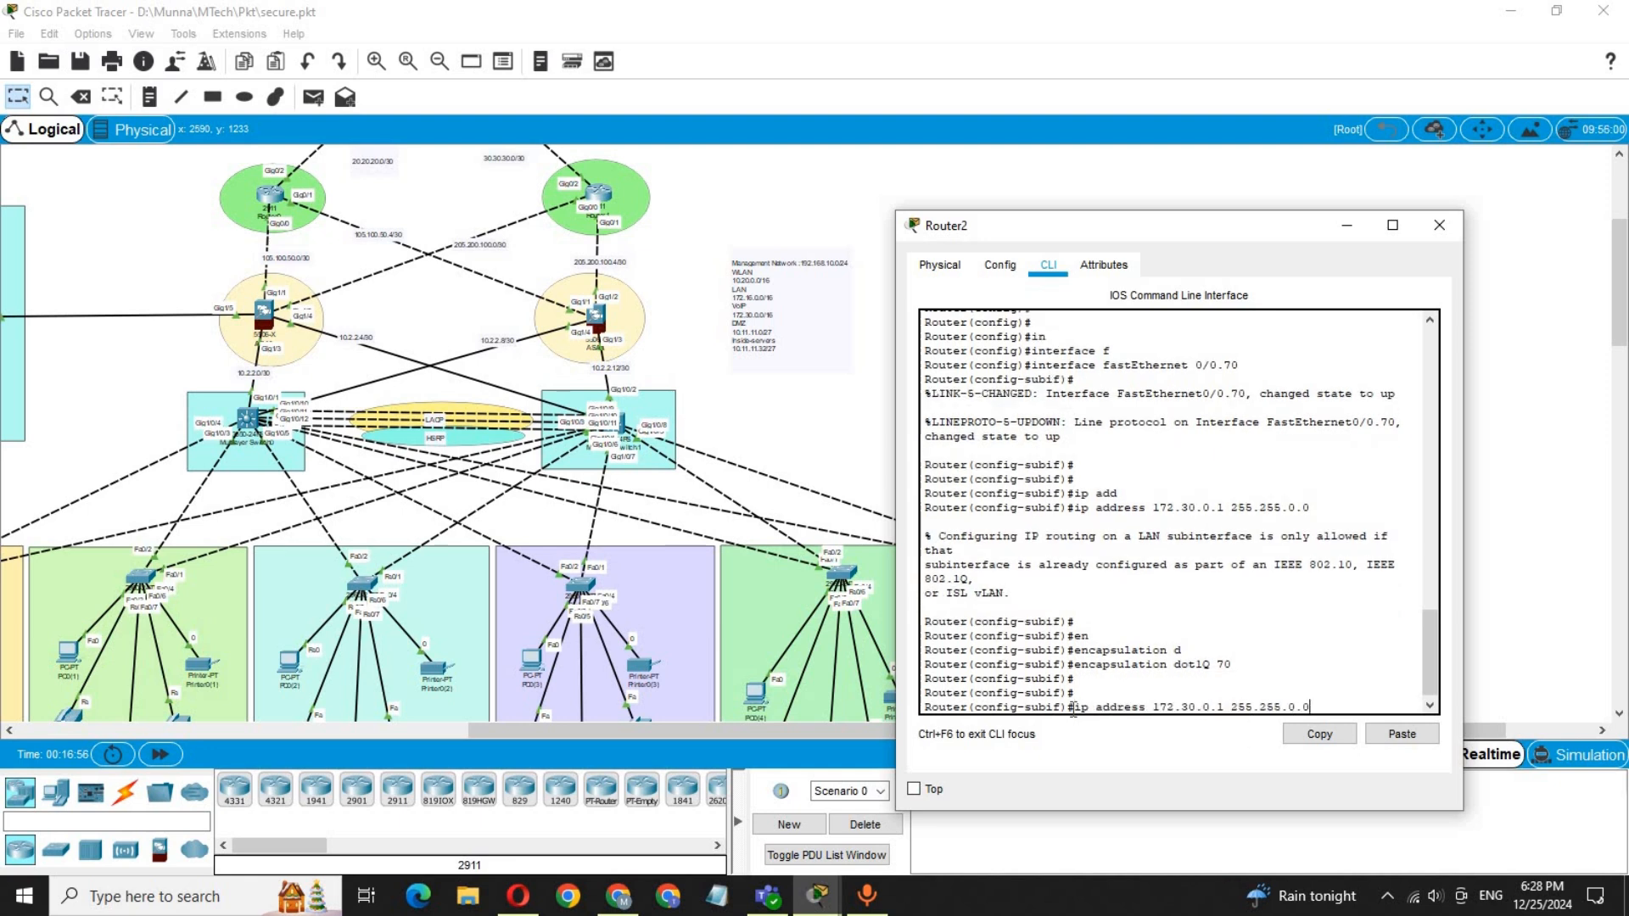
pyautogui.press('Return')
pyautogui.press('Return')
pyautogui.press('Return')
pyautogui.press('Return')
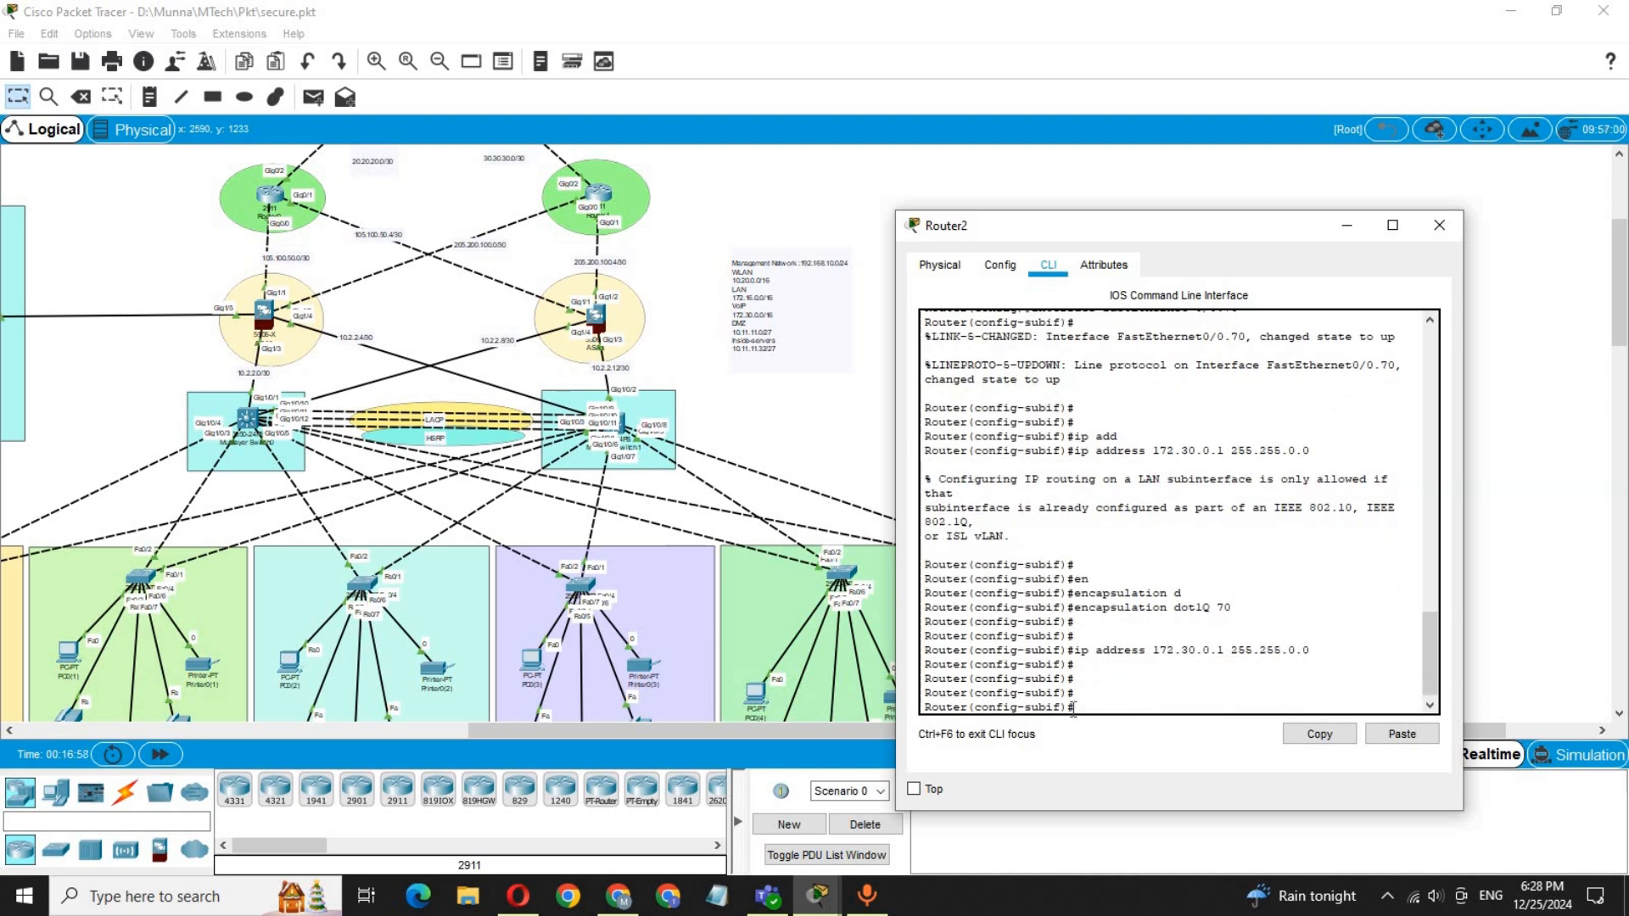
# Step: Bring Router2's command line back into view beside the topology and exit the subinterface to global configuration mode
pyautogui.click(804, 385)
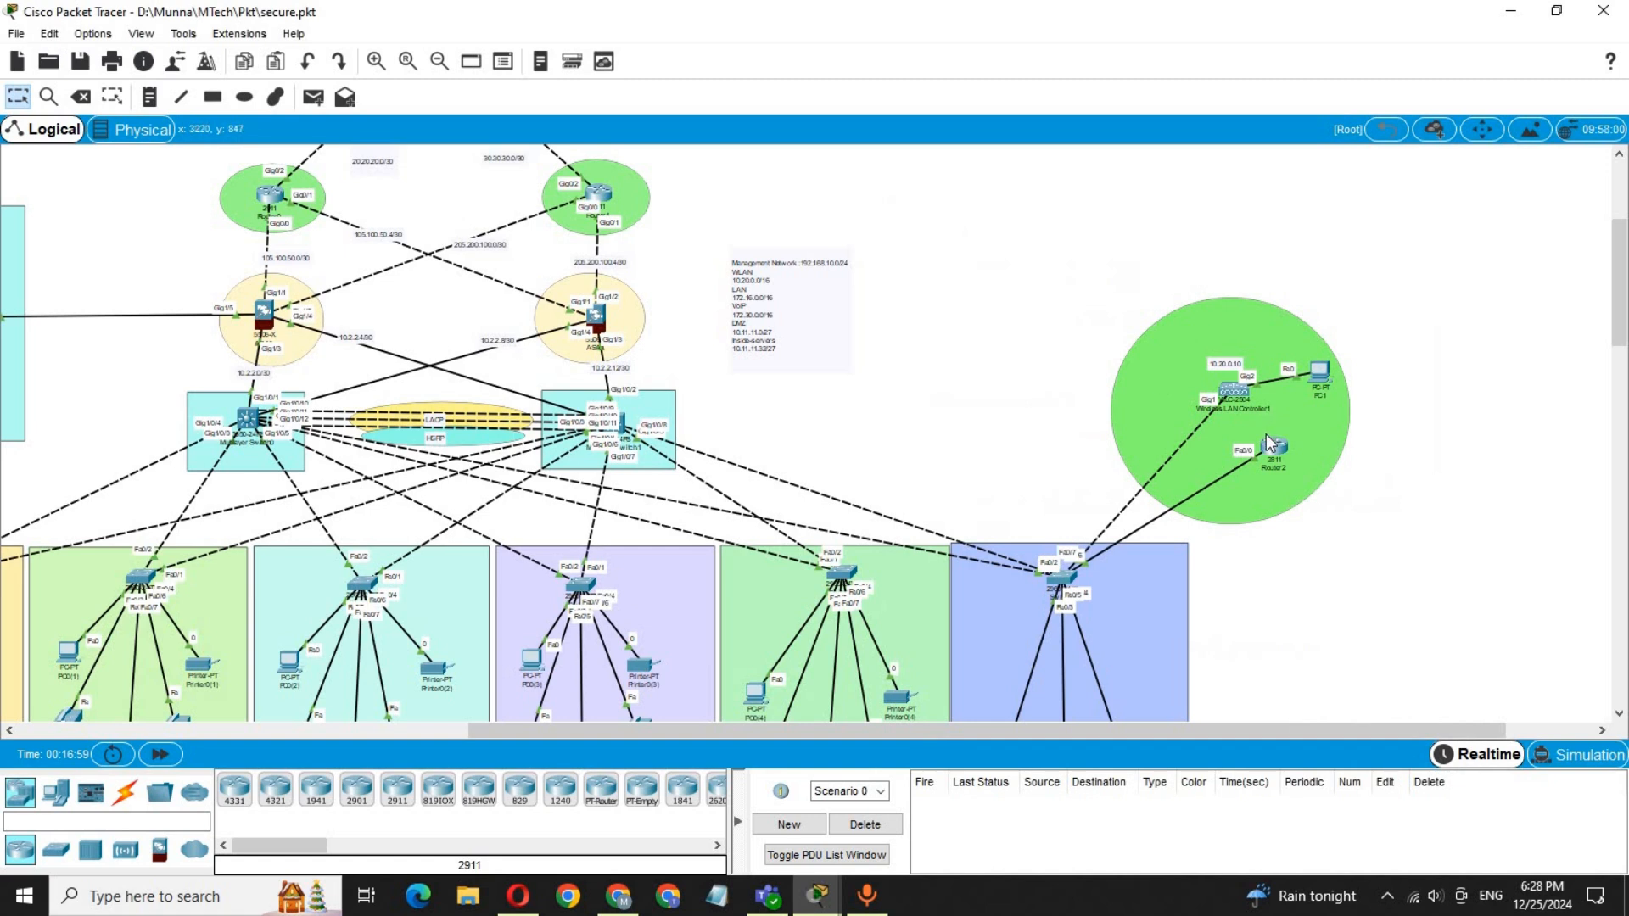
pyautogui.moveTo(1271, 441)
pyautogui.click(1291, 463)
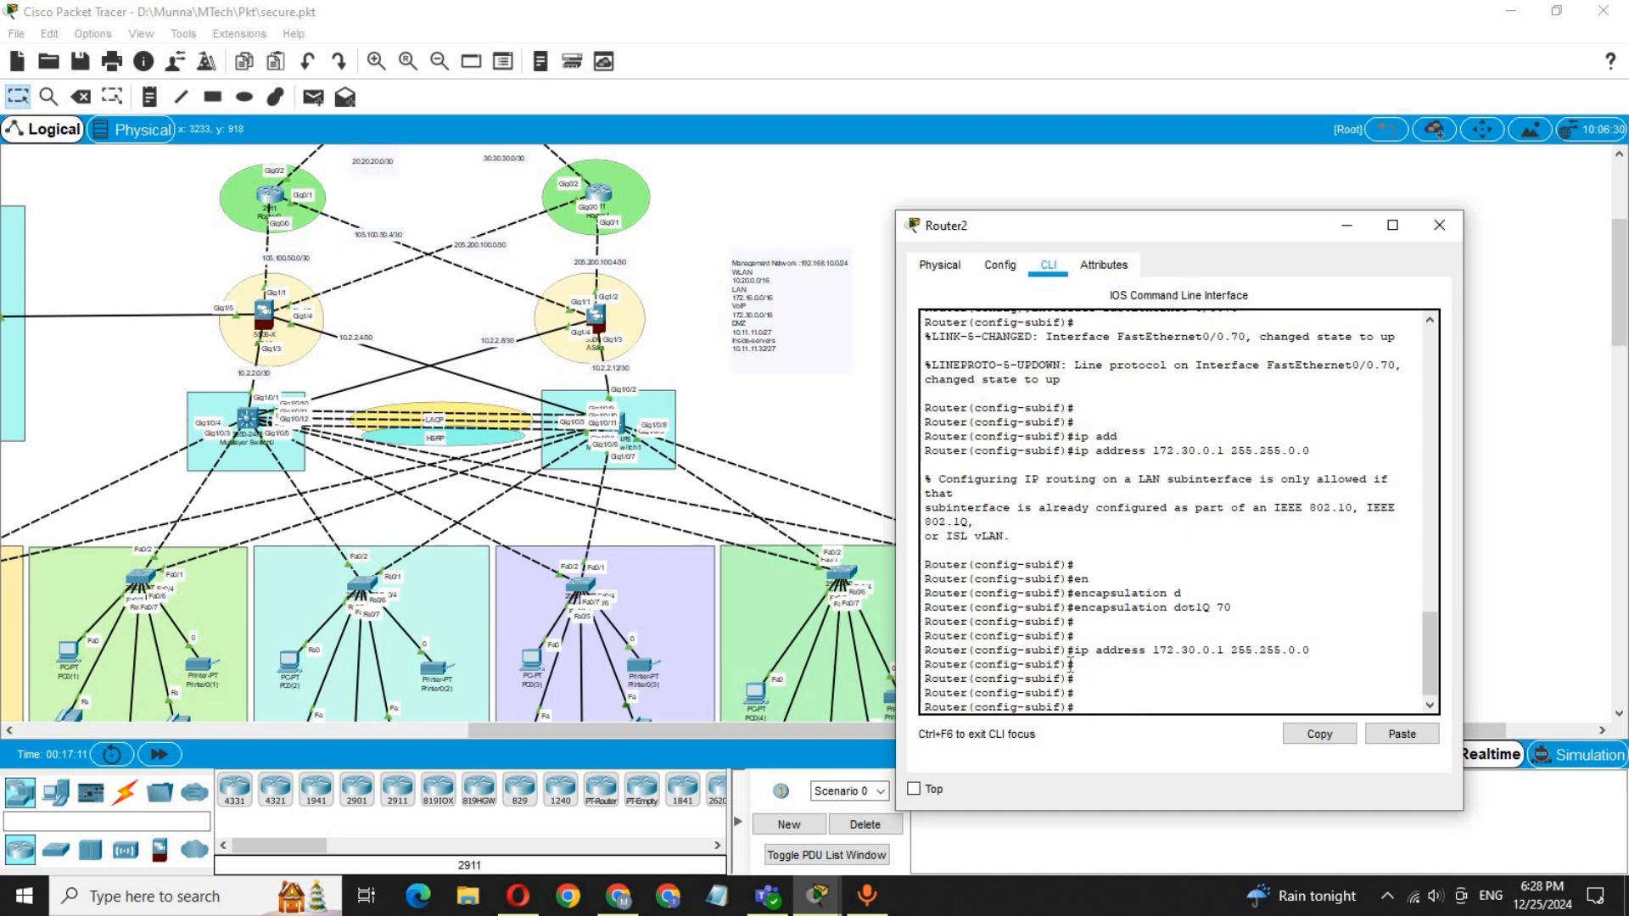
pyautogui.moveTo(1123, 227); pyautogui.dragTo(639, 208)
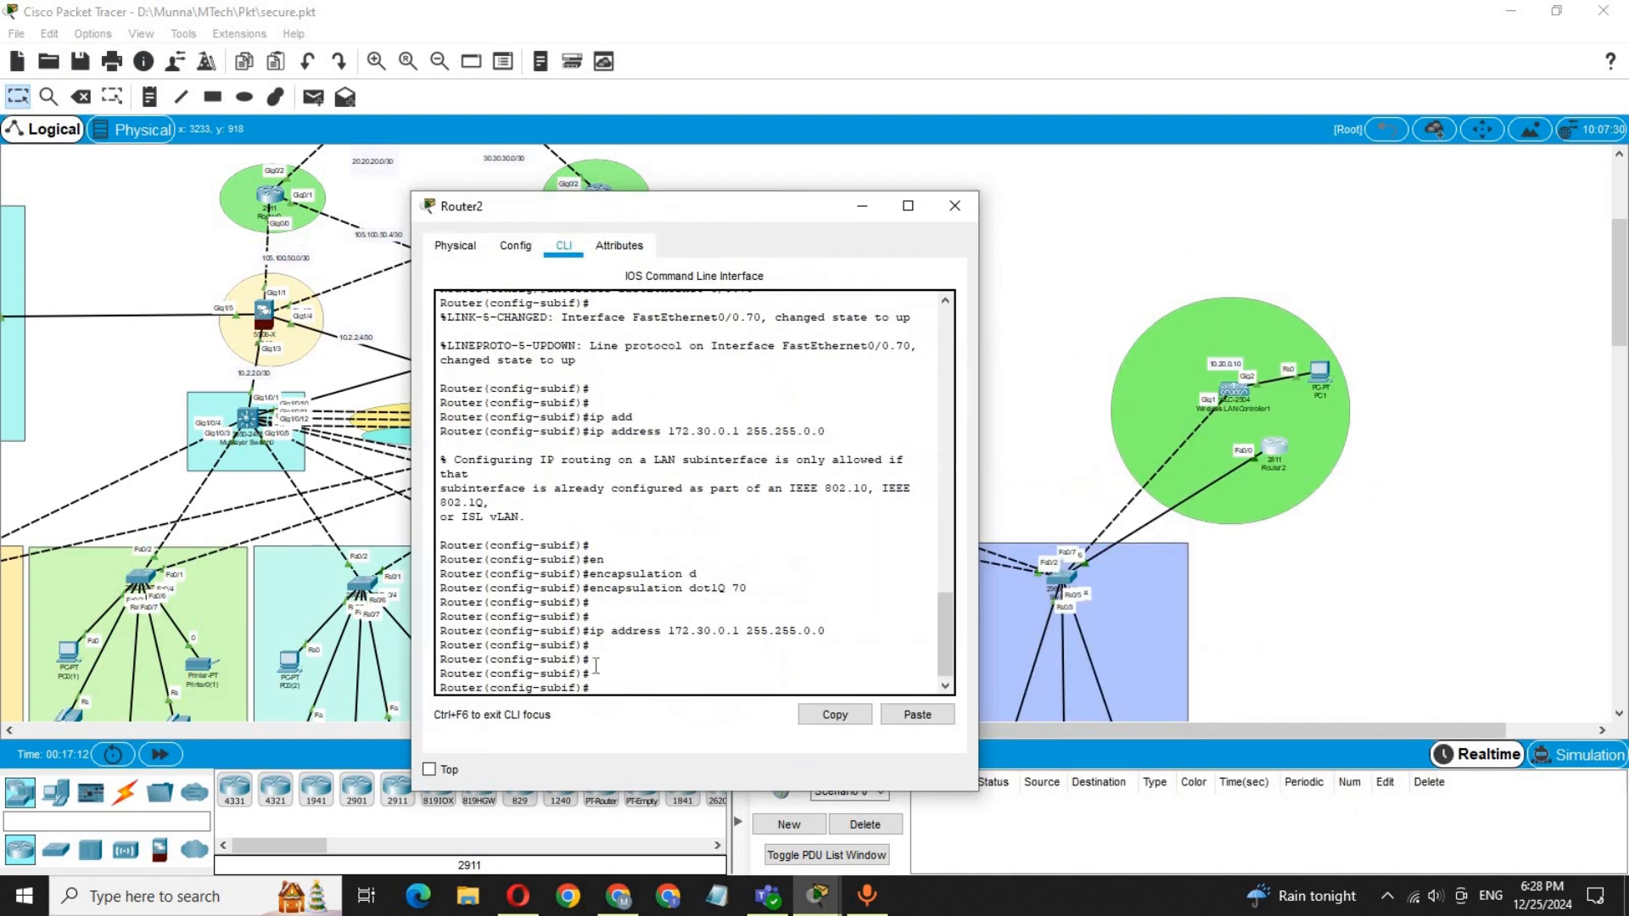
pyautogui.write('se')
pyautogui.press('BackSpace')
pyautogui.press('BackSpace')
pyautogui.press('BackSpace')
pyautogui.write('exit')
pyautogui.press('Return')
pyautogui.press('Return')
pyautogui.press('Return')
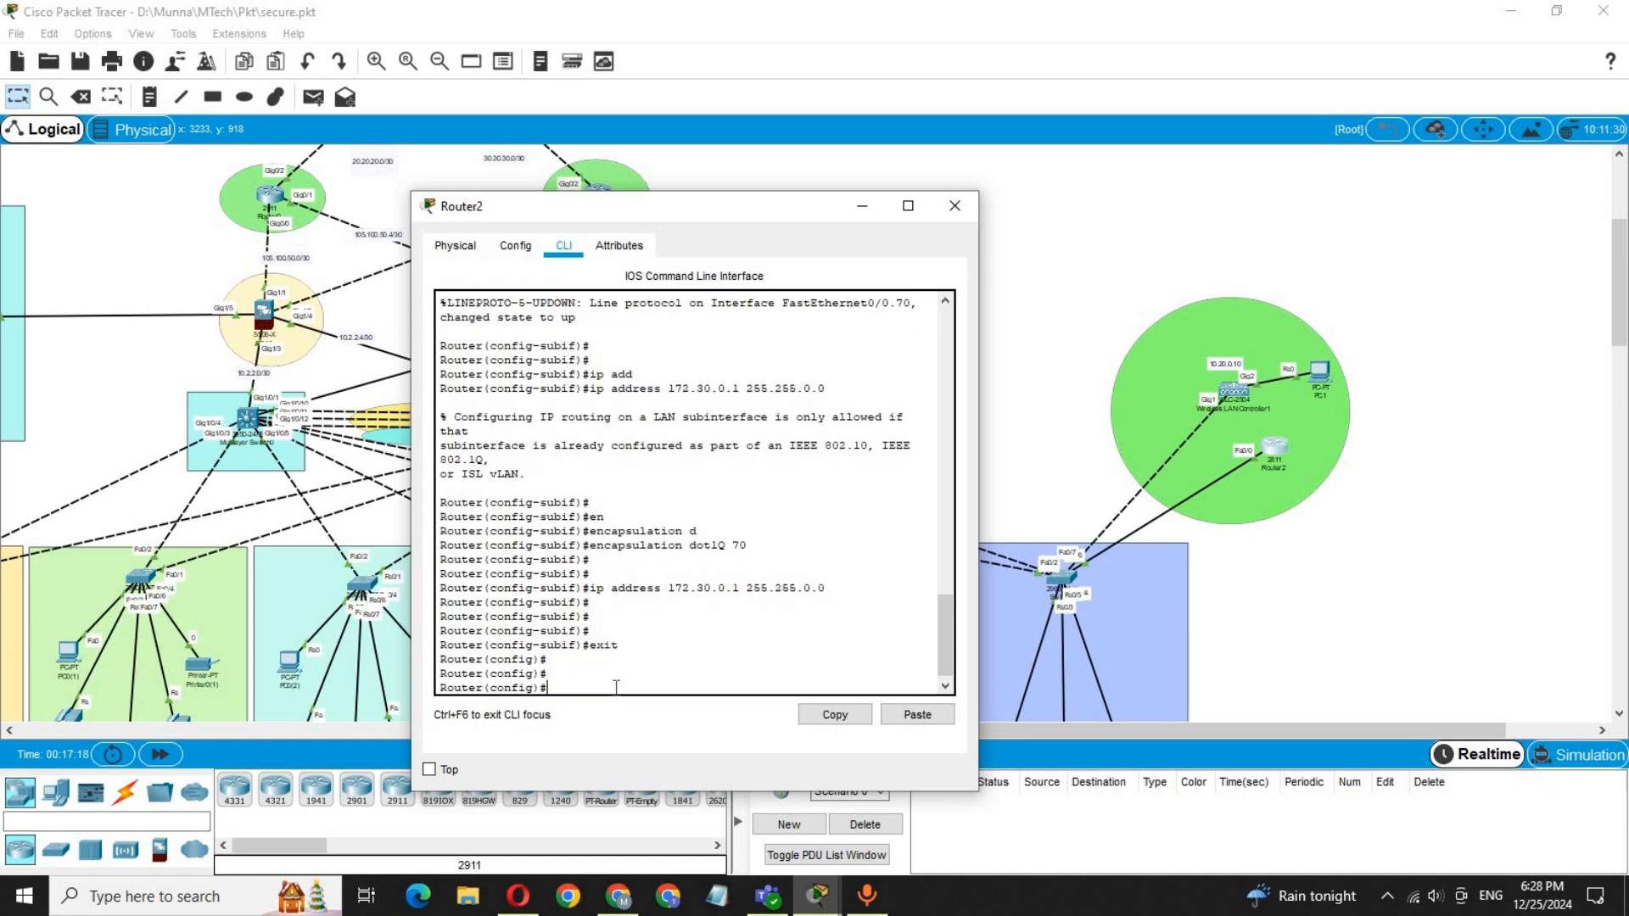
# Step: Enable the DHCP service on Router2 with service dhcp
pyautogui.write('ser')
pyautogui.press('Tab')
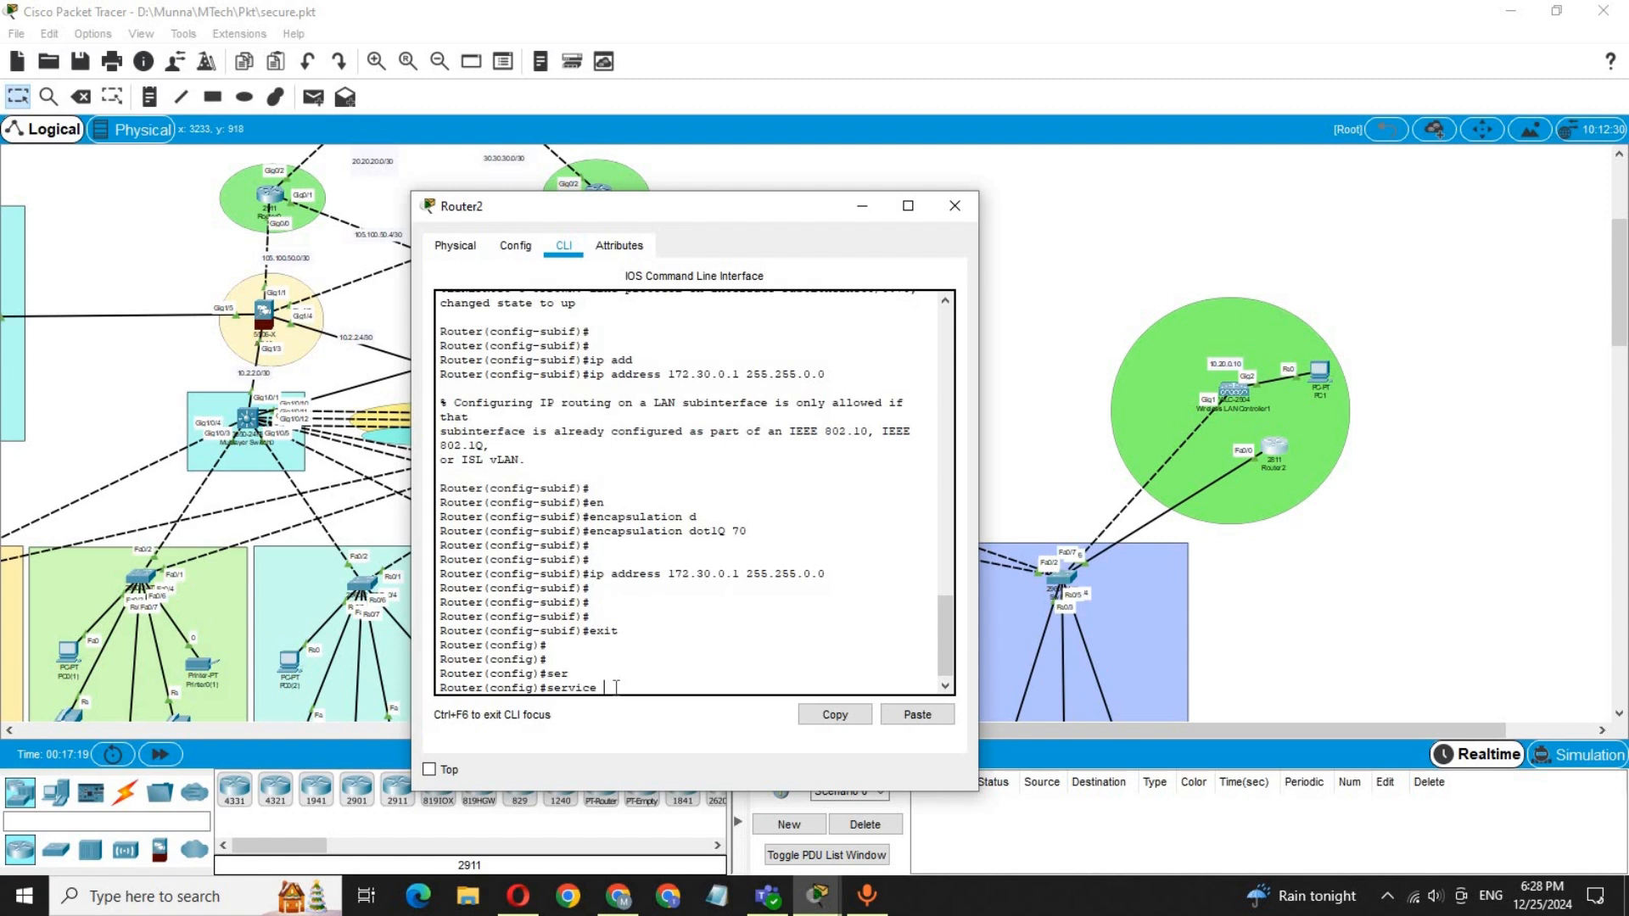
pyautogui.write('d')
pyautogui.press('Tab')
pyautogui.press('Return')
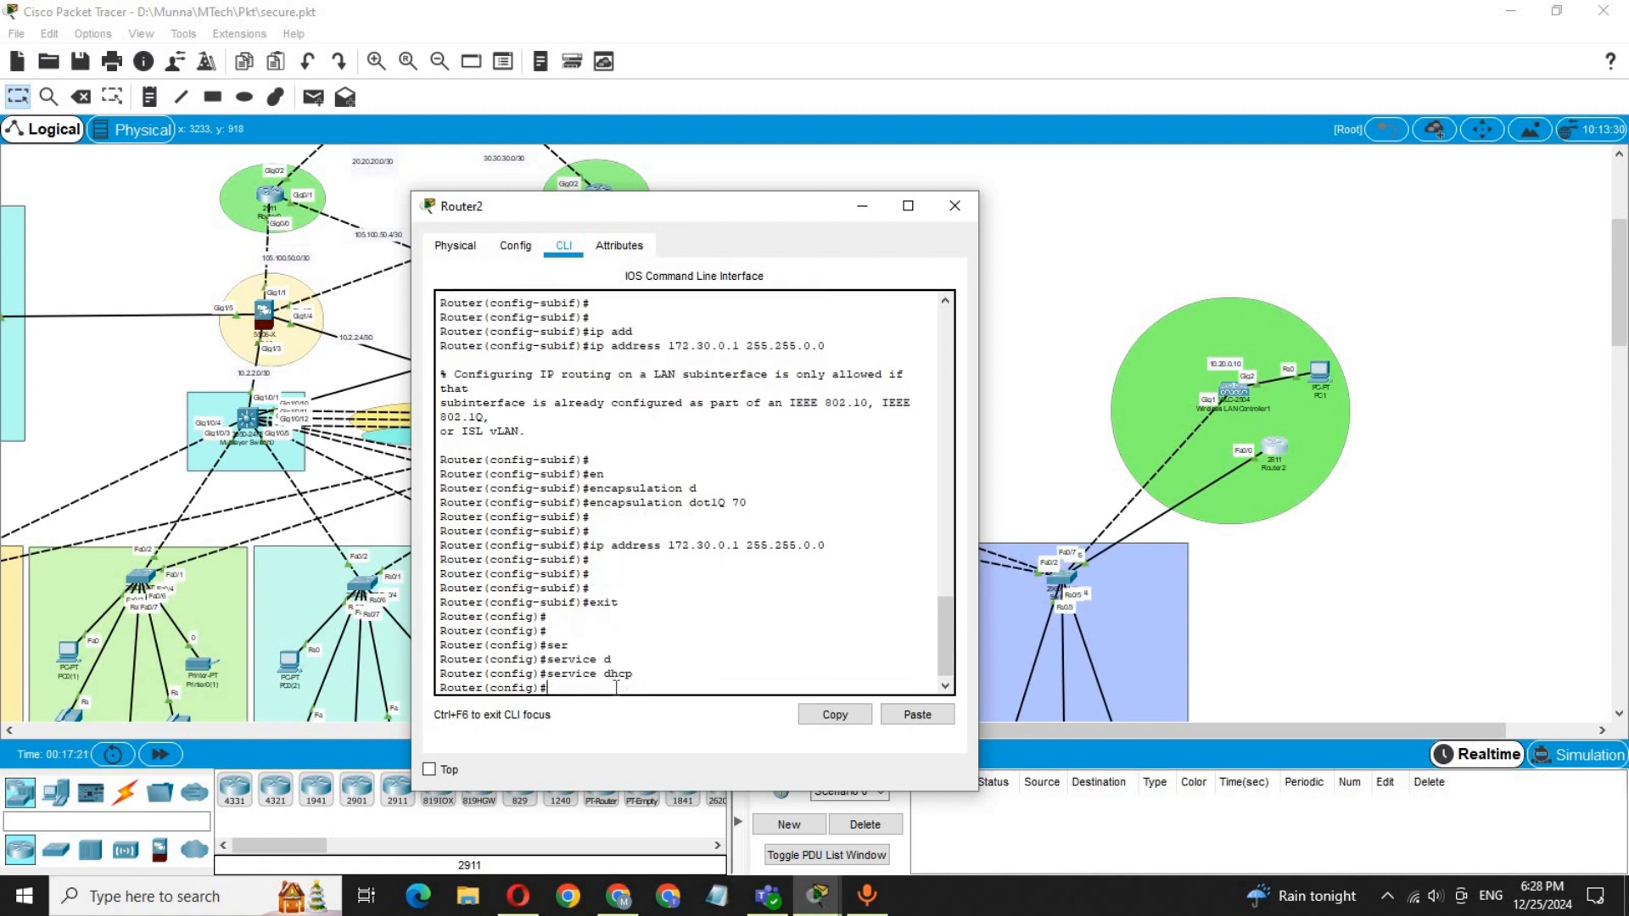
# Step: Create a DHCP pool named VOICE-Pool on Router2 and enter its configuration mode
pyautogui.press('Return')
pyautogui.press('Return')
pyautogui.press('Return')
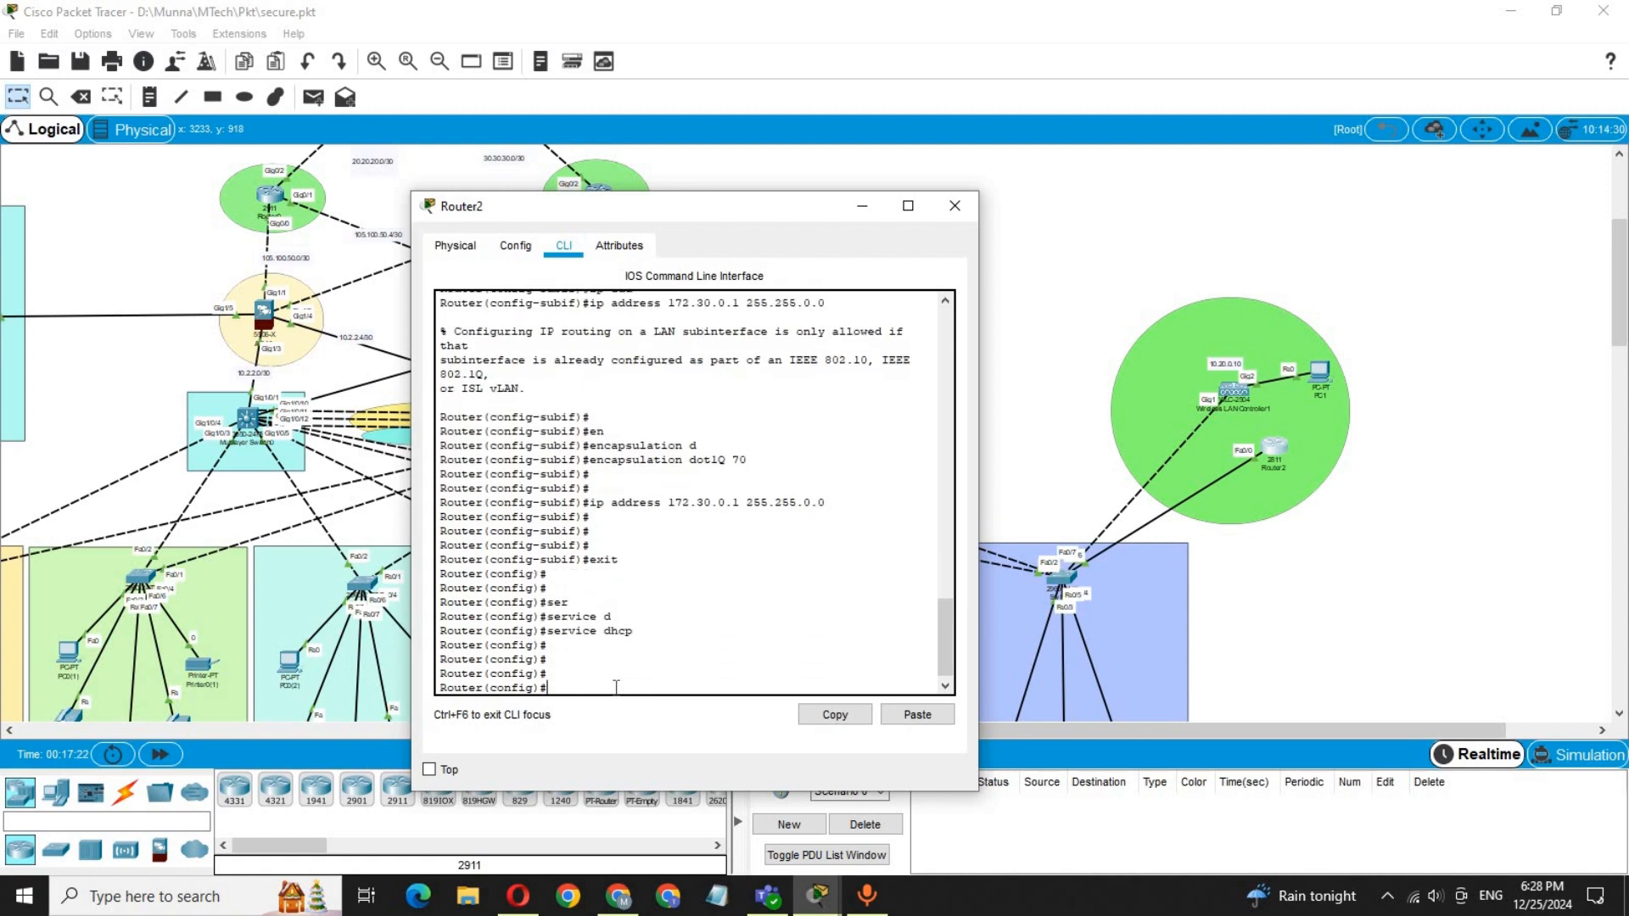
pyautogui.write('ip')
pyautogui.press('Tab')
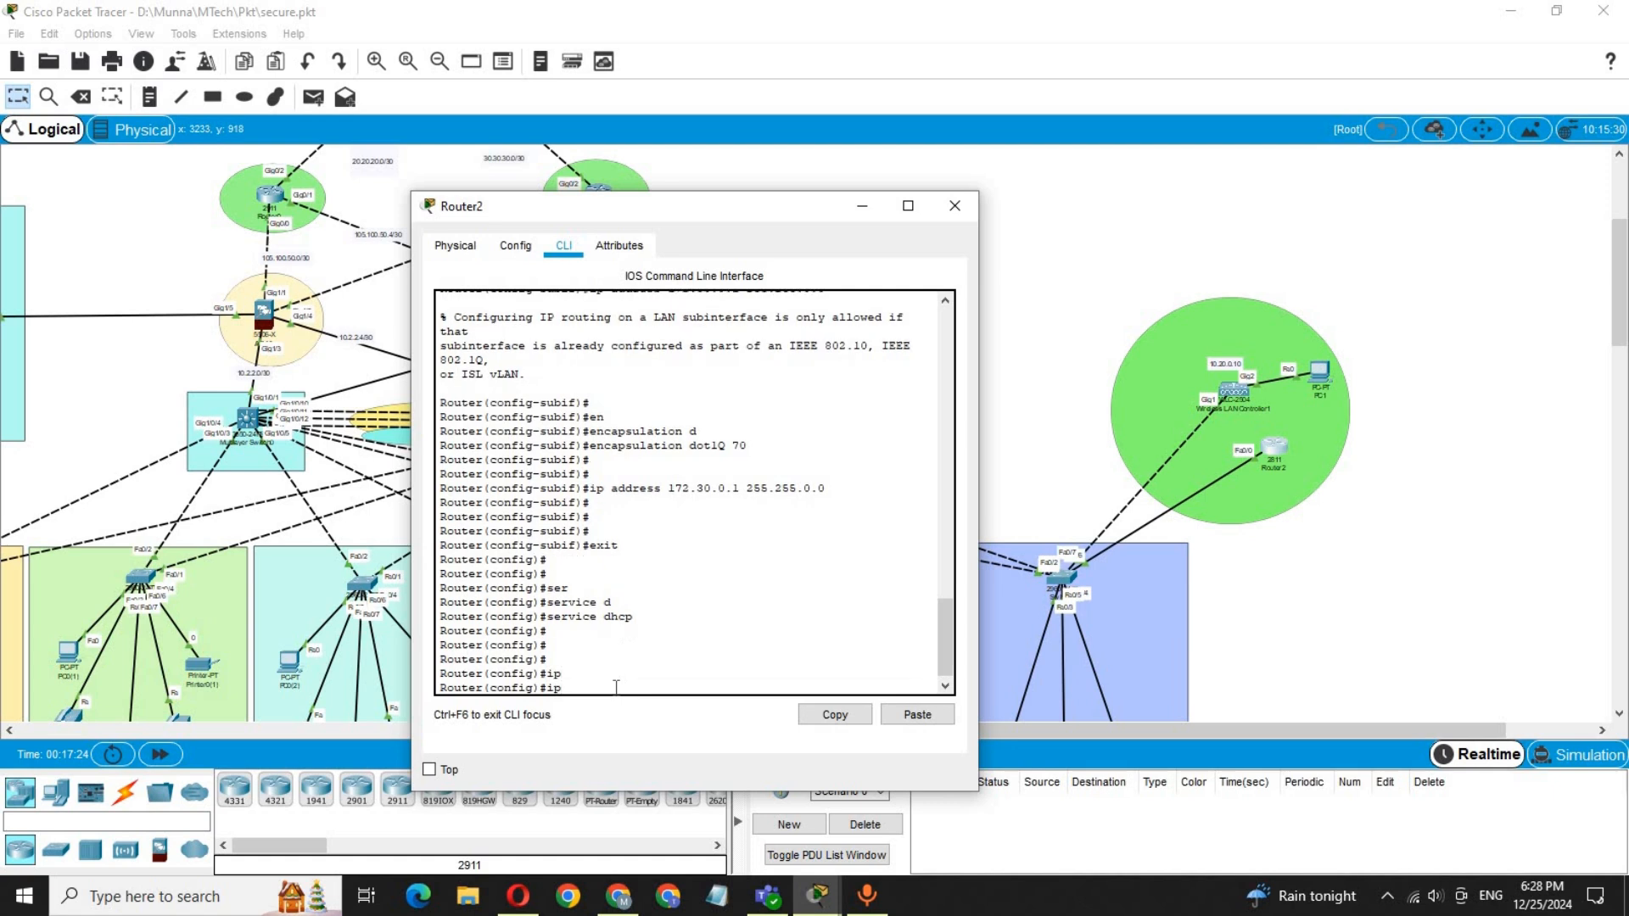
pyautogui.write('d')
pyautogui.press('Tab')
pyautogui.write('h')
pyautogui.press('Tab')
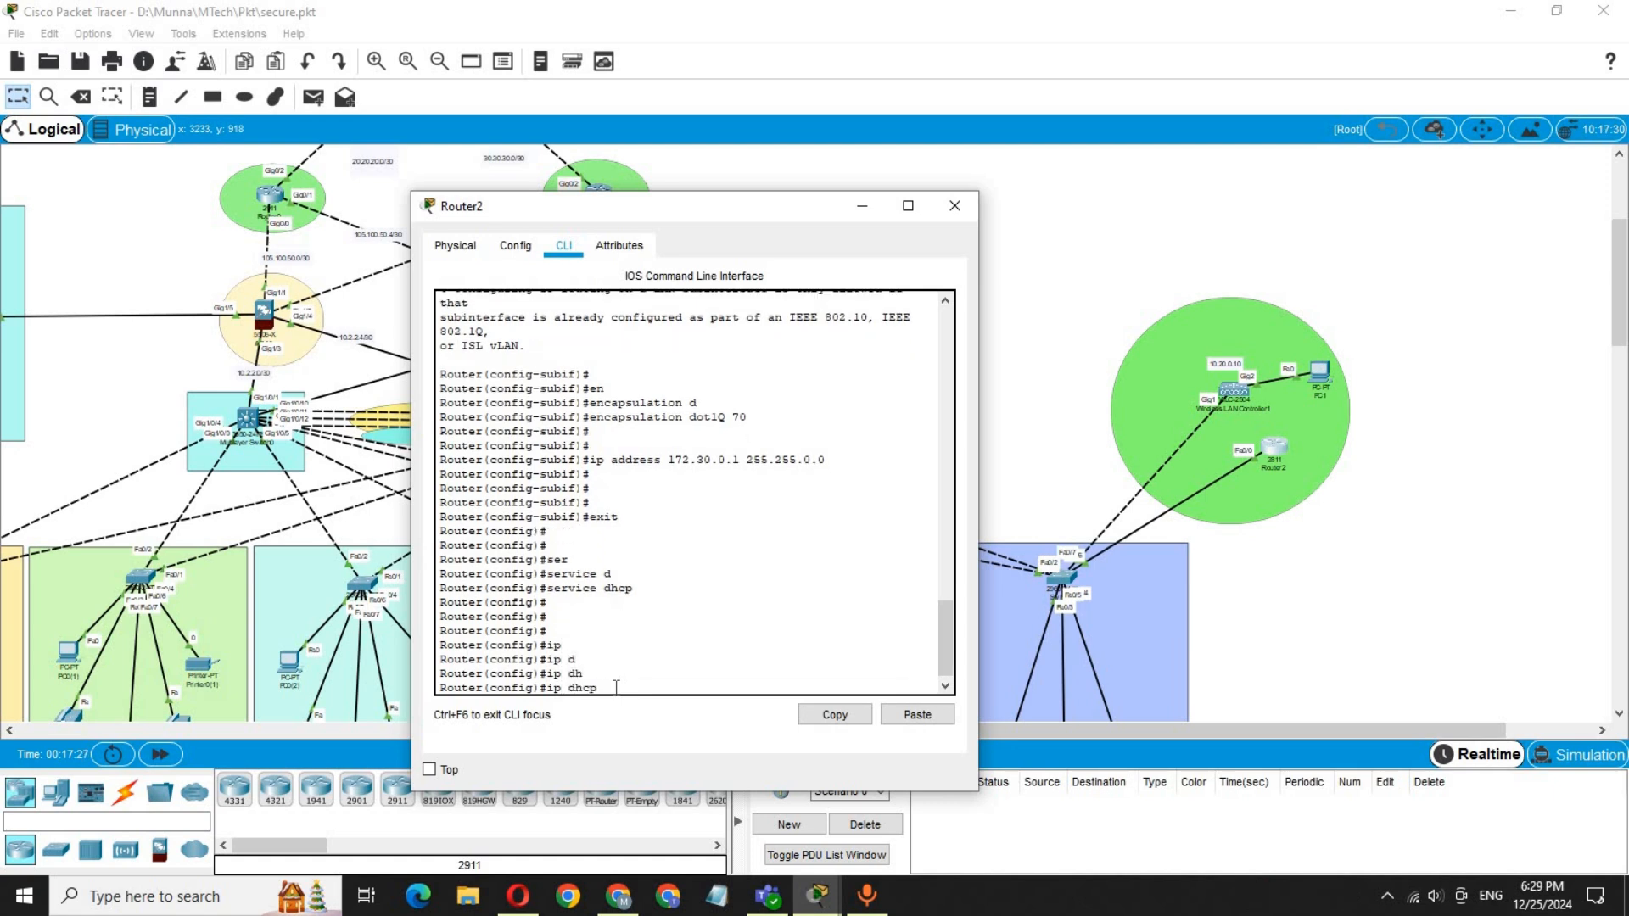
pyautogui.write('p')
pyautogui.press('Tab')
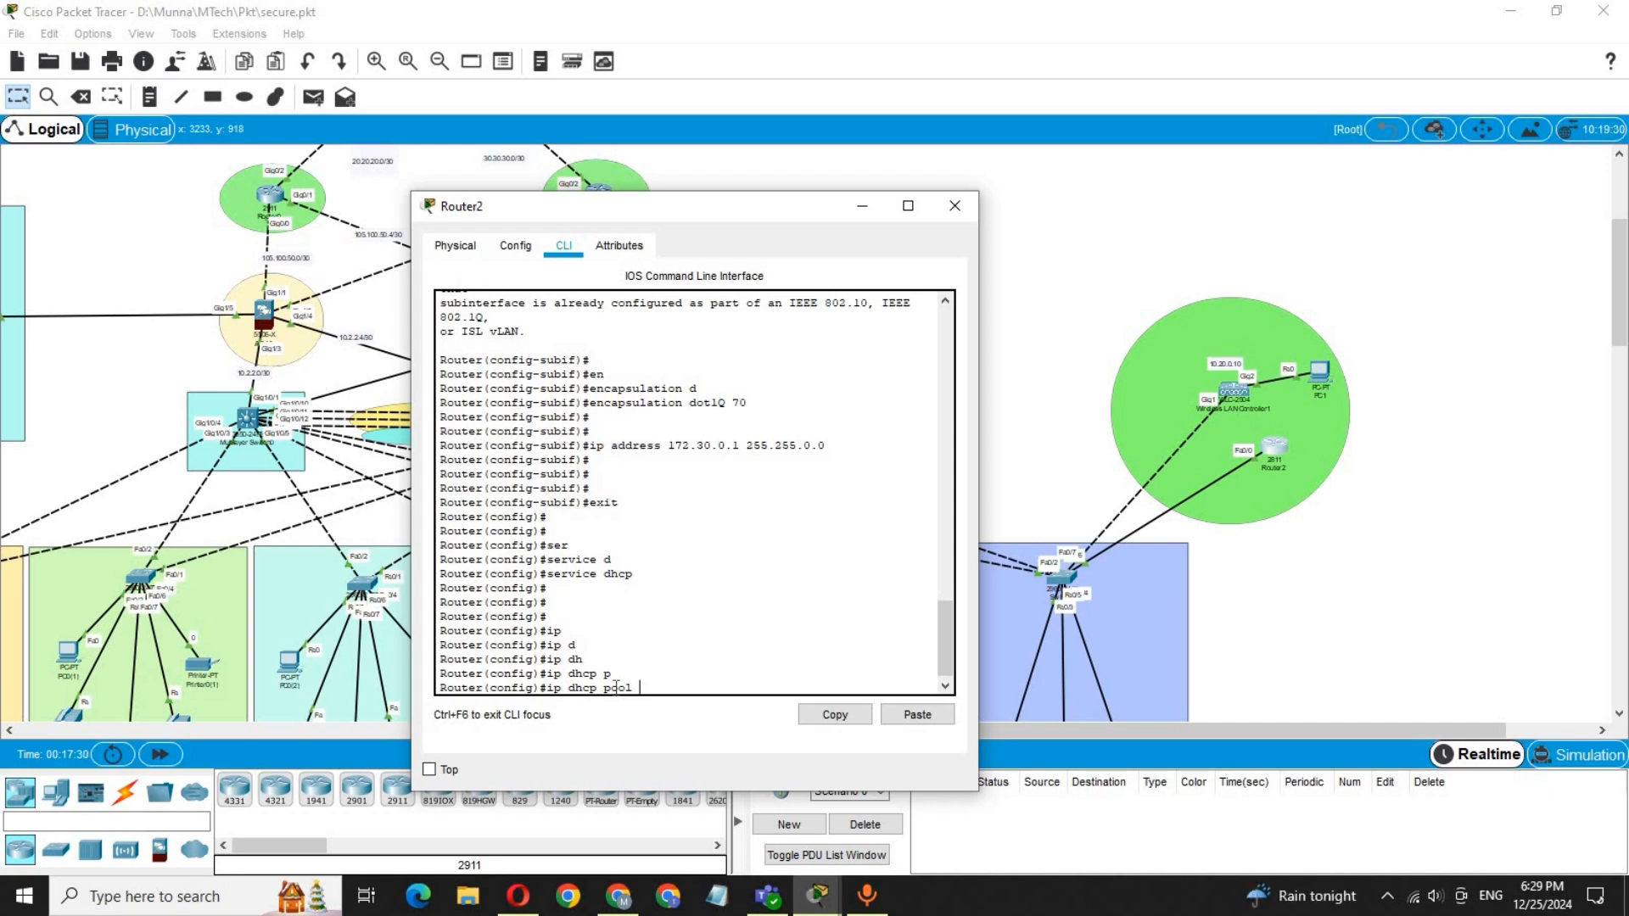
pyautogui.write('VOICE-Pool')
pyautogui.press('Return')
pyautogui.press('Return')
pyautogui.press('Return')
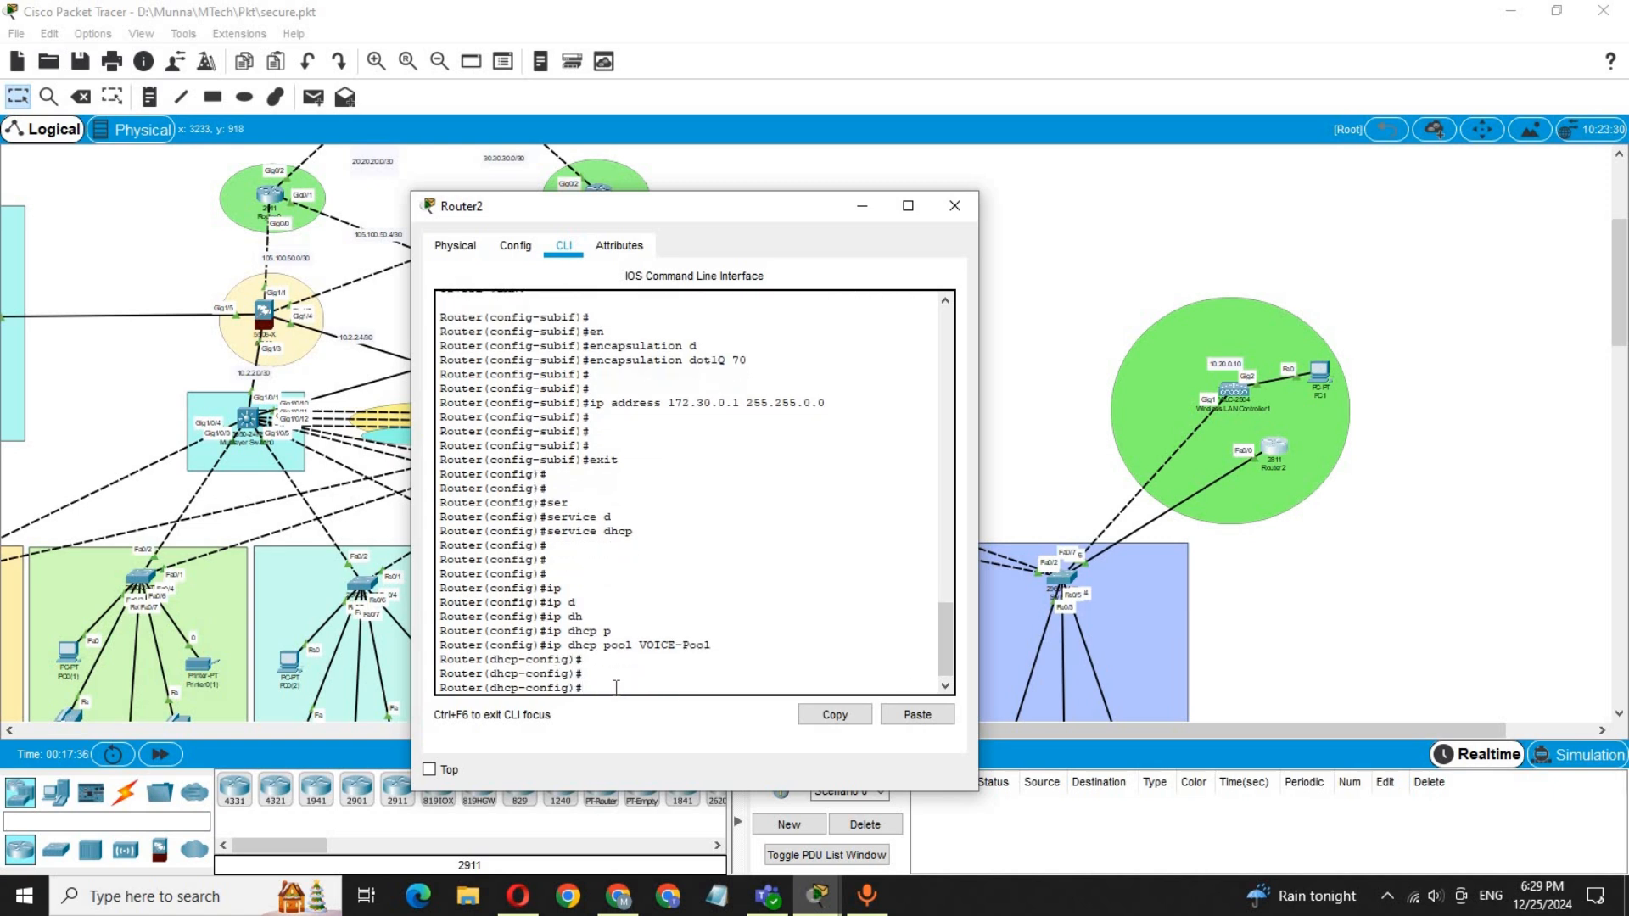
# Step: Set the VOICE-Pool network to 172.30.0.0 with mask 255.255.0.0
pyautogui.write('net')
pyautogui.press('Tab')
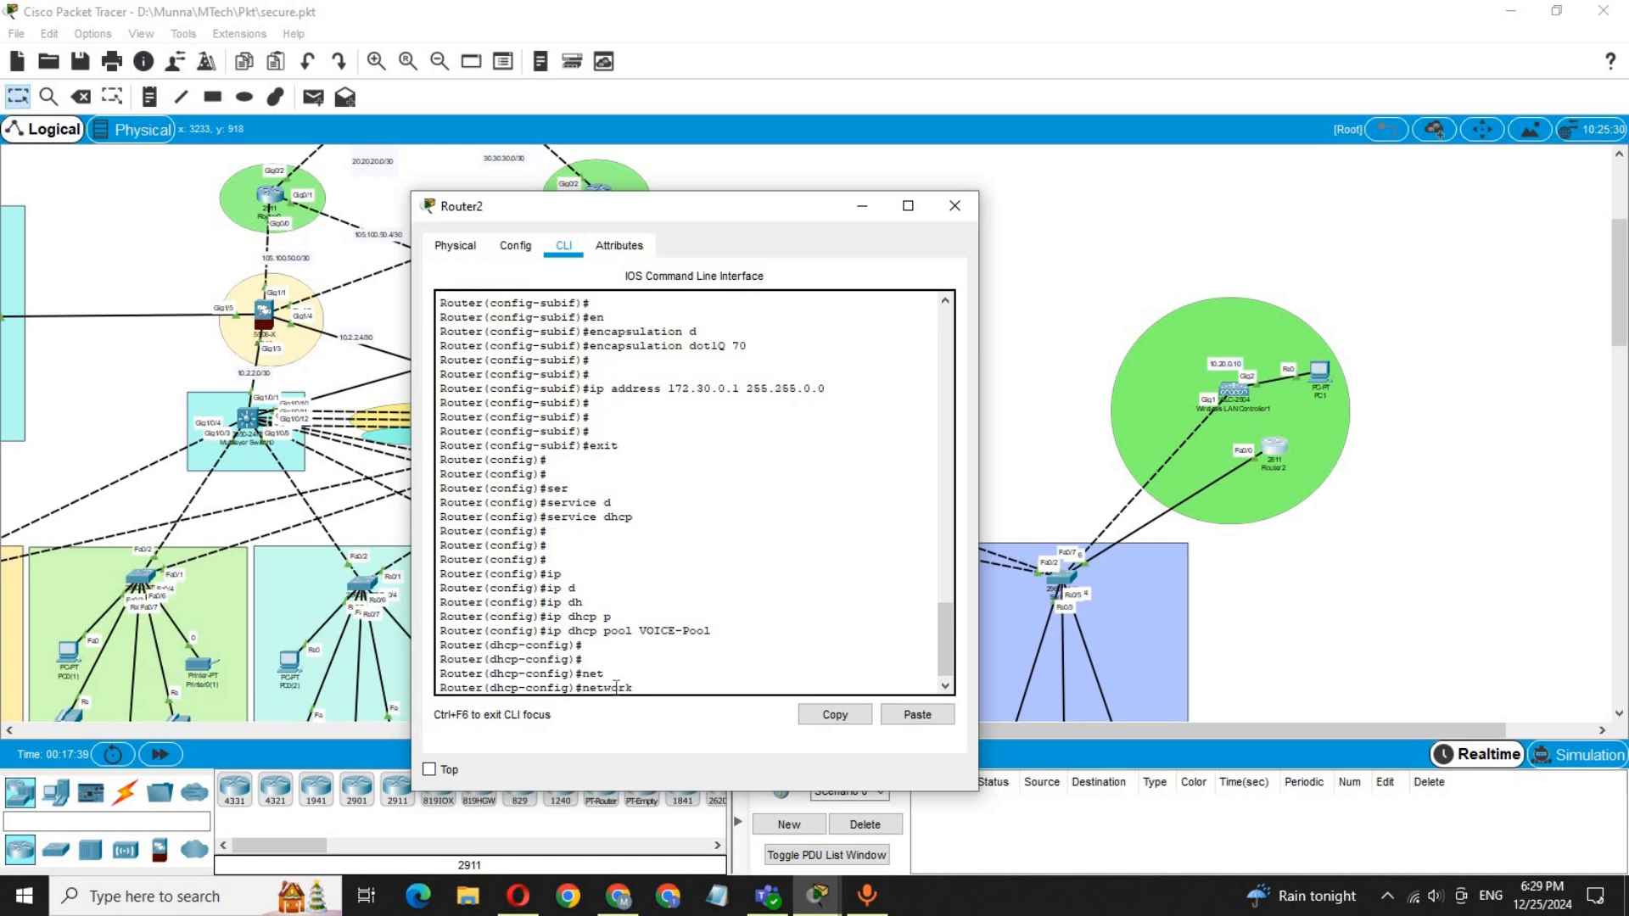
pyautogui.write('172.30.0.0 255.255.0.0')
pyautogui.press('Return')
pyautogui.press('Return')
pyautogui.press('Return')
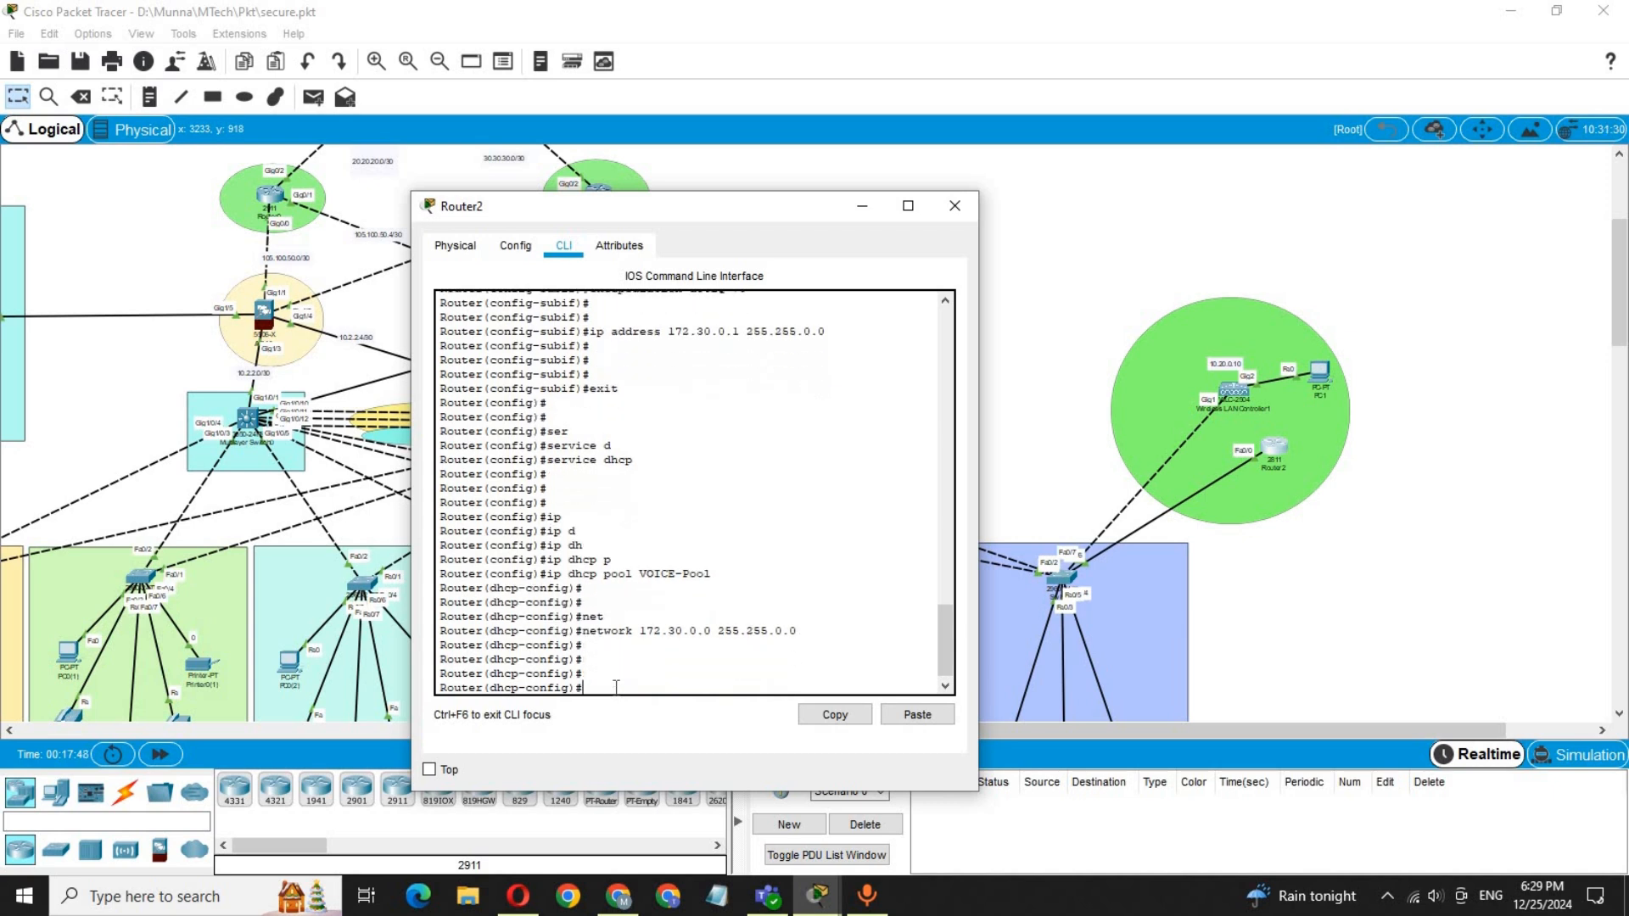
# Step: Set 172.30.0.1 as the default router of the VOICE-Pool DHCP pool
pyautogui.write('de')
pyautogui.press('Tab')
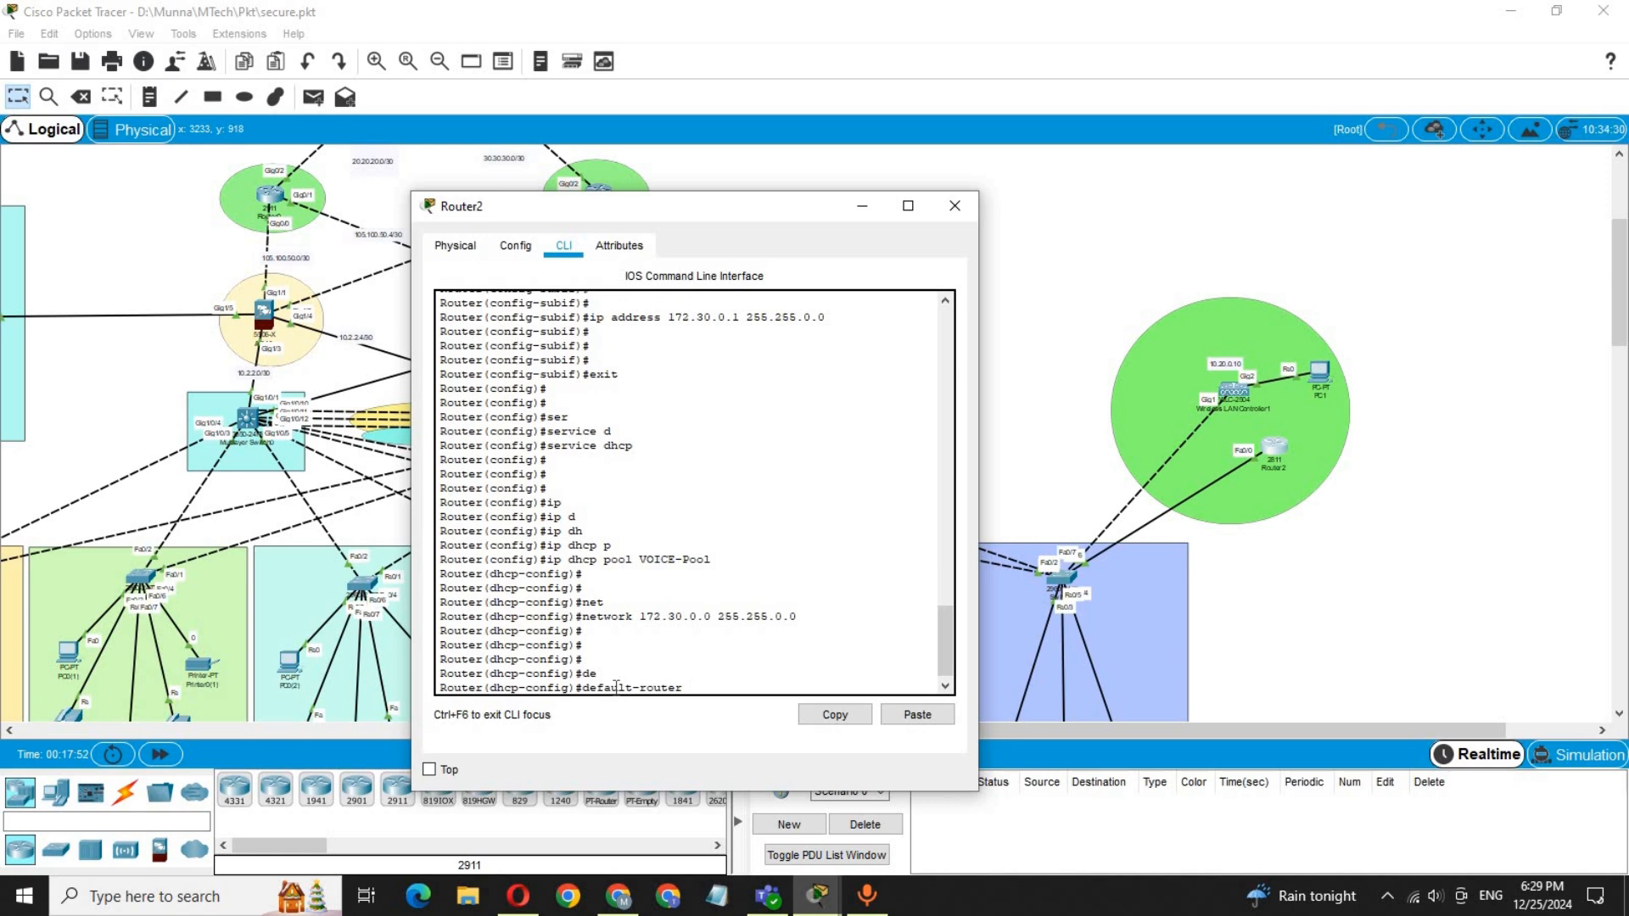
pyautogui.write('172.30.0.1')
pyautogui.press('Return')
pyautogui.press('Return')
pyautogui.press('Return')
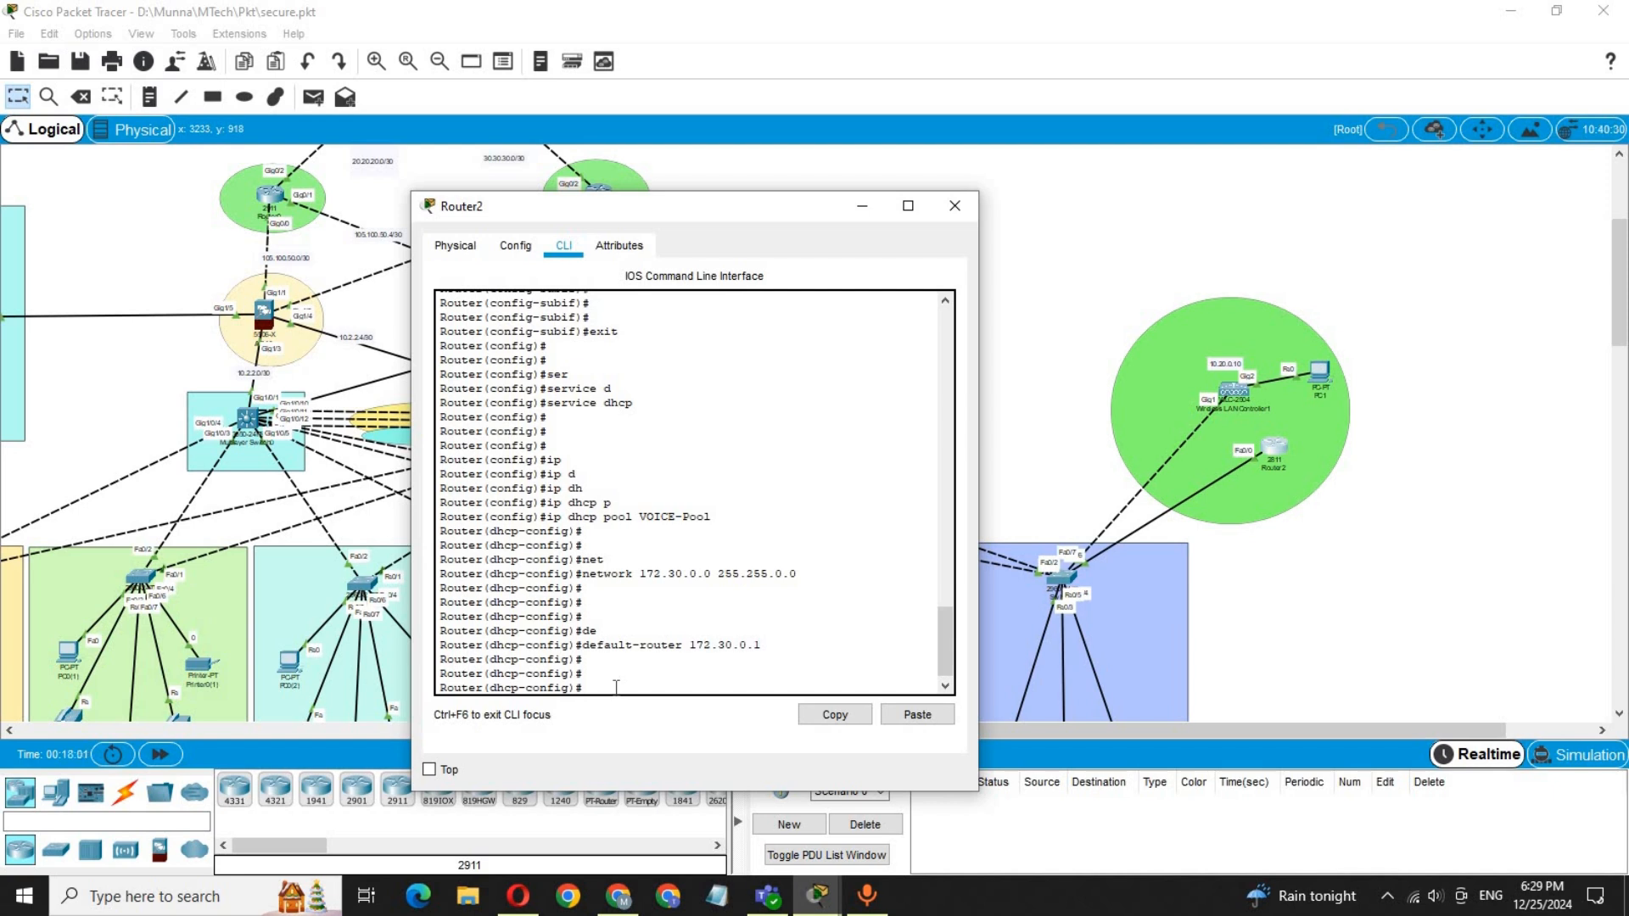
# Step: Add DHCP option 150 with IP address 172.30.0.1 to the VOICE-Pool pool
pyautogui.write('opt')
pyautogui.press('Tab')
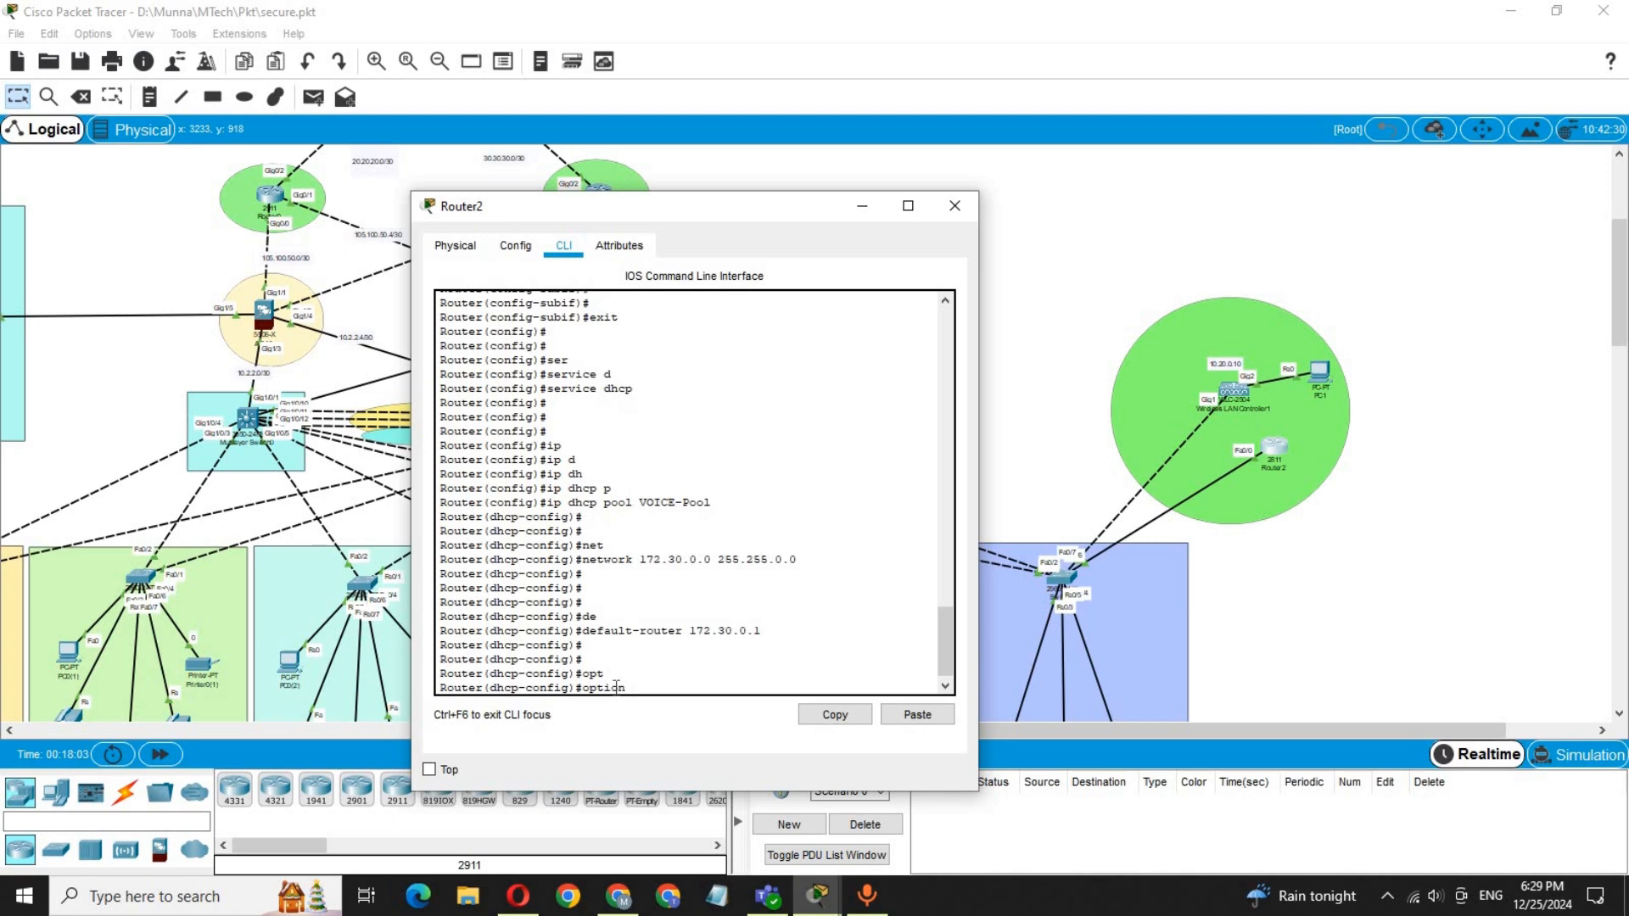
pyautogui.write('150')
pyautogui.press('Tab')
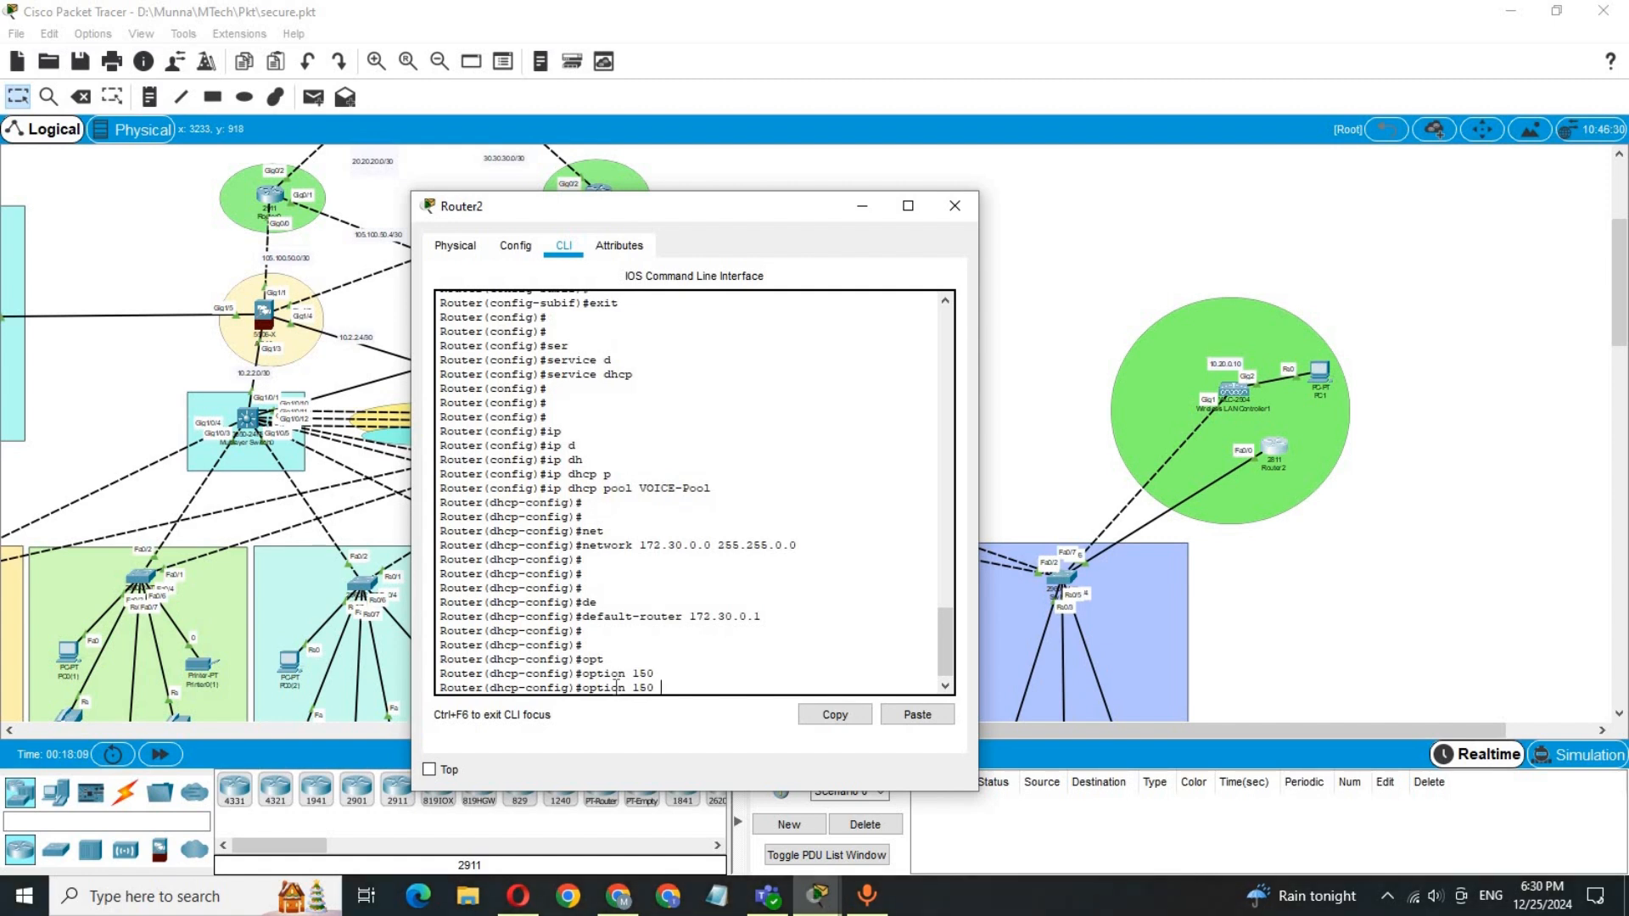
pyautogui.write('ip')
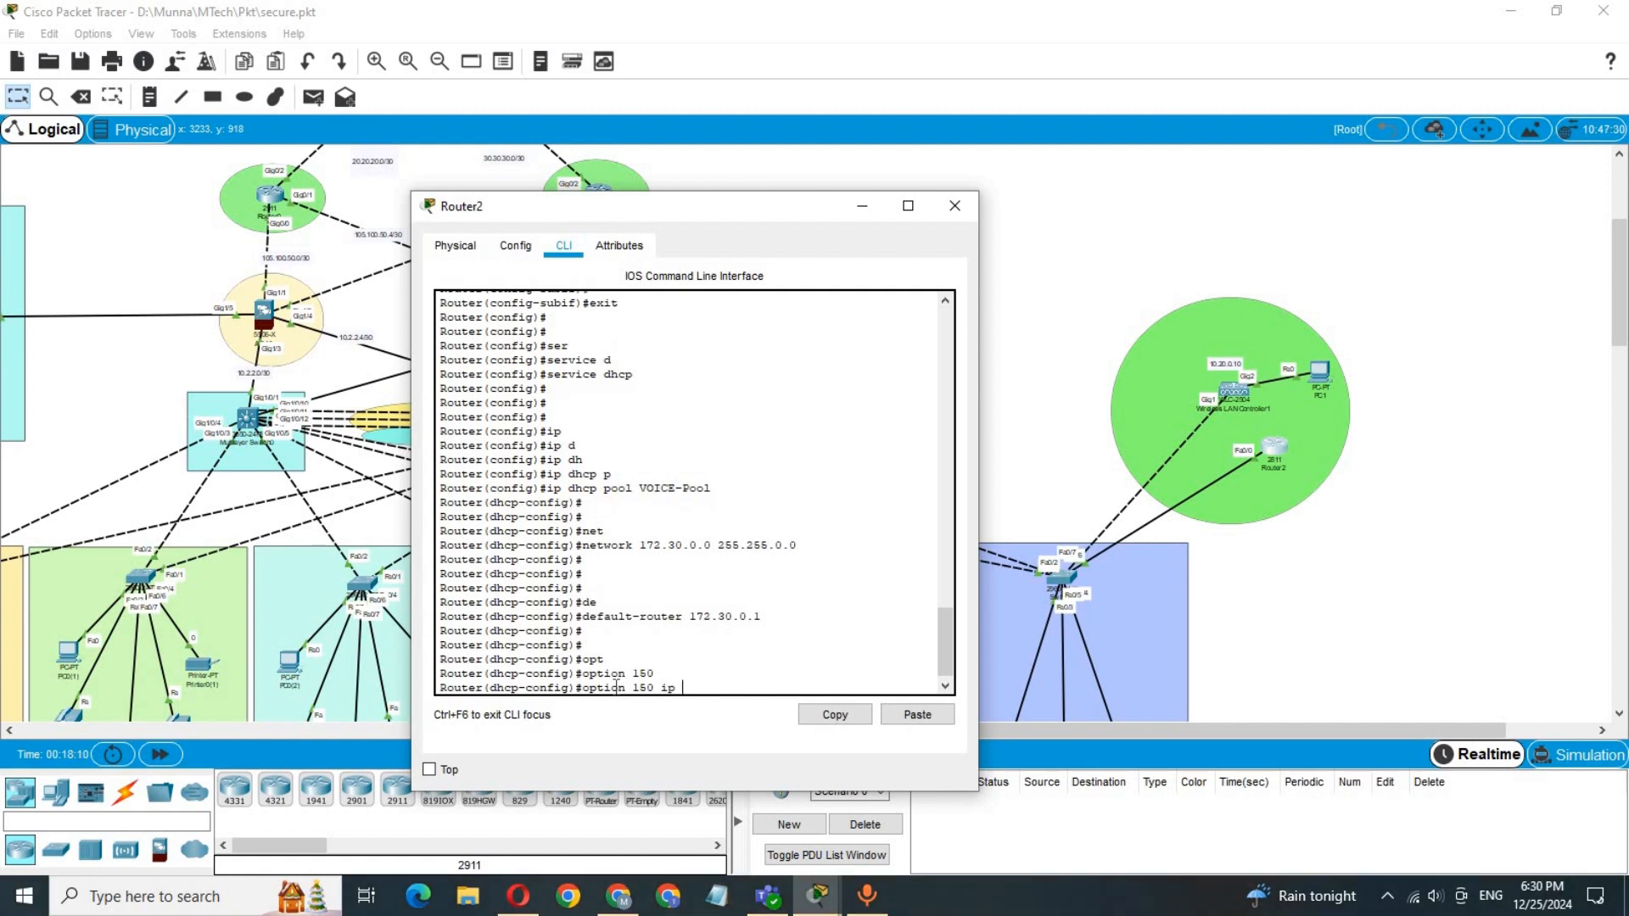
pyautogui.write(' 172.30.0.1')
pyautogui.press('Return')
pyautogui.press('Return')
pyautogui.press('Return')
pyautogui.press('Return')
pyautogui.press('Return')
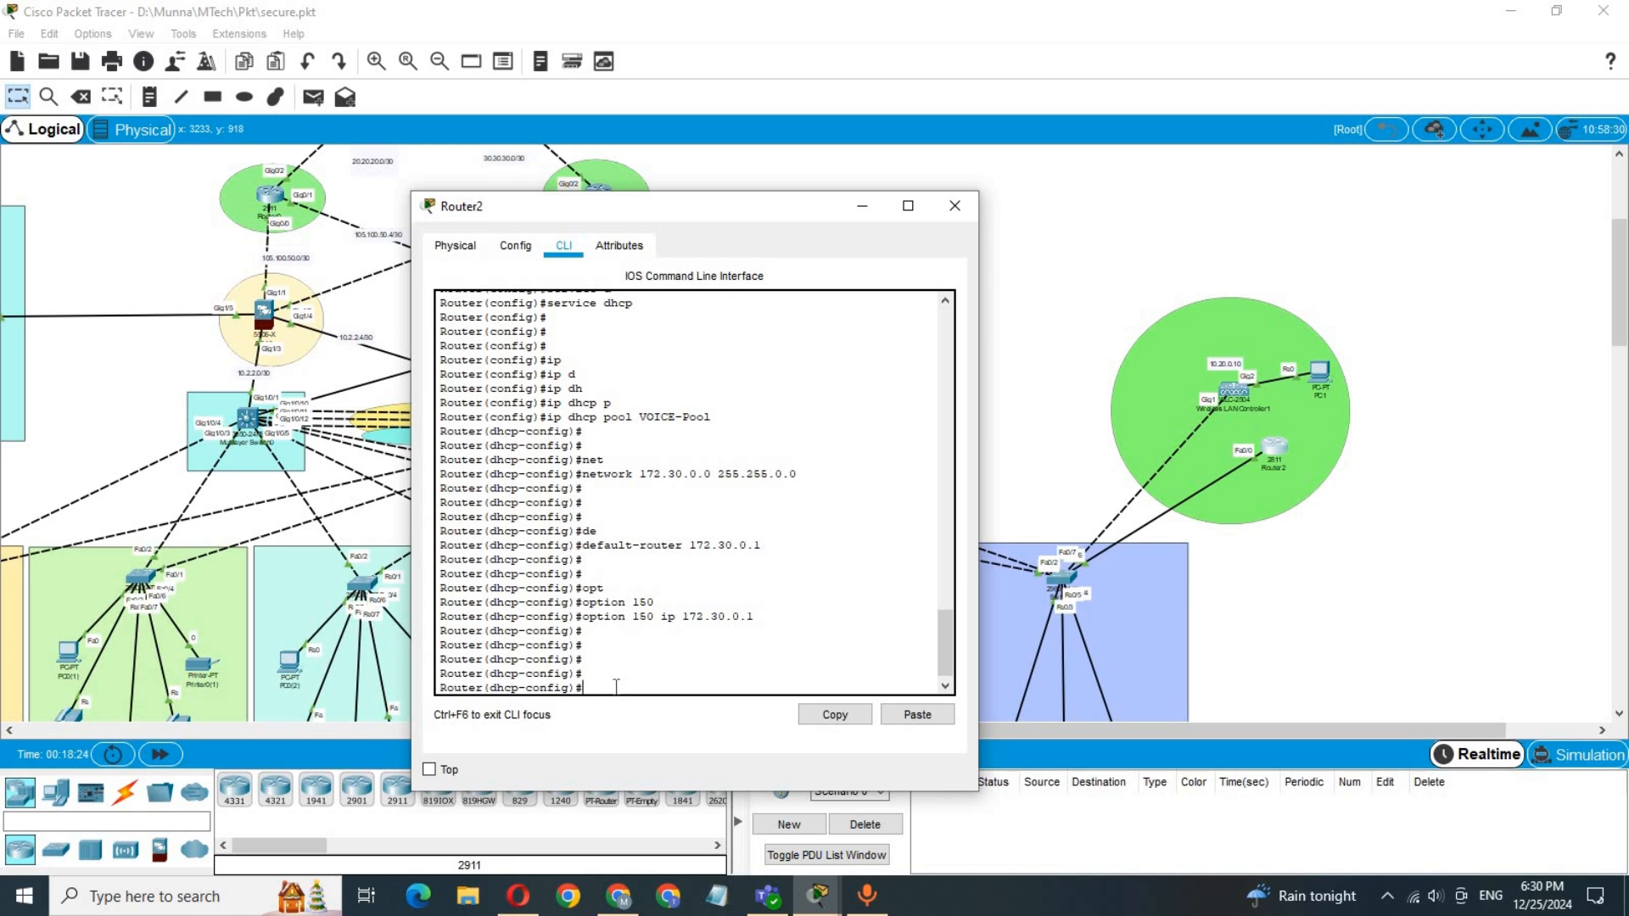
pyautogui.press('Return')
pyautogui.press('Return')
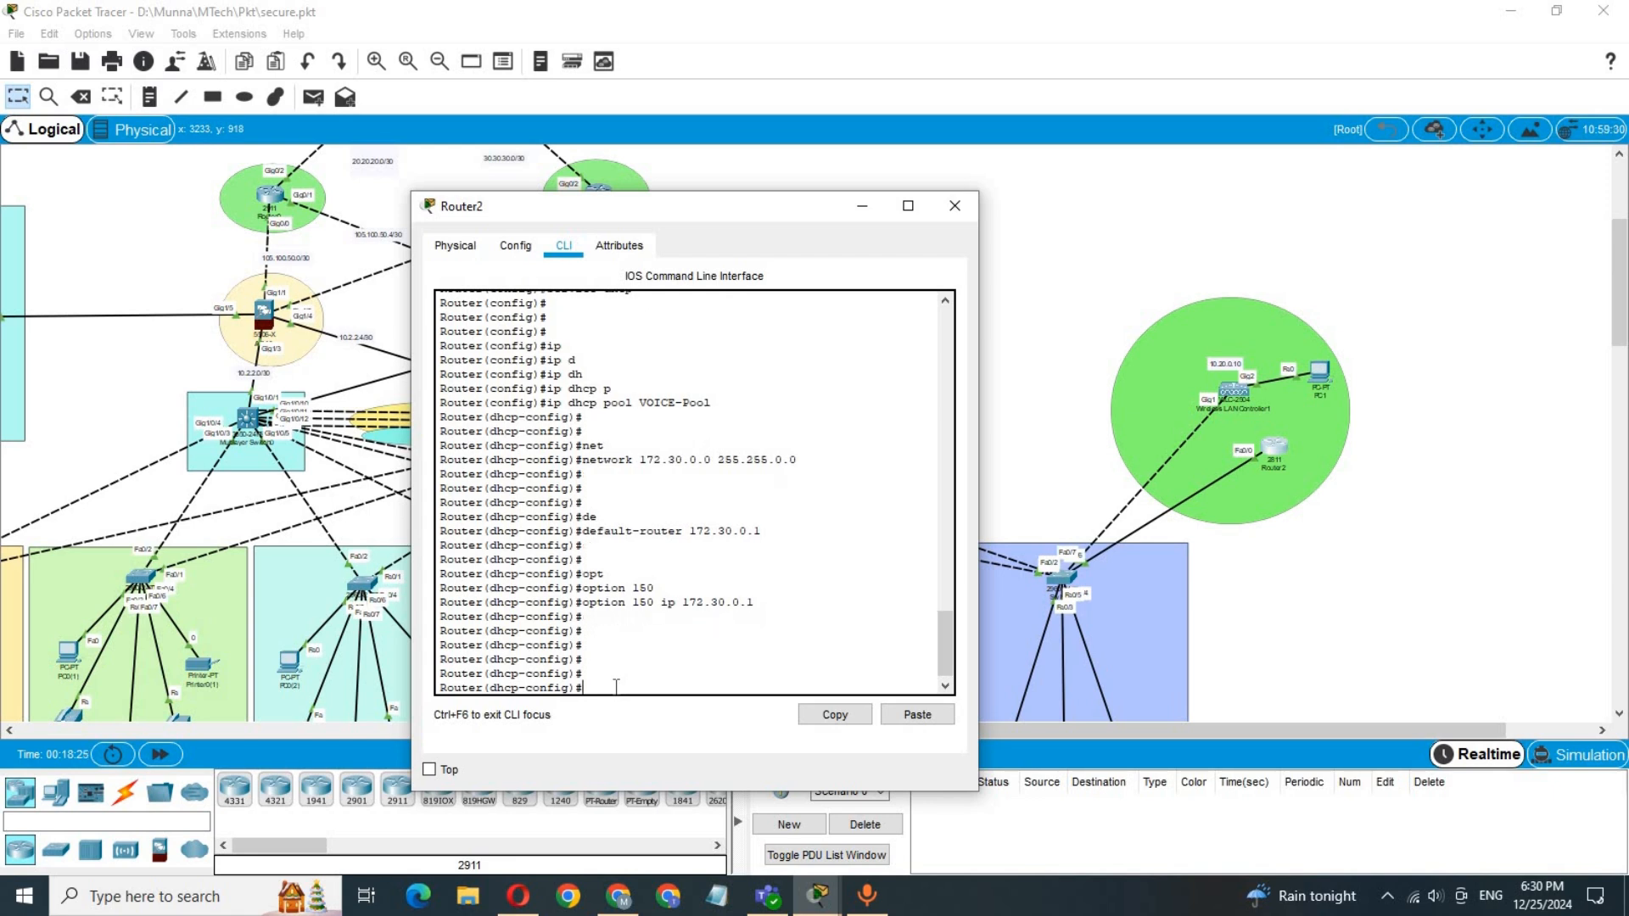
pyautogui.write('te')
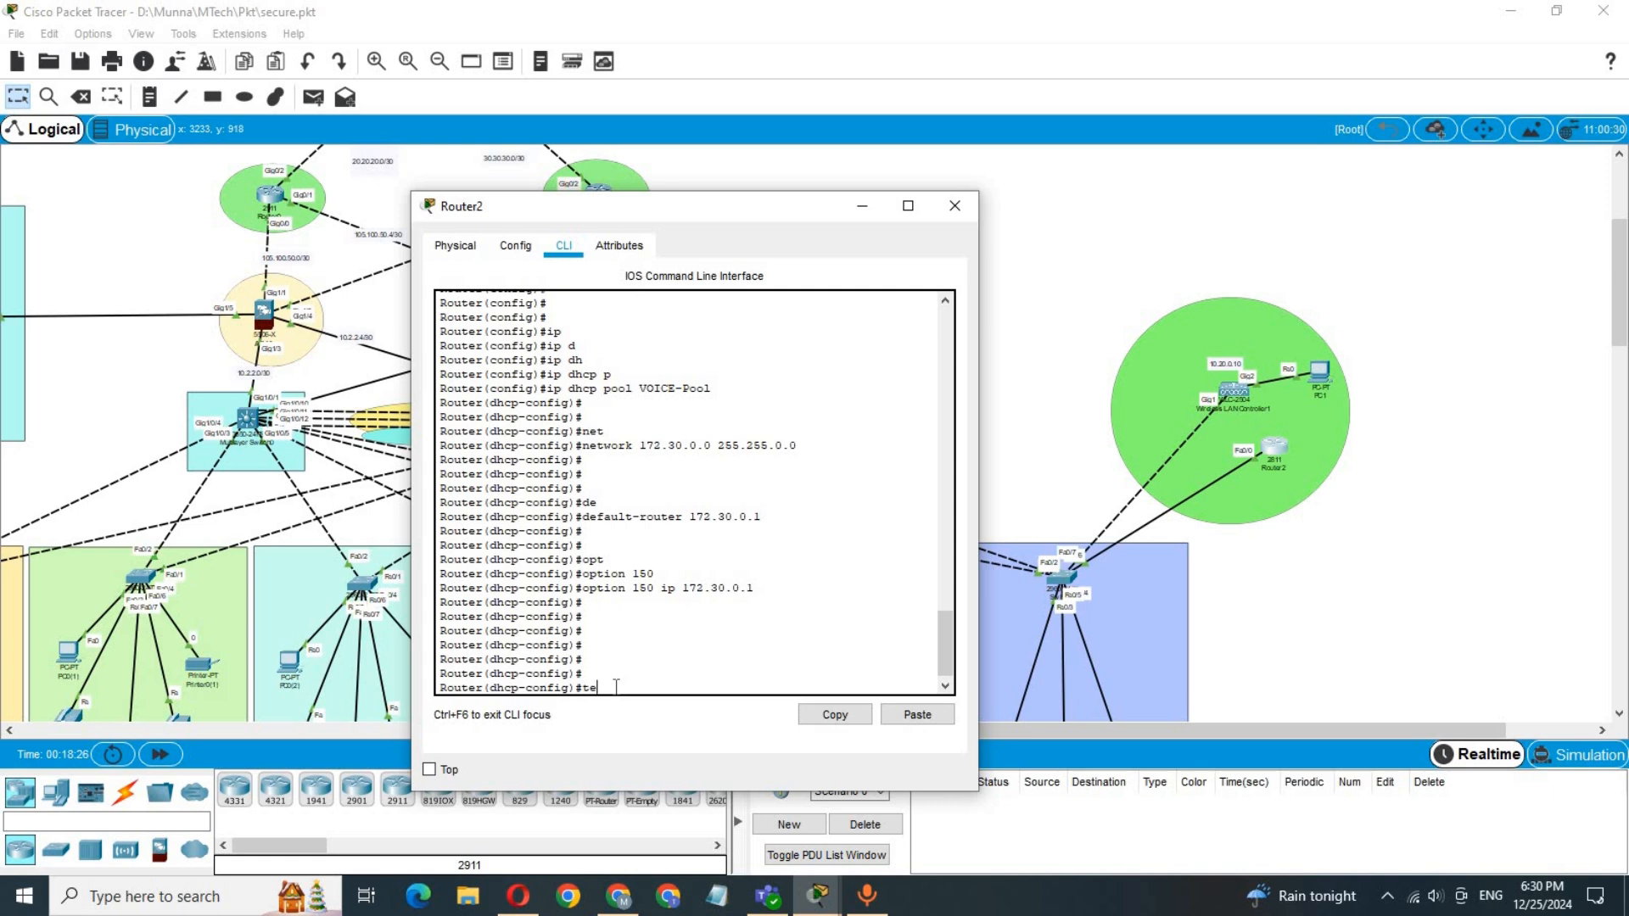
pyautogui.write('l')
pyautogui.press('Tab')
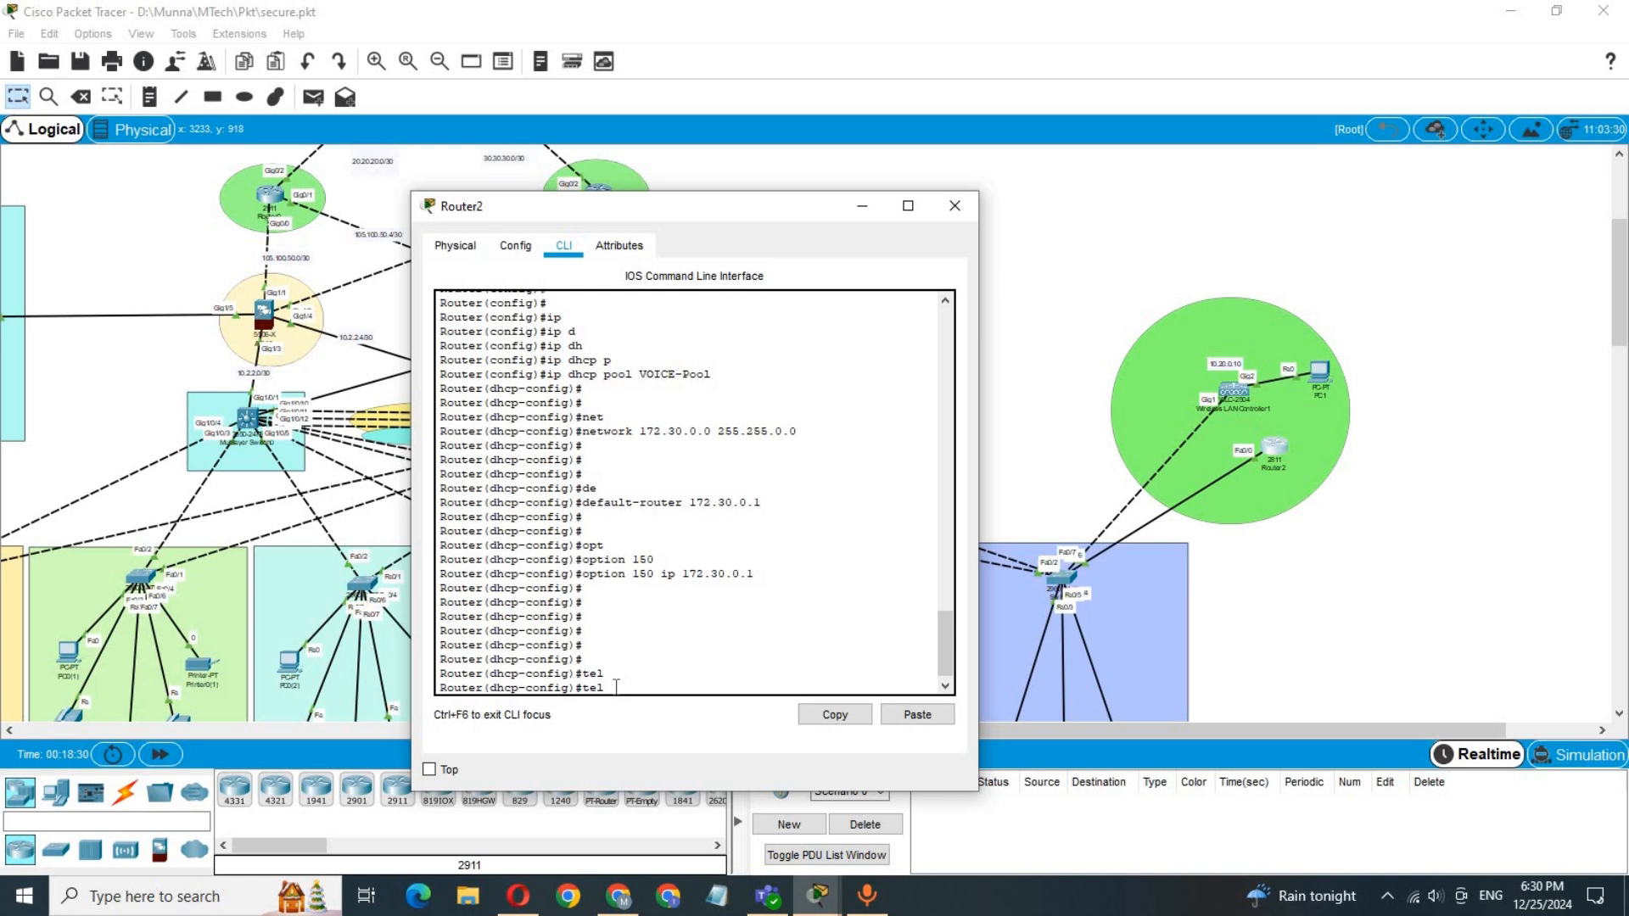
pyautogui.write('pho')
pyautogui.press('Tab')
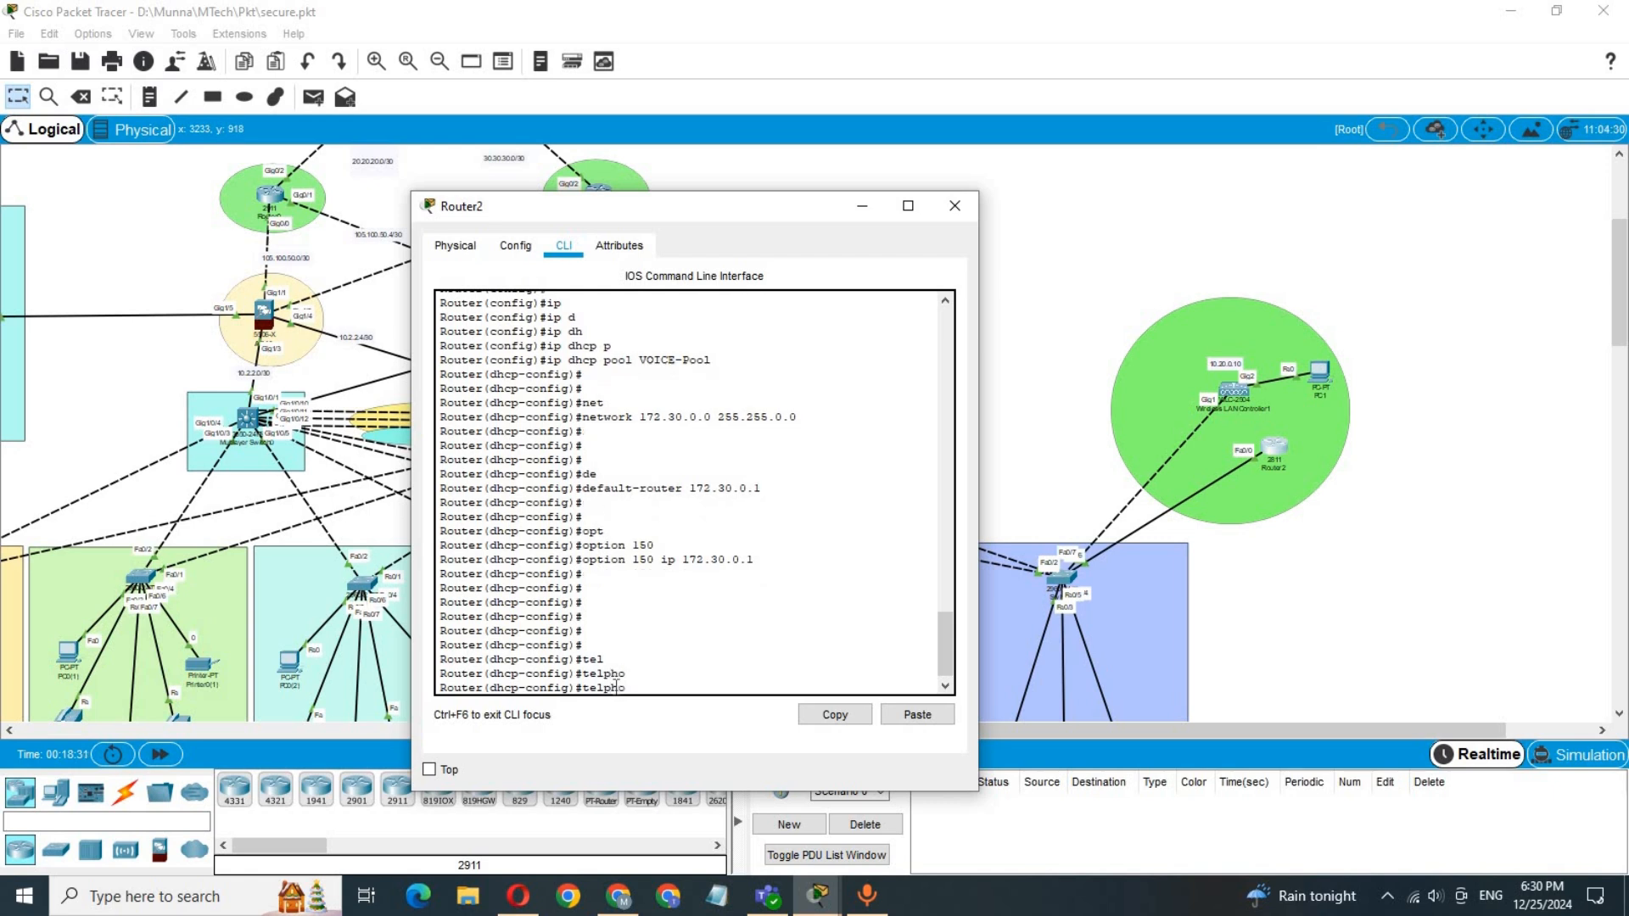
pyautogui.press('BackSpace')
pyautogui.press('BackSpace')
pyautogui.press('BackSpace')
pyautogui.press('BackSpace')
pyautogui.press('BackSpace')
pyautogui.press('BackSpace')
# Step: Exit the DHCP pool to global configuration mode and enter telephony-service configuration
pyautogui.write('exit')
pyautogui.press('Return')
pyautogui.press('Return')
pyautogui.press('Return')
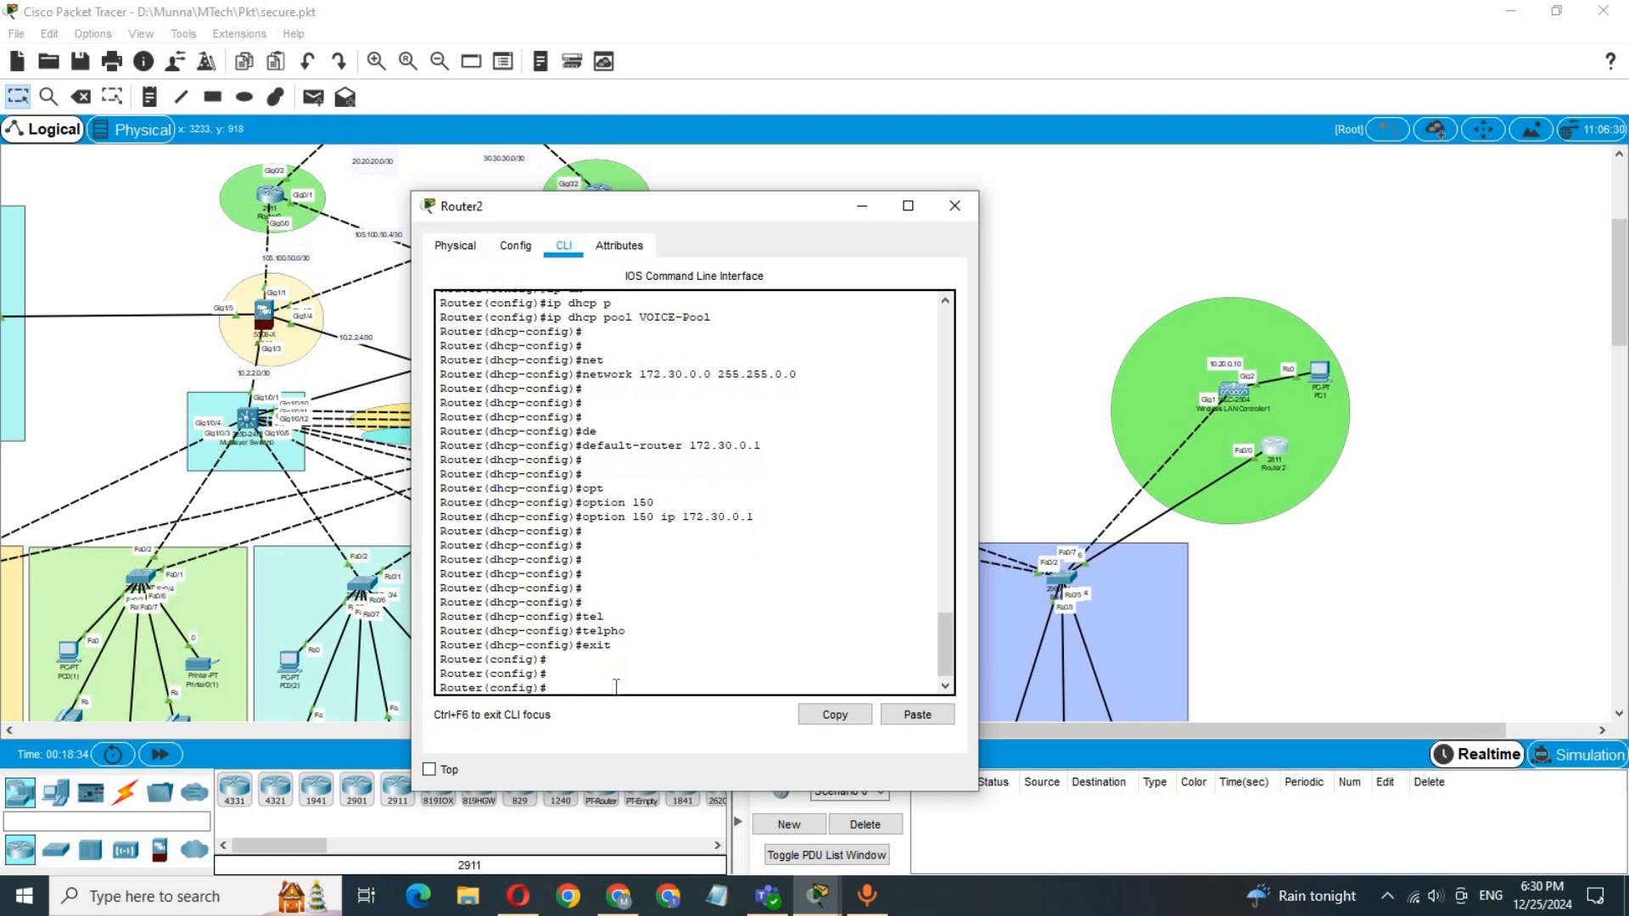
pyautogui.write('tel')
pyautogui.press('Tab')
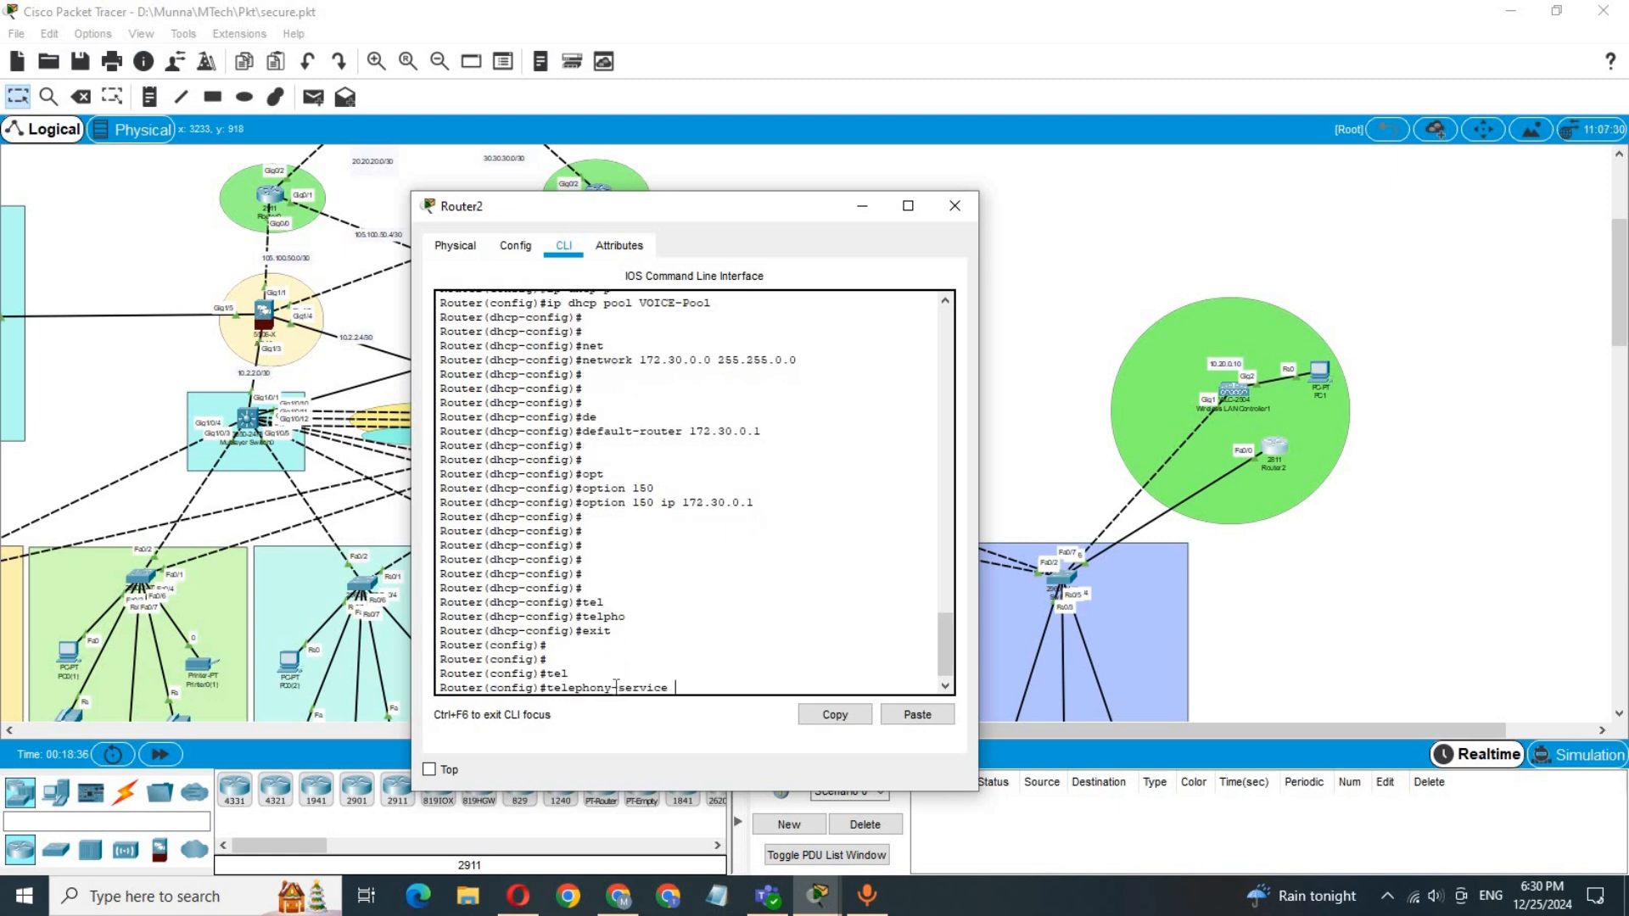
pyautogui.press('Return')
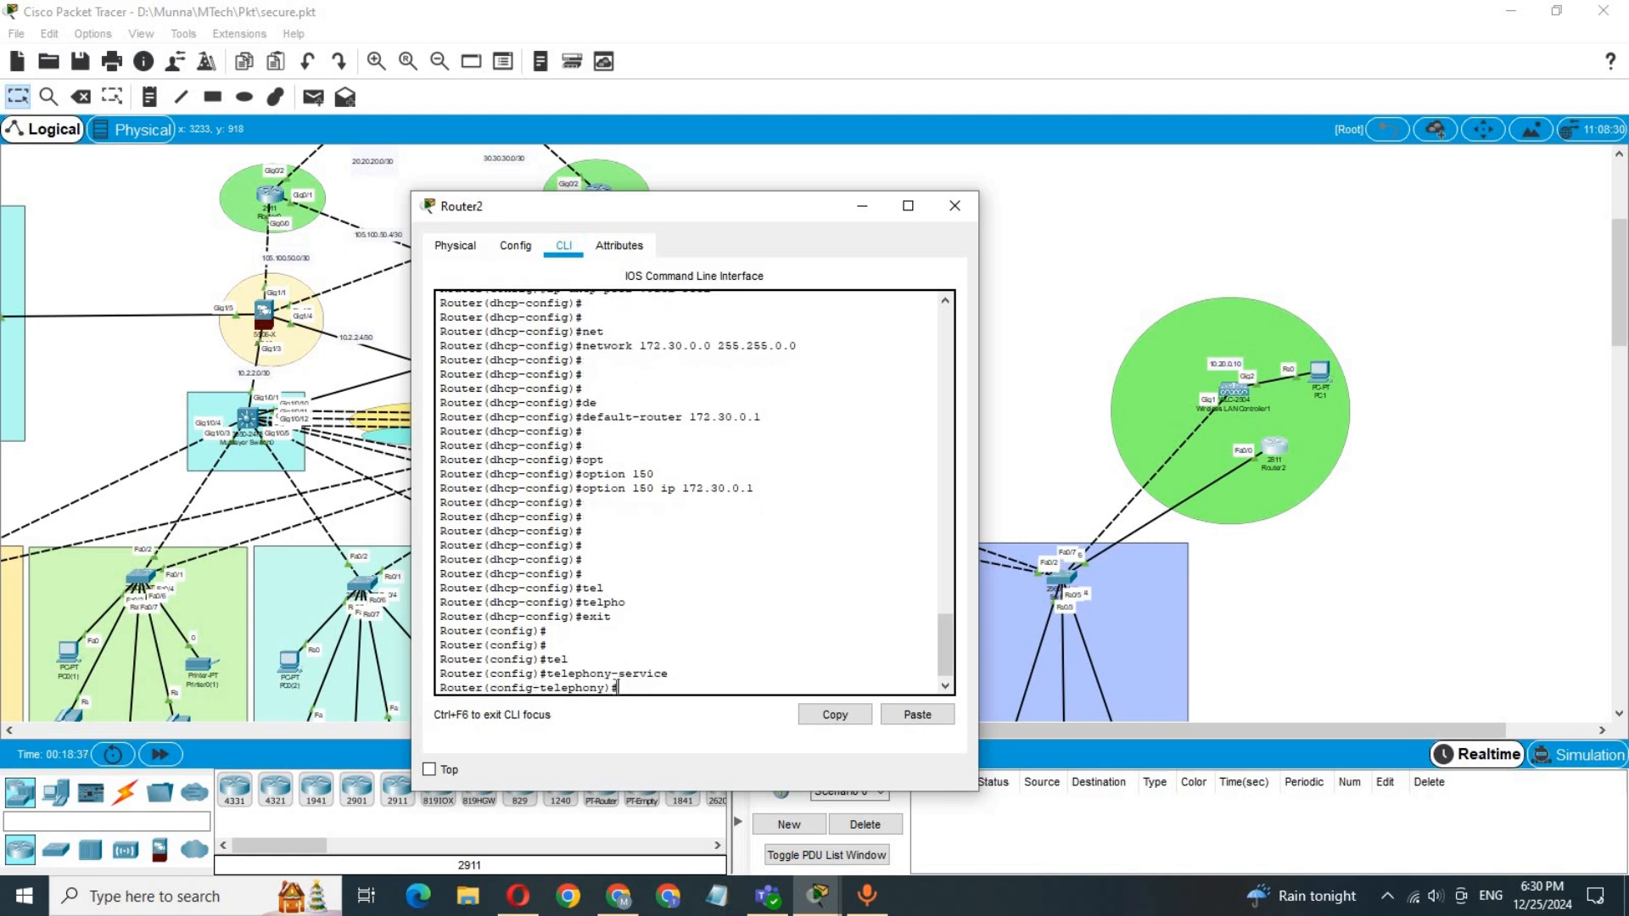
# Step: Set the telephony service's maximum number of directory numbers to 30 with max-dn
pyautogui.write('ma')
pyautogui.press('Tab')
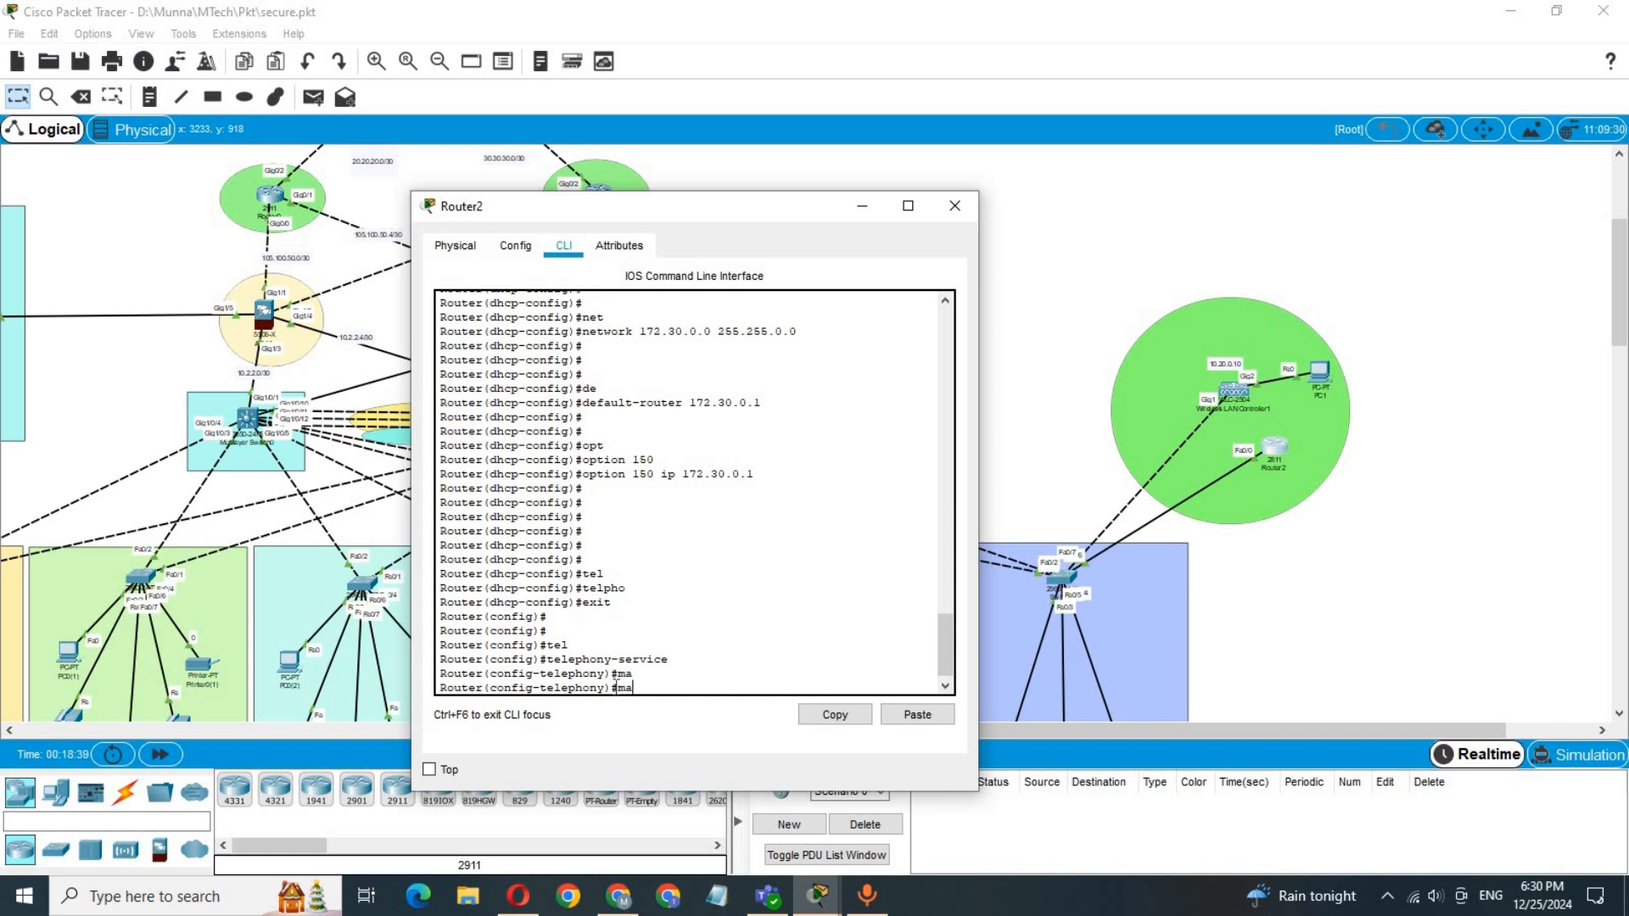
pyautogui.write('x-dn 30')
pyautogui.press('Return')
pyautogui.press('Return')
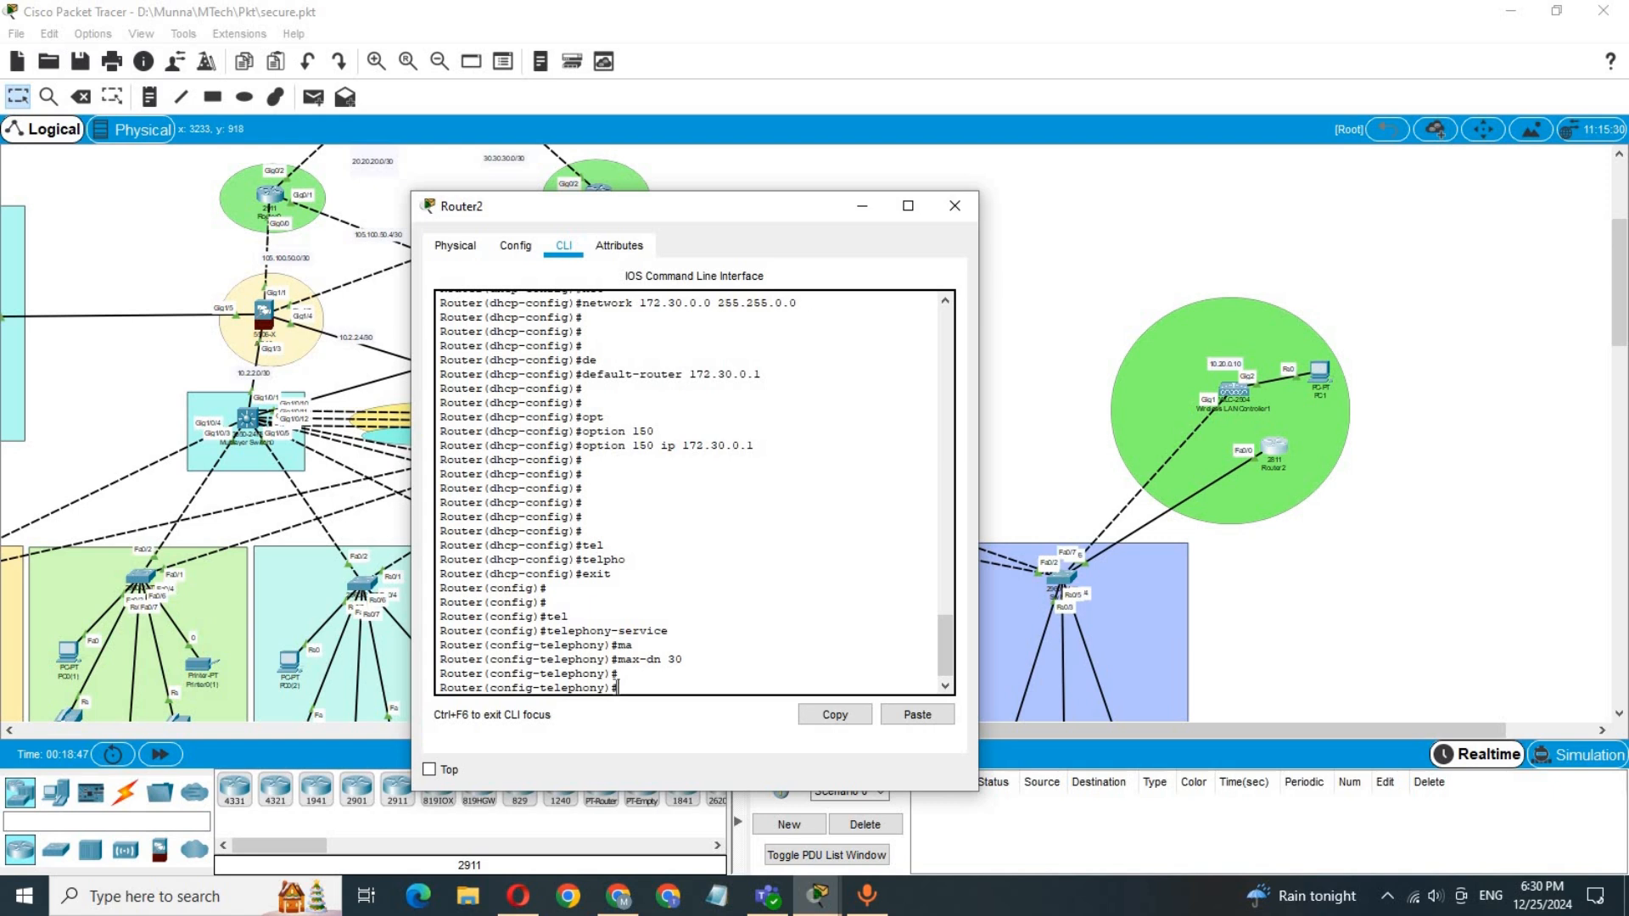
# Step: Set the telephony service's maximum number of IP phones to 30 with max-ephones
pyautogui.write('max-ep')
pyautogui.press('Tab')
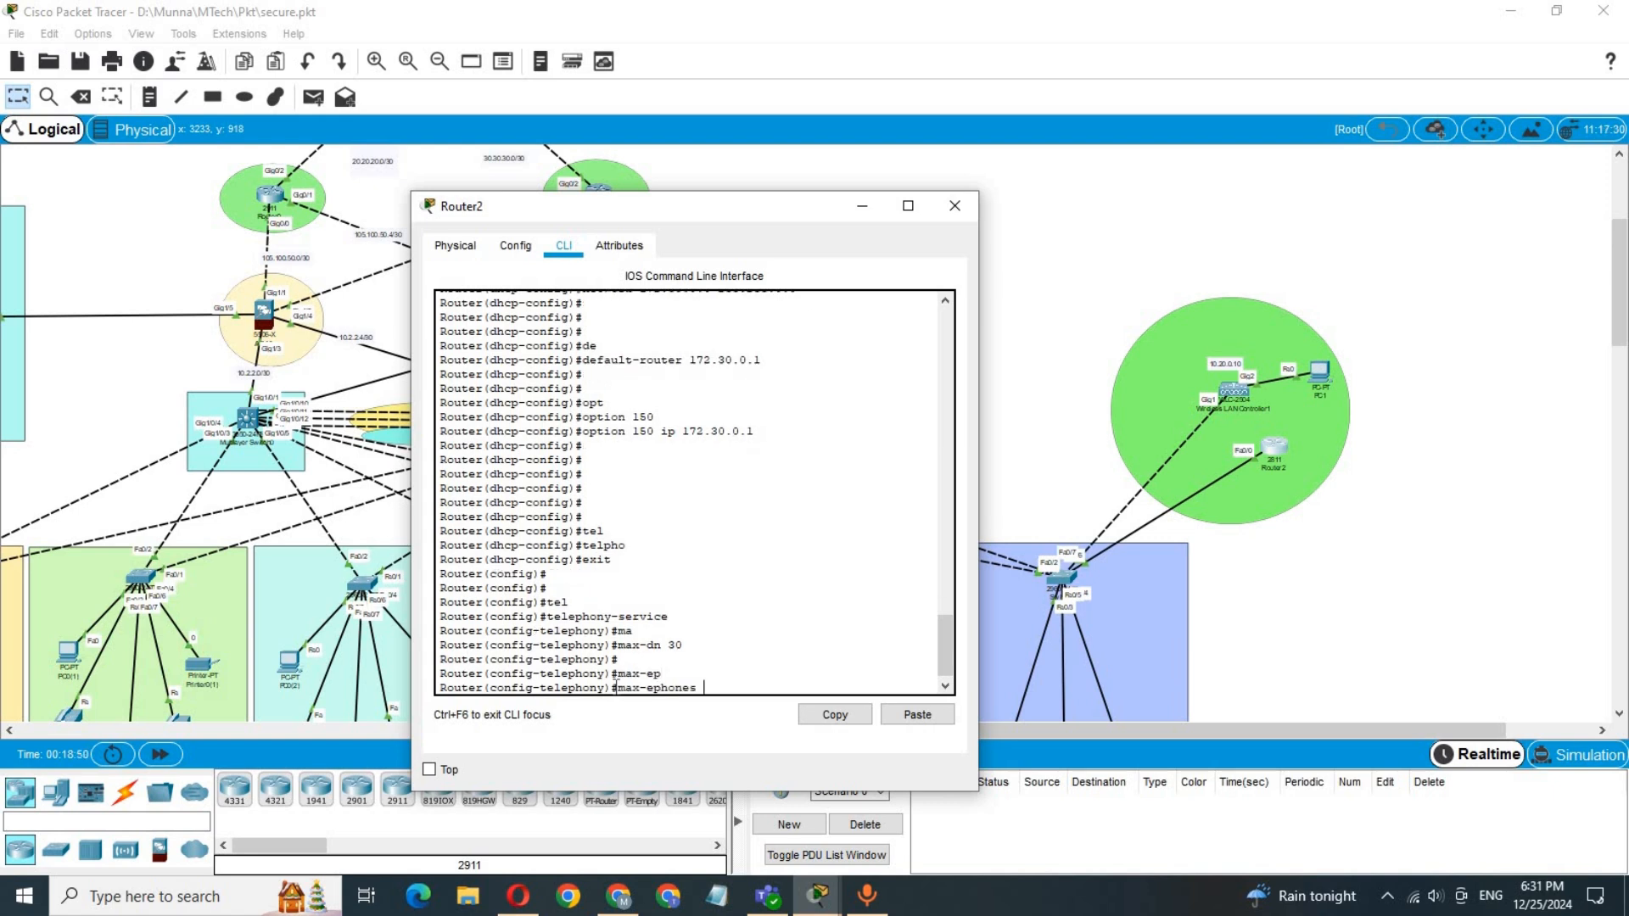
pyautogui.write('30')
pyautogui.press('Return')
pyautogui.press('Return')
pyautogui.press('Return')
pyautogui.press('Return')
# Step: Set the telephony service's IP source address to 172.30.0.1 on port 2000
pyautogui.write('ip')
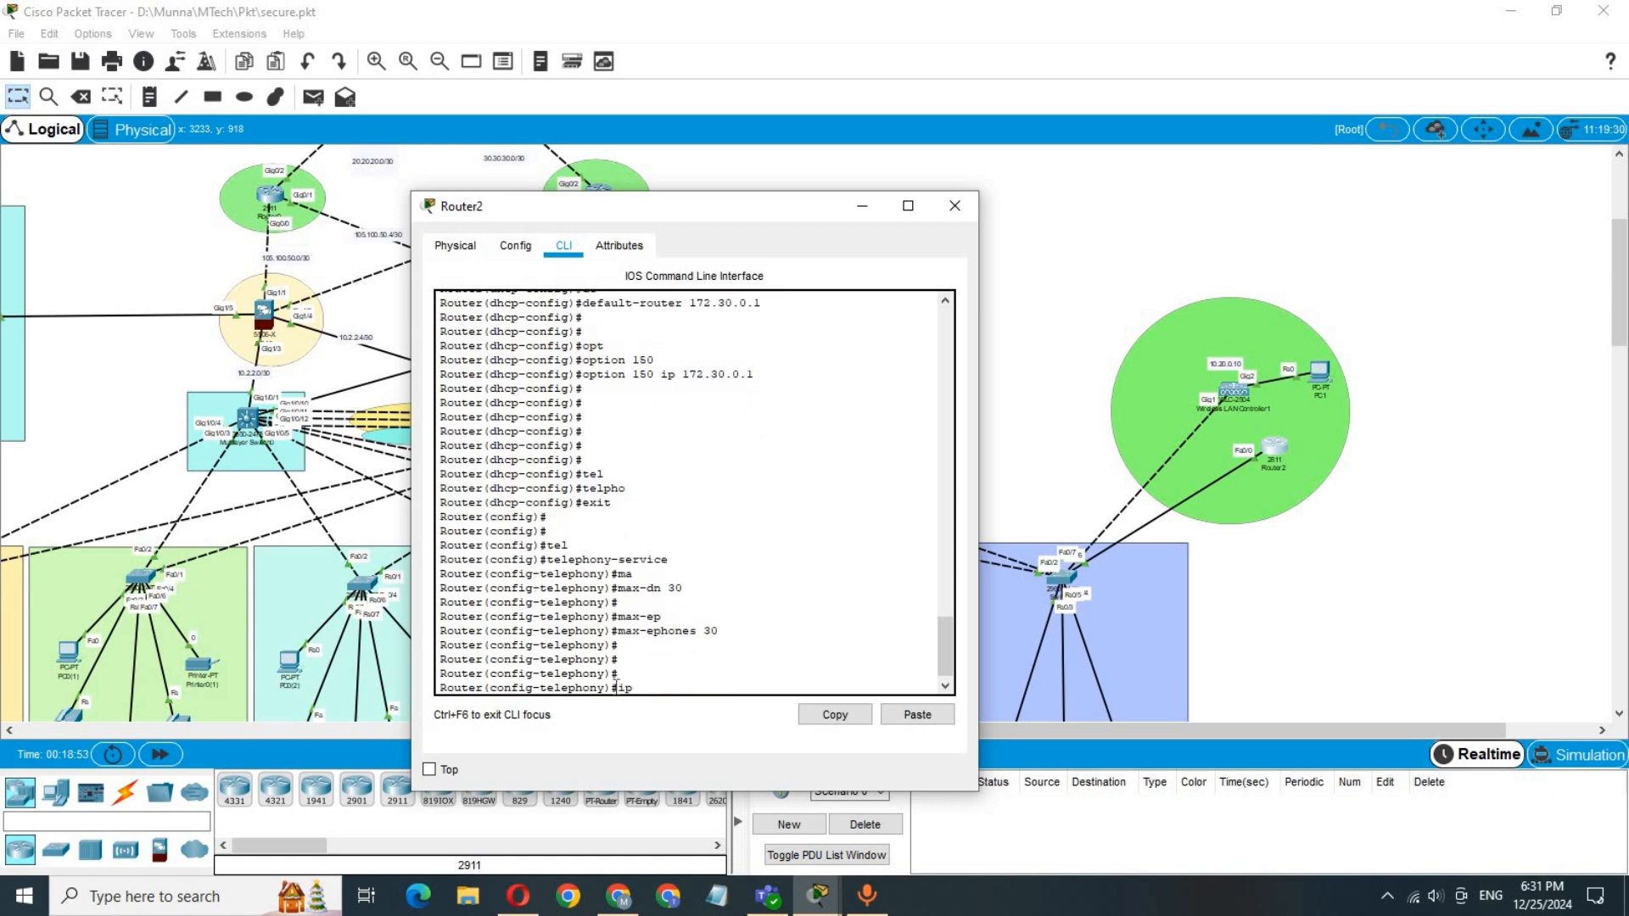
pyautogui.write(' sou')
pyautogui.press('Tab')
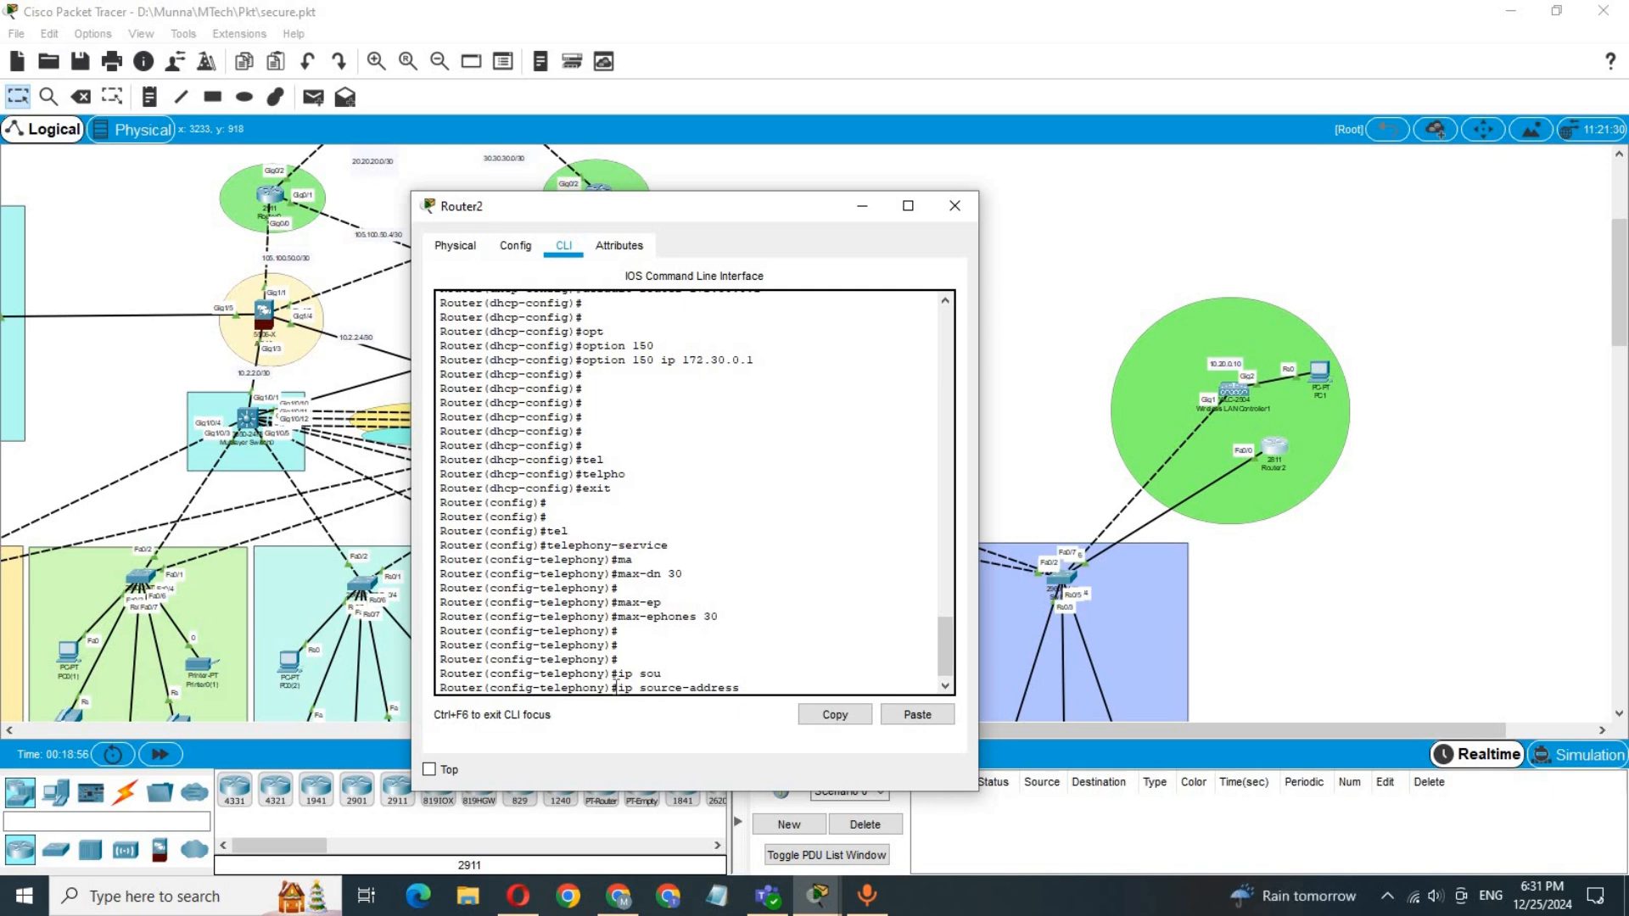
pyautogui.write('172.30.0.1 p')
pyautogui.press('Tab')
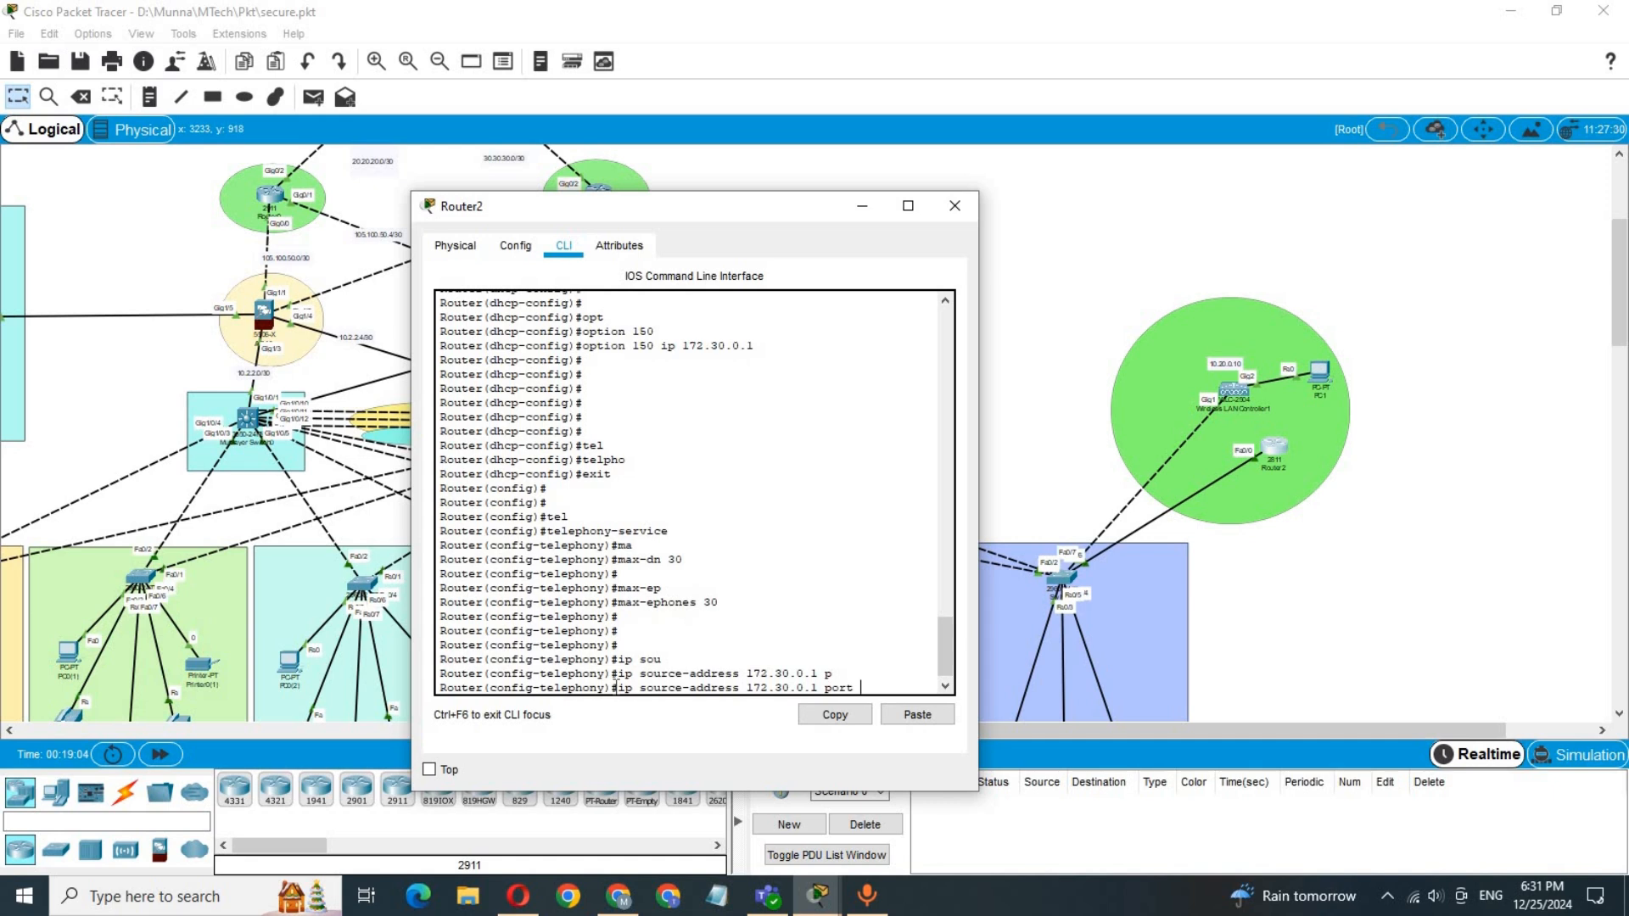
pyautogui.write('2000')
pyautogui.press('Return')
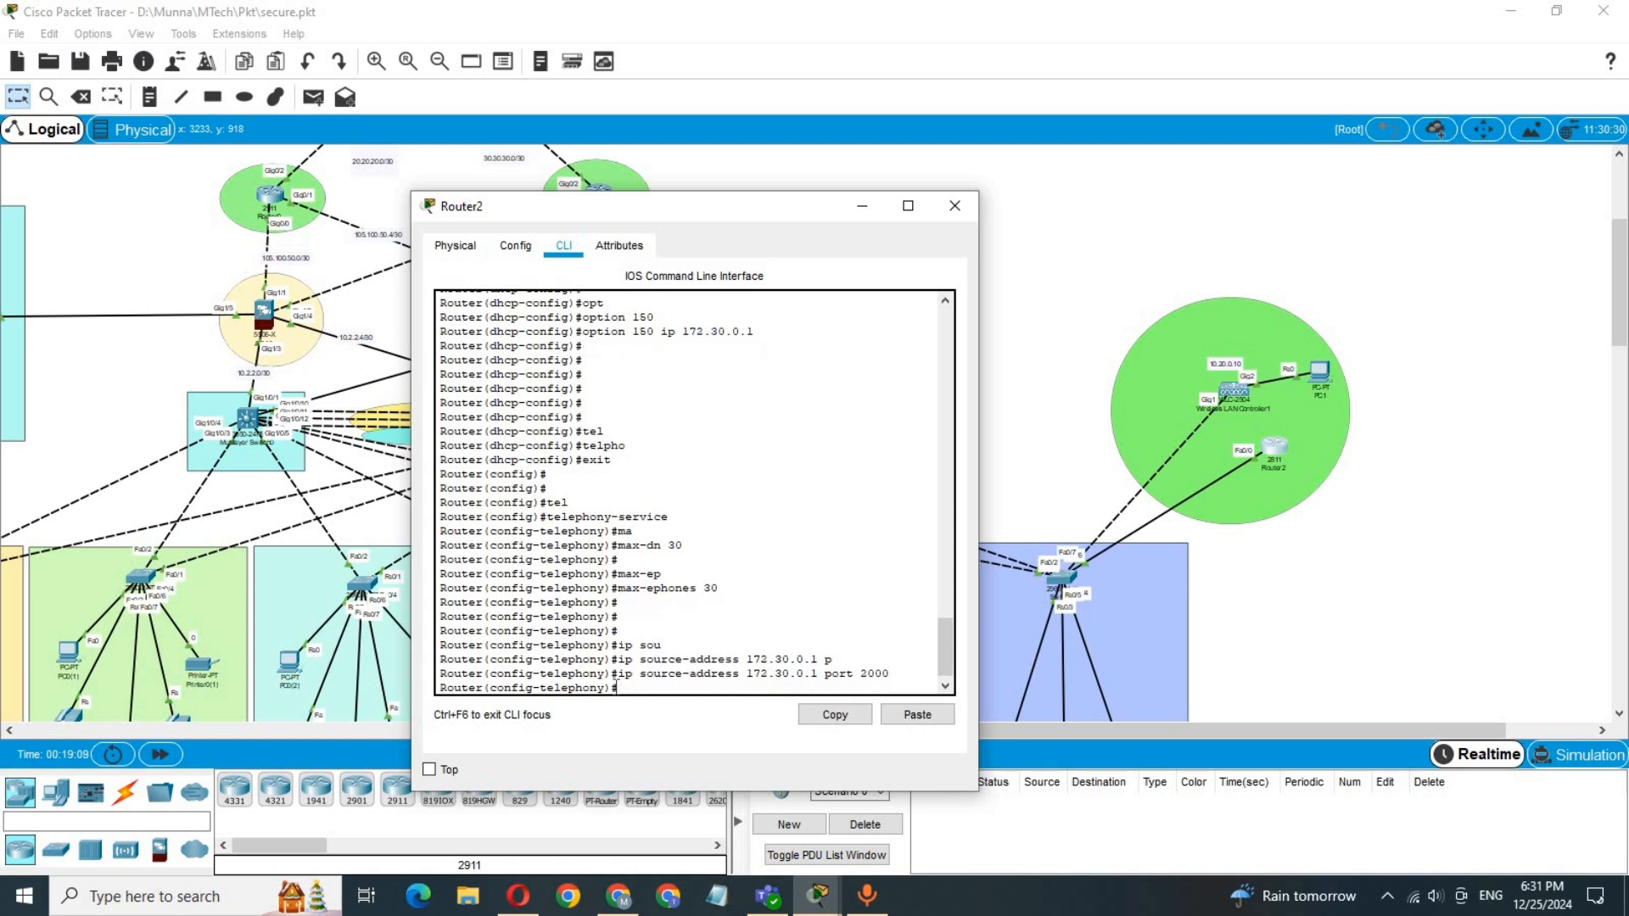
# Step: Configure automatic assignment of directory numbers 1 to 30 in the telephony service
pyautogui.write('auto')
pyautogui.press('Tab')
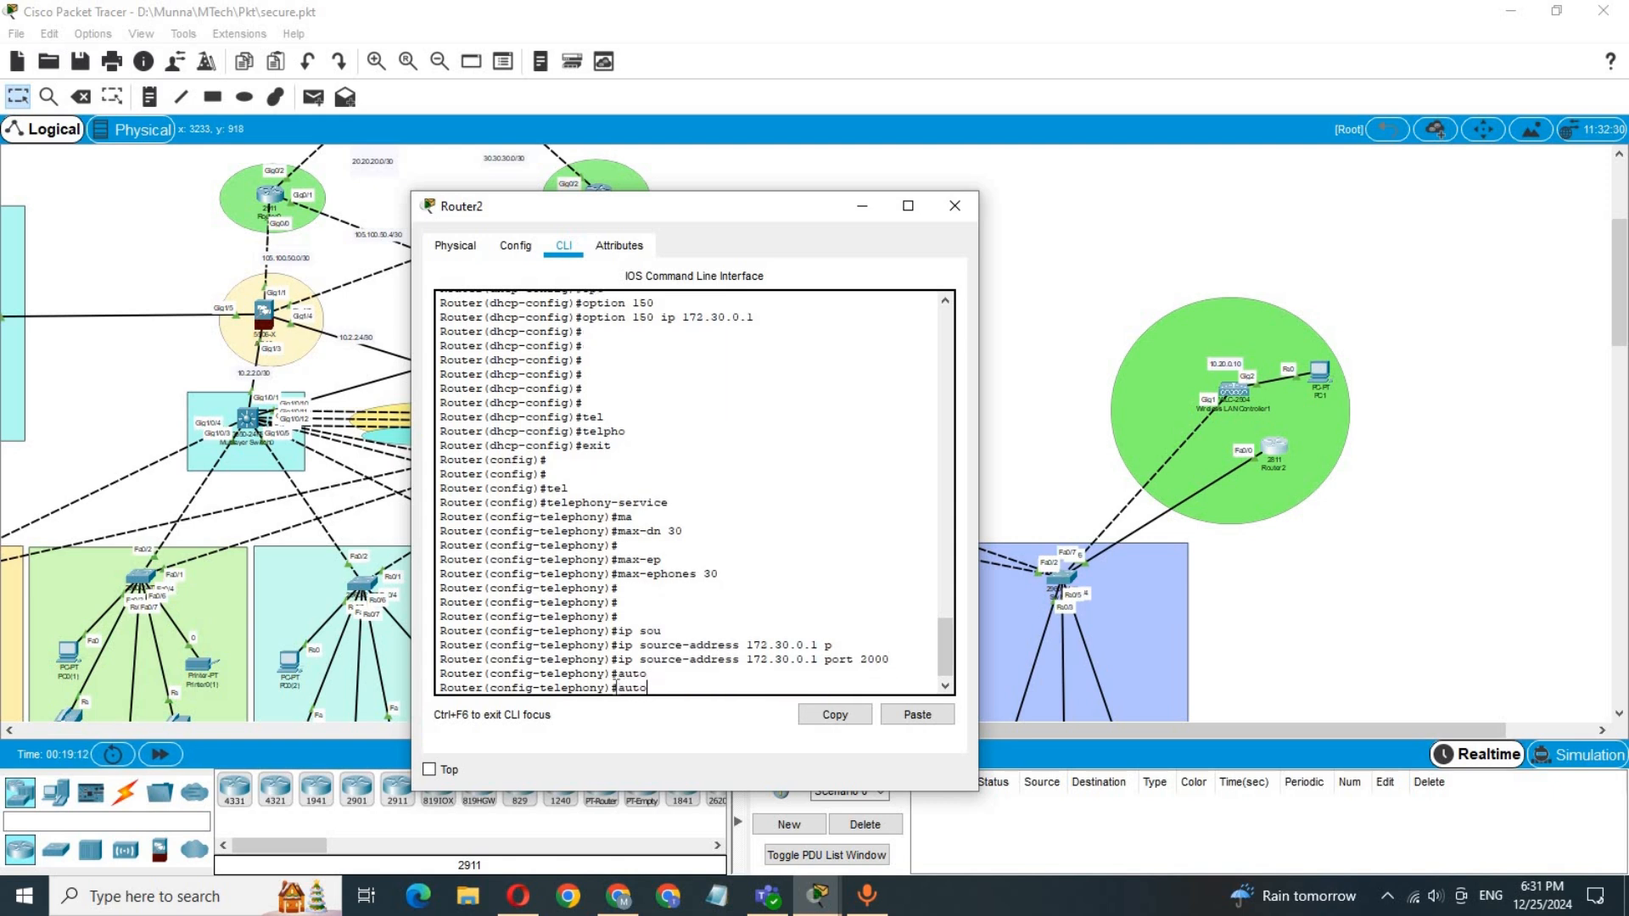
pyautogui.write('as')
pyautogui.press('Tab')
pyautogui.press('BackSpace')
pyautogui.press('BackSpace')
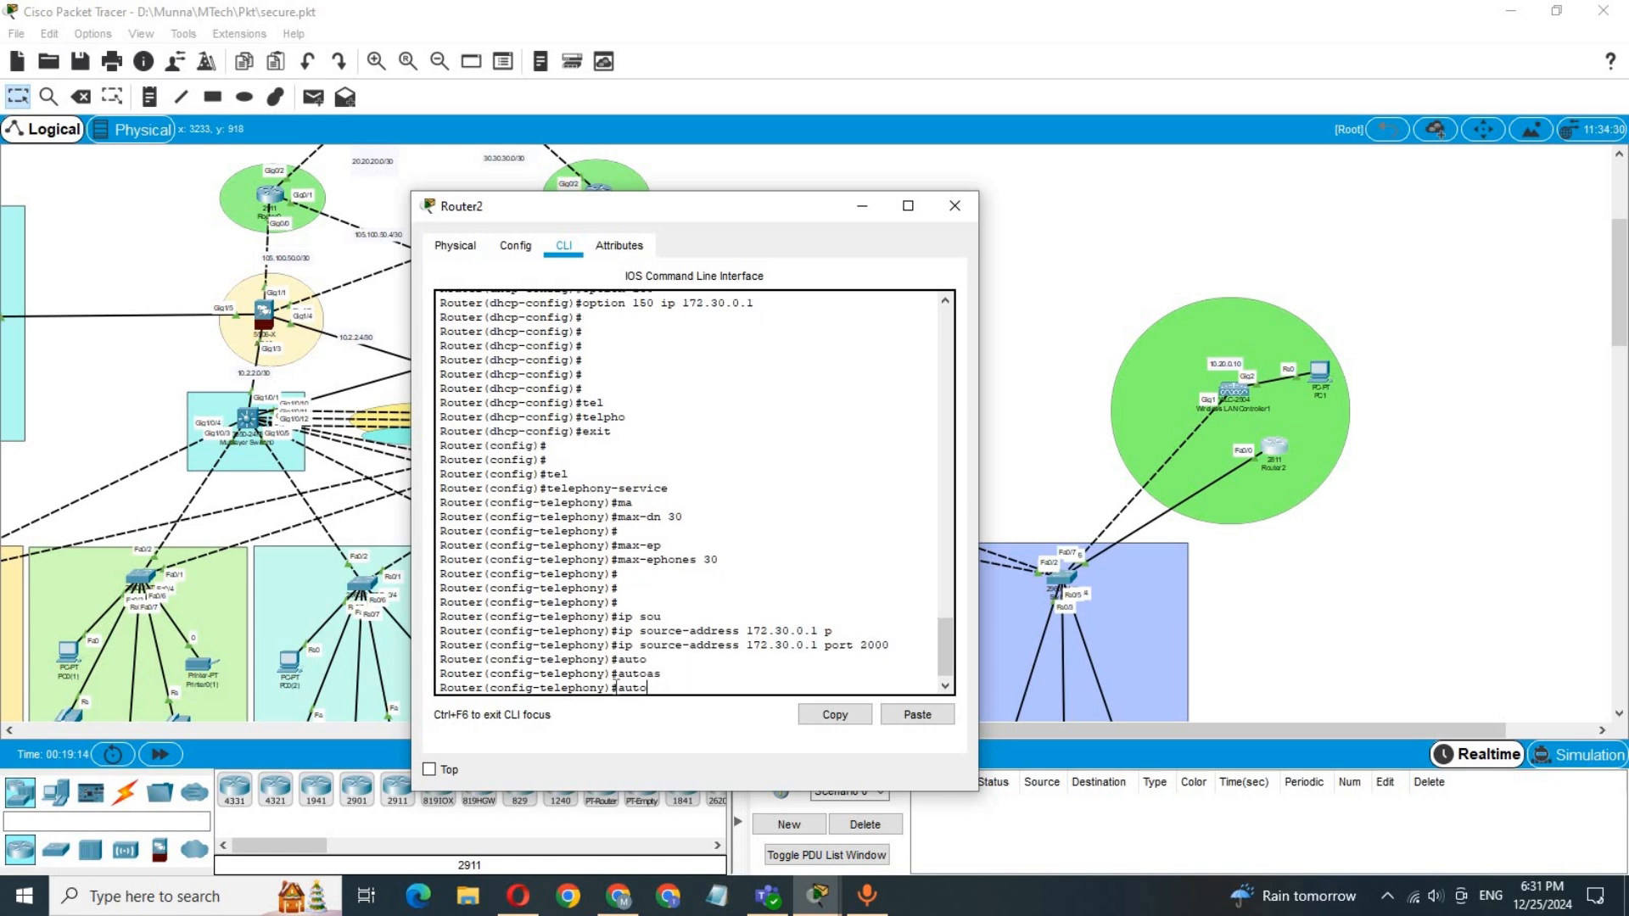
pyautogui.write('as')
pyautogui.press('Tab')
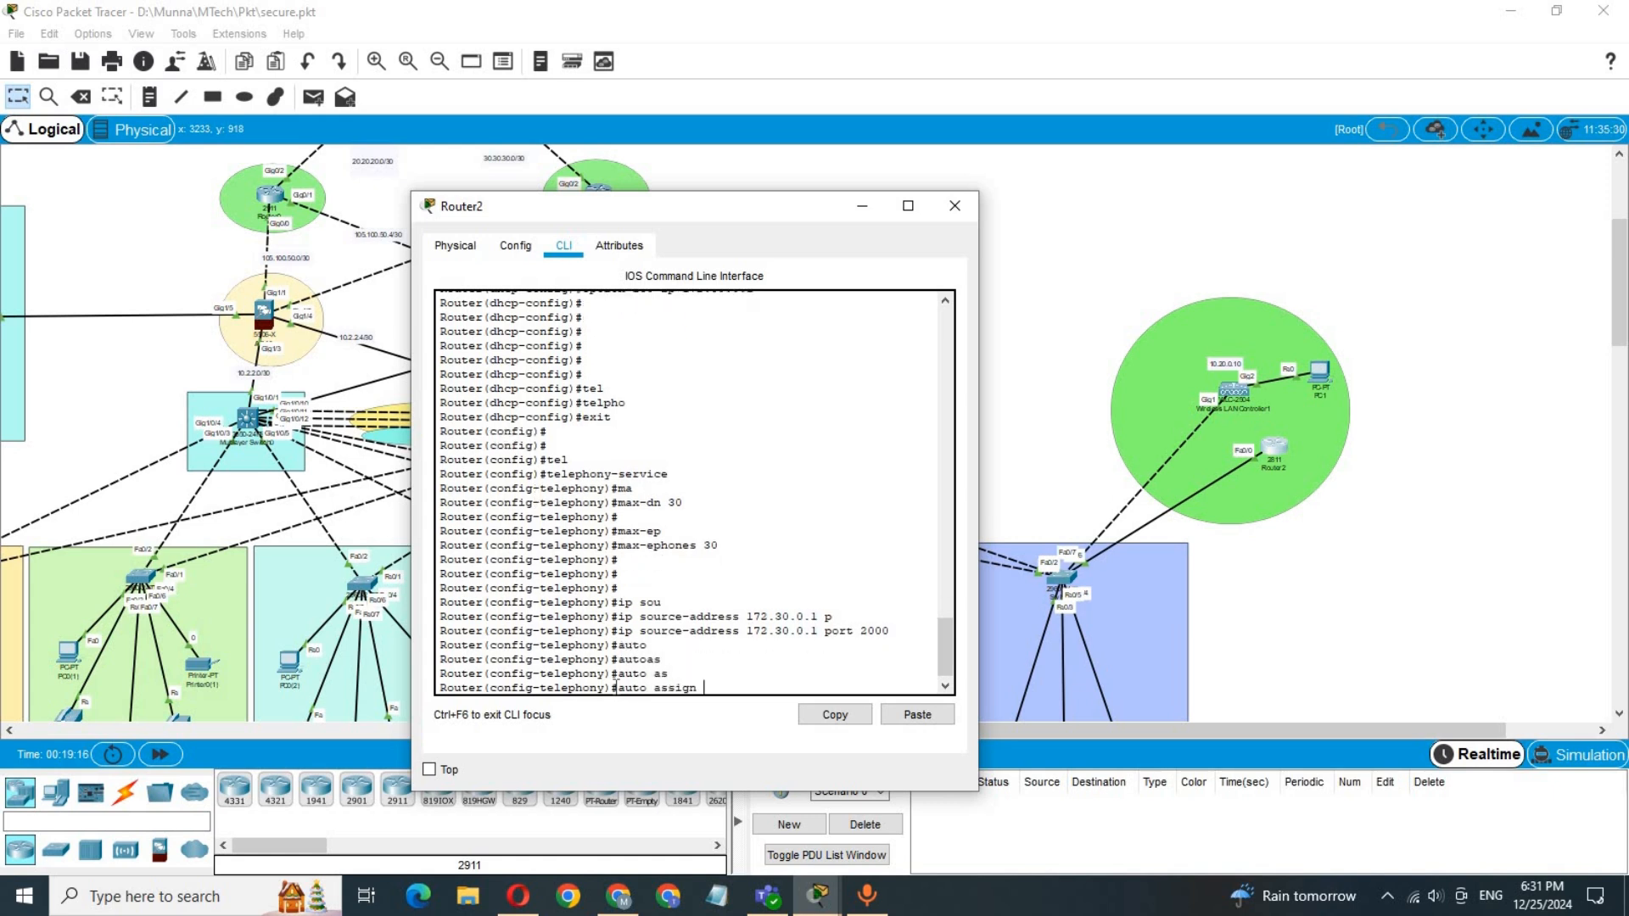
pyautogui.write('1 to 30')
pyautogui.press('Return')
pyautogui.press('Return')
pyautogui.press('Return')
pyautogui.press('Return')
pyautogui.press('Return')
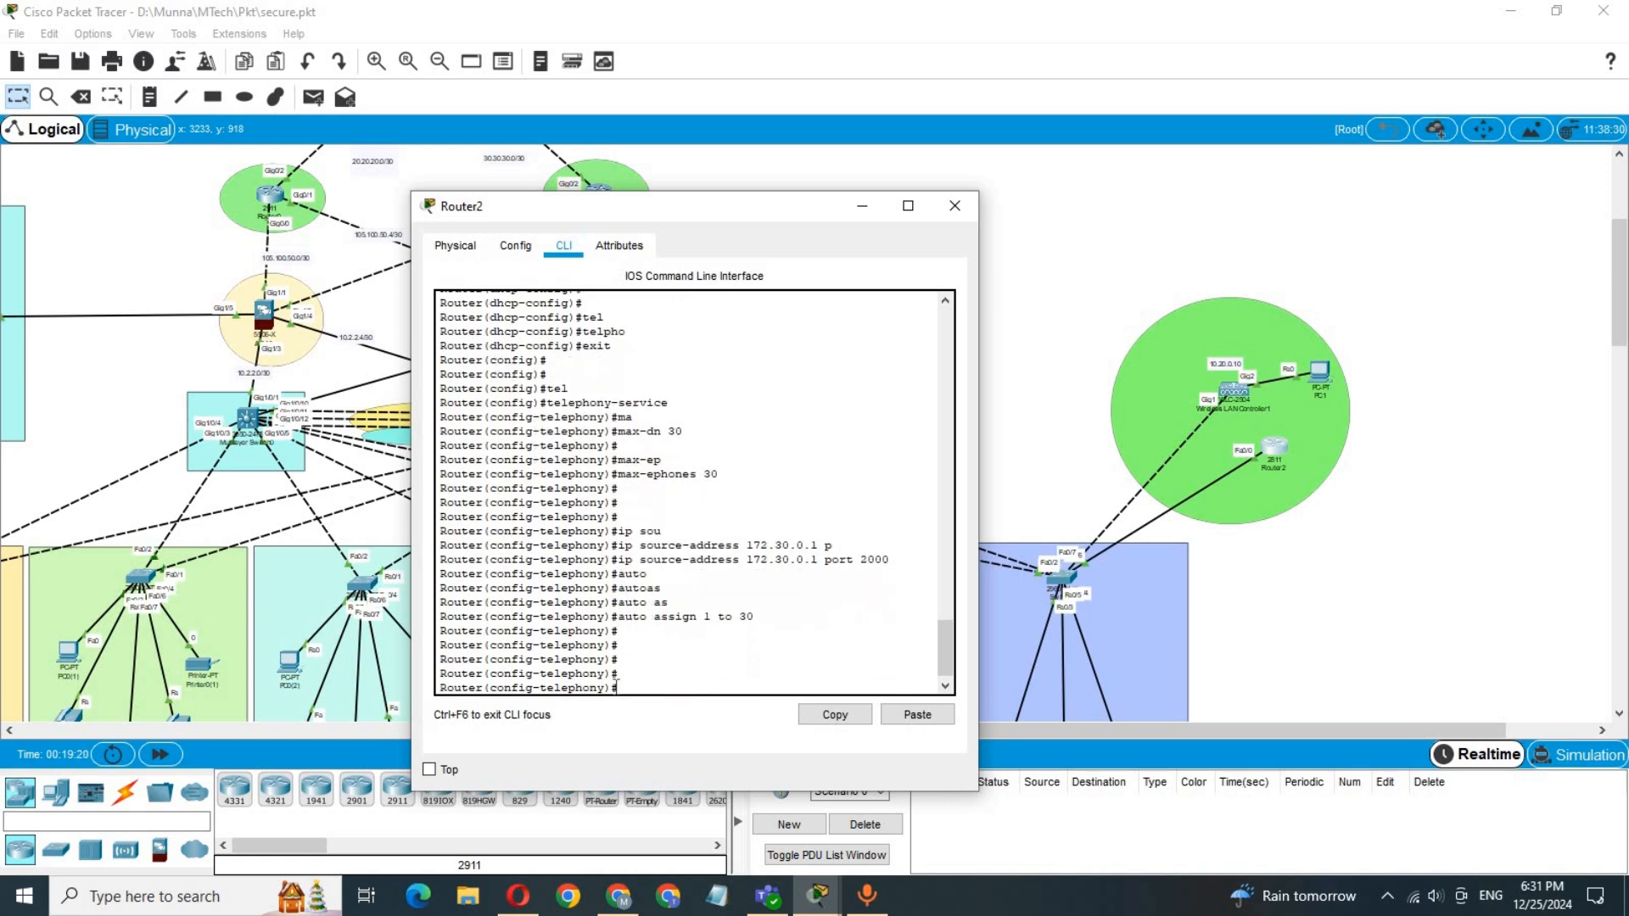
# Step: Exit telephony-service configuration to return to Router2's global configuration mode
pyautogui.write('exit')
pyautogui.press('Return')
pyautogui.press('Return')
pyautogui.press('Return')
pyautogui.press('Return')
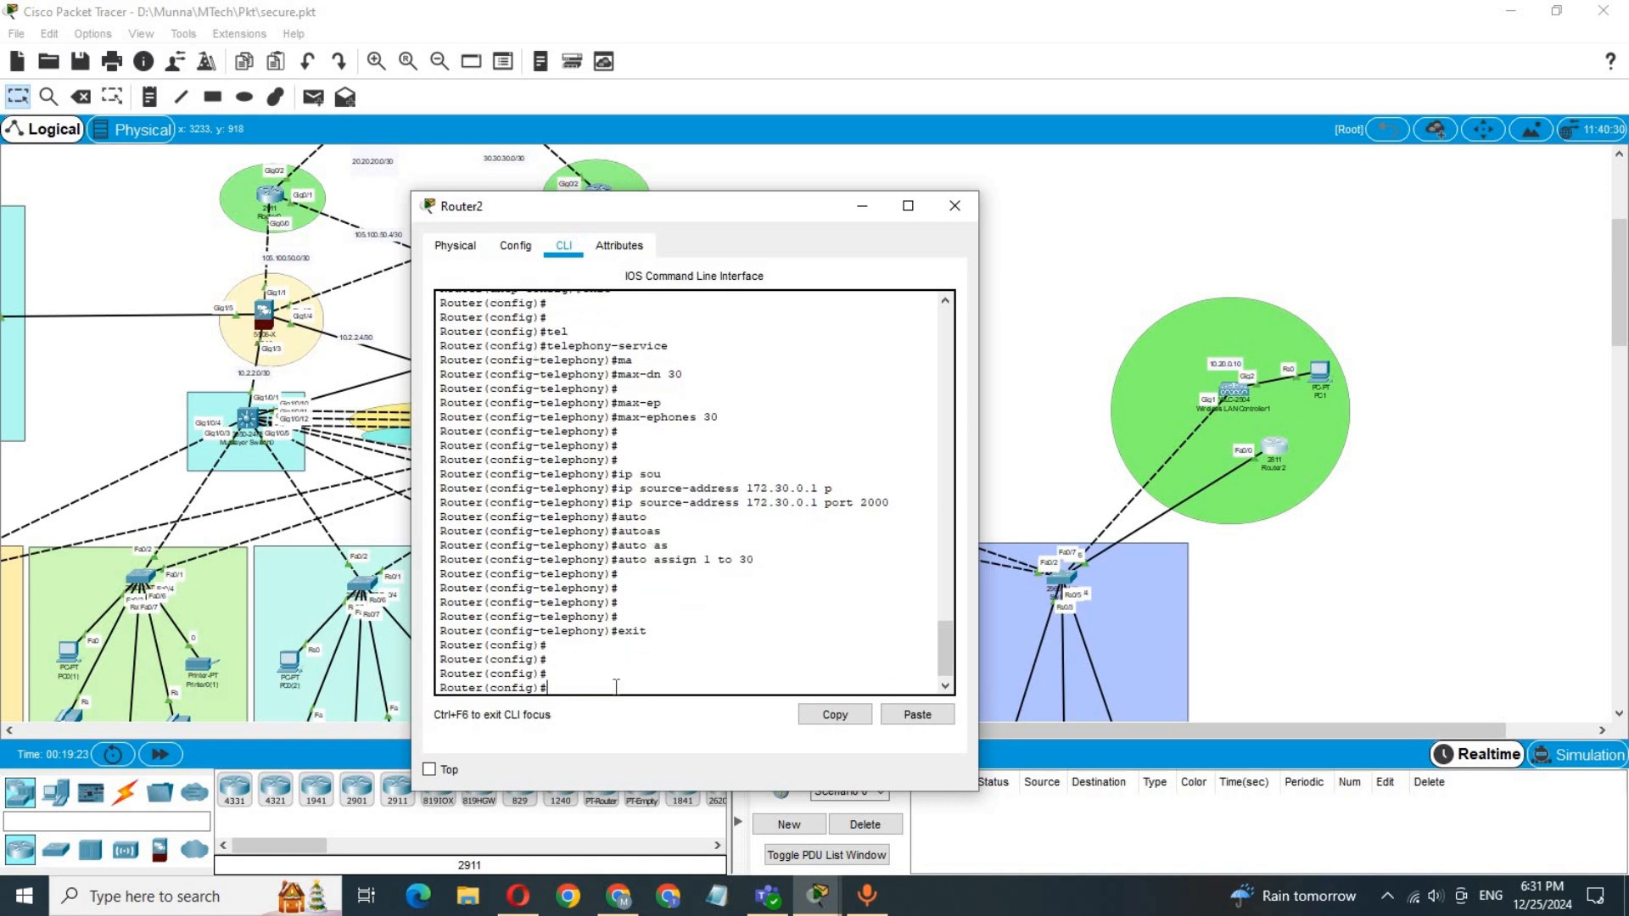
# Step: Create directory number entry ephone-dn 1 and enter its configuration mode
pyautogui.write('ep')
pyautogui.press('Tab')
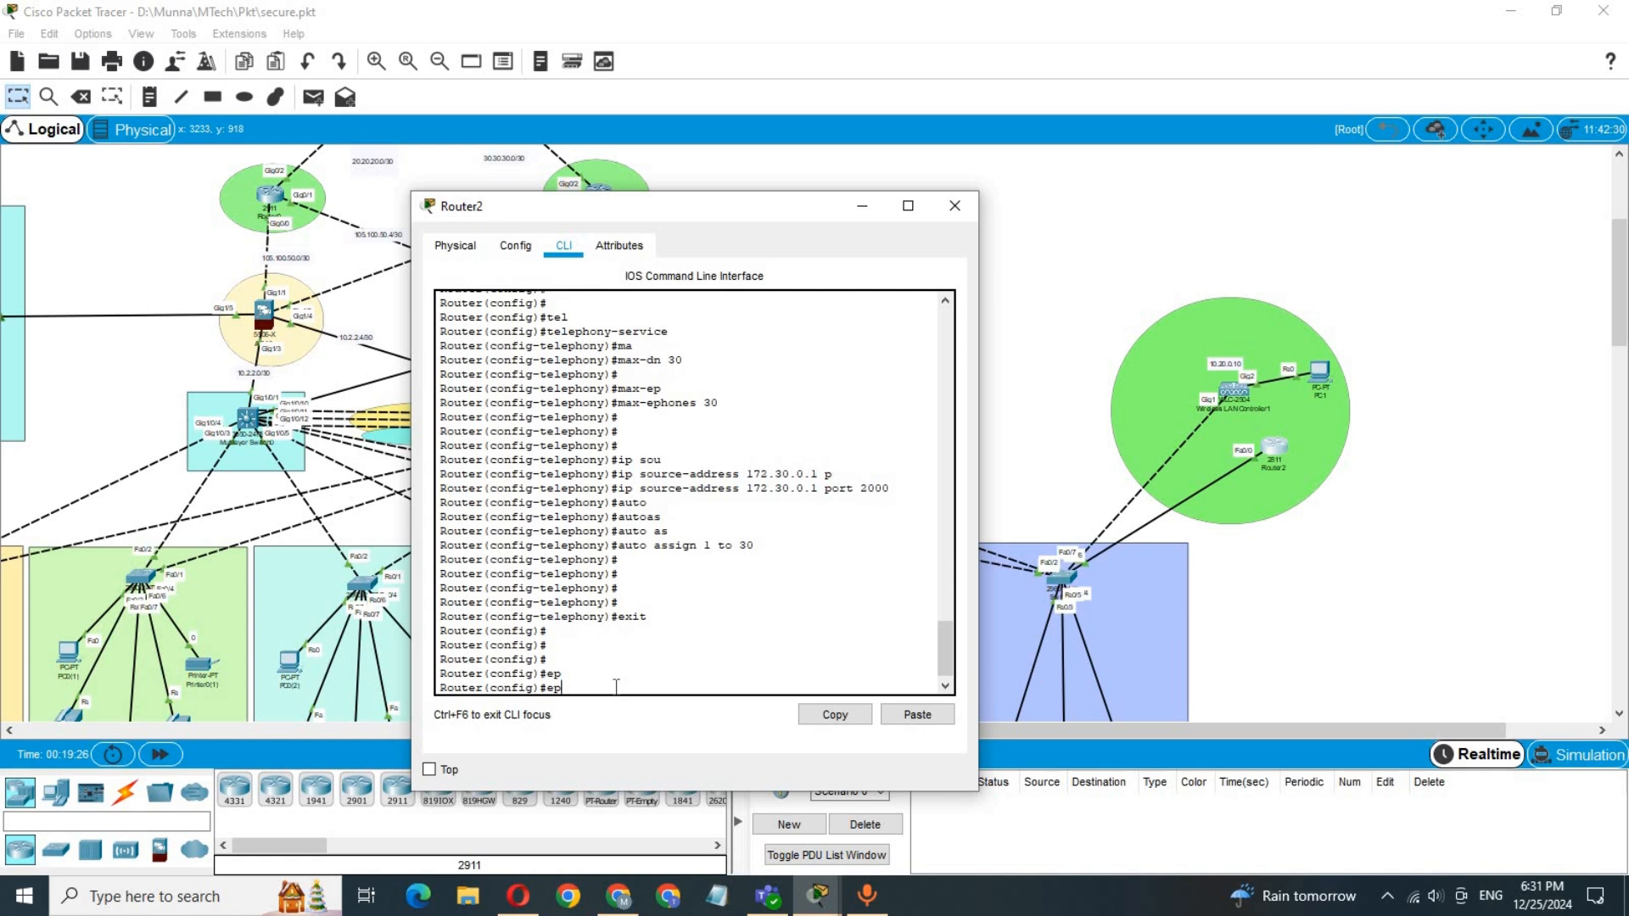
pyautogui.write('hone-d')
pyautogui.press('Tab')
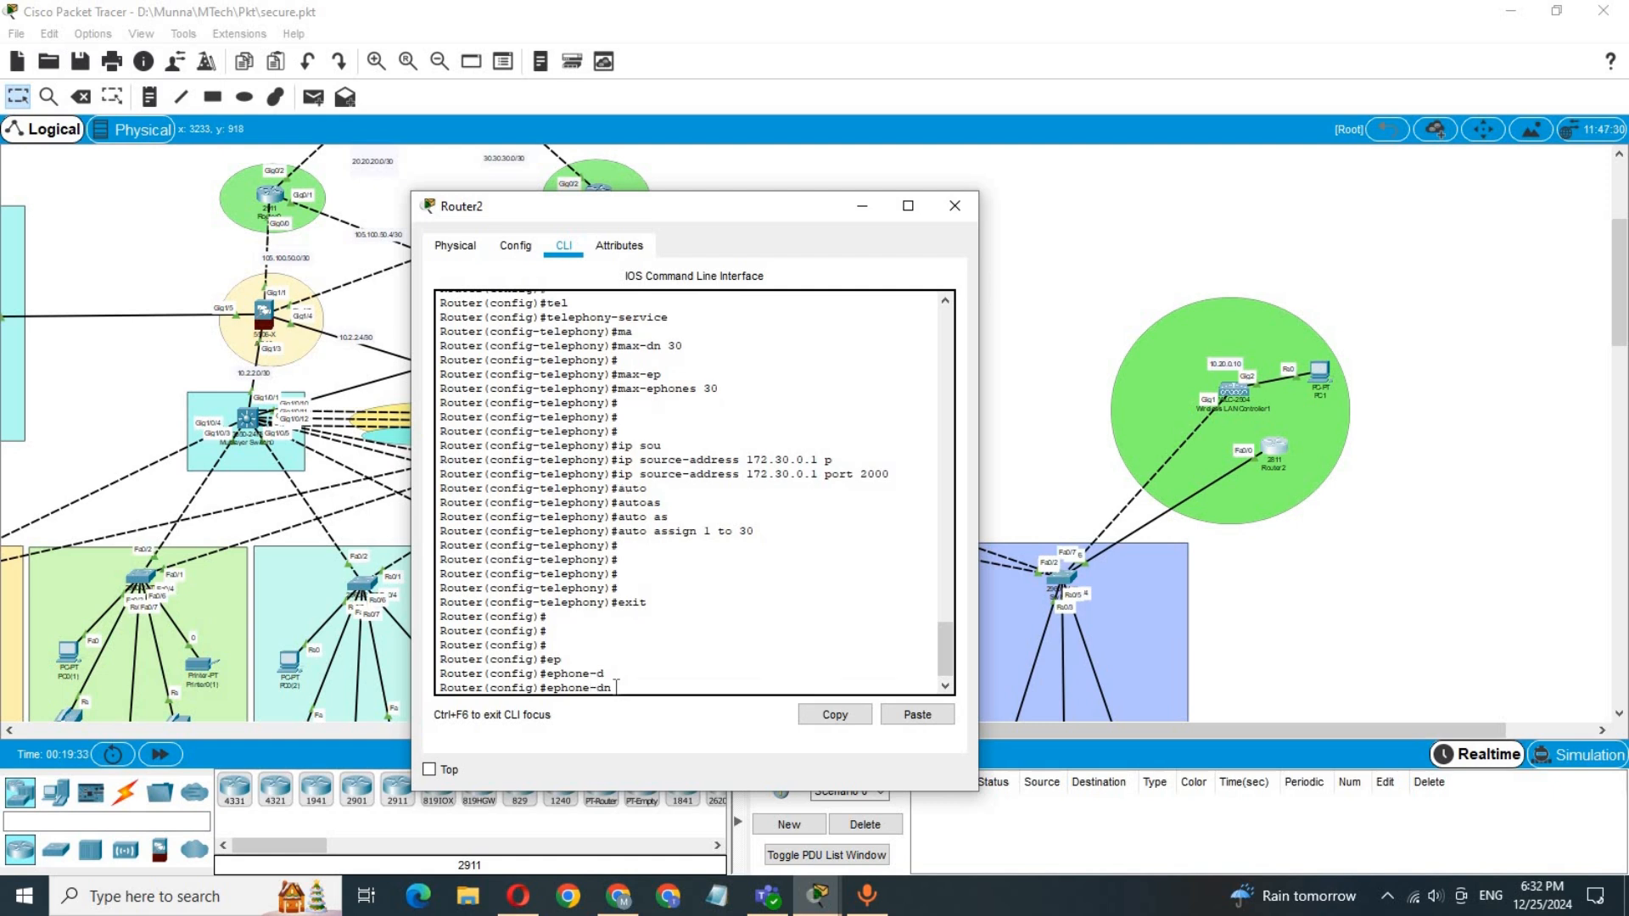
pyautogui.write('1')
pyautogui.press('Return')
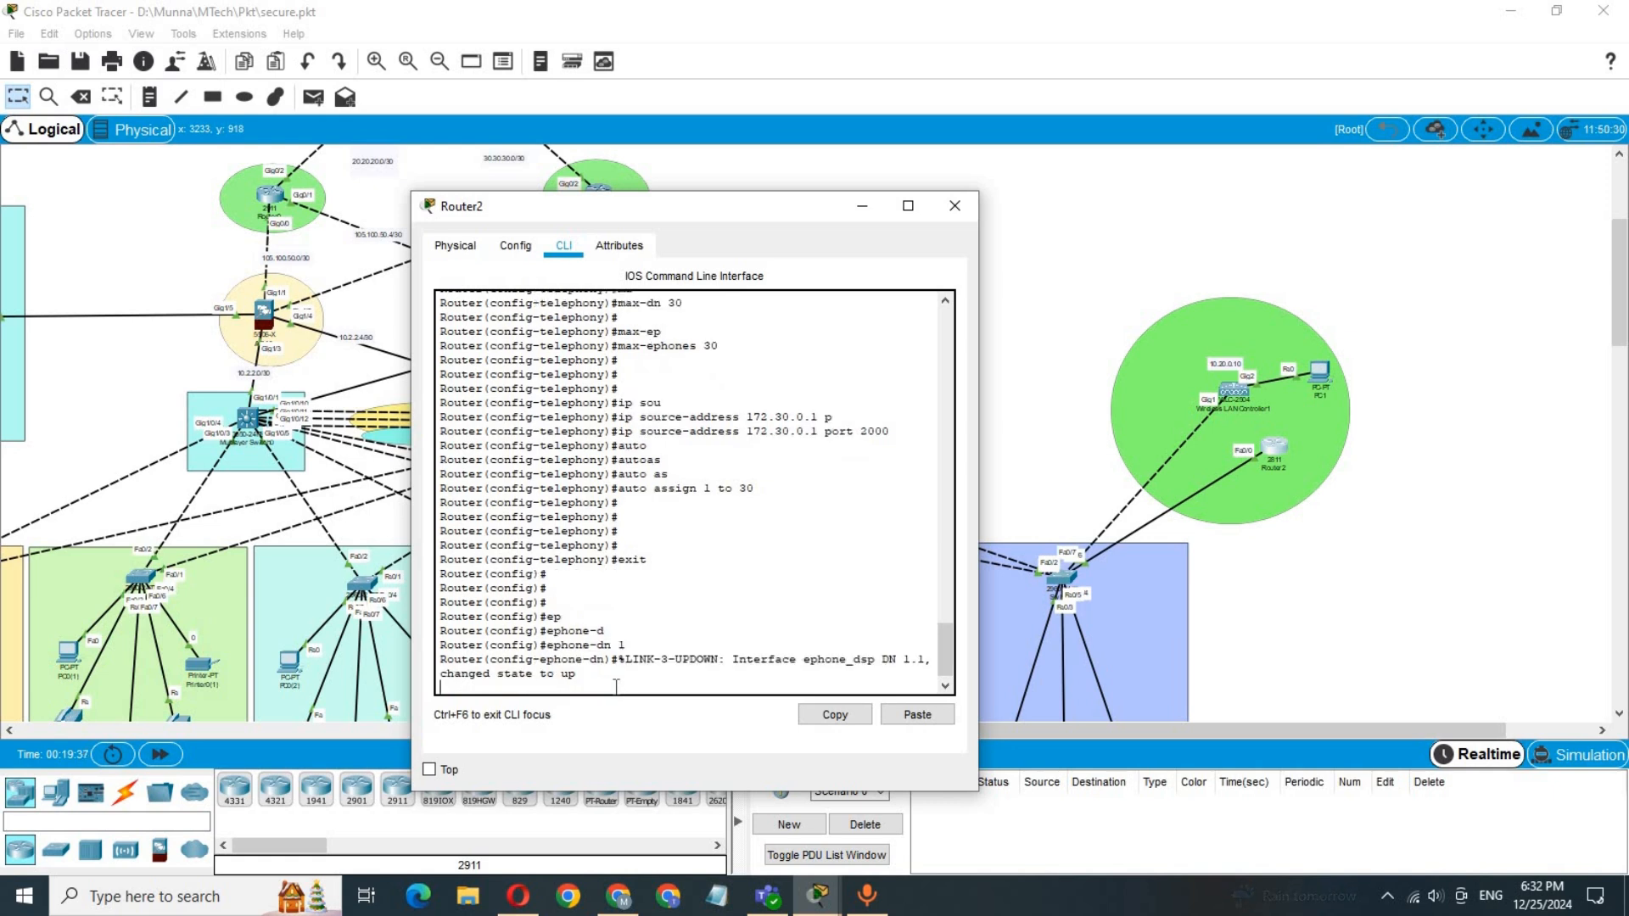
# Step: Assign extension number 401 to ephone-dn 1
pyautogui.write('num')
pyautogui.press('Tab')
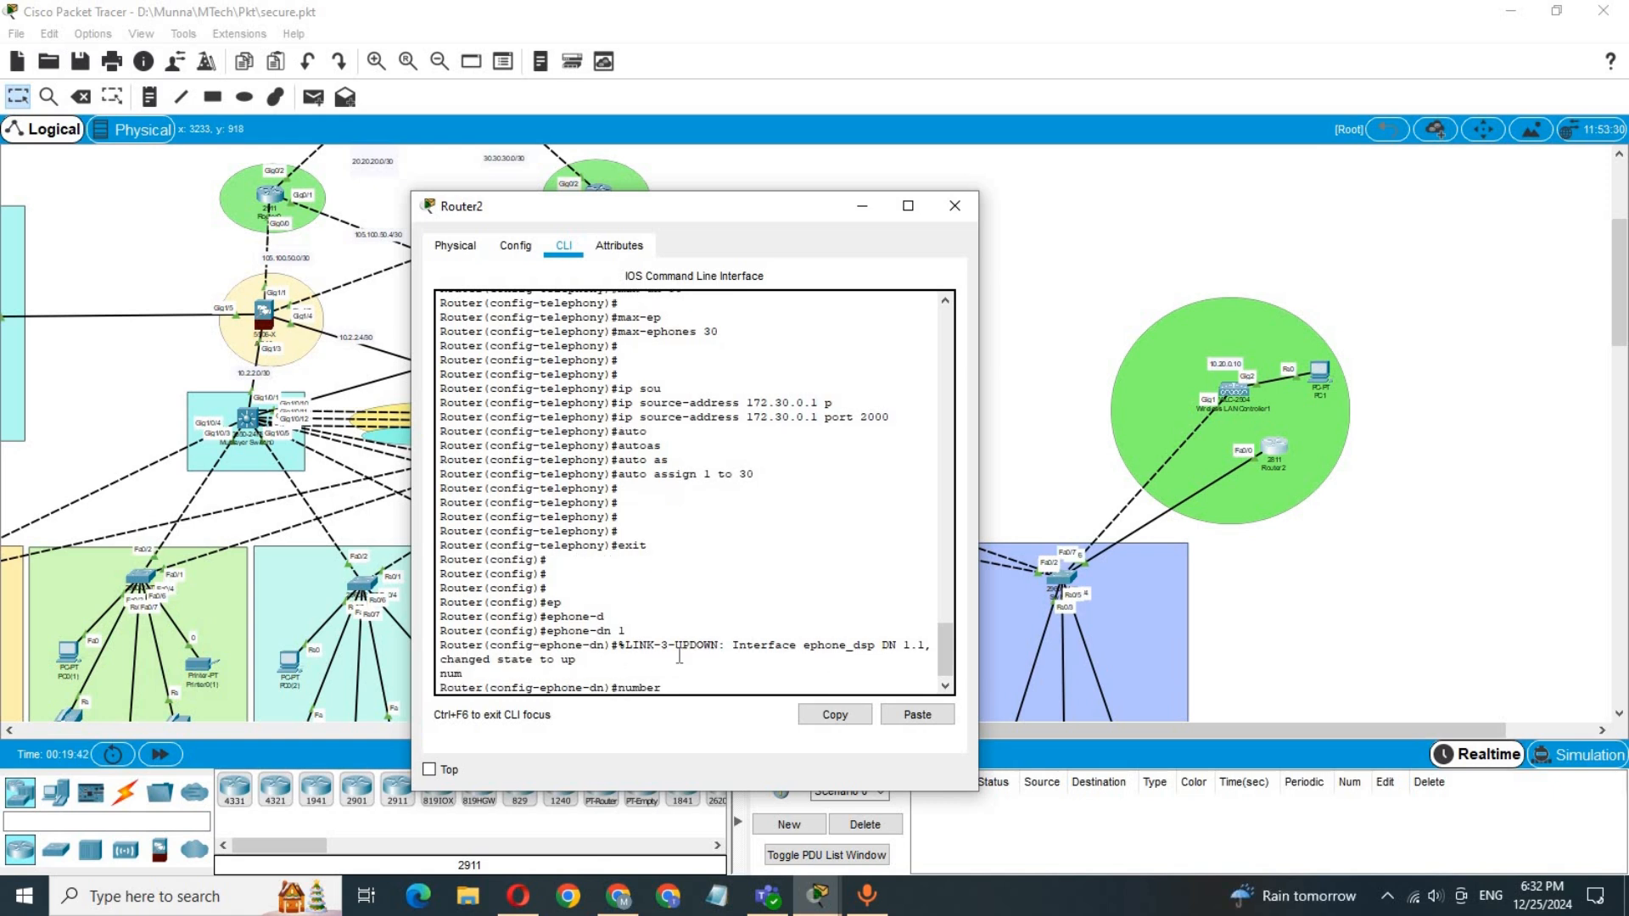
pyautogui.write('401')
pyautogui.press('Return')
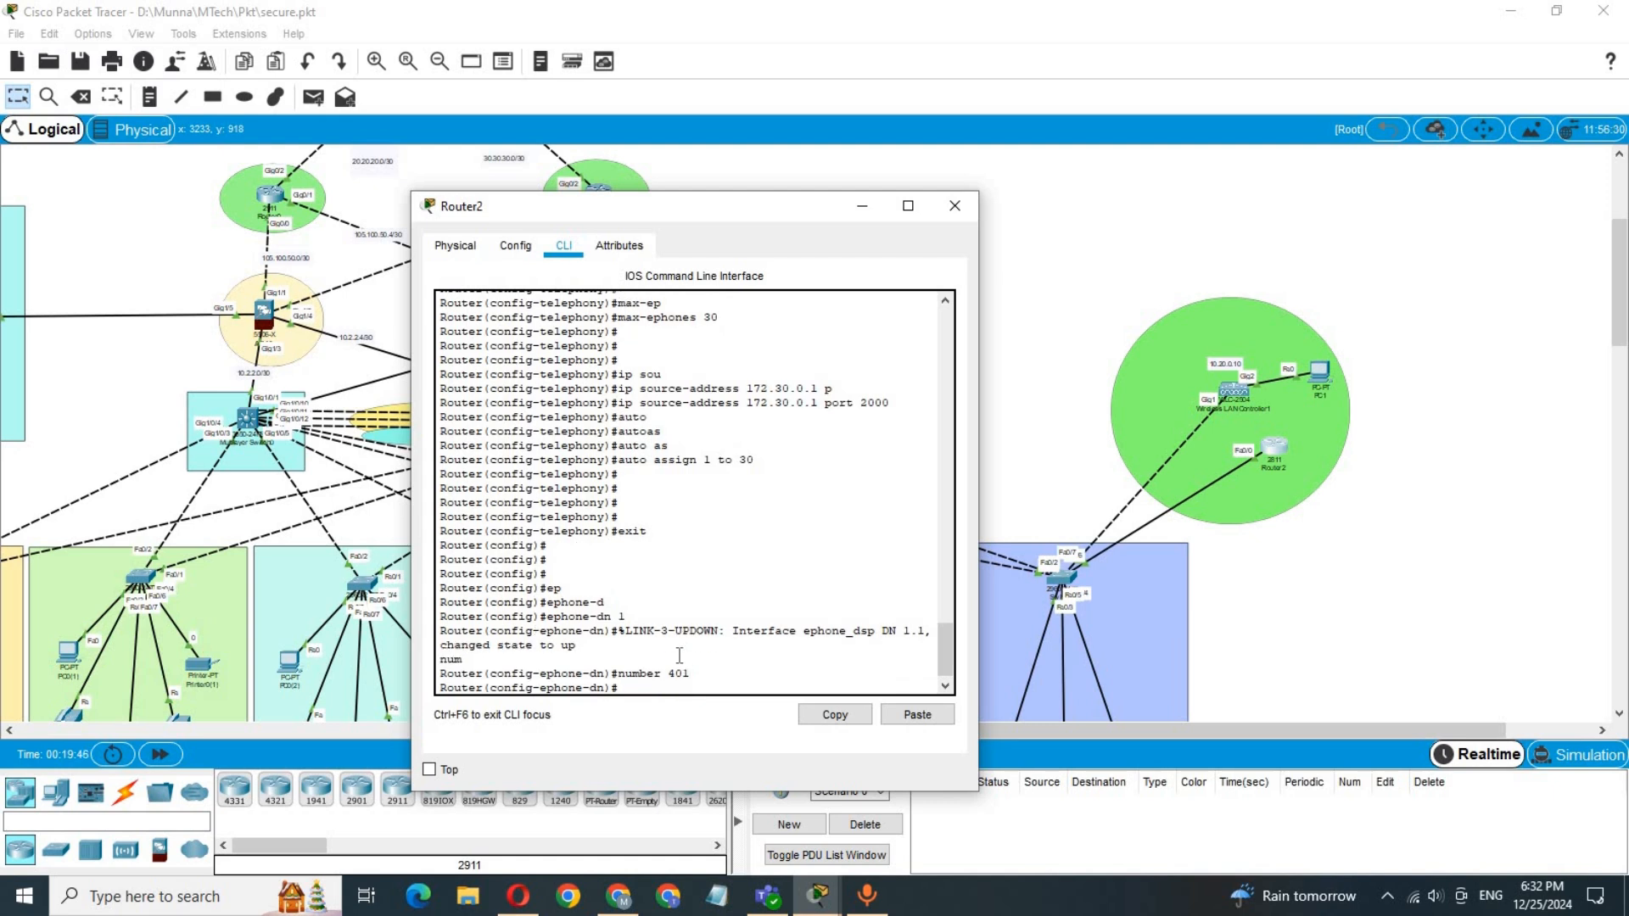
# Step: Create directory number entry ephone-dn 2 and assign it extension number 402
pyautogui.press('Up')
pyautogui.press('Up')
pyautogui.press('BackSpace')
pyautogui.write('2')
pyautogui.press('Return')
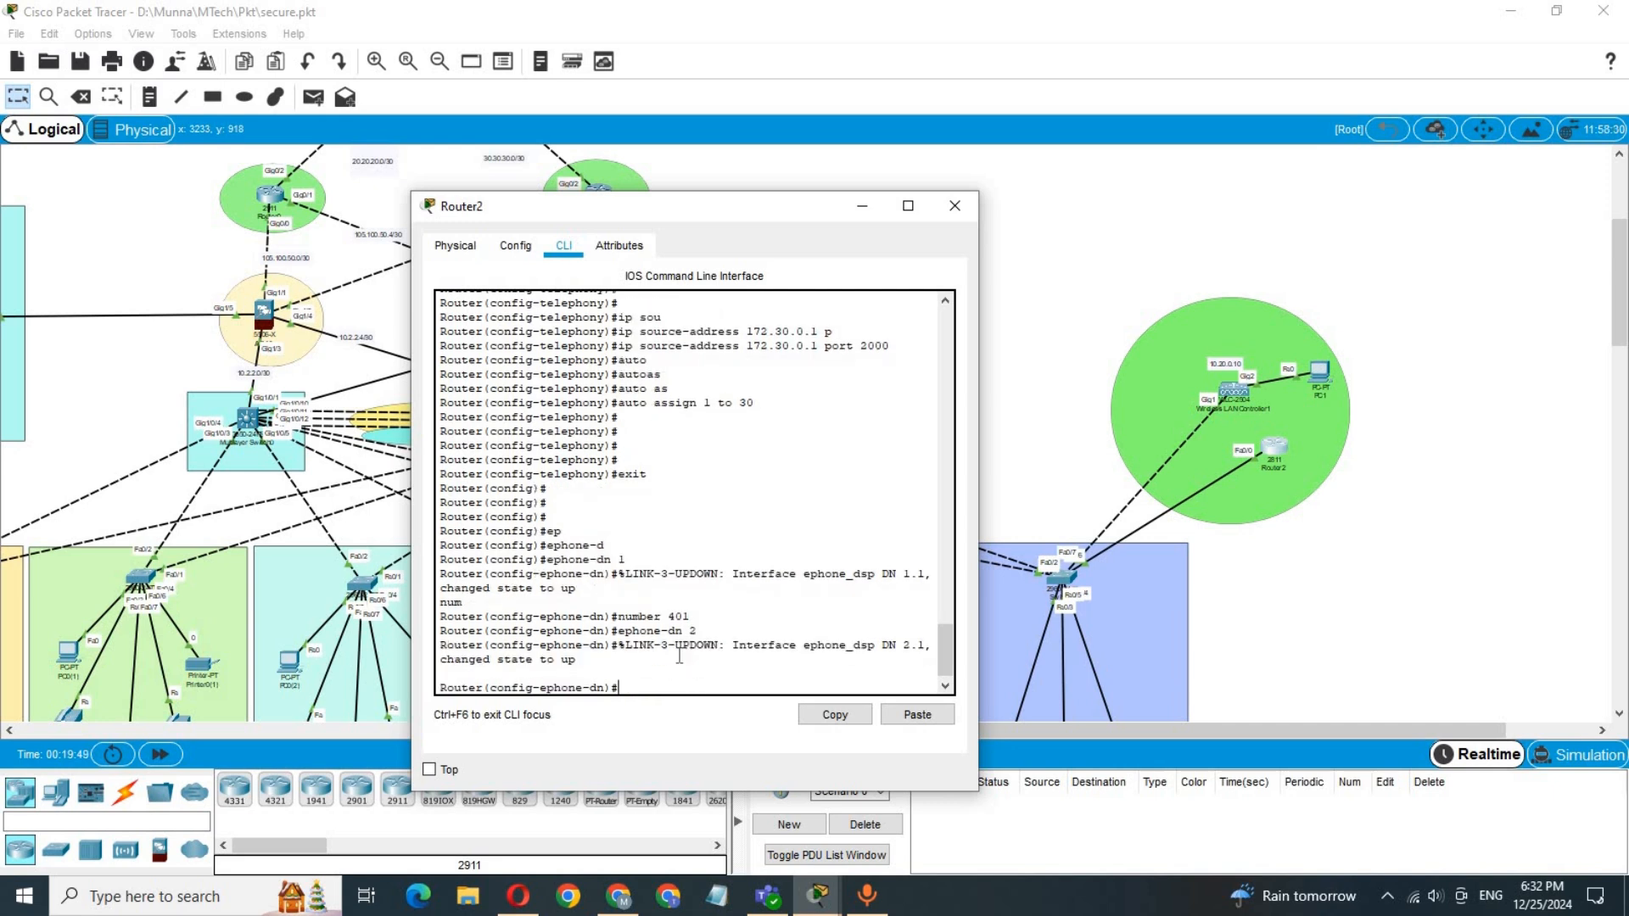
pyautogui.press('Up')
pyautogui.press('Up')
pyautogui.press('BackSpace')
pyautogui.write('2')
pyautogui.press('Return')
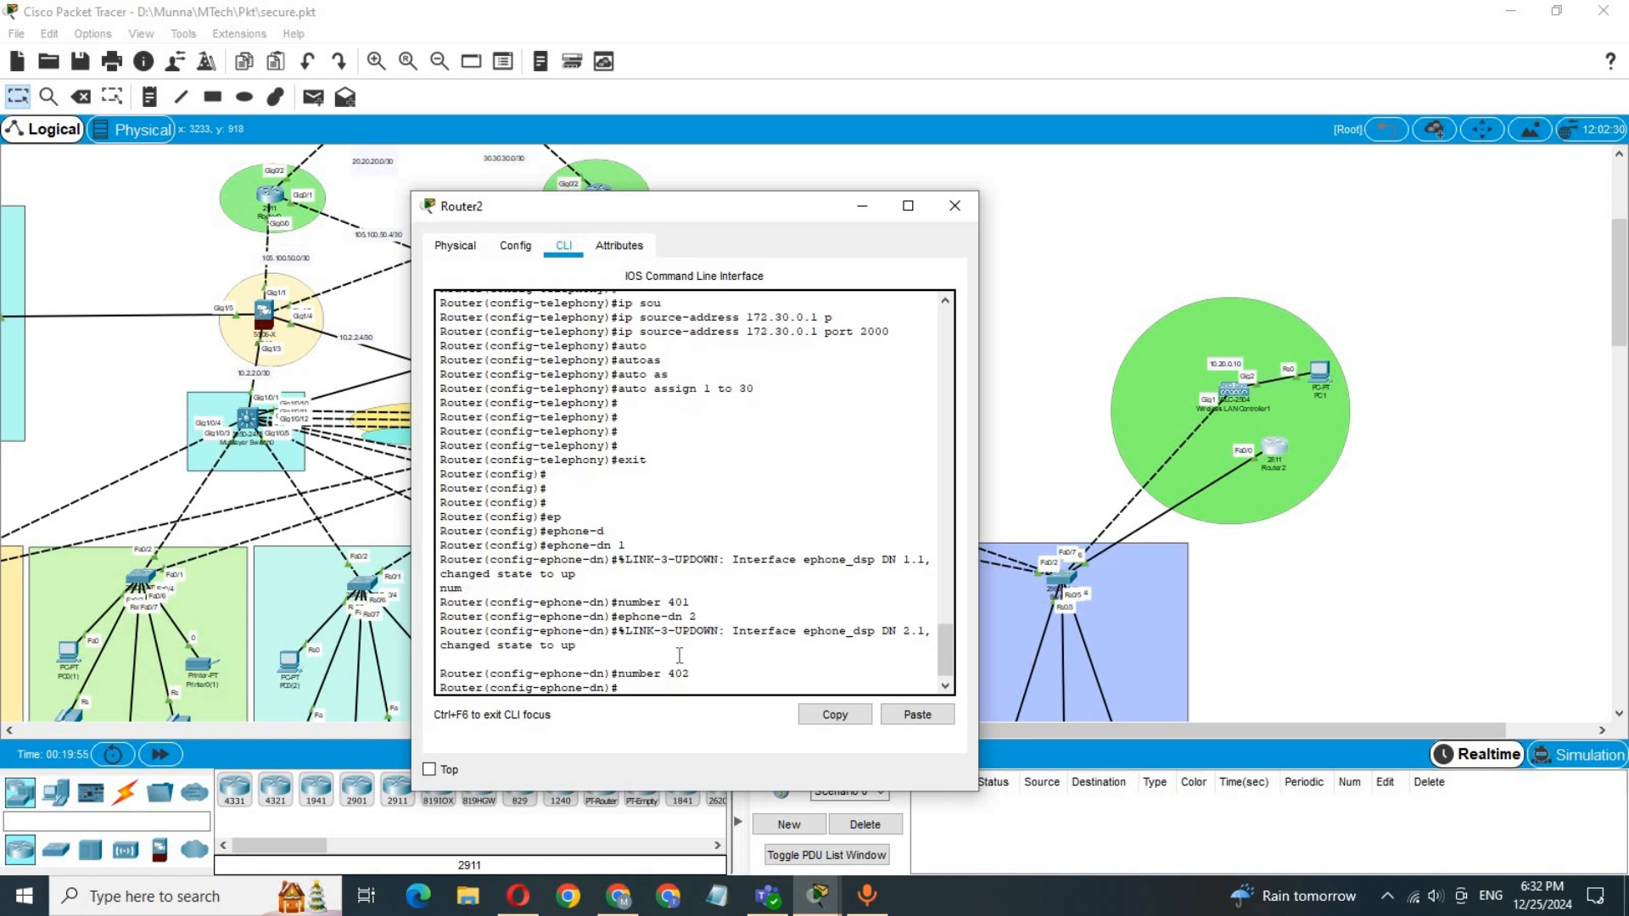
# Step: Create directory number entry ephone-dn 3 and assign it extension number 403
pyautogui.press('Up')
pyautogui.press('Up')
pyautogui.press('BackSpace')
pyautogui.write('3')
pyautogui.press('Return')
pyautogui.press('Up')
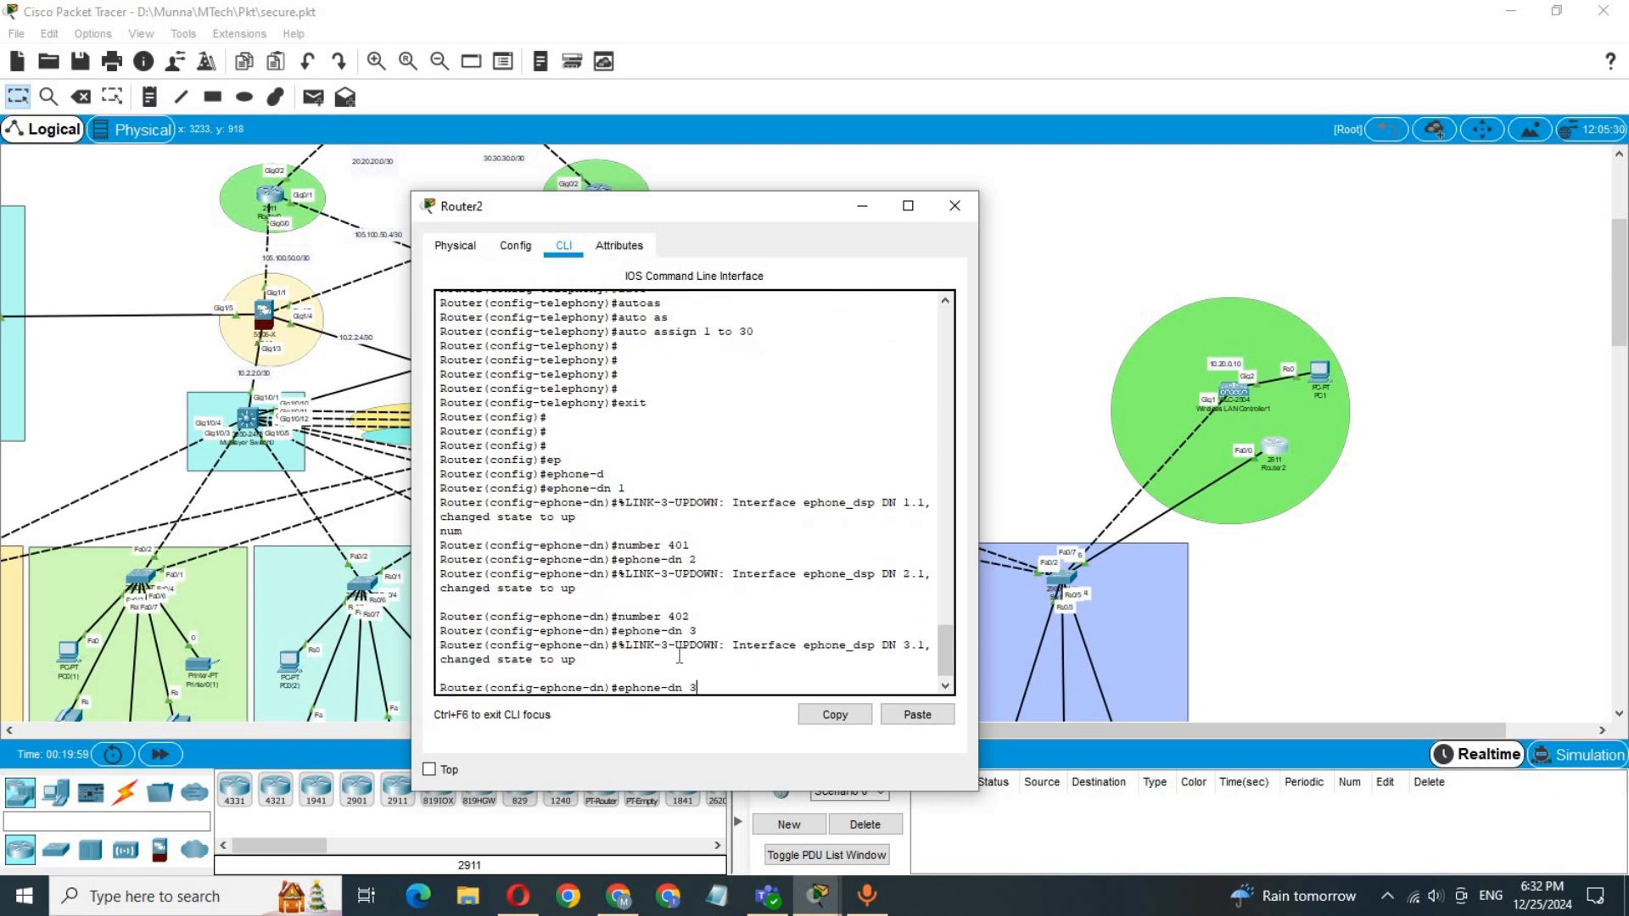
pyautogui.press('Up')
pyautogui.write('3')
pyautogui.press('Return')
pyautogui.press('Return')
pyautogui.press('Return')
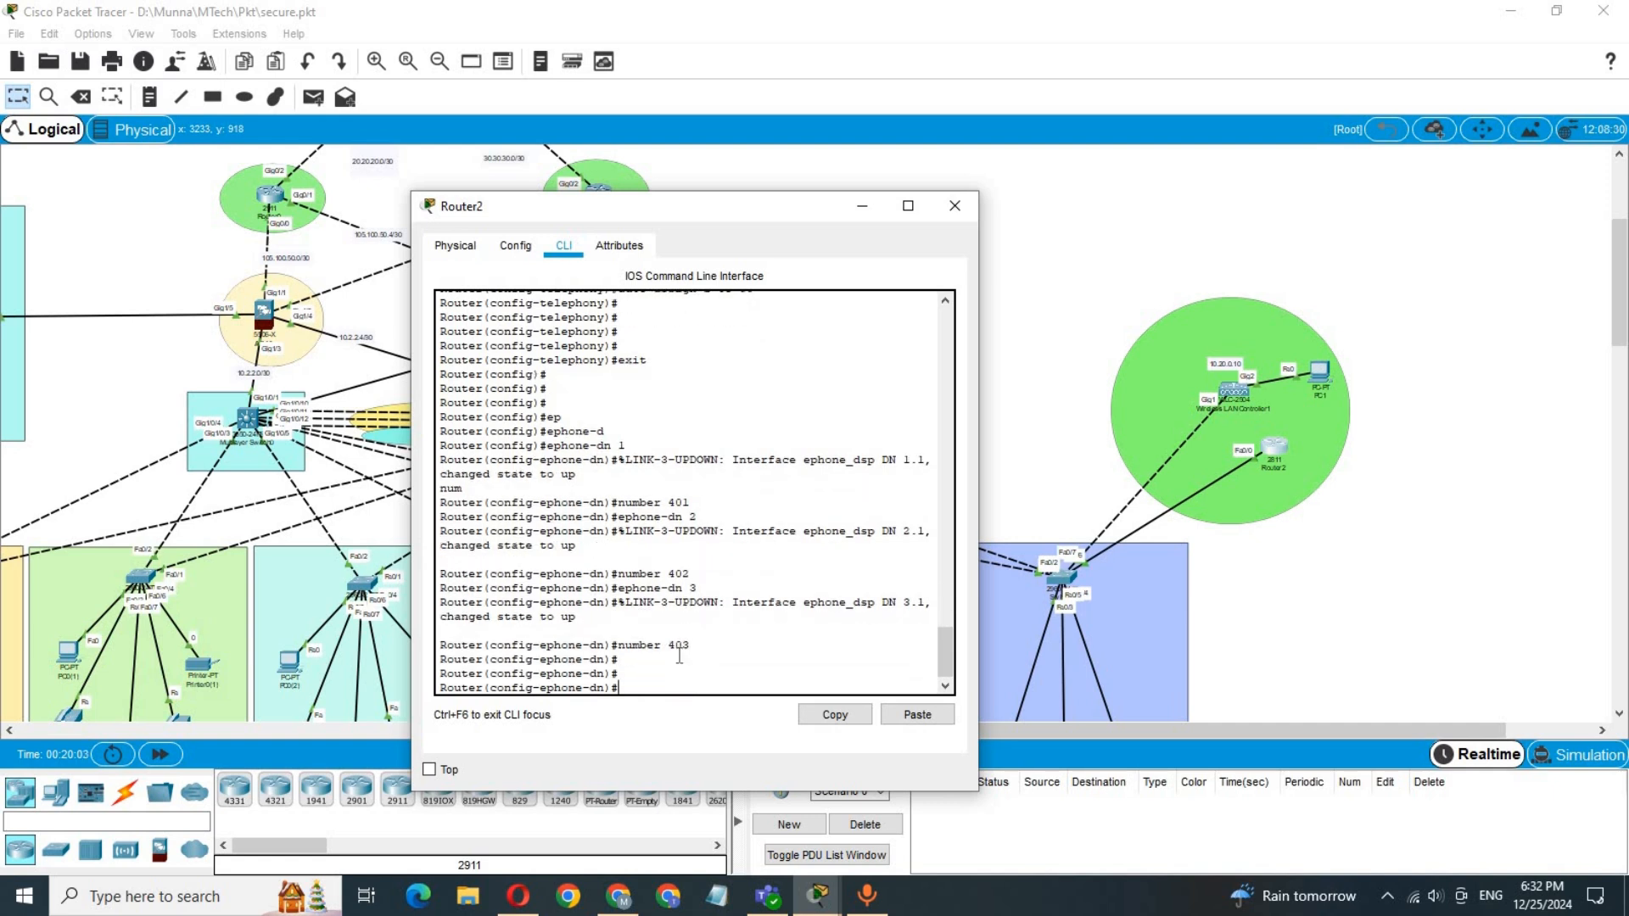
# Step: Create directory number entry ephone-dn 4 and assign it extension number 404
pyautogui.press('Up')
pyautogui.press('Up')
pyautogui.press('BackSpace')
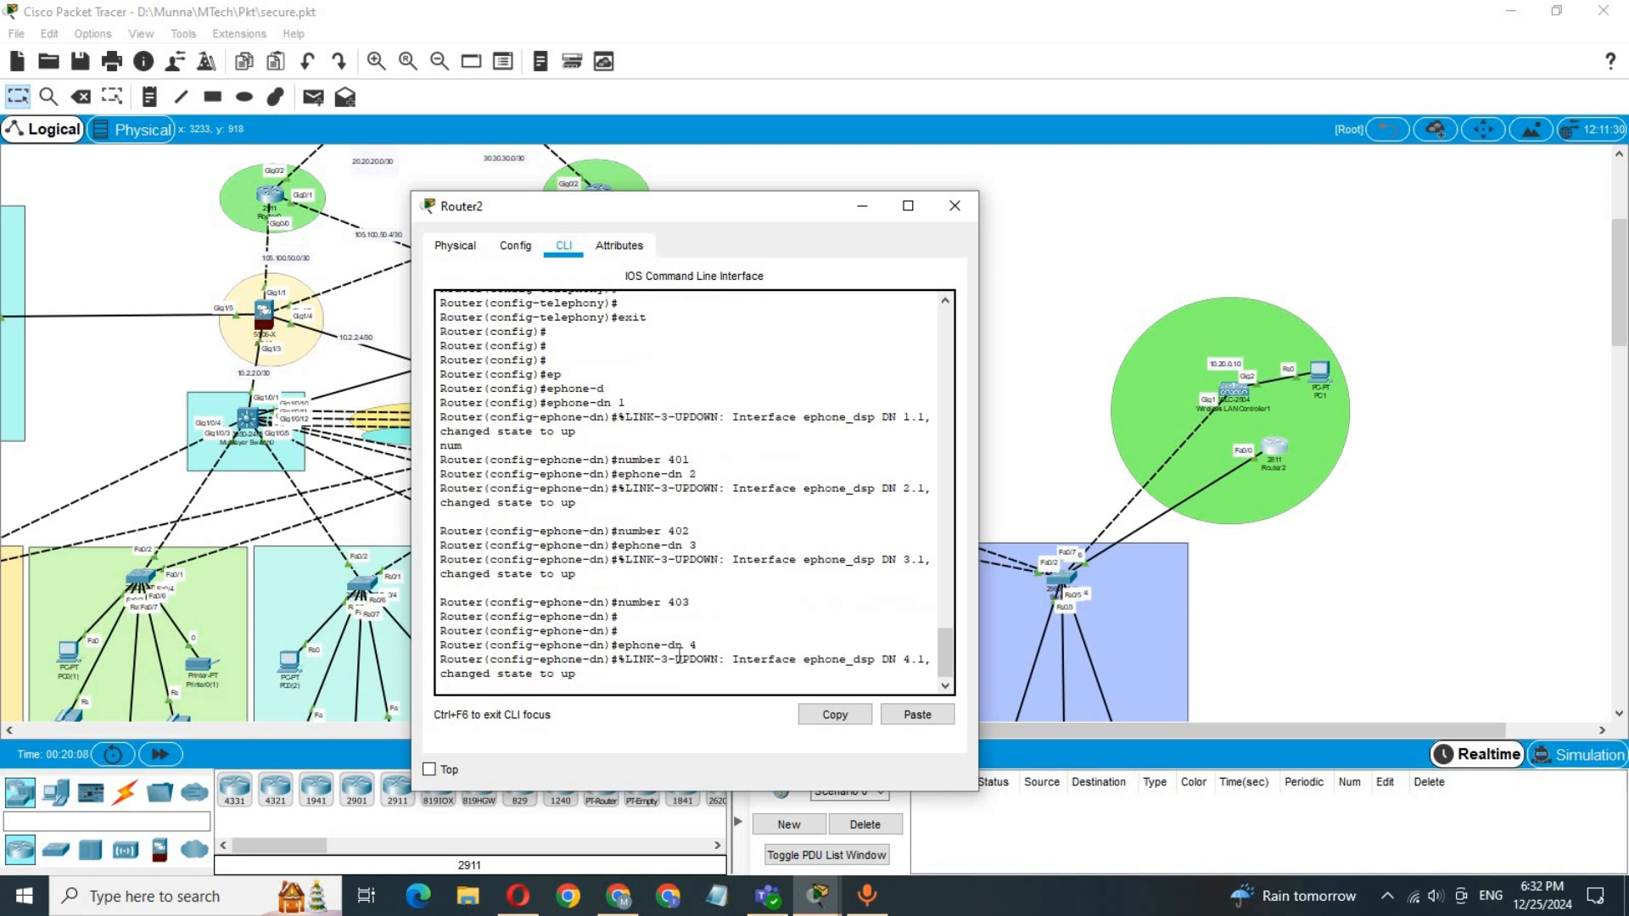
pyautogui.press('Return')
pyautogui.write('number 403')
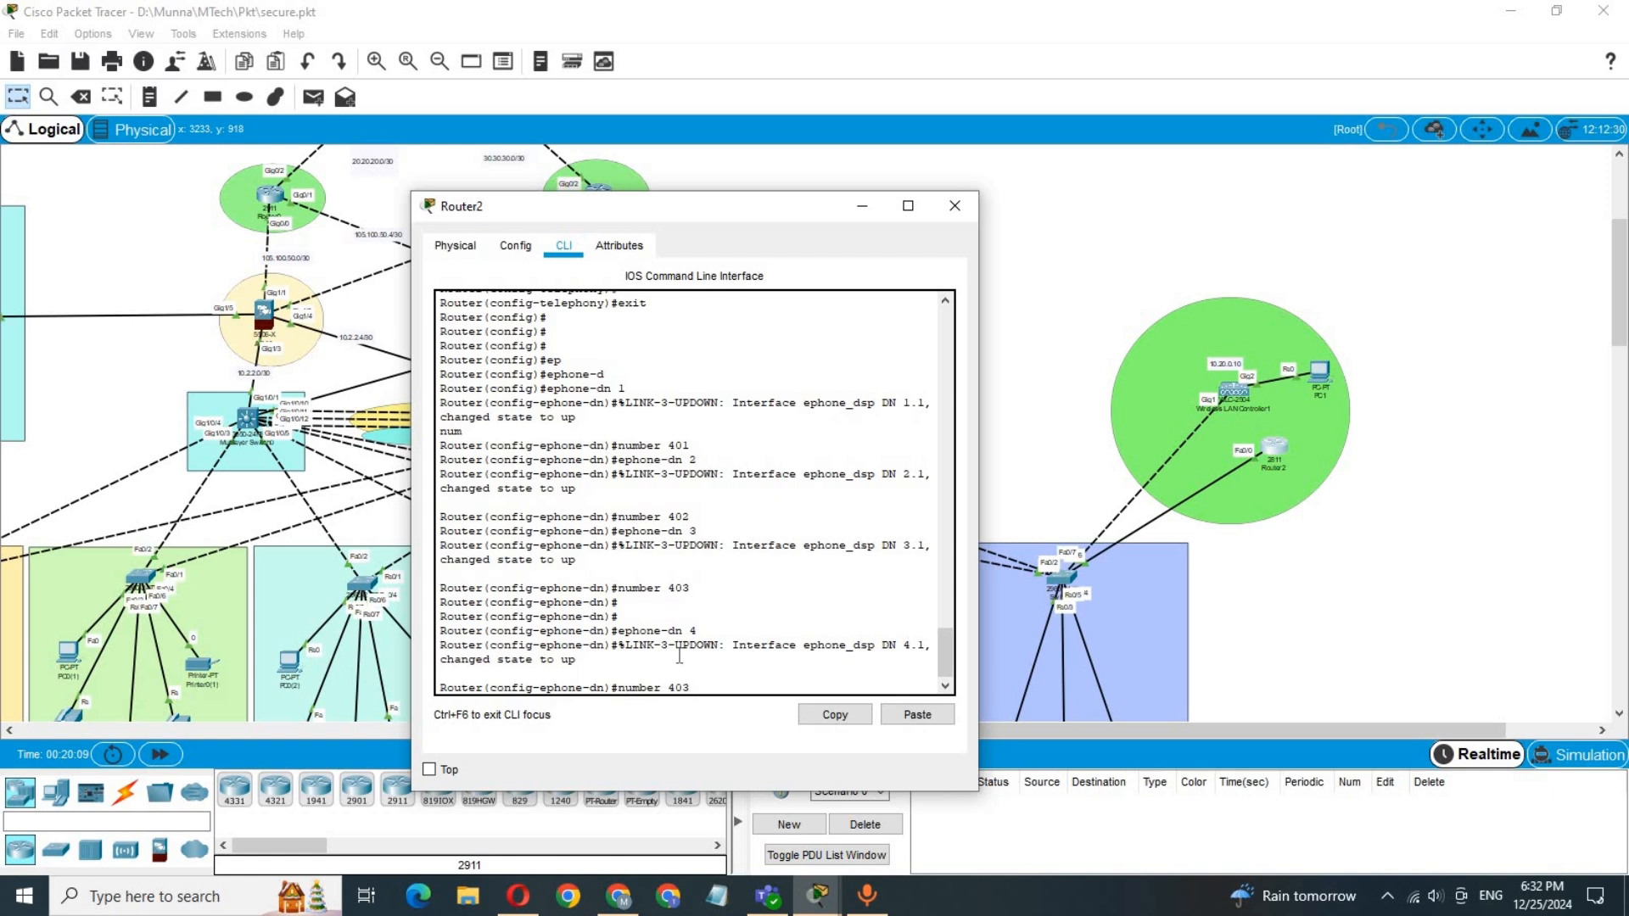
pyautogui.write('4')
pyautogui.press('Return')
pyautogui.press('Return')
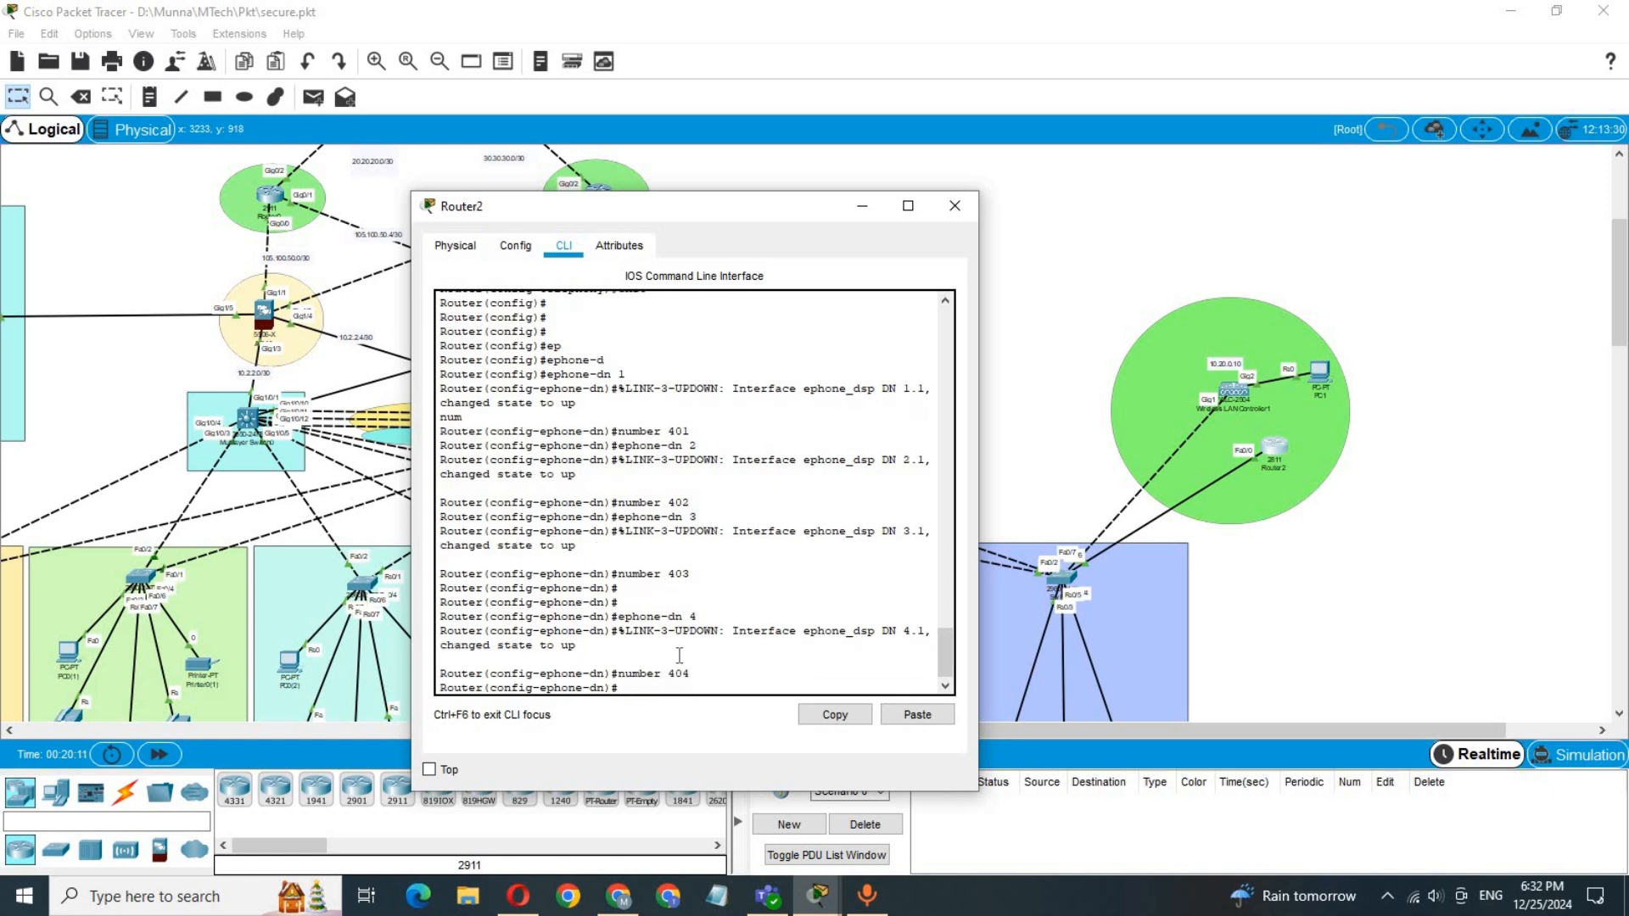
# Step: Create directory number entry ephone-dn 5 and assign it extension number 405
pyautogui.press('Up')
pyautogui.press('Up')
pyautogui.press('BackSpace')
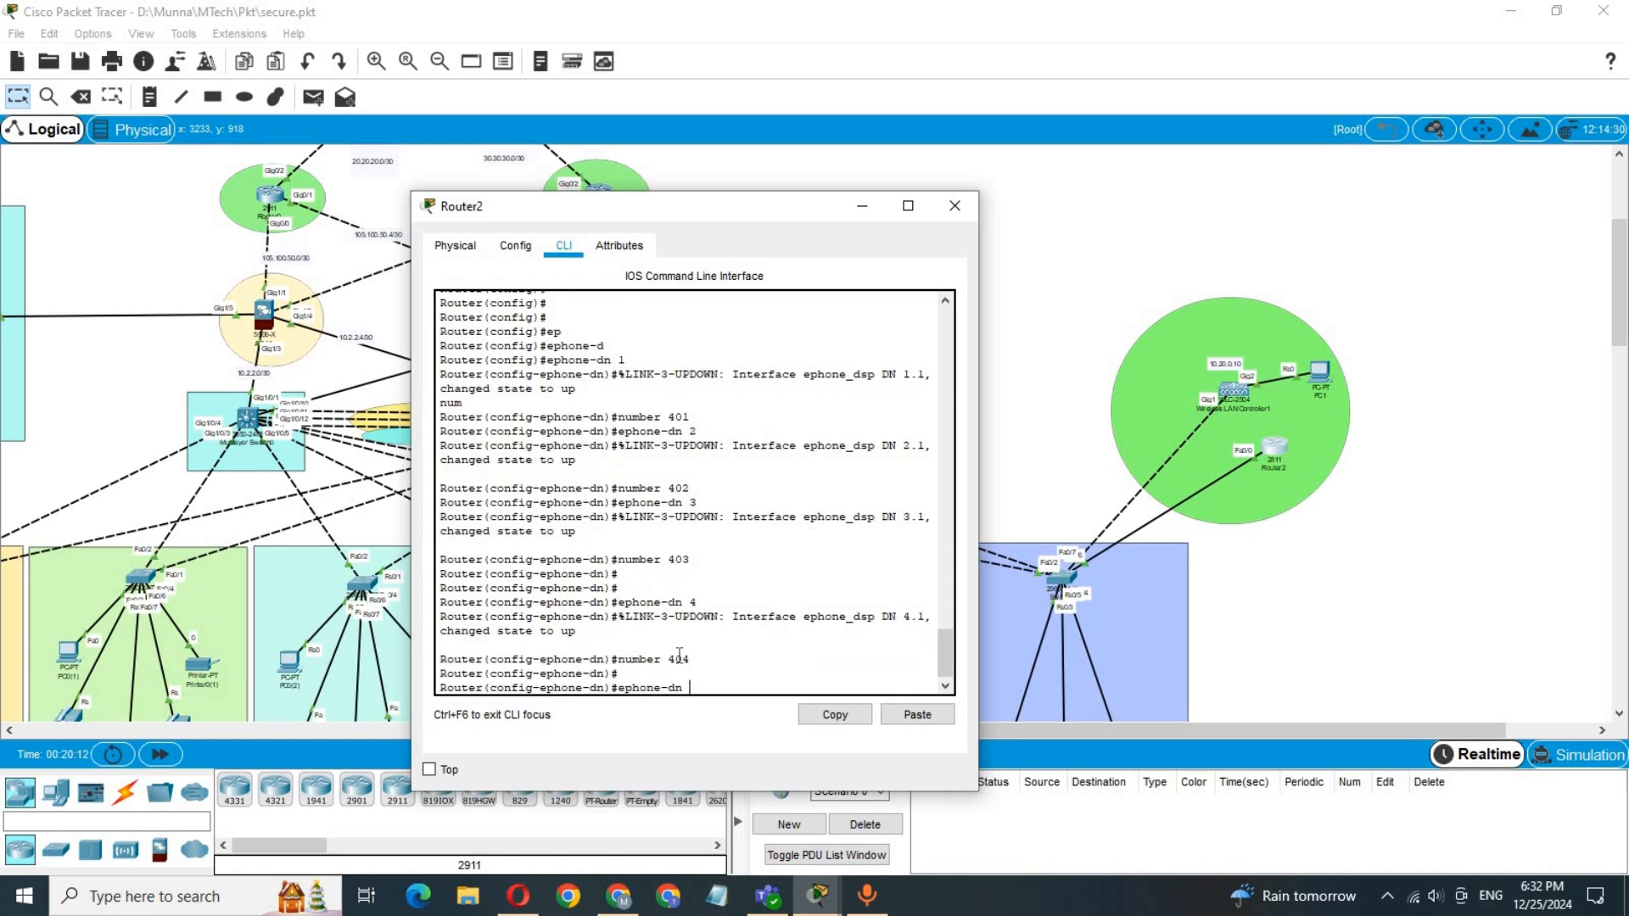
pyautogui.write('5')
pyautogui.press('Return')
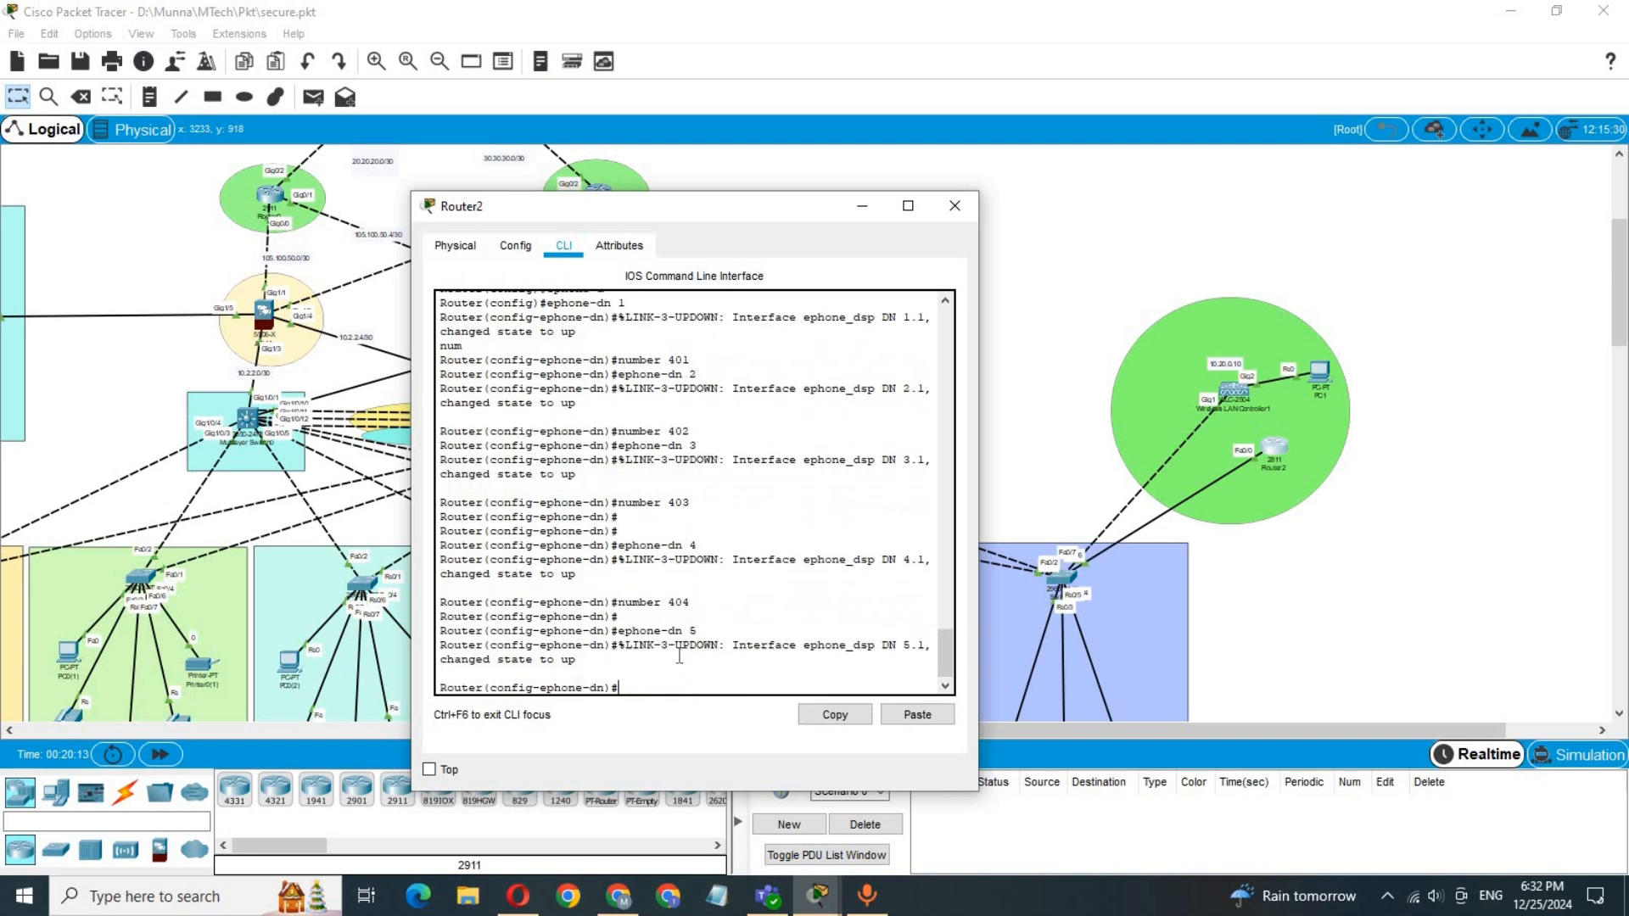
pyautogui.press('Up')
pyautogui.press('Up')
pyautogui.press('Return')
pyautogui.press('Return')
# Step: Create directory number entry ephone-dn 6 and assign it extension number 406
pyautogui.press('Up')
pyautogui.press('Up')
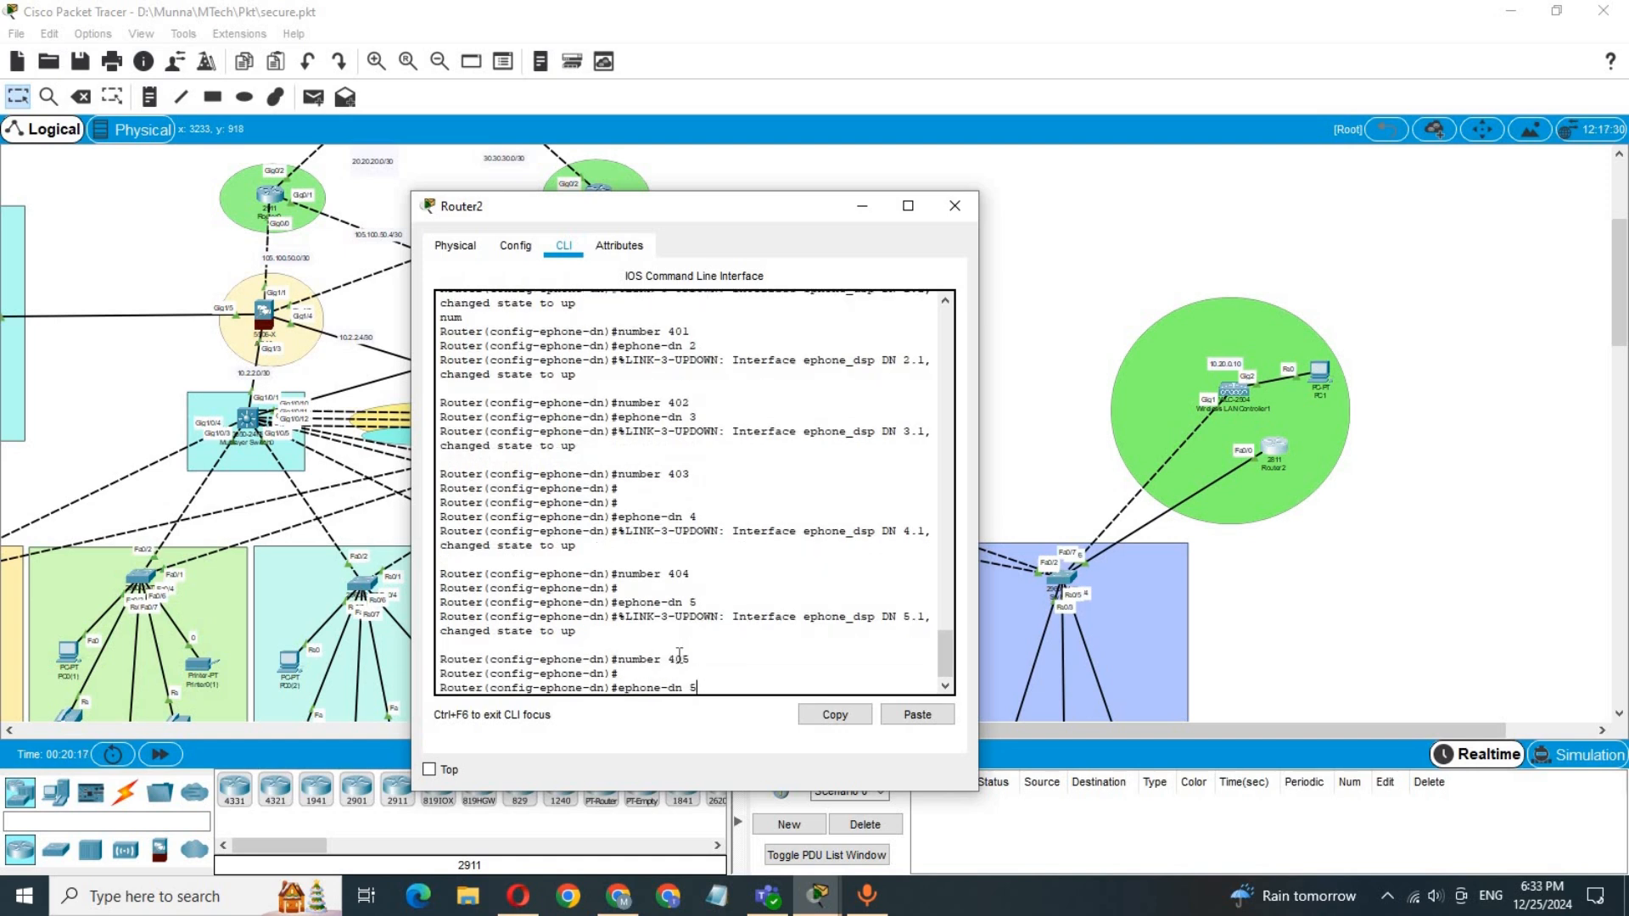
pyautogui.write('6')
pyautogui.press('Return')
pyautogui.press('Up')
pyautogui.press('Up')
pyautogui.press('Up')
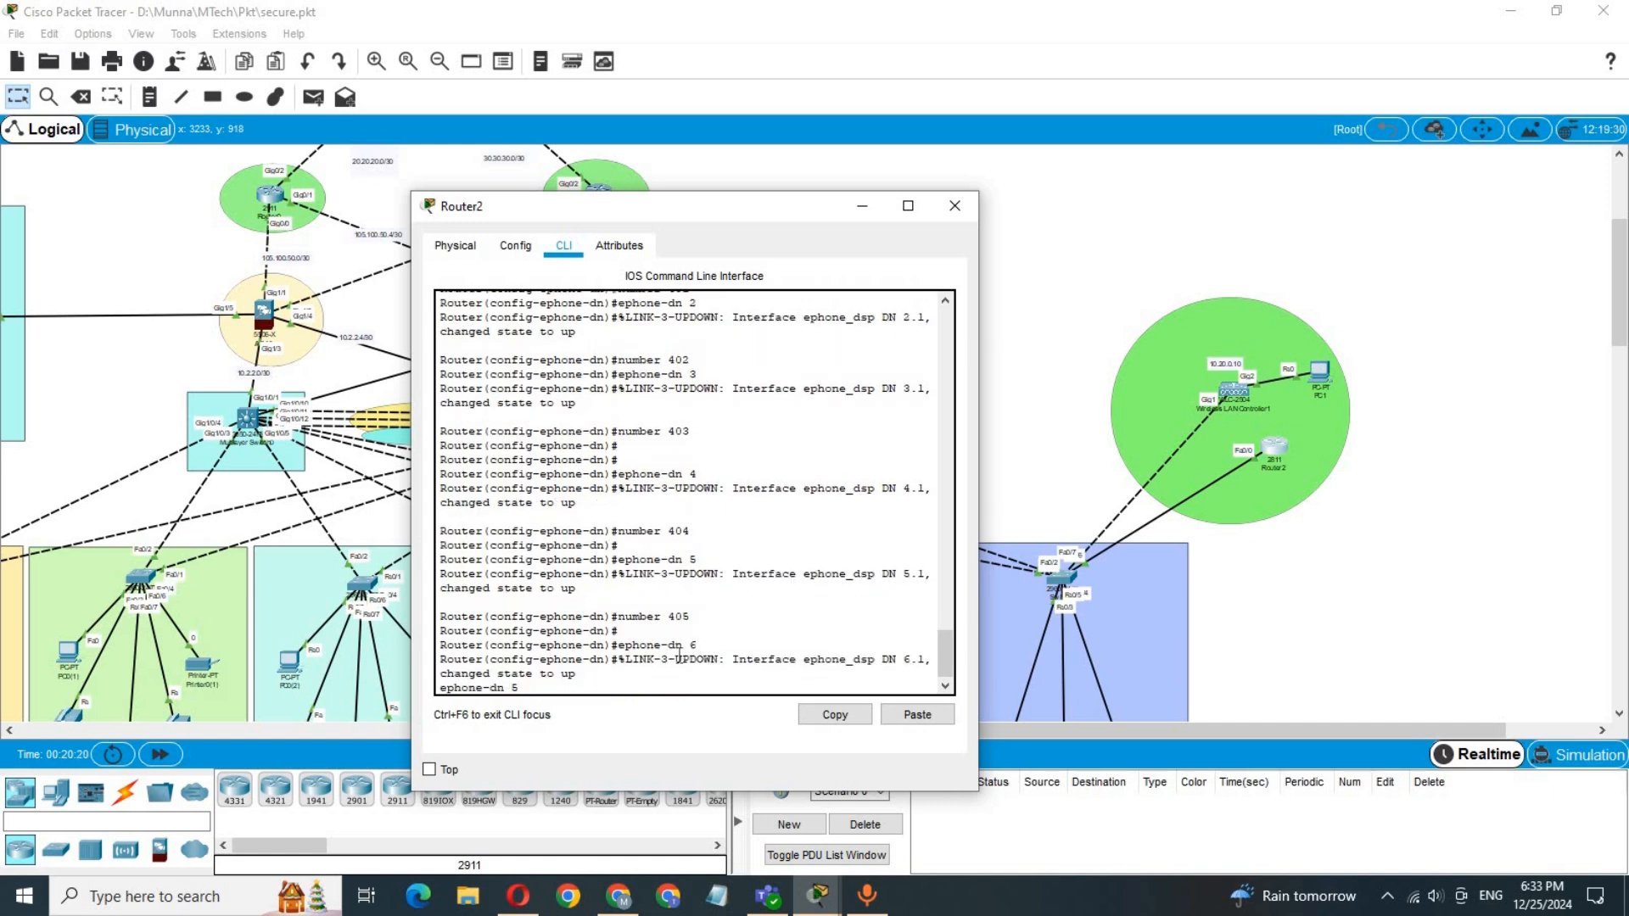
pyautogui.press('Up')
pyautogui.press('Return')
pyautogui.press('Return')
pyautogui.press('Return')
pyautogui.press('Return')
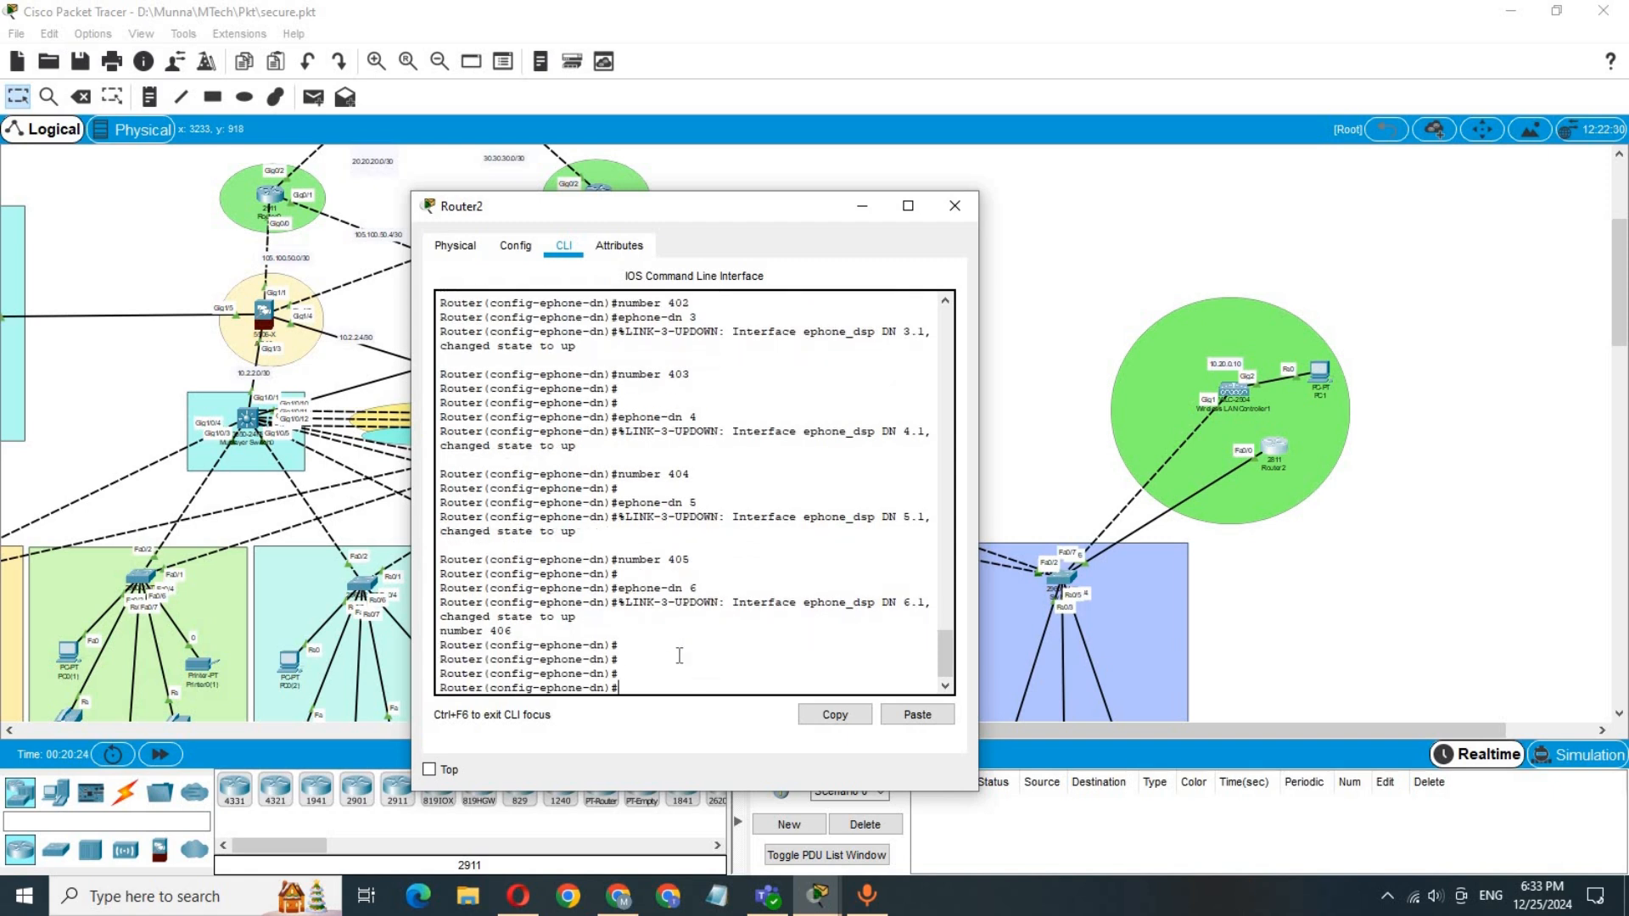
# Step: Create directory number entry ephone-dn 7 and assign it extension number 407
pyautogui.press('Up')
pyautogui.press('Up')
pyautogui.write('7')
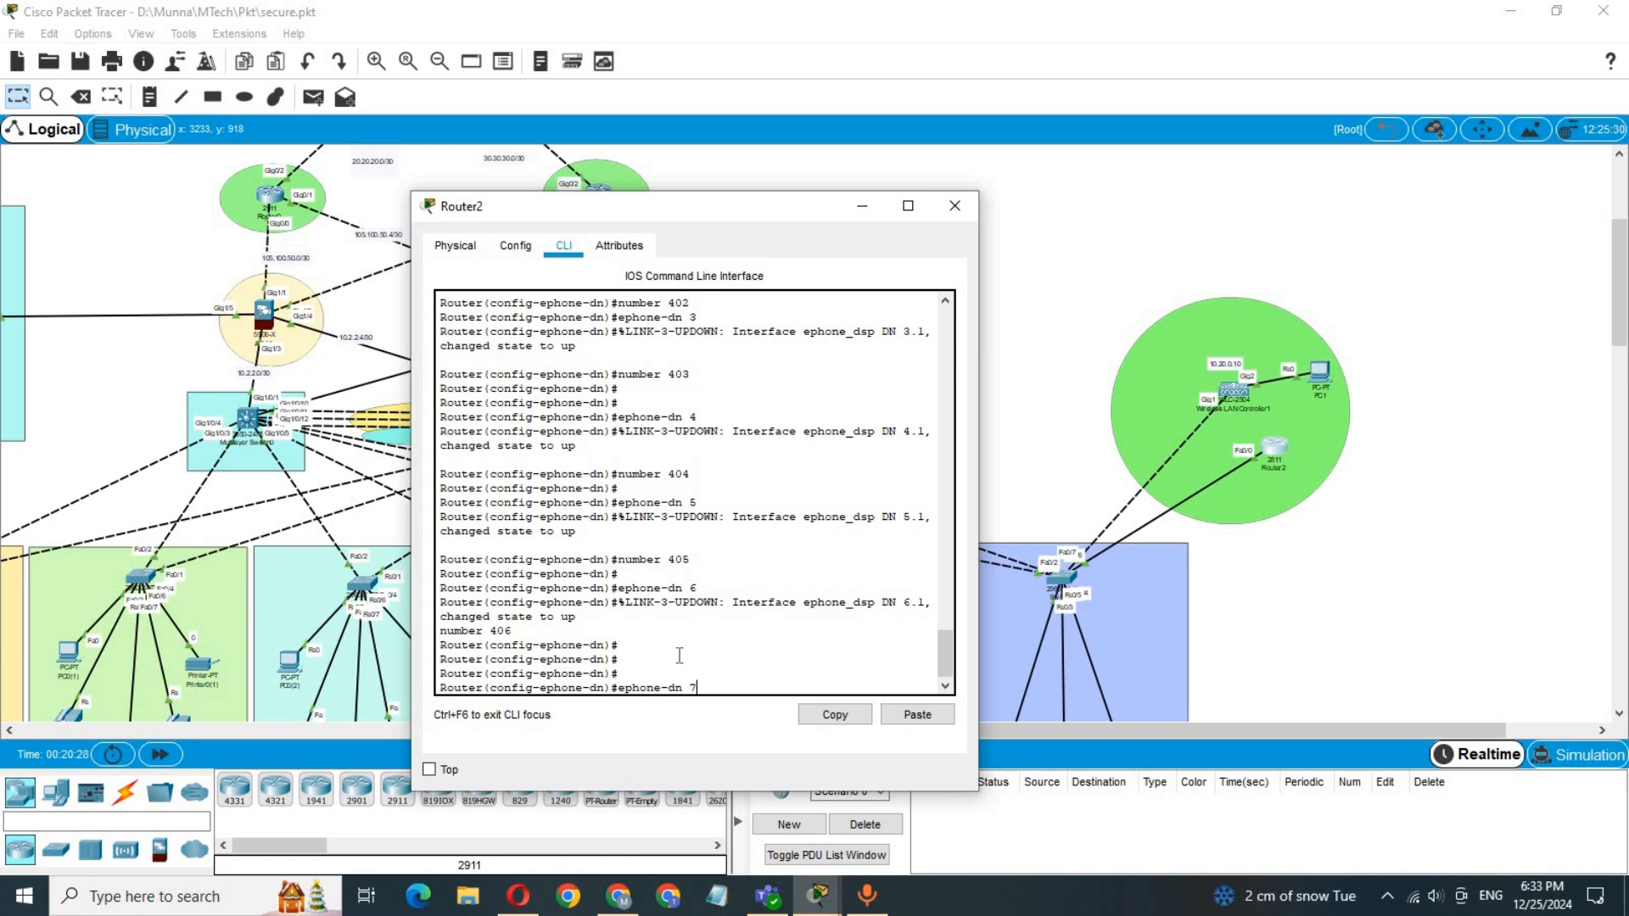
pyautogui.press('Return')
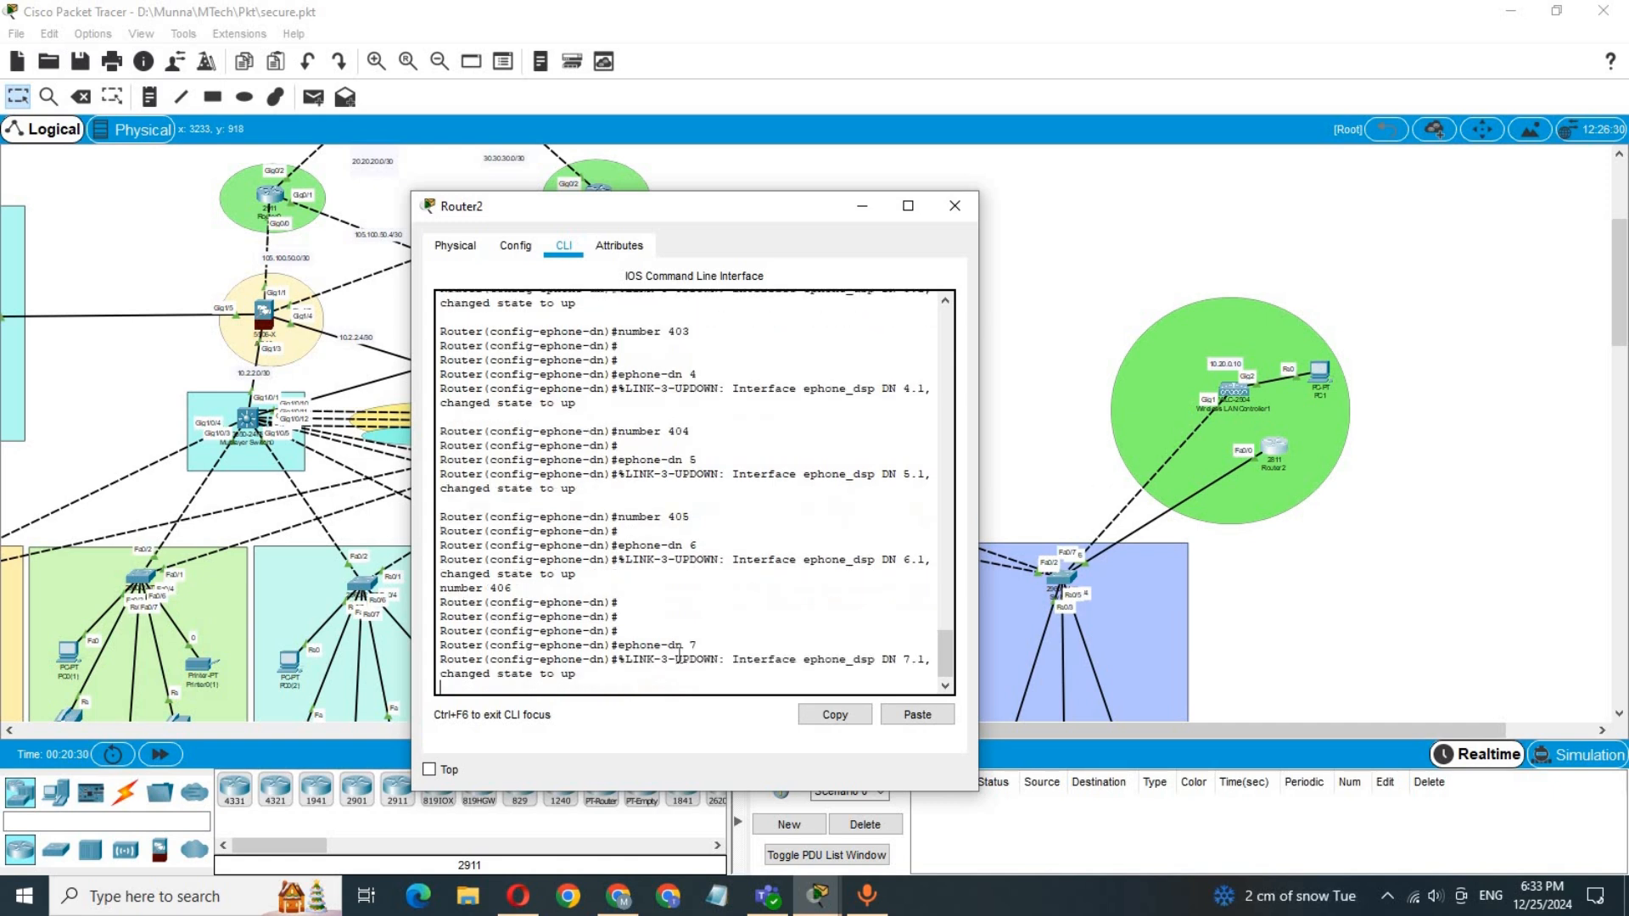
pyautogui.write('number 406')
pyautogui.press('Return')
pyautogui.press('Return')
pyautogui.press('Return')
pyautogui.press('Return')
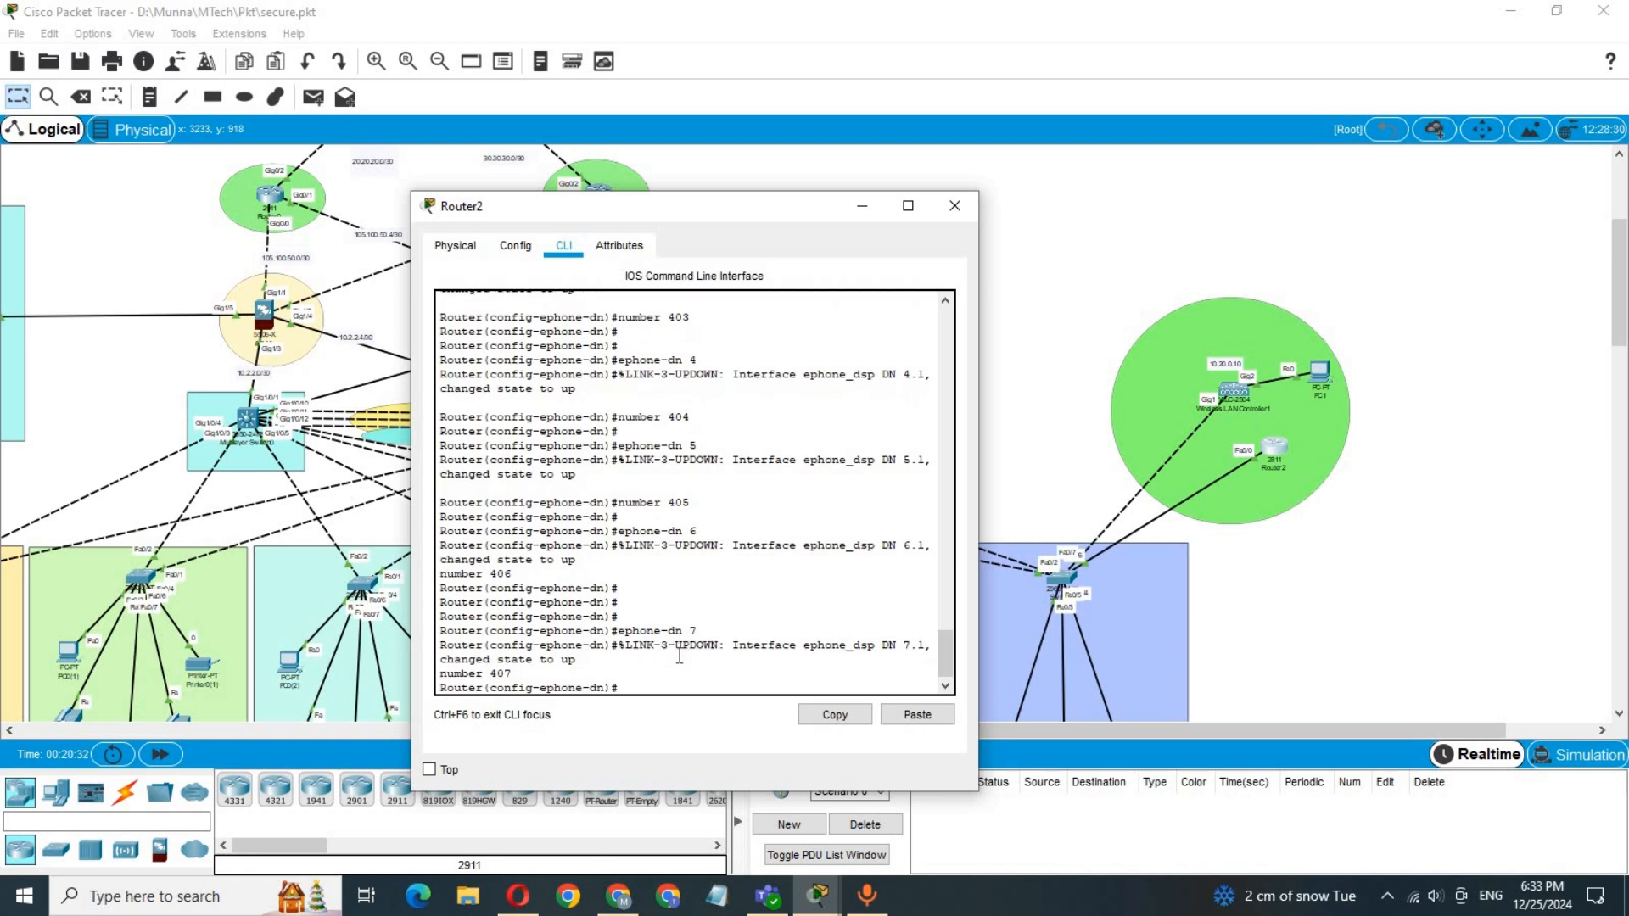
# Step: Create directory number entry ephone-dn 8 and assign it extension number 408
pyautogui.write('ephone-dn 7')
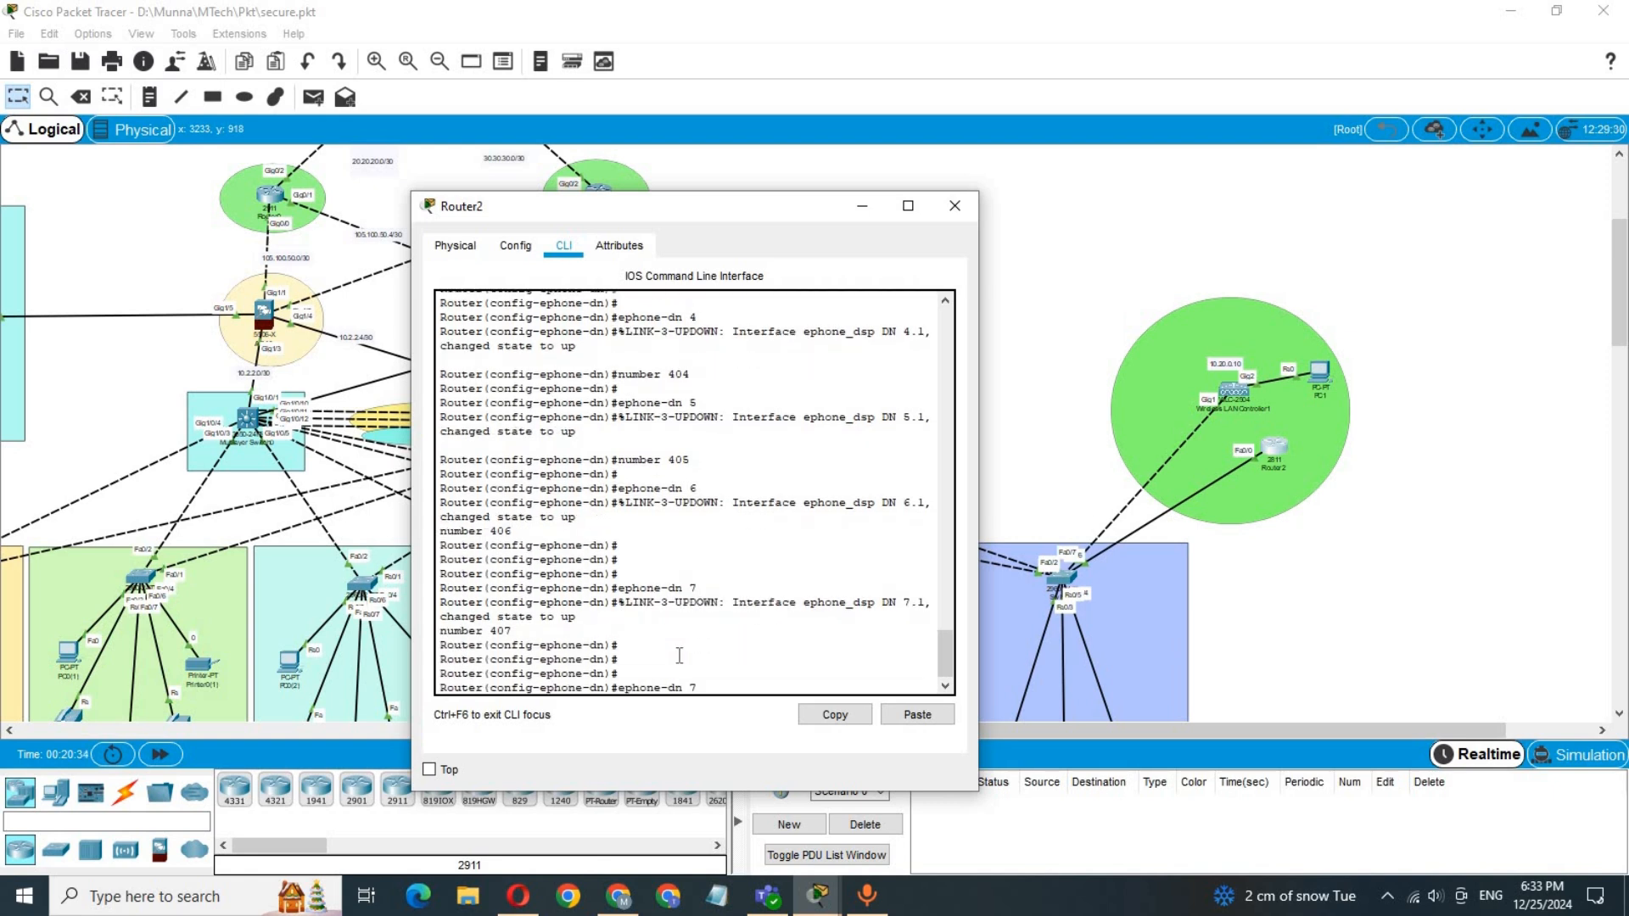
pyautogui.press('Return')
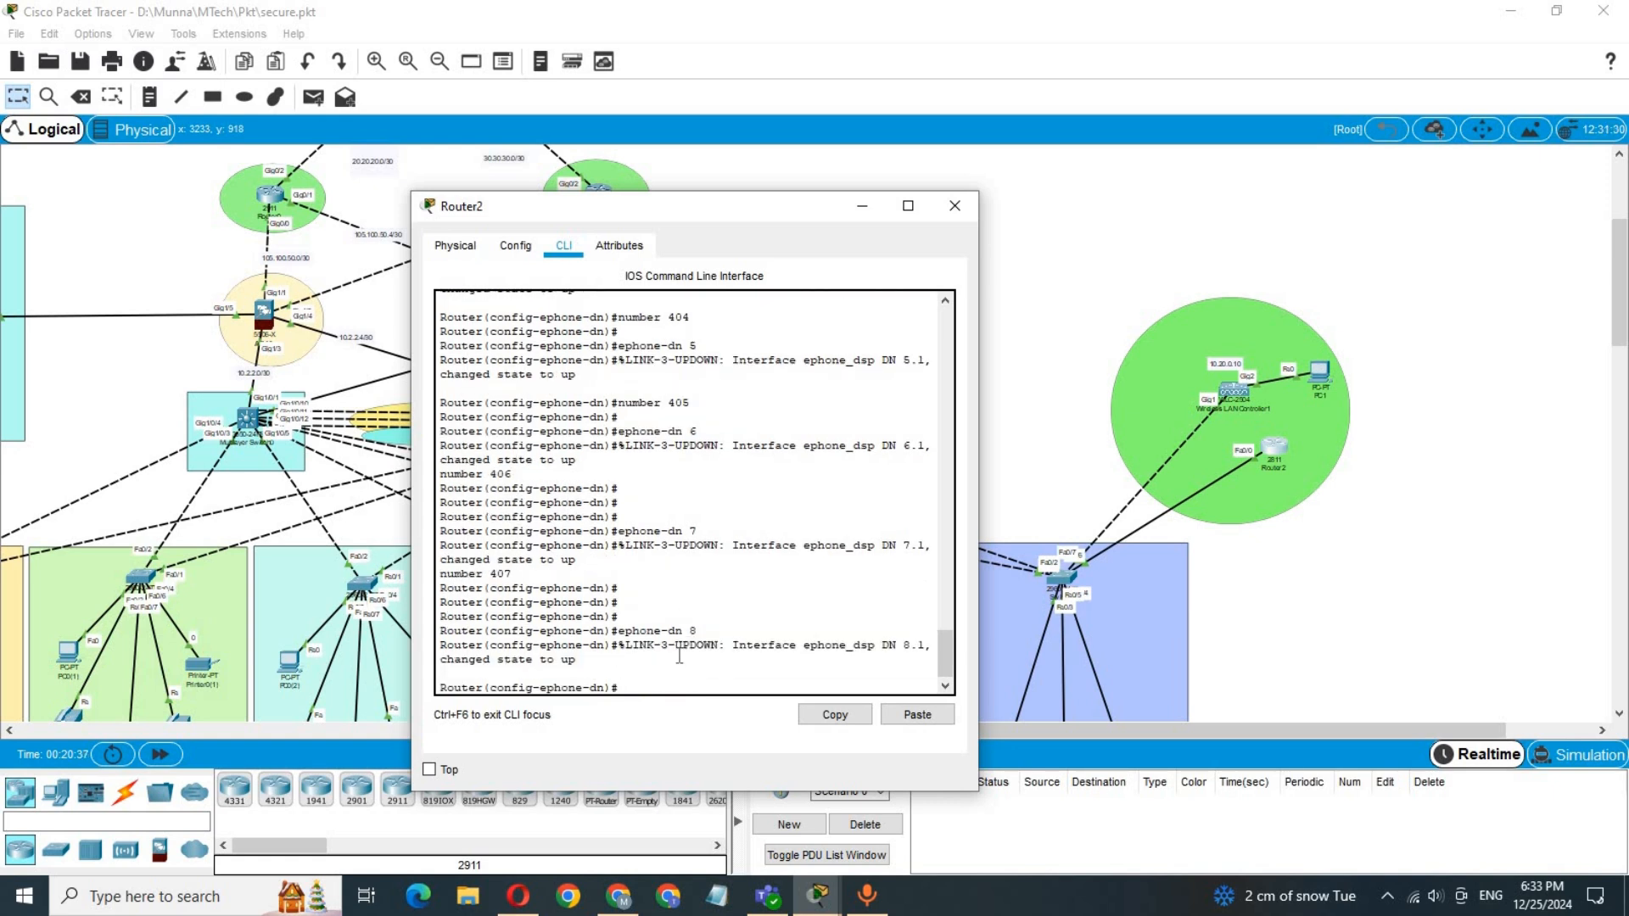
pyautogui.press('Up')
pyautogui.press('Up')
pyautogui.press('Return')
pyautogui.press('Return')
pyautogui.press('Return')
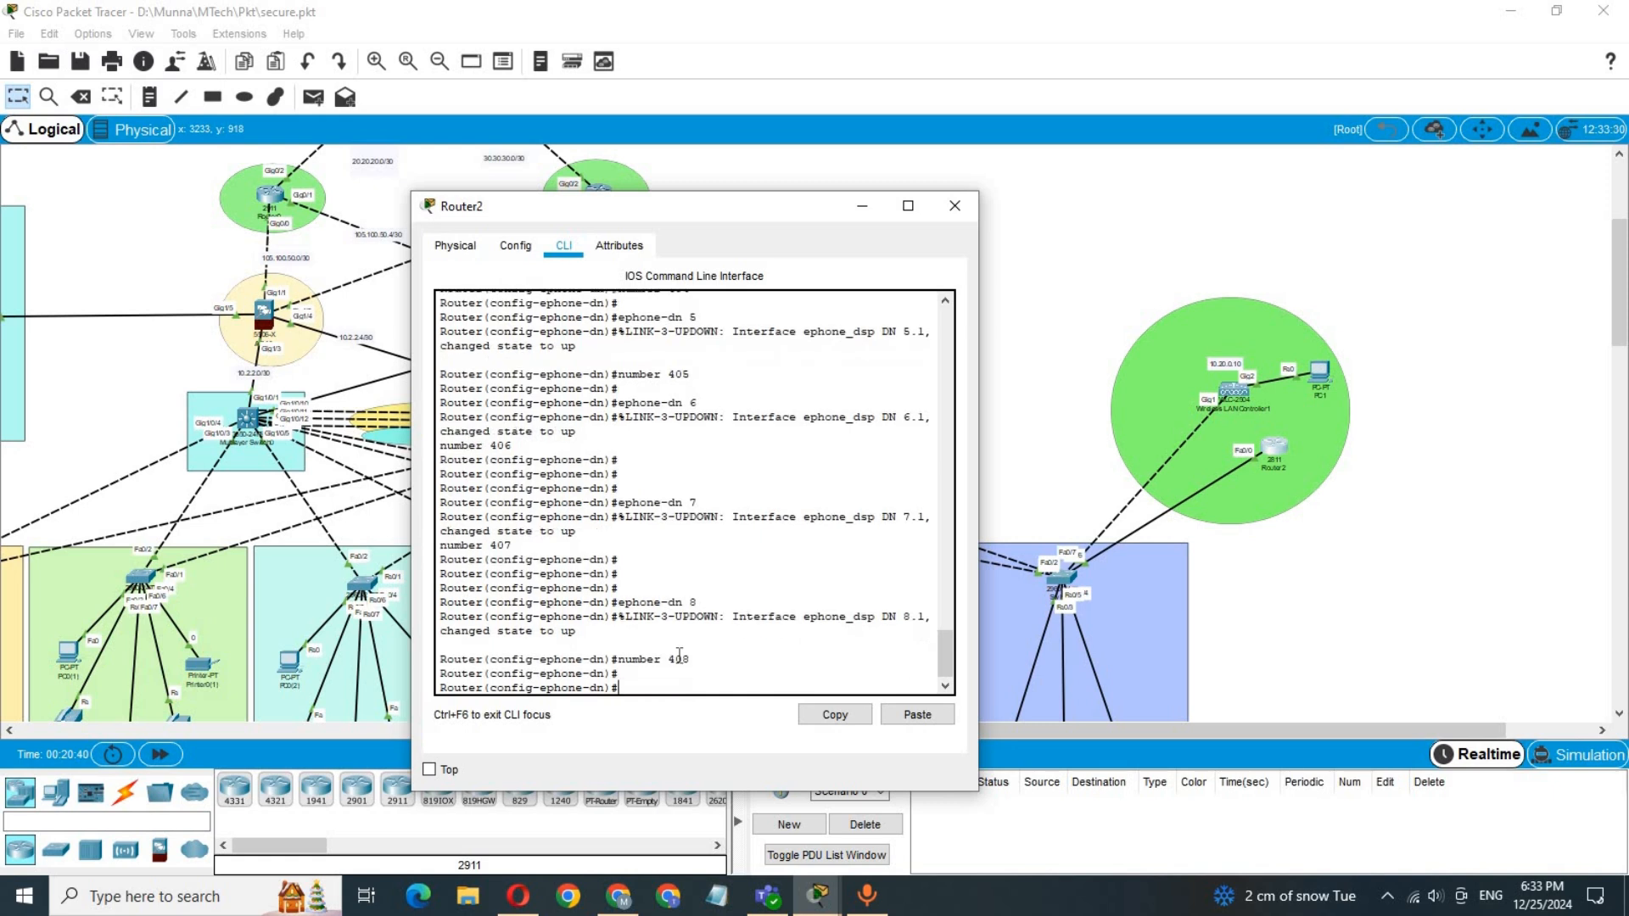
# Step: Create directory number entry ephone-dn 9 and assign it extension number 409
pyautogui.write('ephone-dn 8')
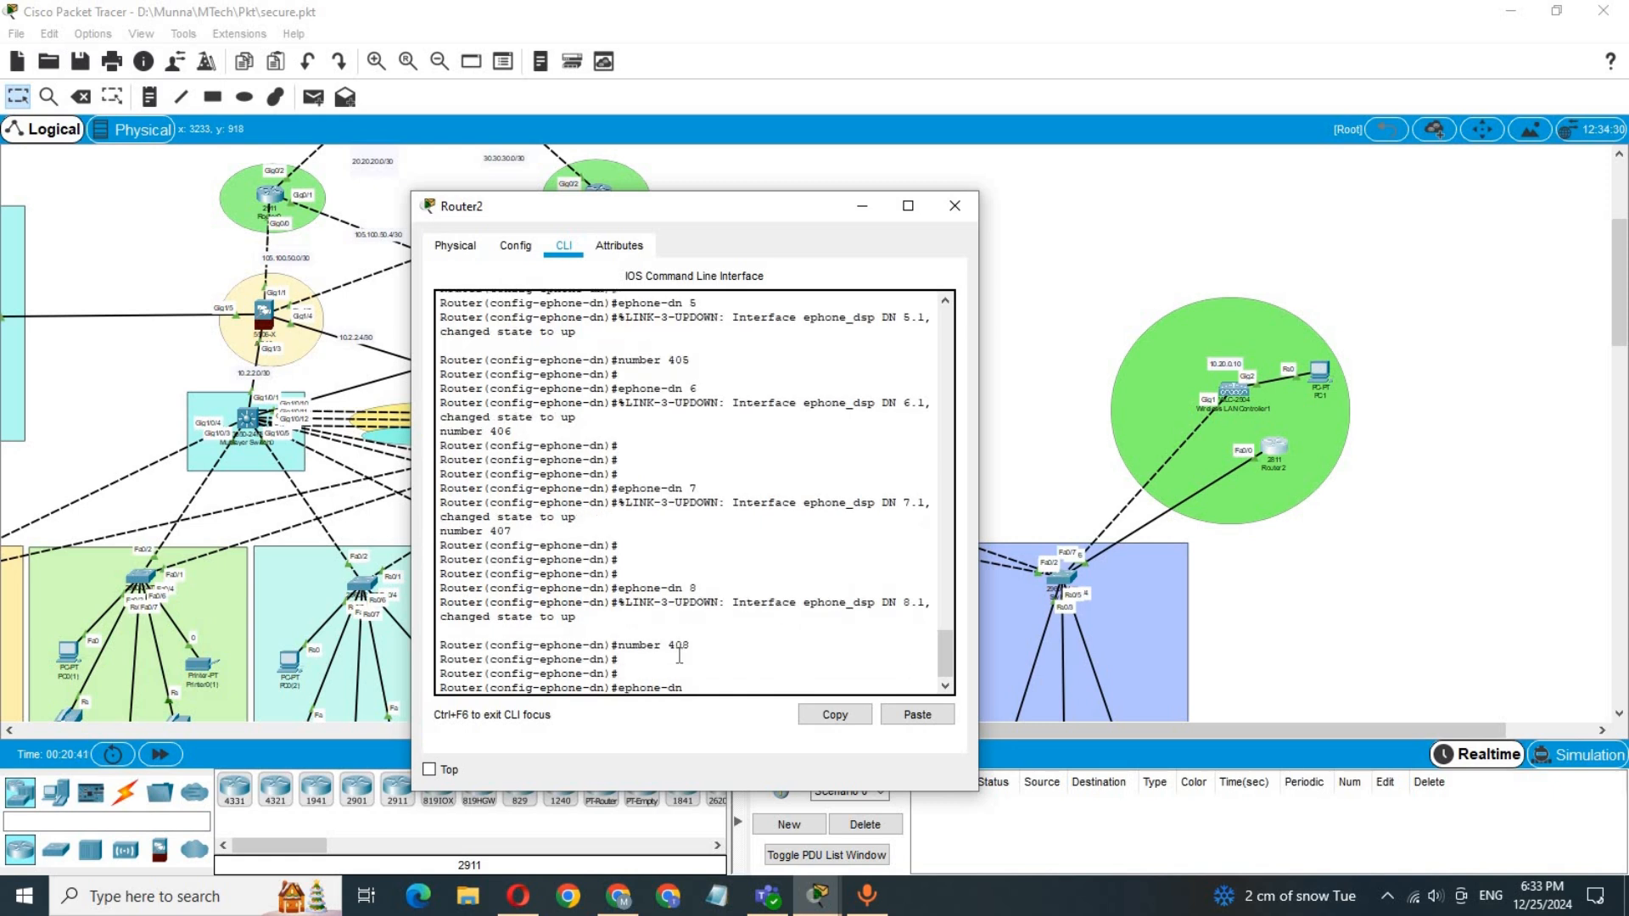
pyautogui.press('Return')
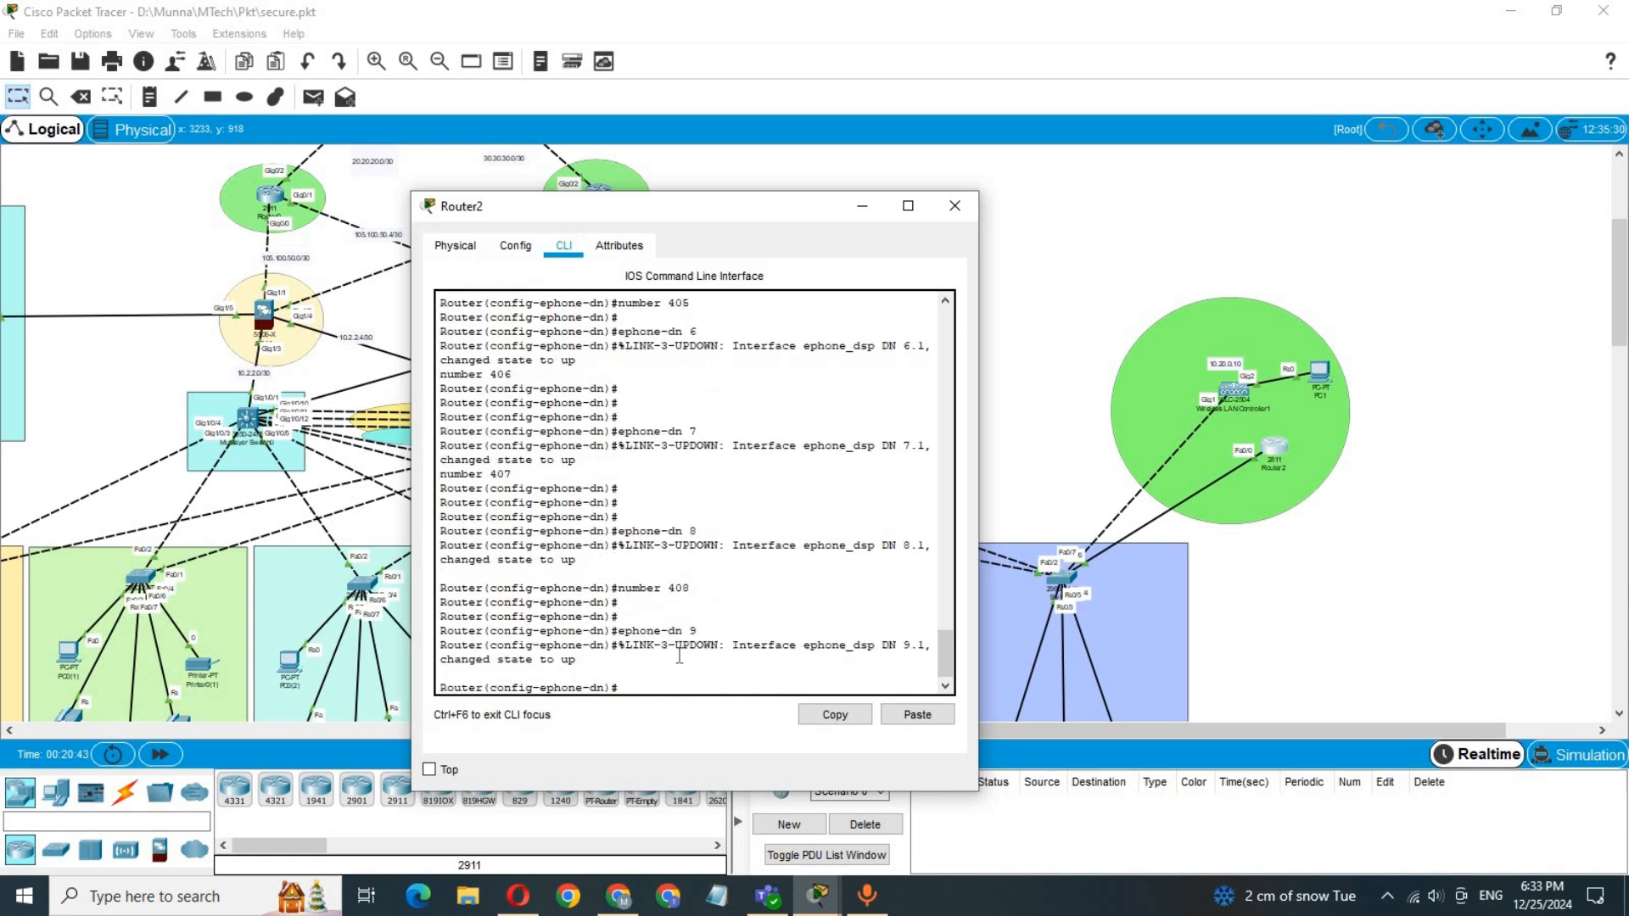
pyautogui.press('Up')
pyautogui.press('Up')
pyautogui.write('9')
pyautogui.press('Return')
# Step: Create directory number entry ephone-dn 10 and assign it extension number 410
pyautogui.press('Up')
pyautogui.press('Up')
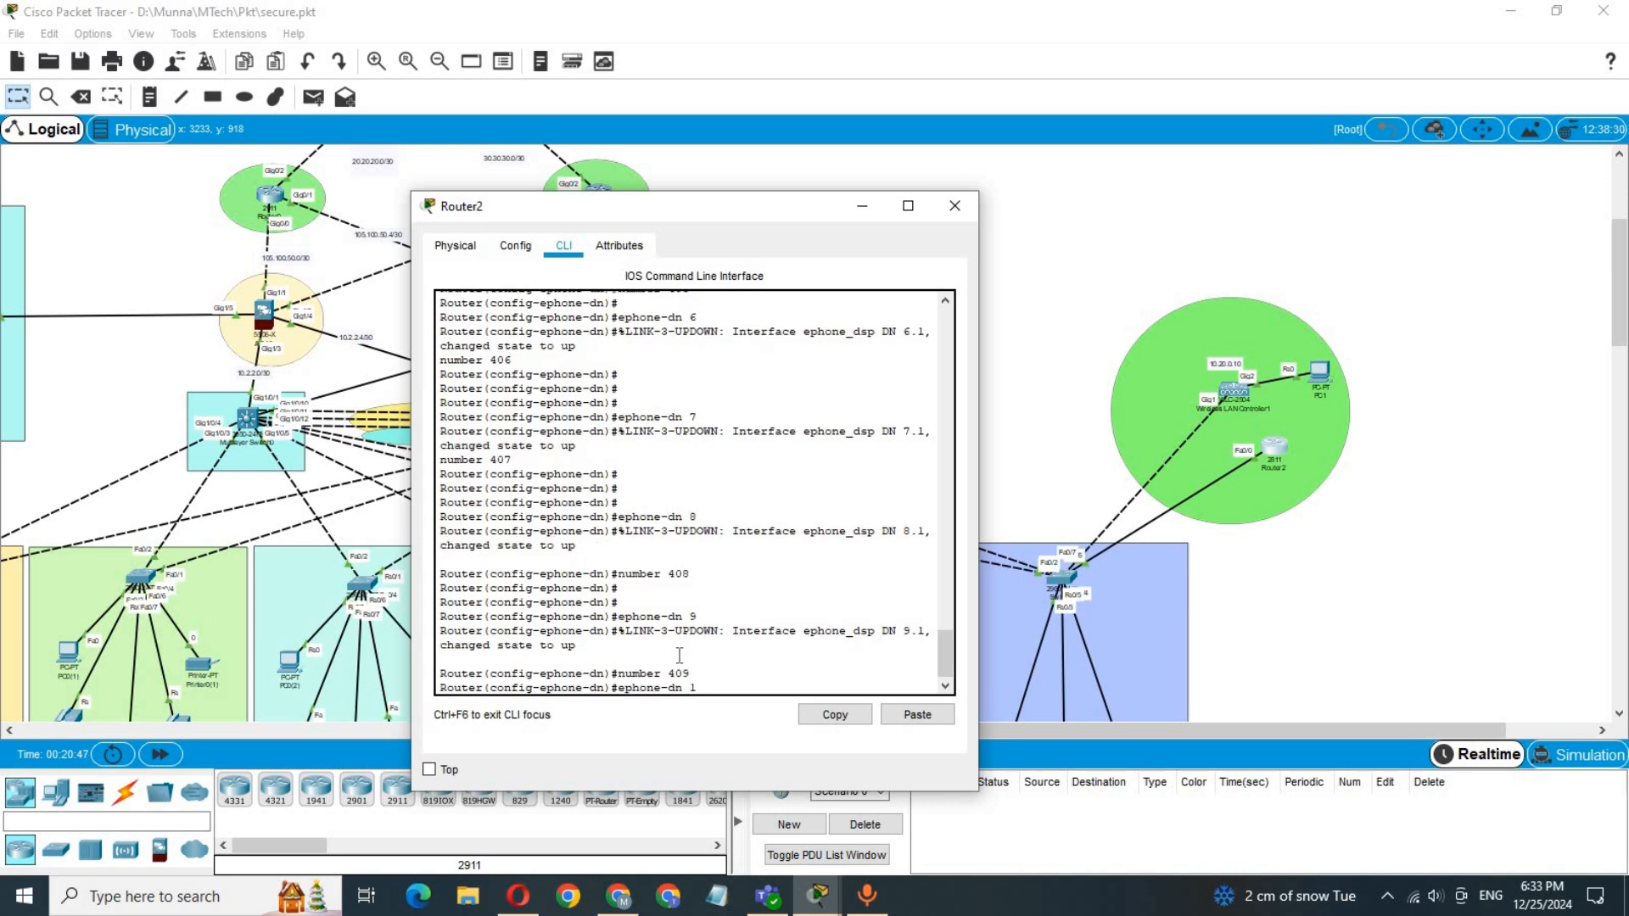
pyautogui.press('Return')
pyautogui.press('Up')
pyautogui.press('Up')
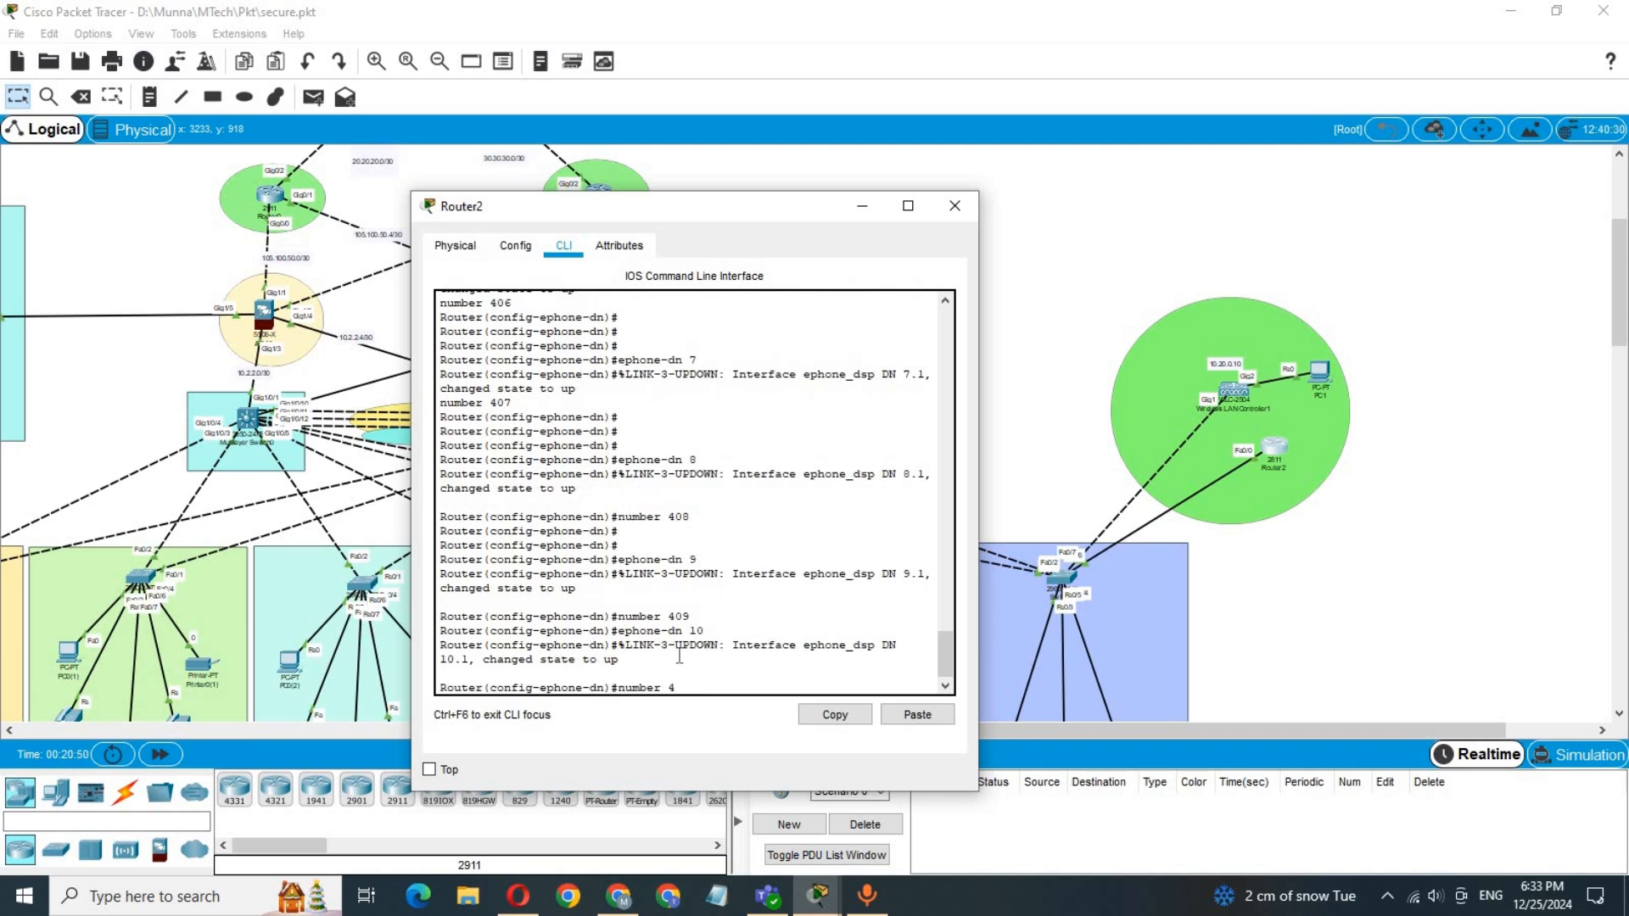
pyautogui.press('Return')
pyautogui.press('Return')
pyautogui.press('Return')
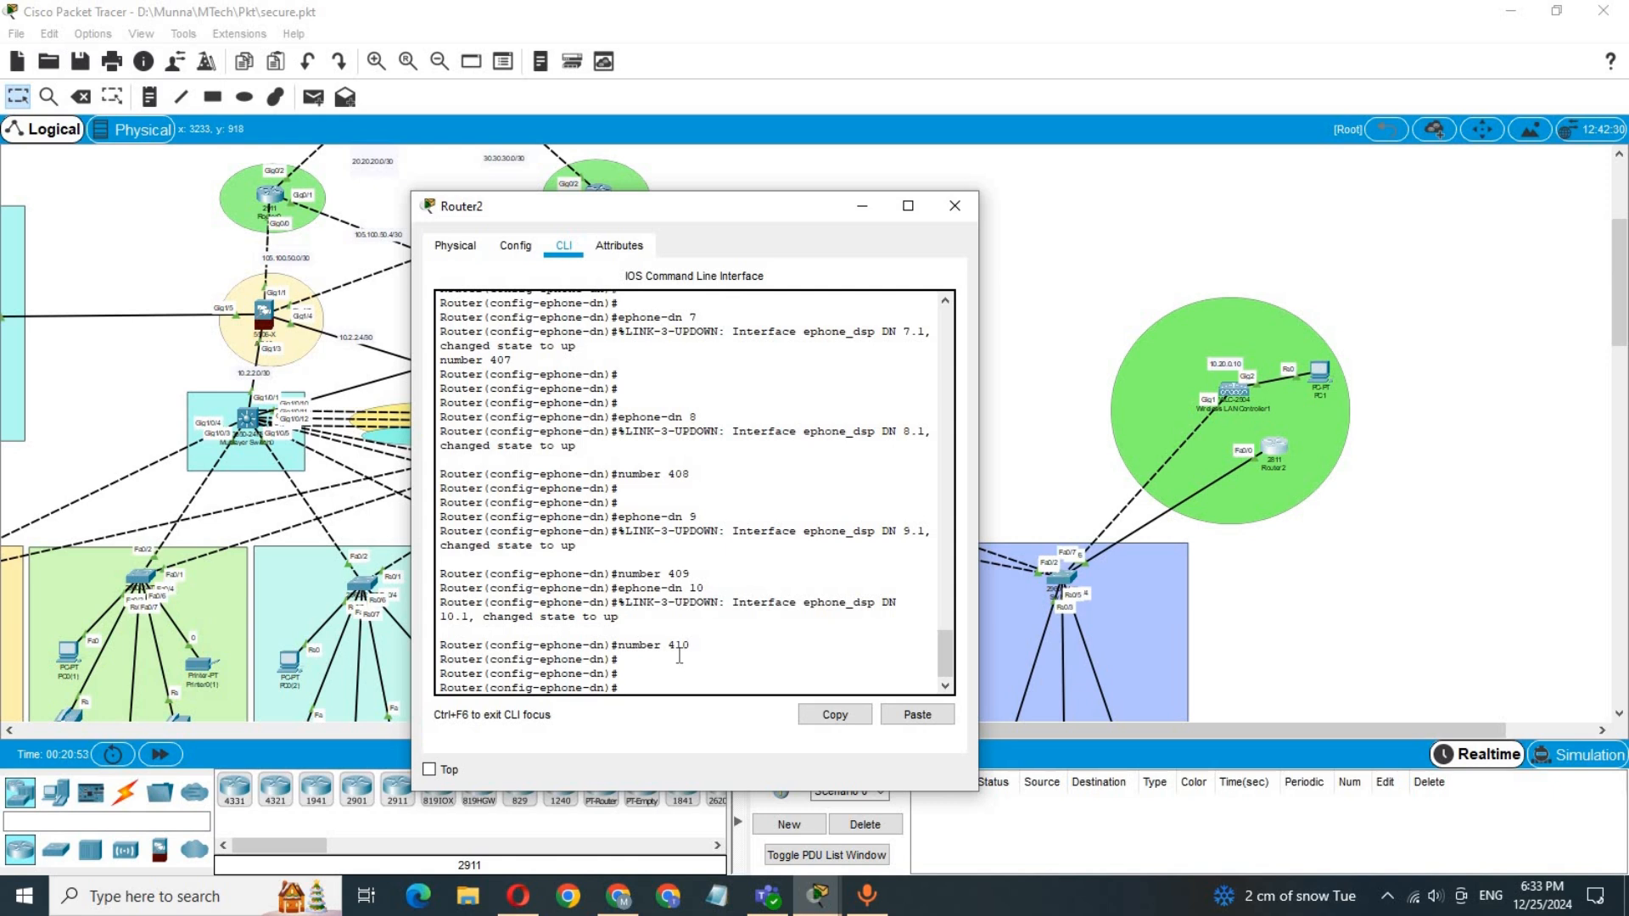
pyautogui.write('exir')
pyautogui.press('Return')
pyautogui.press('Return')
pyautogui.press('Return')
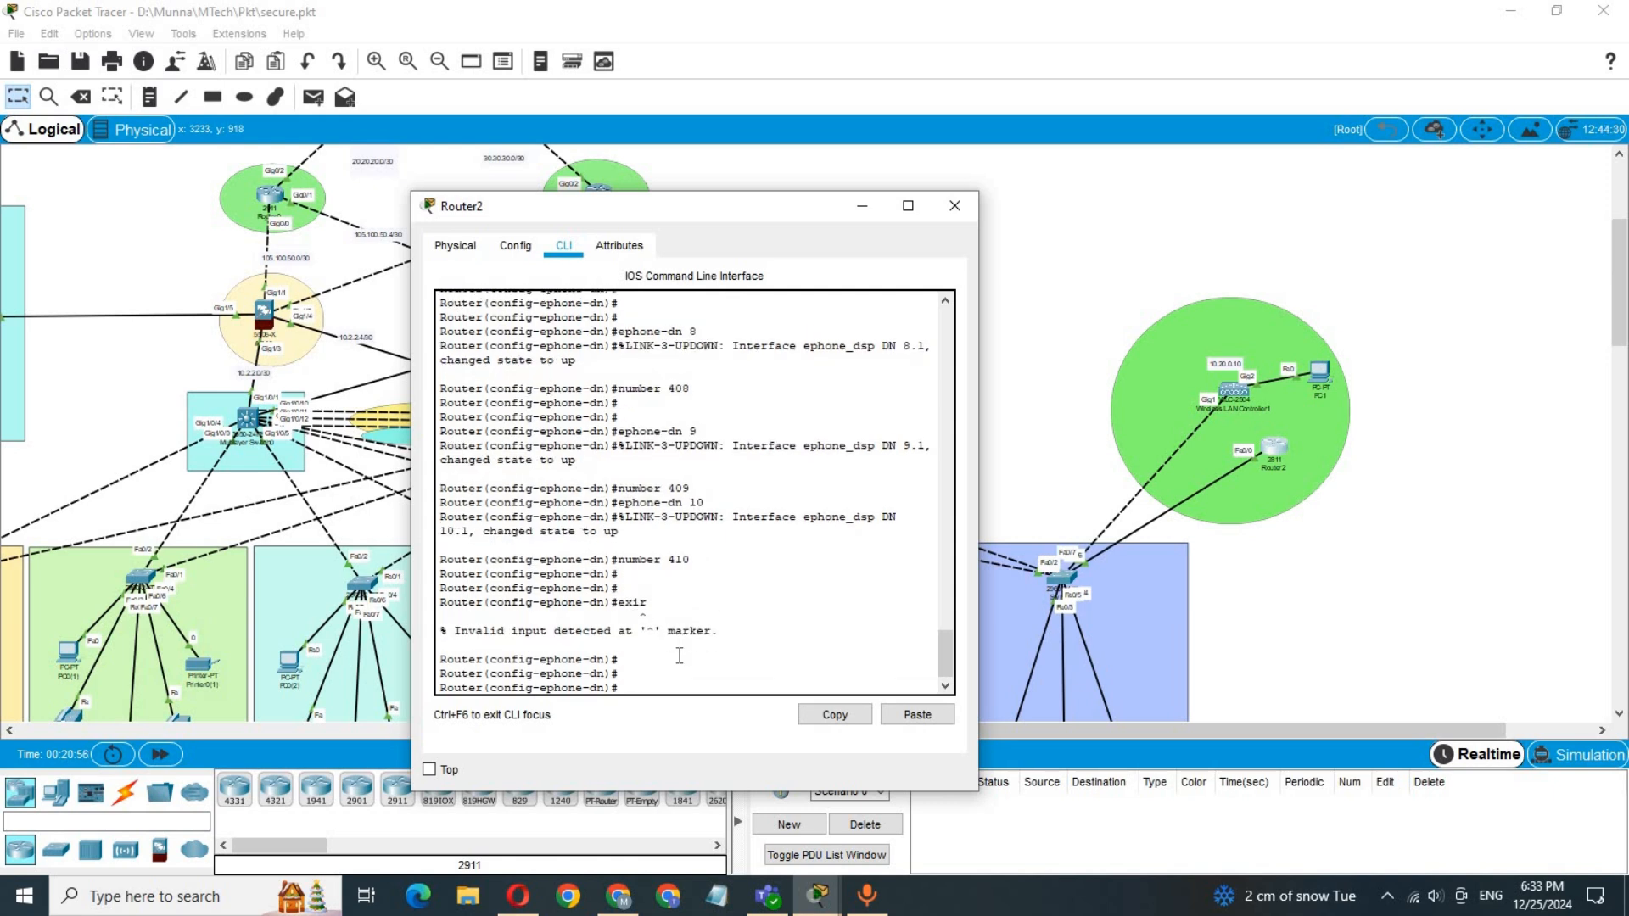
# Step: Save Router2's running configuration with do wr from ephone-dn configuration mode
pyautogui.write('do wr')
pyautogui.press('Return')
pyautogui.press('Return')
pyautogui.press('Return')
pyautogui.press('Return')
pyautogui.press('Return')
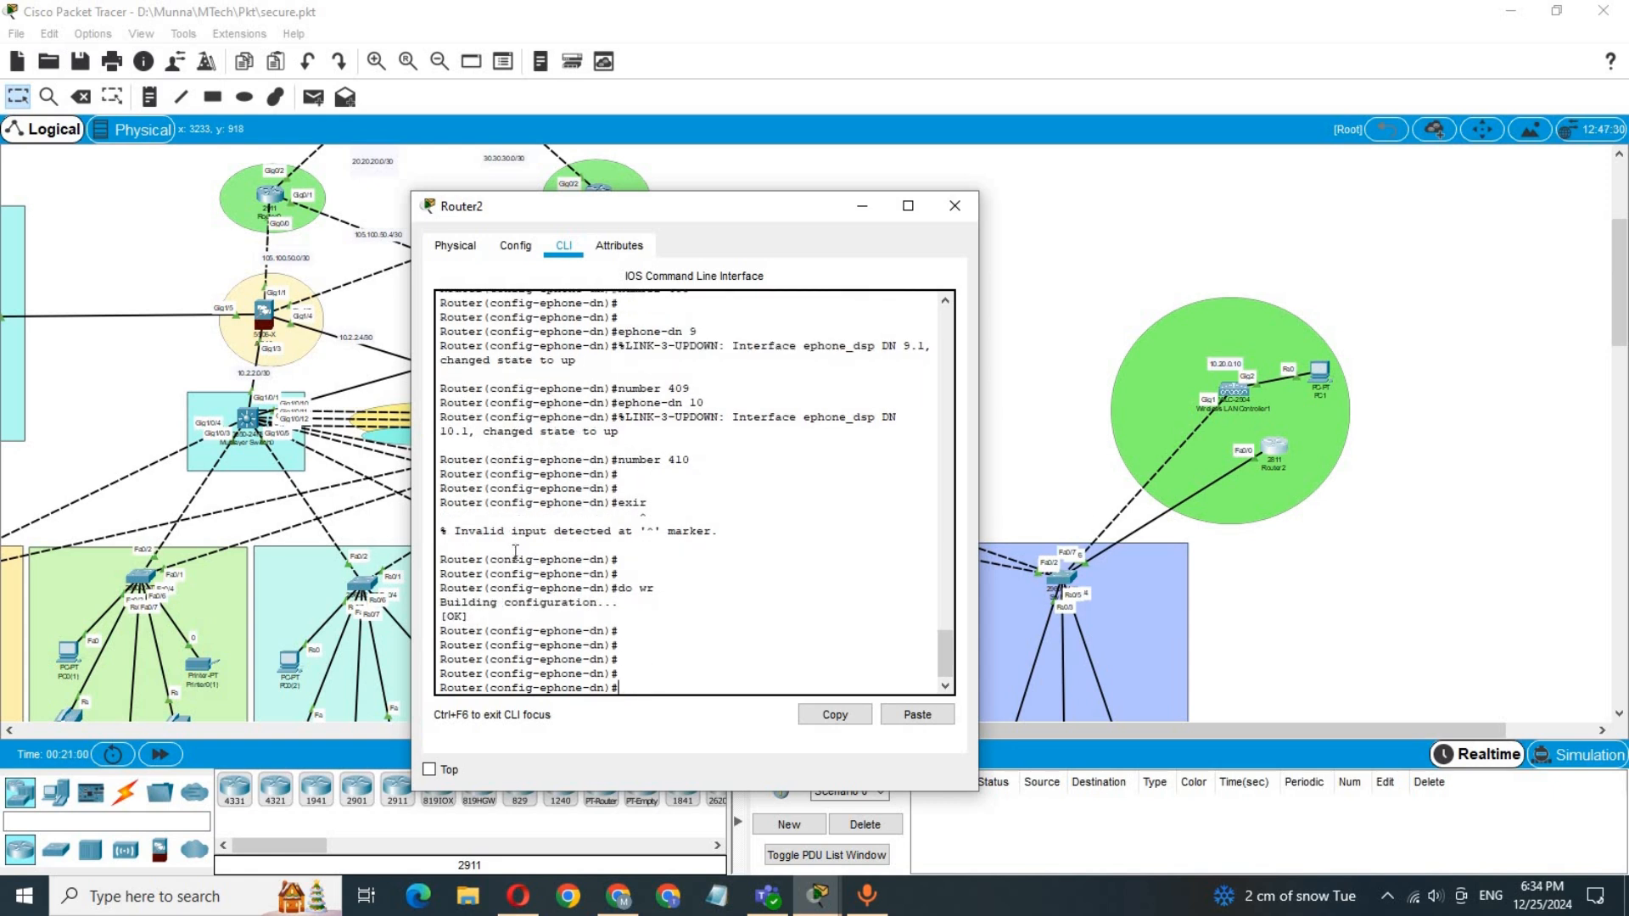
# Step: Exit ephone-dn configuration to global configuration mode and close the Router2 window
pyautogui.write('exit')
pyautogui.press('Return')
pyautogui.press('Return')
pyautogui.press('Return')
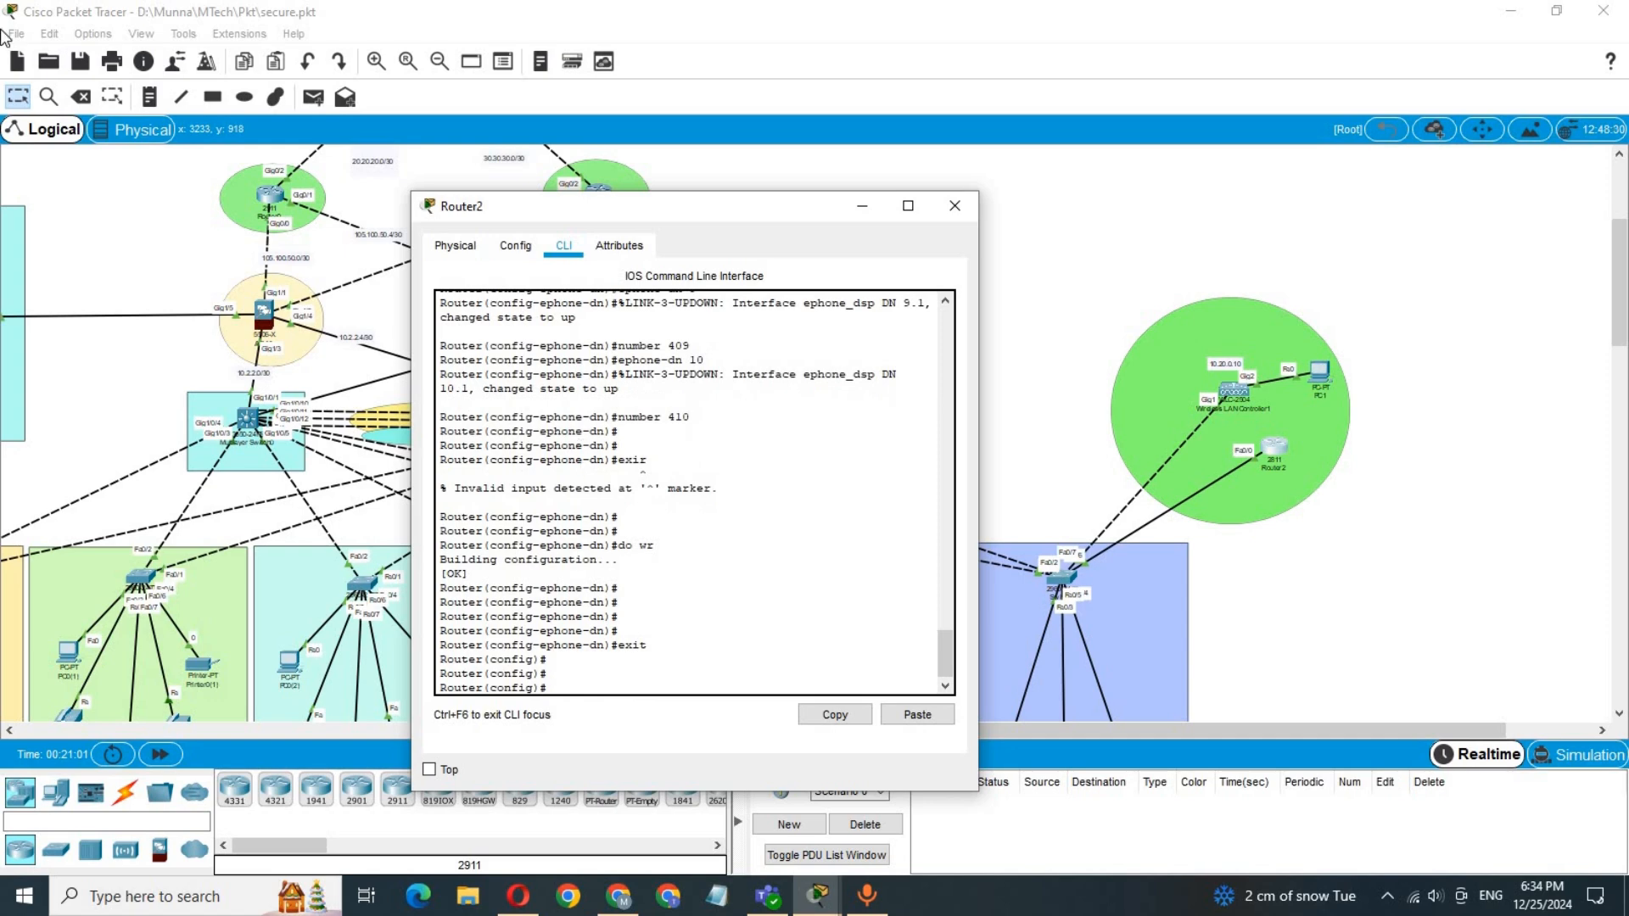
pyautogui.hotkey('alt', 'F4')
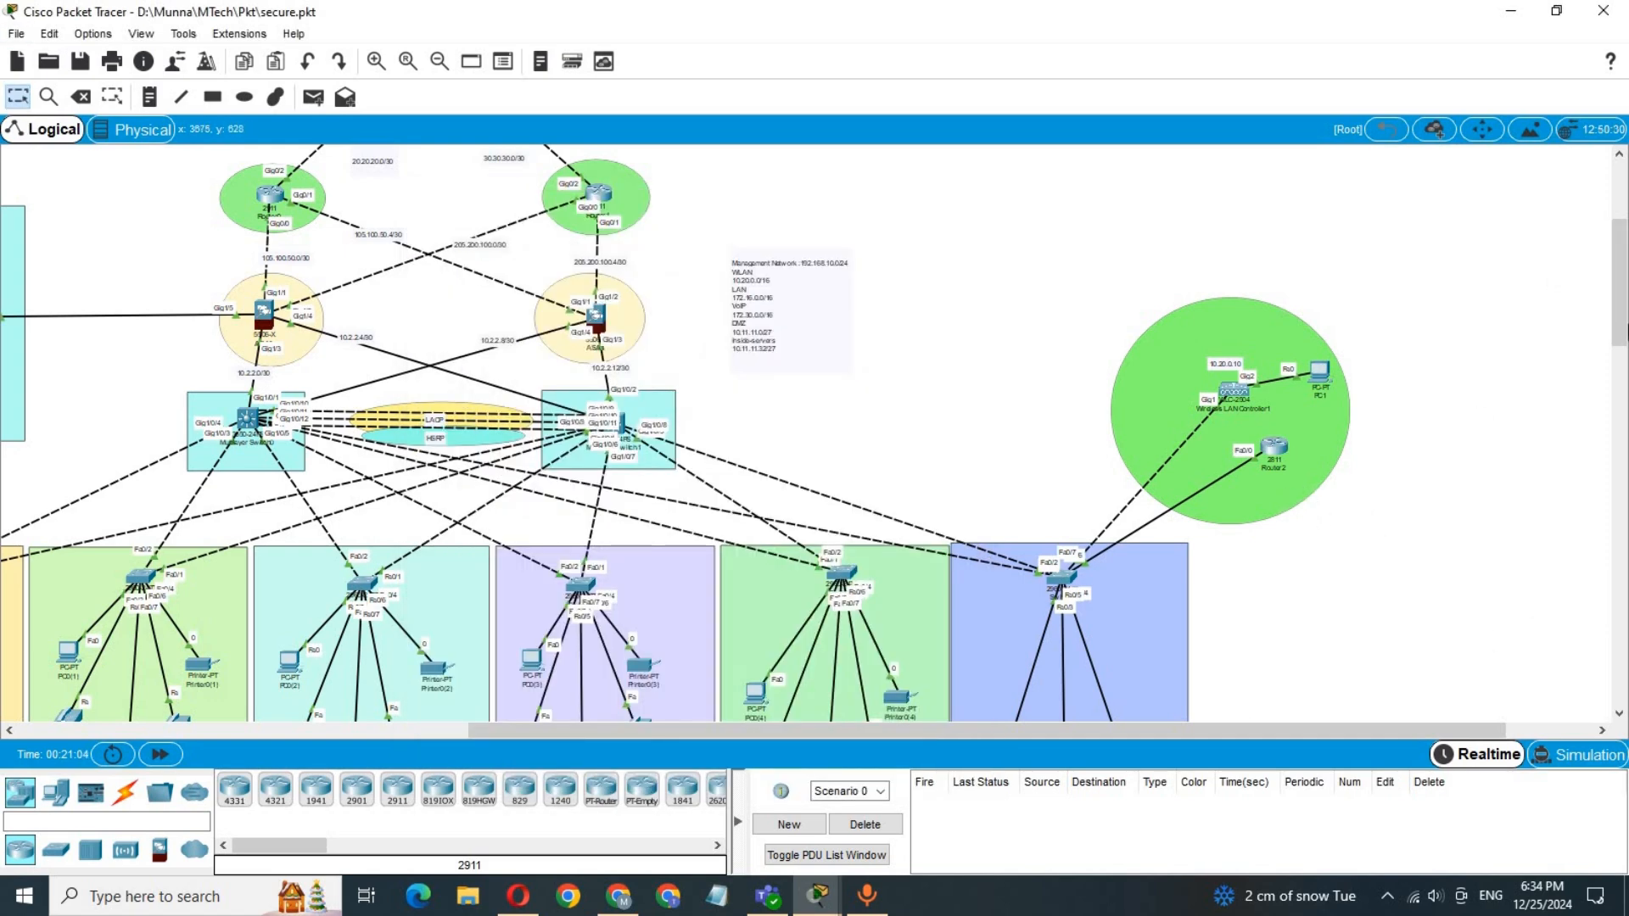
# Step: Add a new PC to the empty workspace area just outside the yellow department block
pyautogui.moveTo(1625, 346); pyautogui.dragTo(1626, 390)
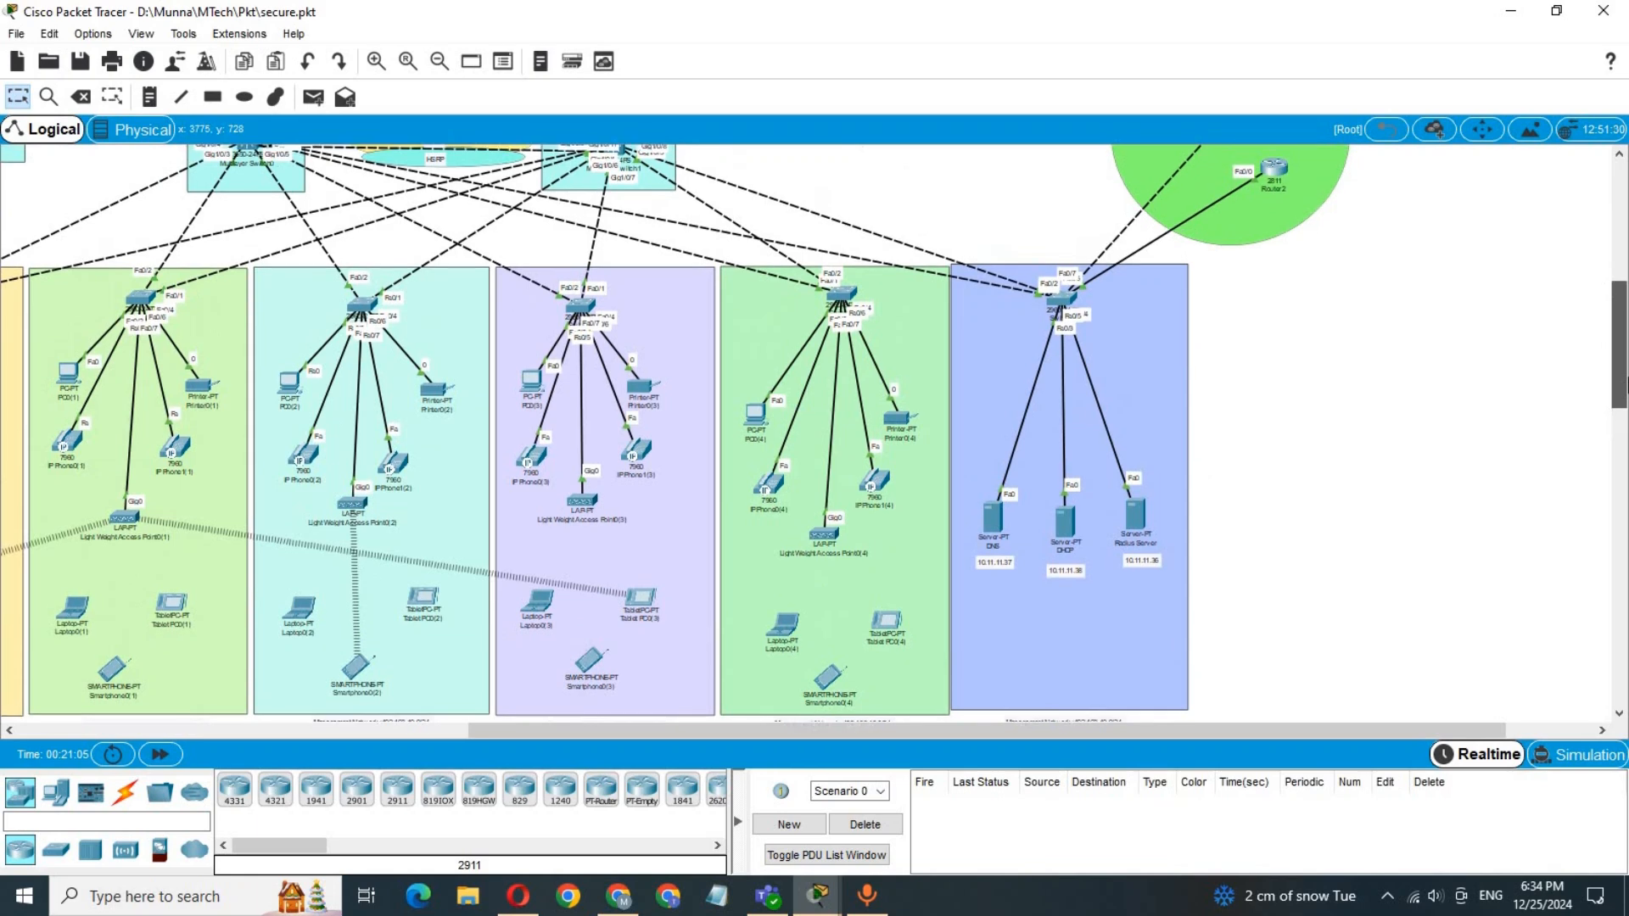
pyautogui.moveTo(492, 726); pyautogui.dragTo(329, 548)
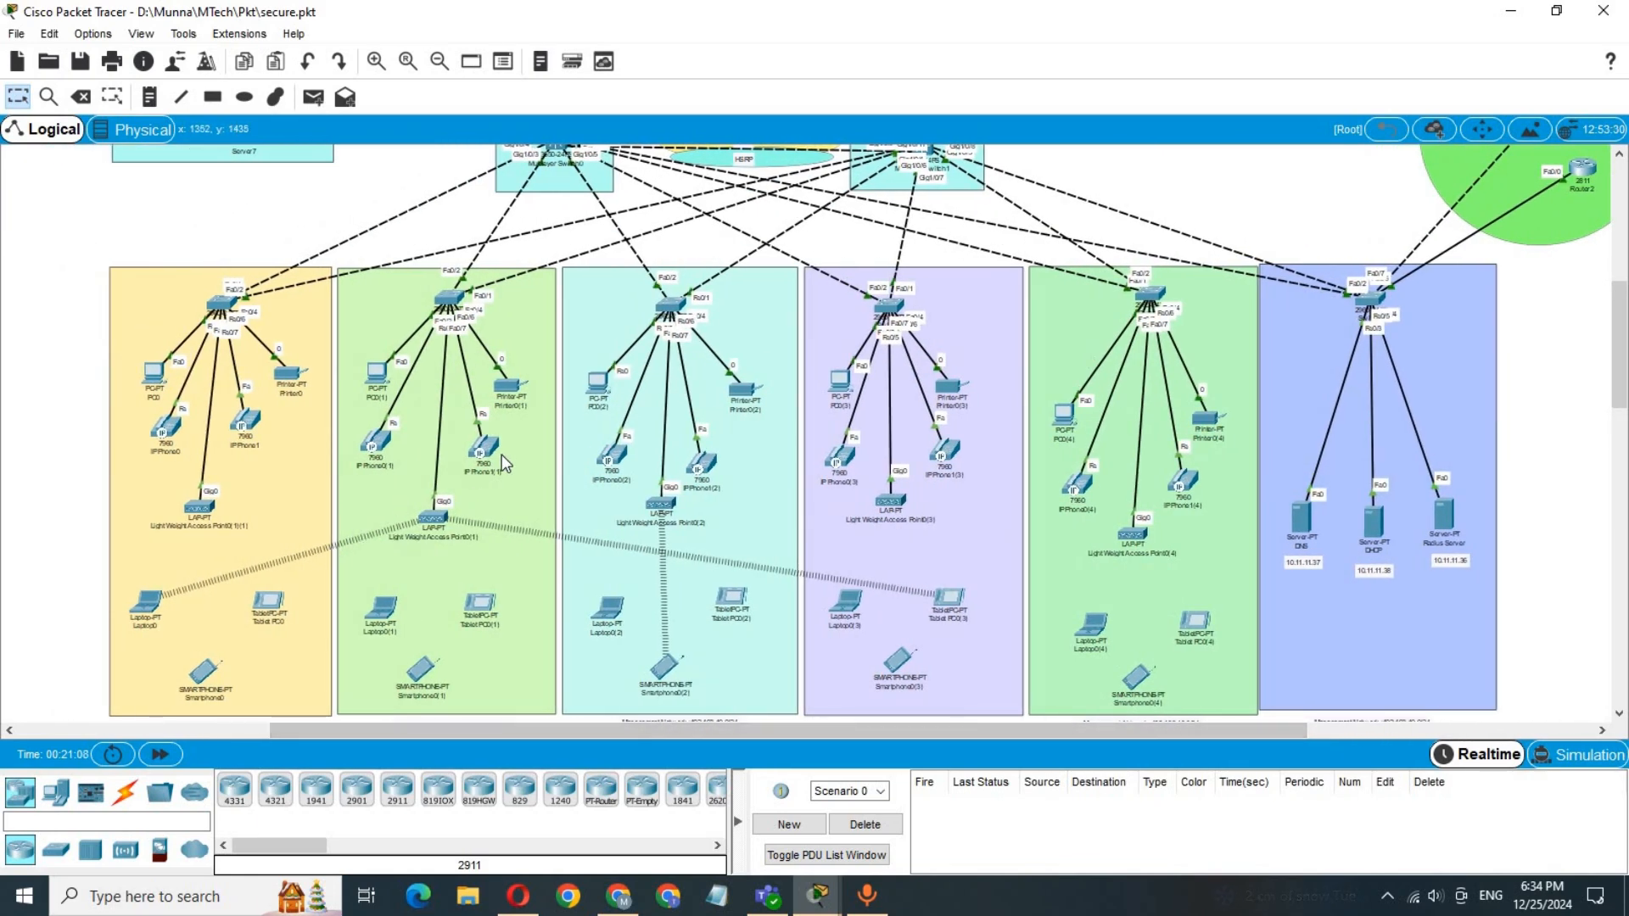
pyautogui.moveTo(495, 452)
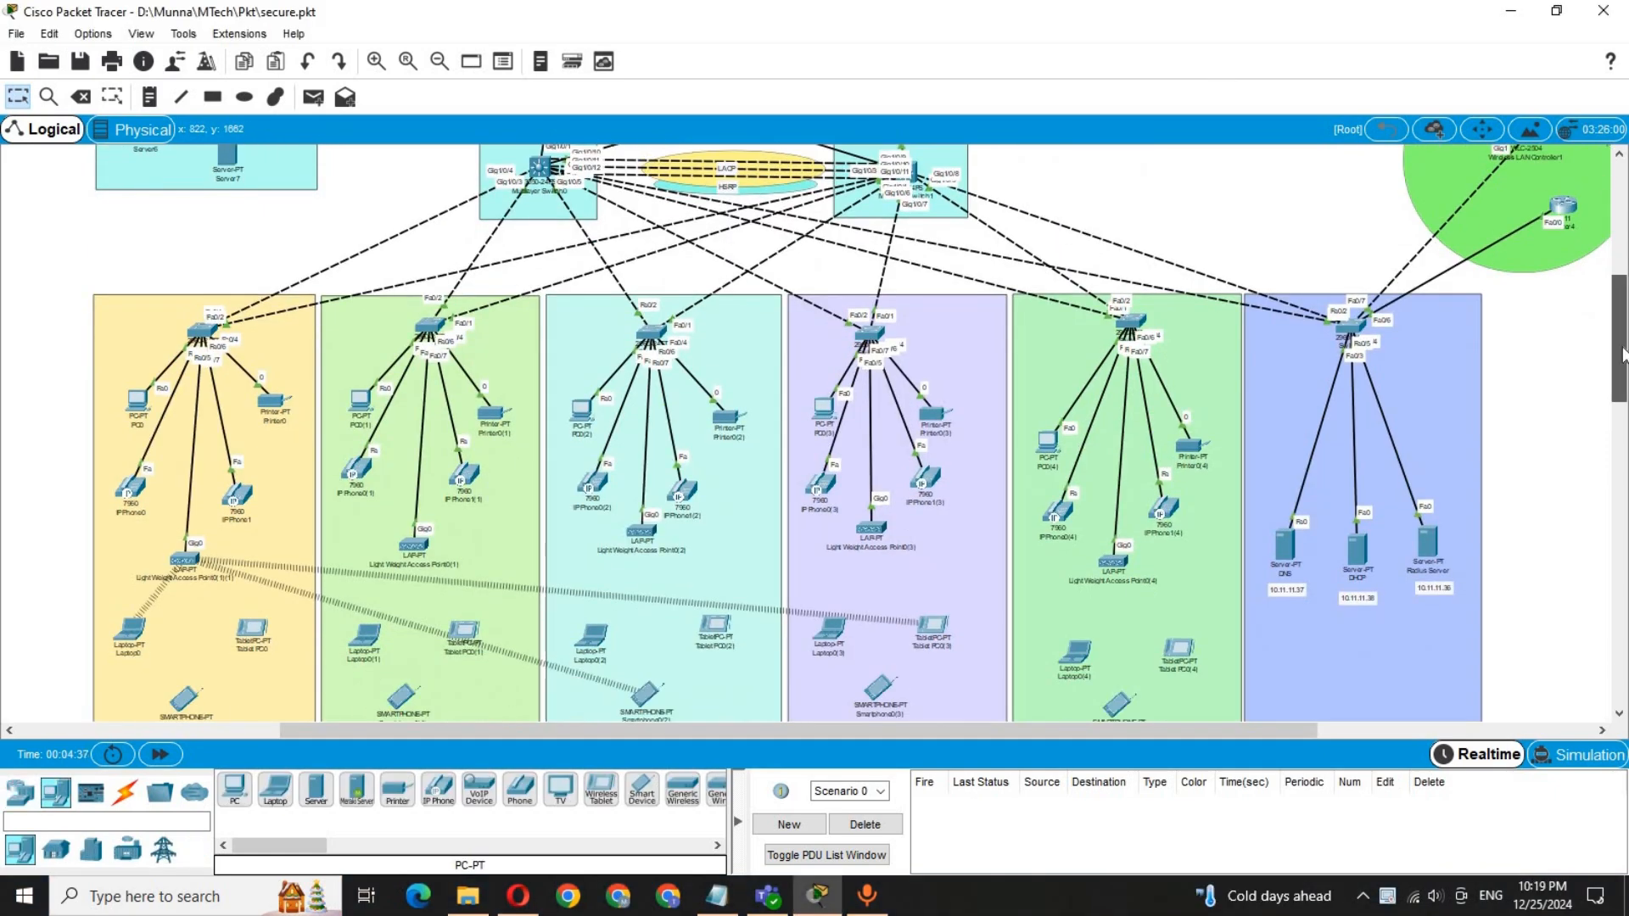
pyautogui.scroll(1, 1622, 348)
pyautogui.scroll(1, 1622, 348)
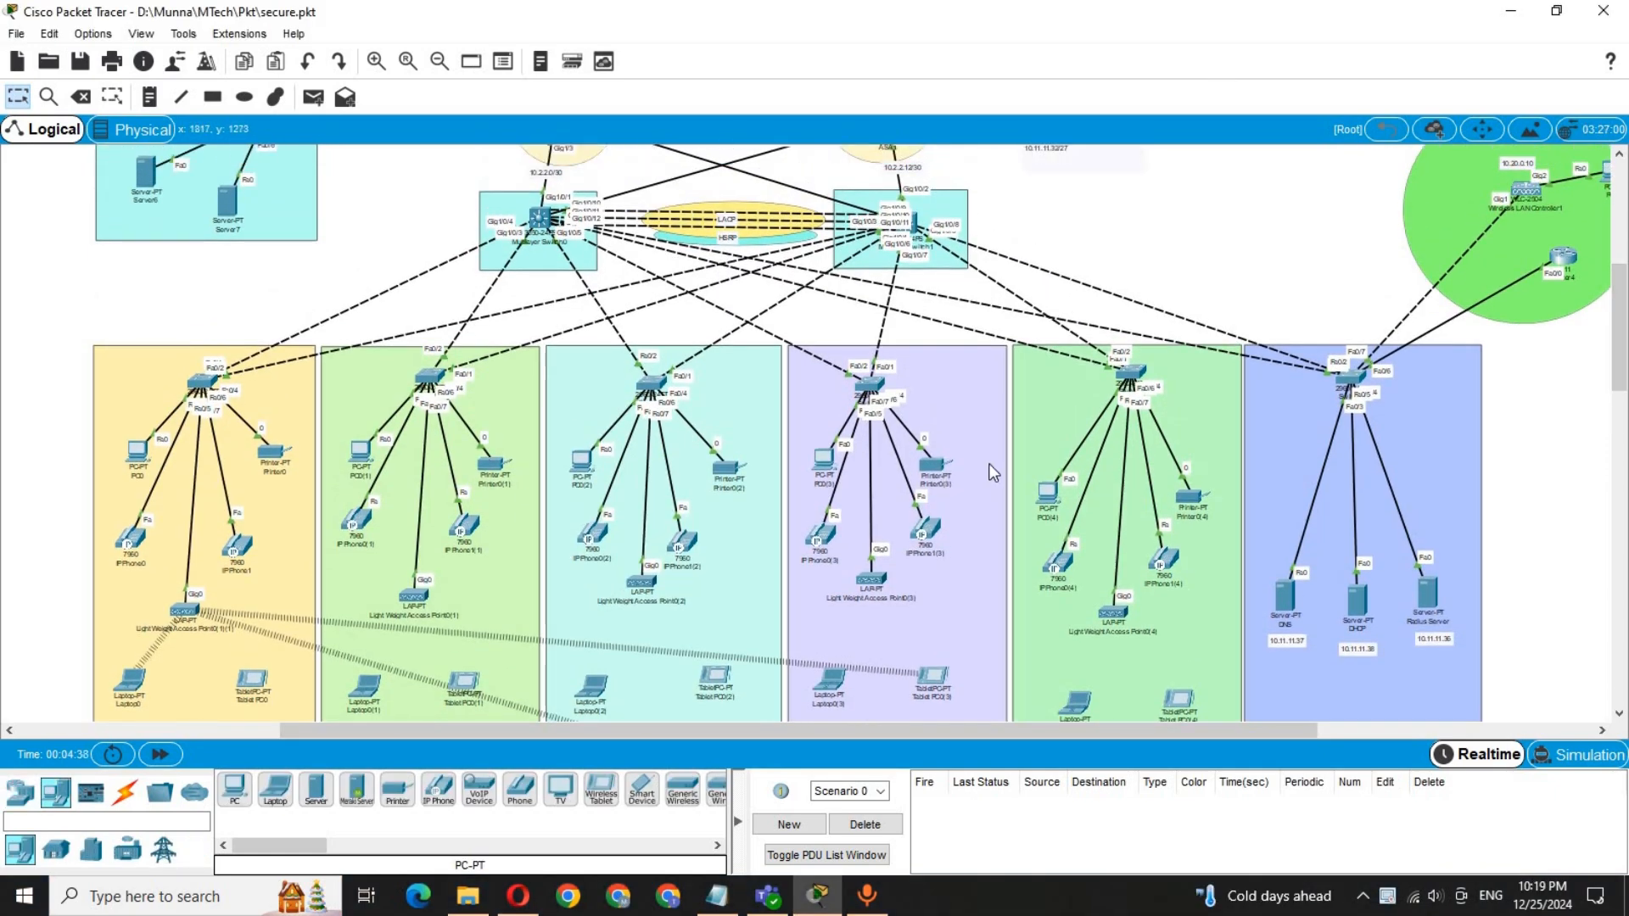
pyautogui.moveTo(1065, 567)
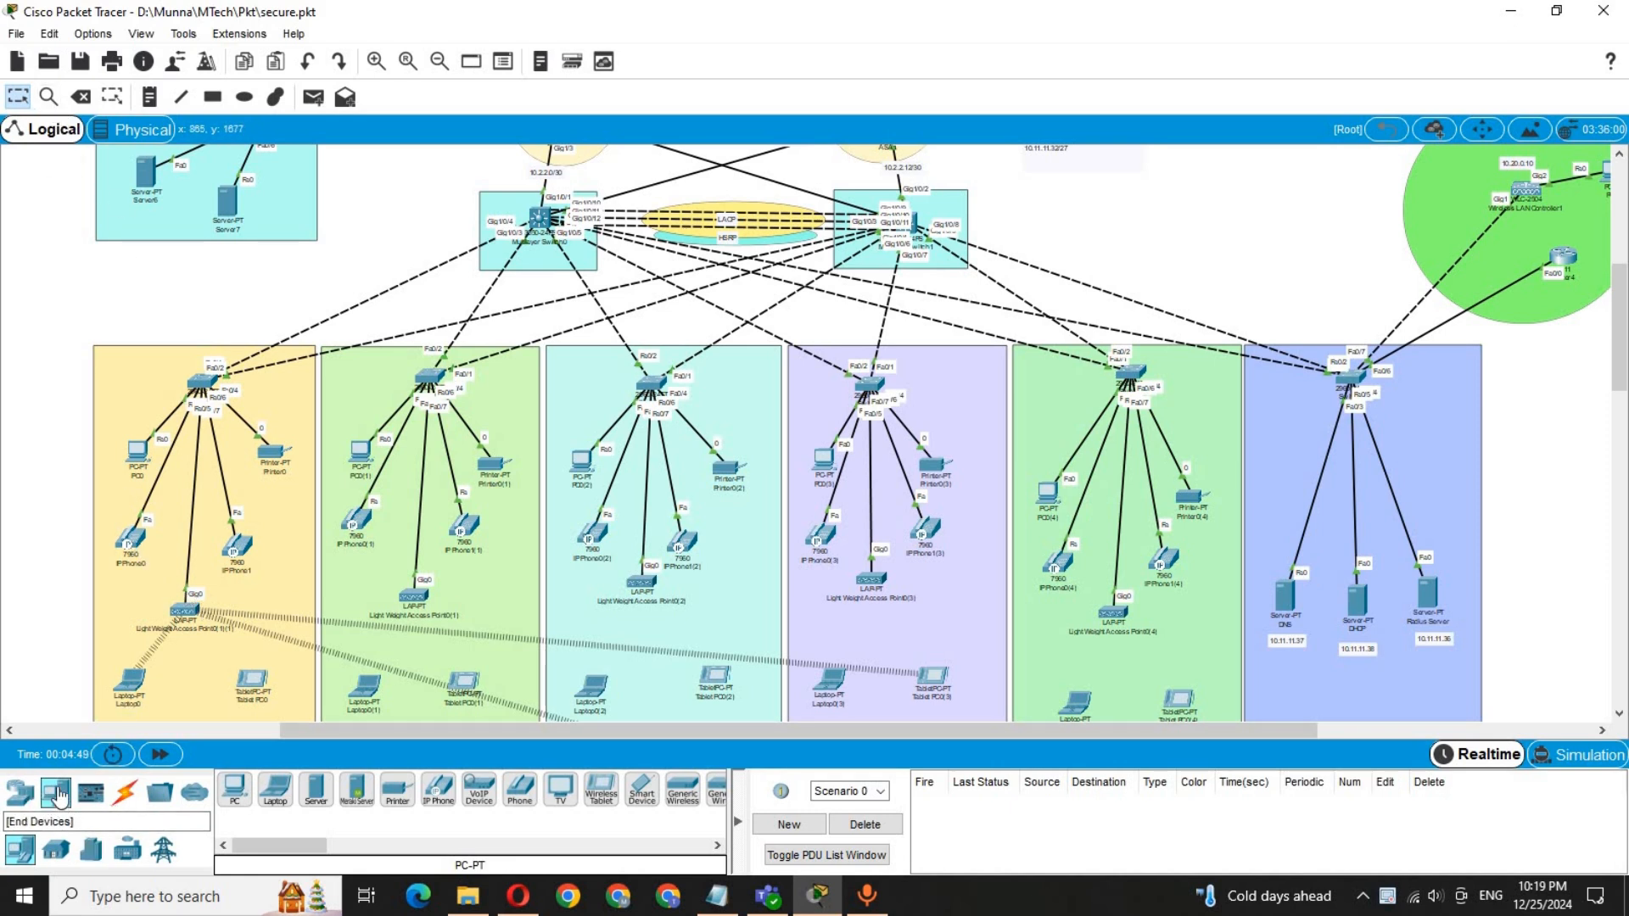
pyautogui.click(237, 789)
pyautogui.click(32, 370)
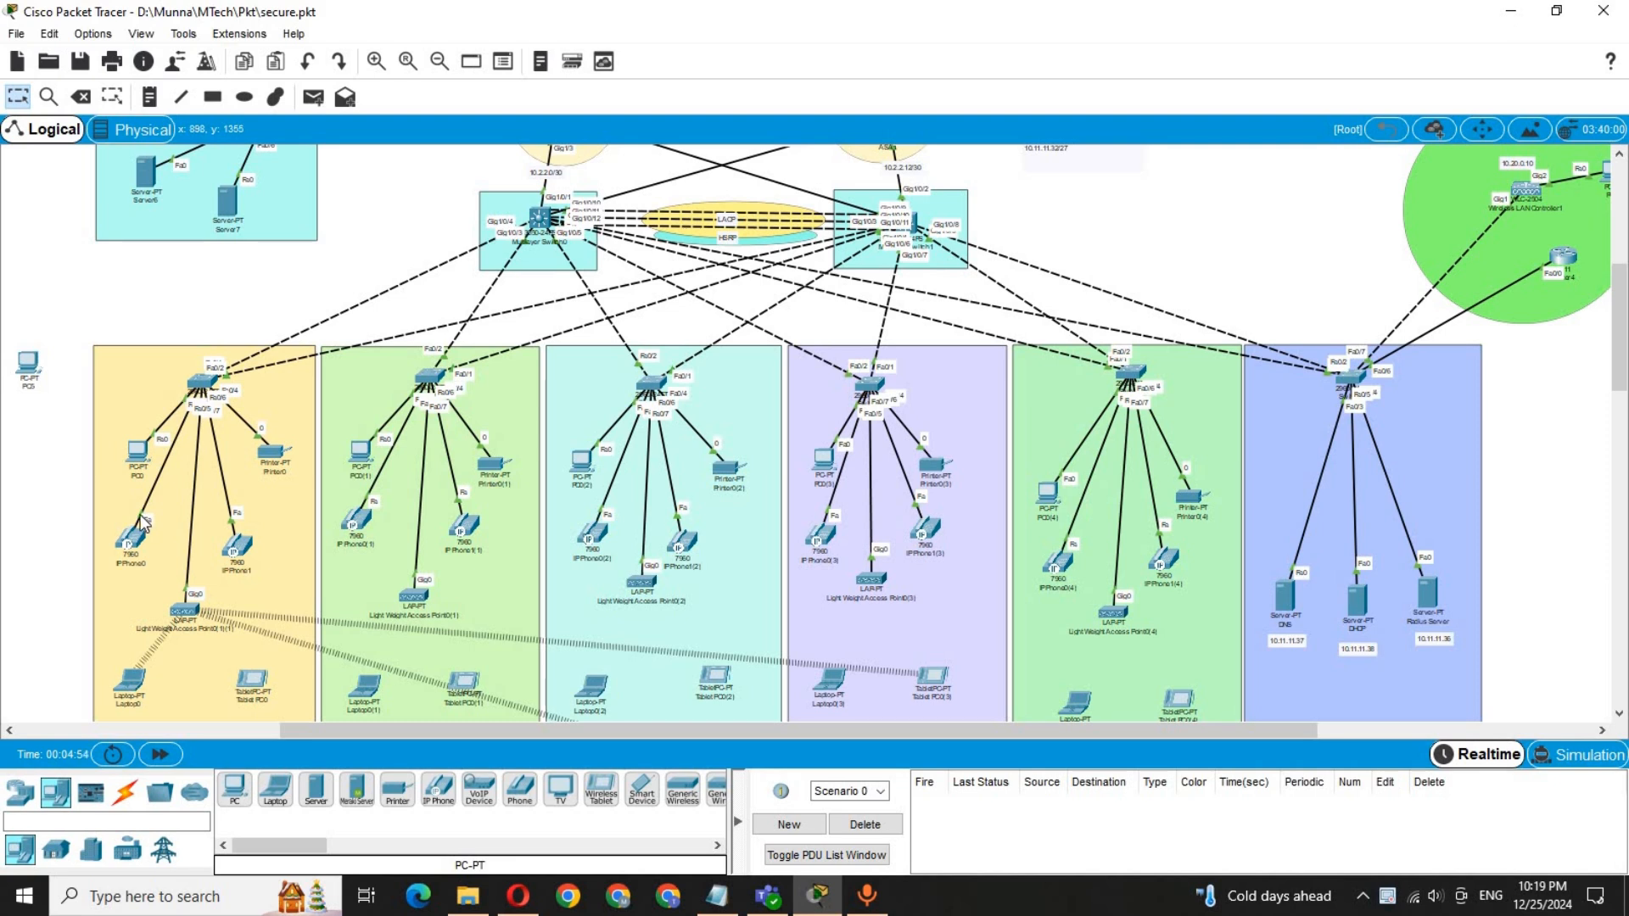
# Step: Move the IPPhone0 end of its switch cable onto PC5's Fa0 port and reposition PC5 closer to the yellow block
pyautogui.moveTo(146, 516); pyautogui.dragTo(38, 360)
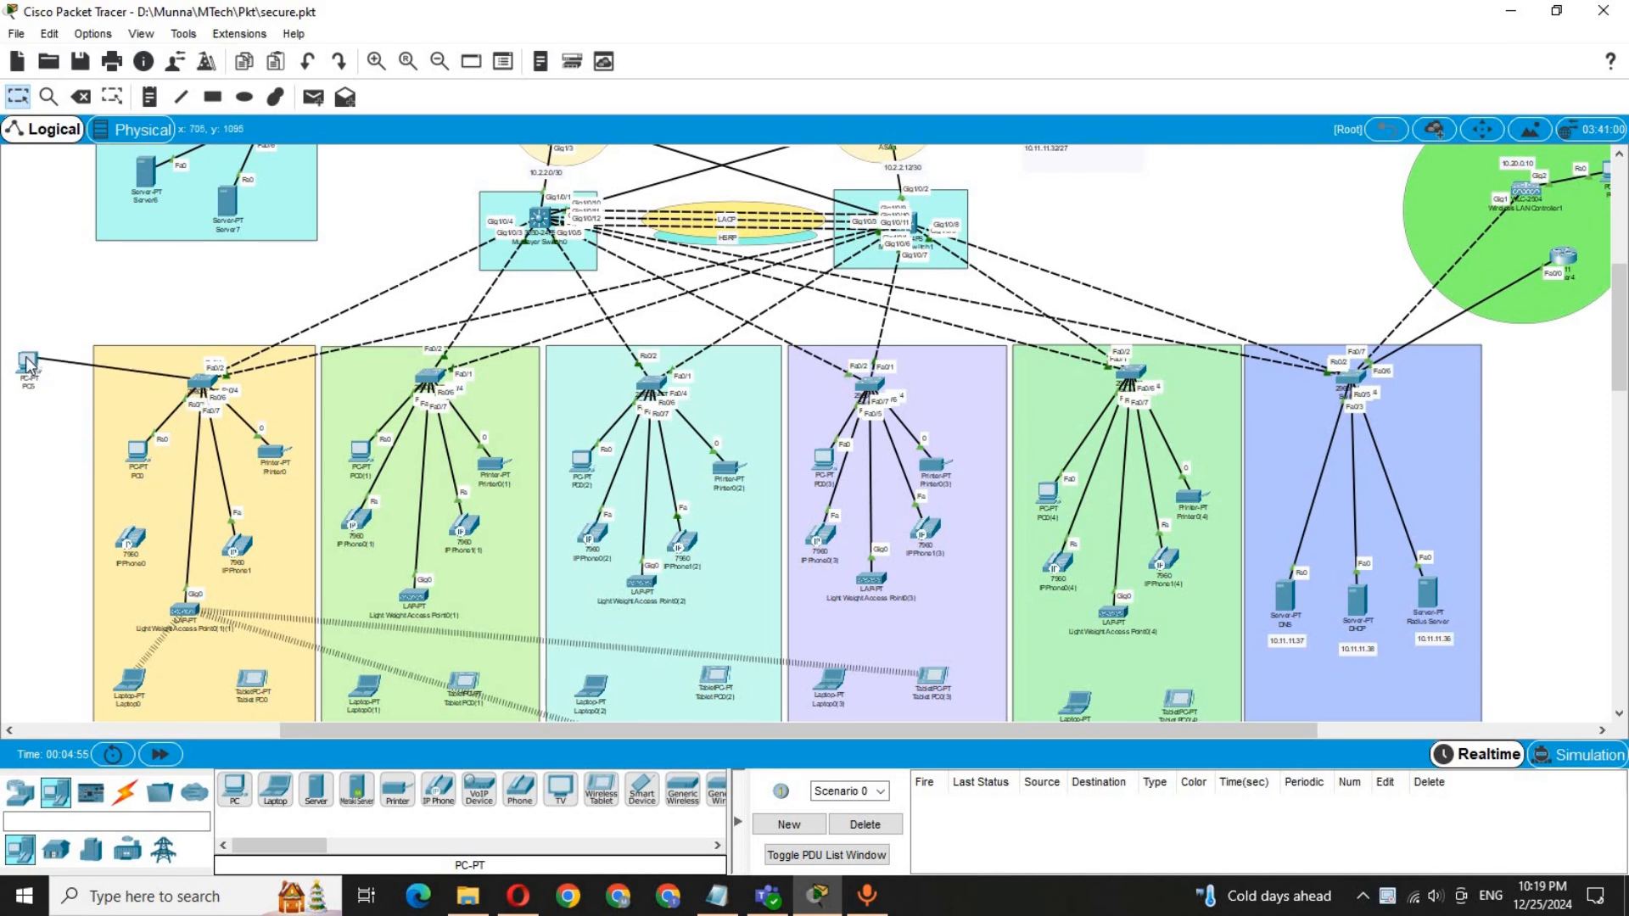
pyautogui.click(35, 361)
pyautogui.click(85, 439)
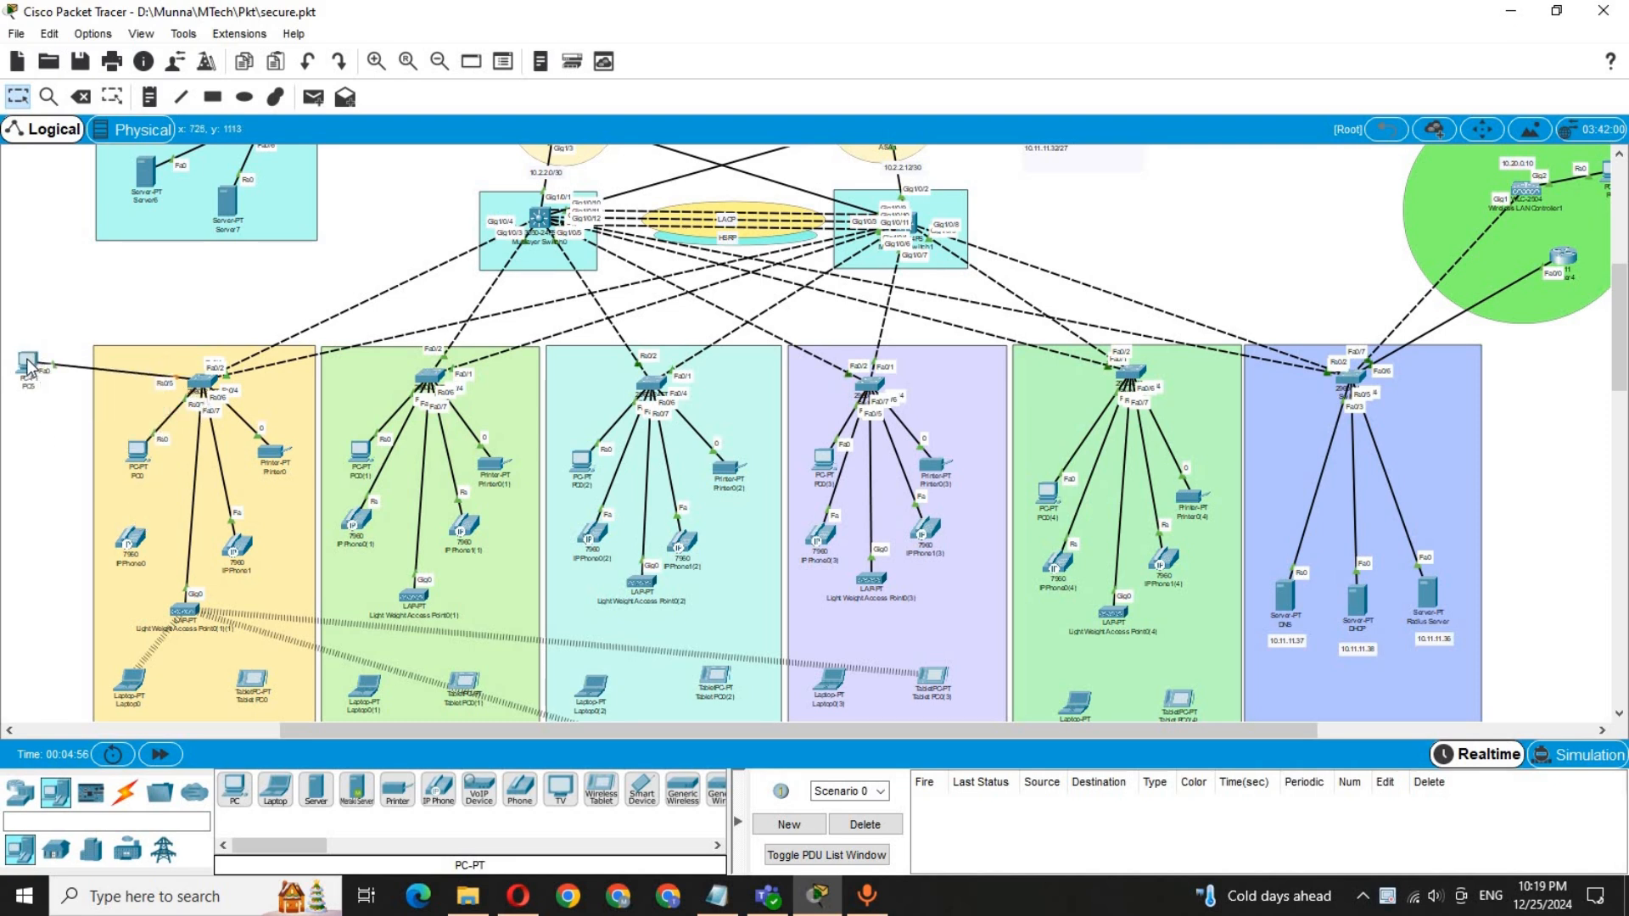
pyautogui.moveTo(28, 363); pyautogui.dragTo(45, 480)
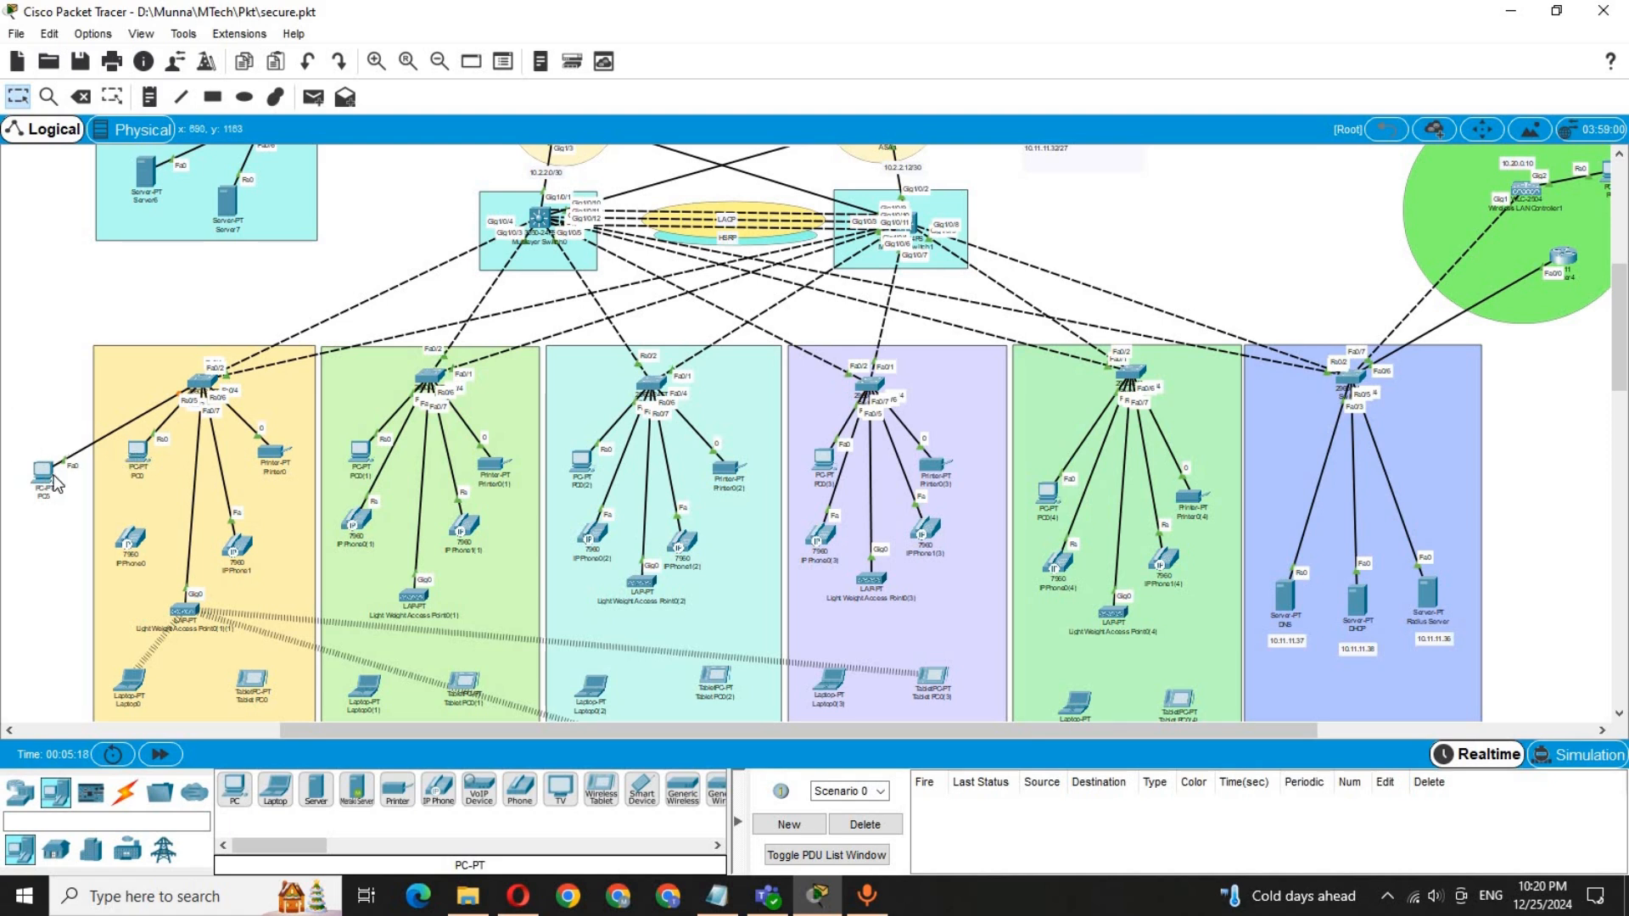
pyautogui.moveTo(142, 454); pyautogui.dragTo(138, 462)
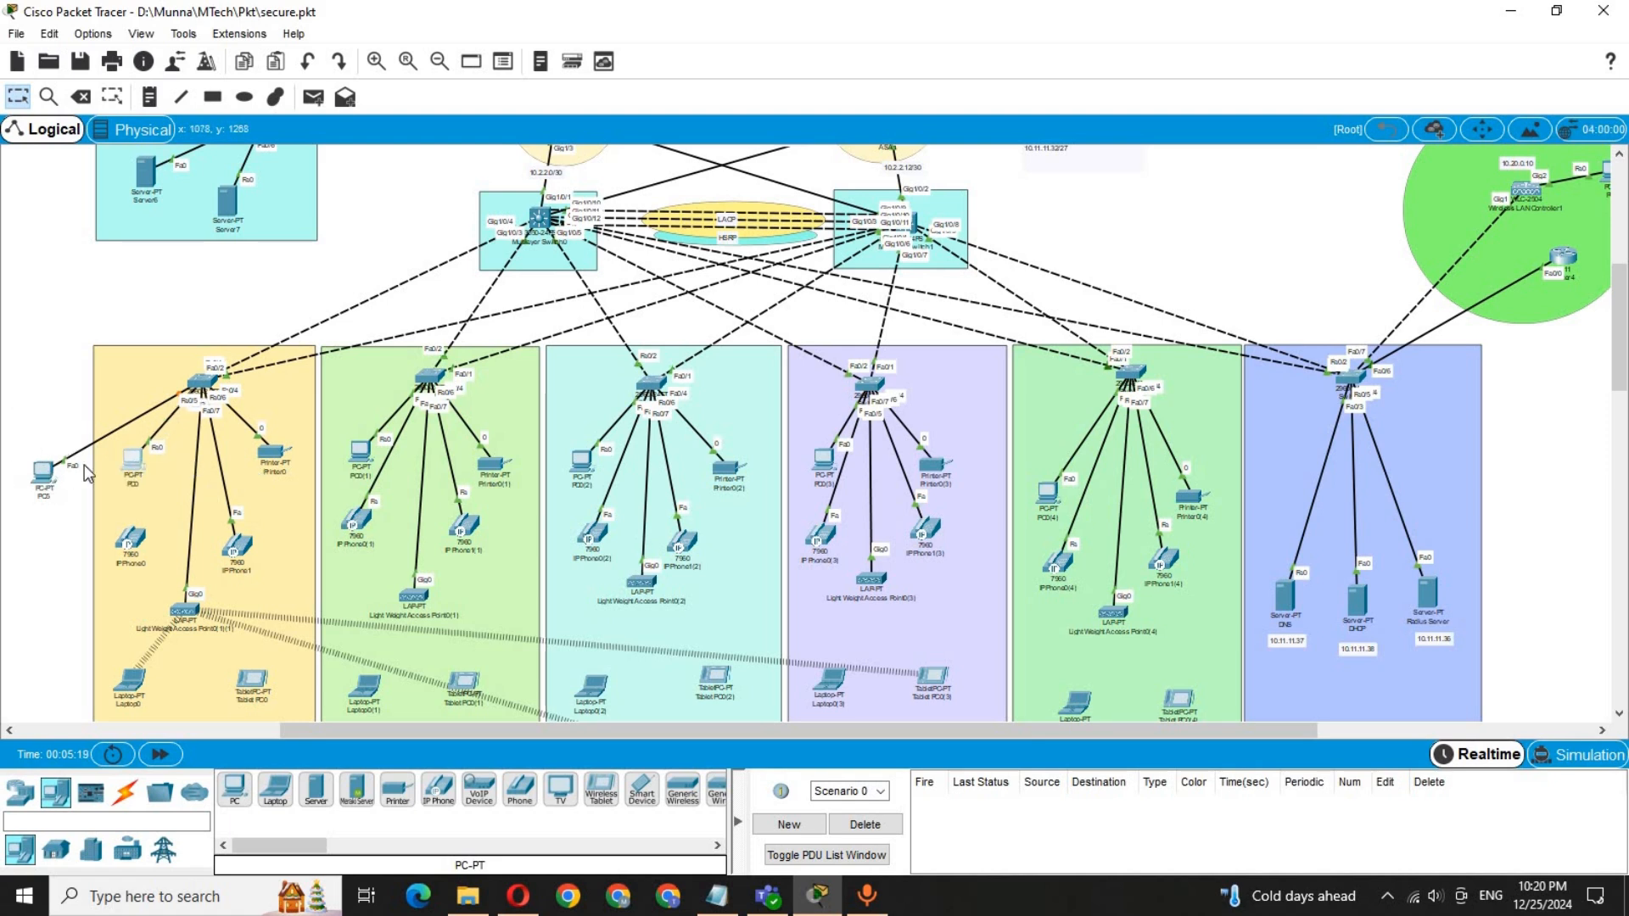
# Step: Set PC5's IP configuration to DHCP, re-request an address through Static and DHCP, and close the IP settings
pyautogui.click(43, 472)
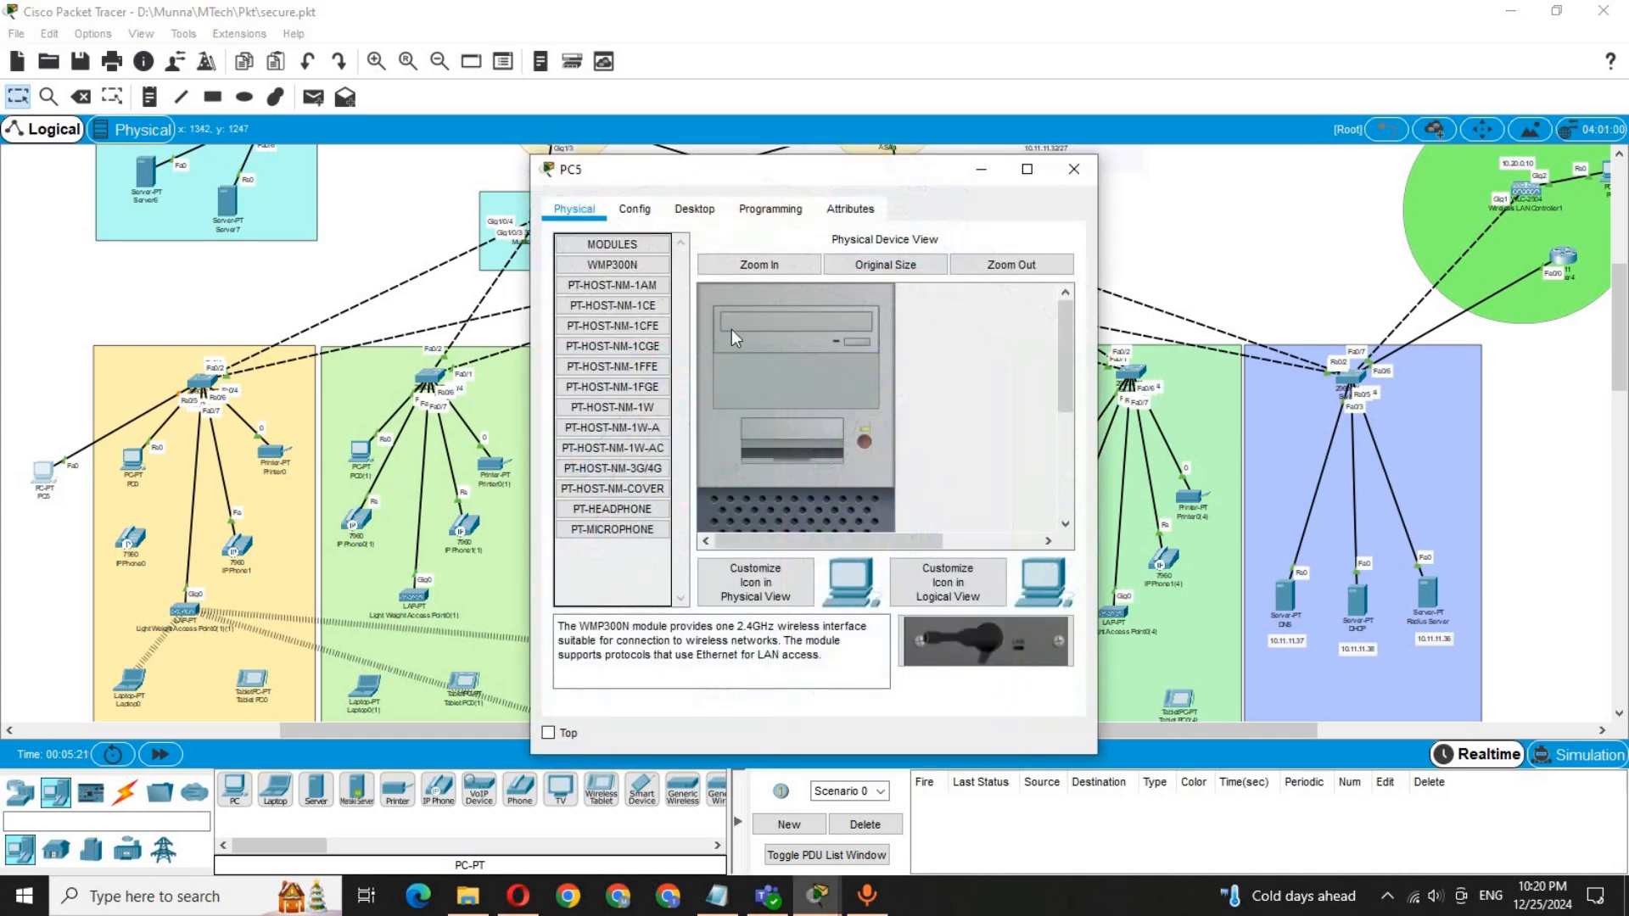
pyautogui.click(696, 212)
pyautogui.click(629, 300)
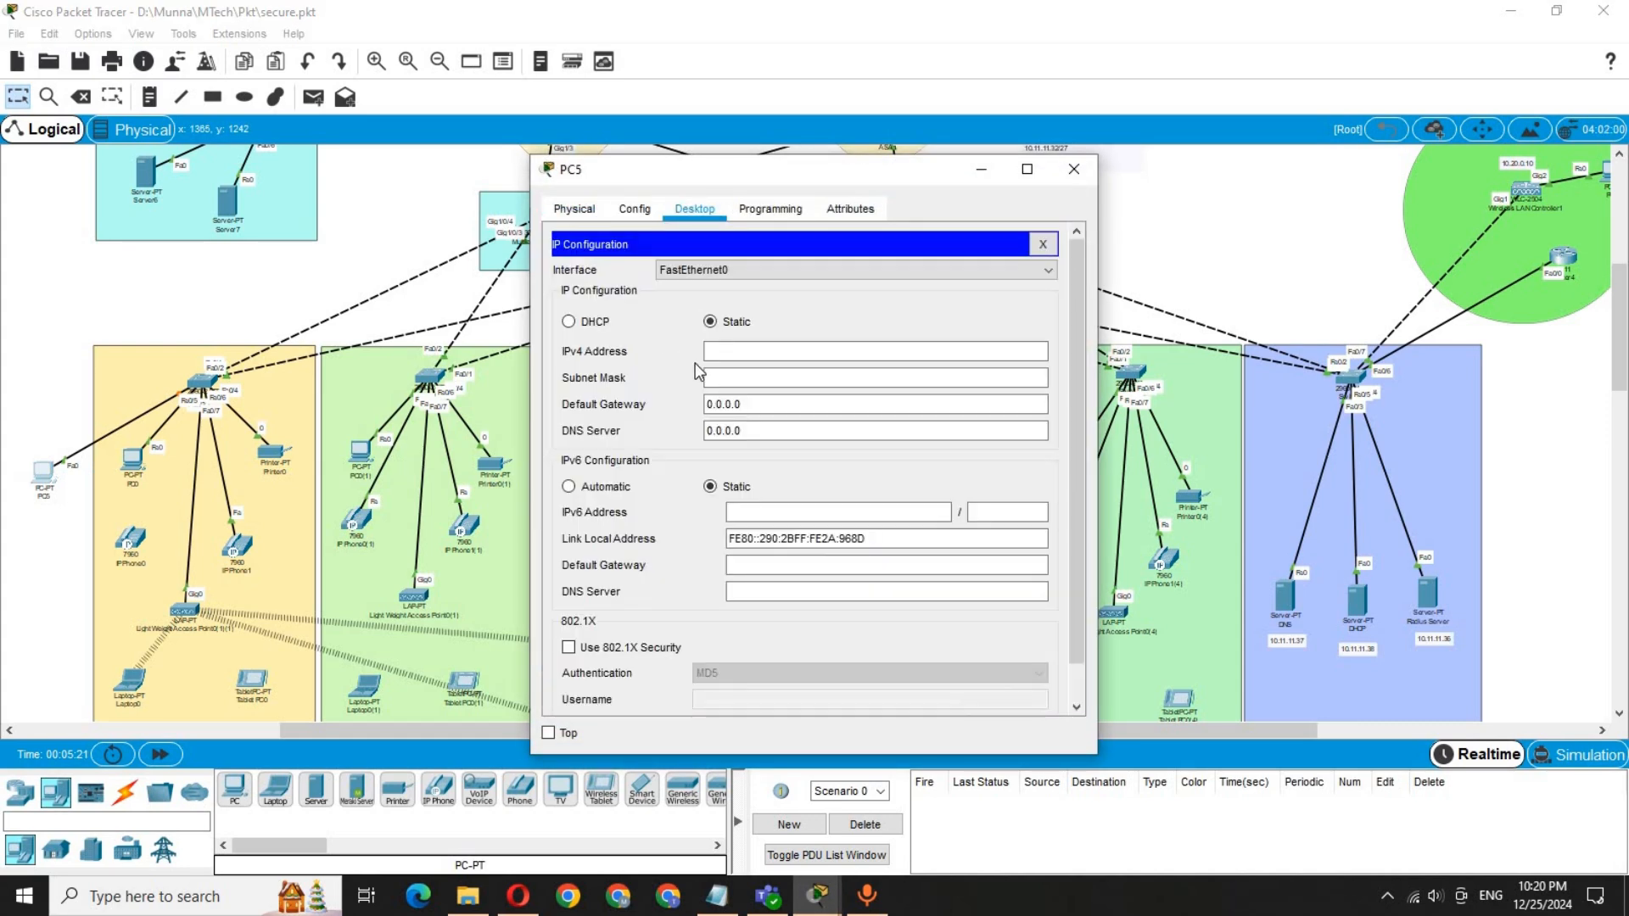
pyautogui.click(594, 324)
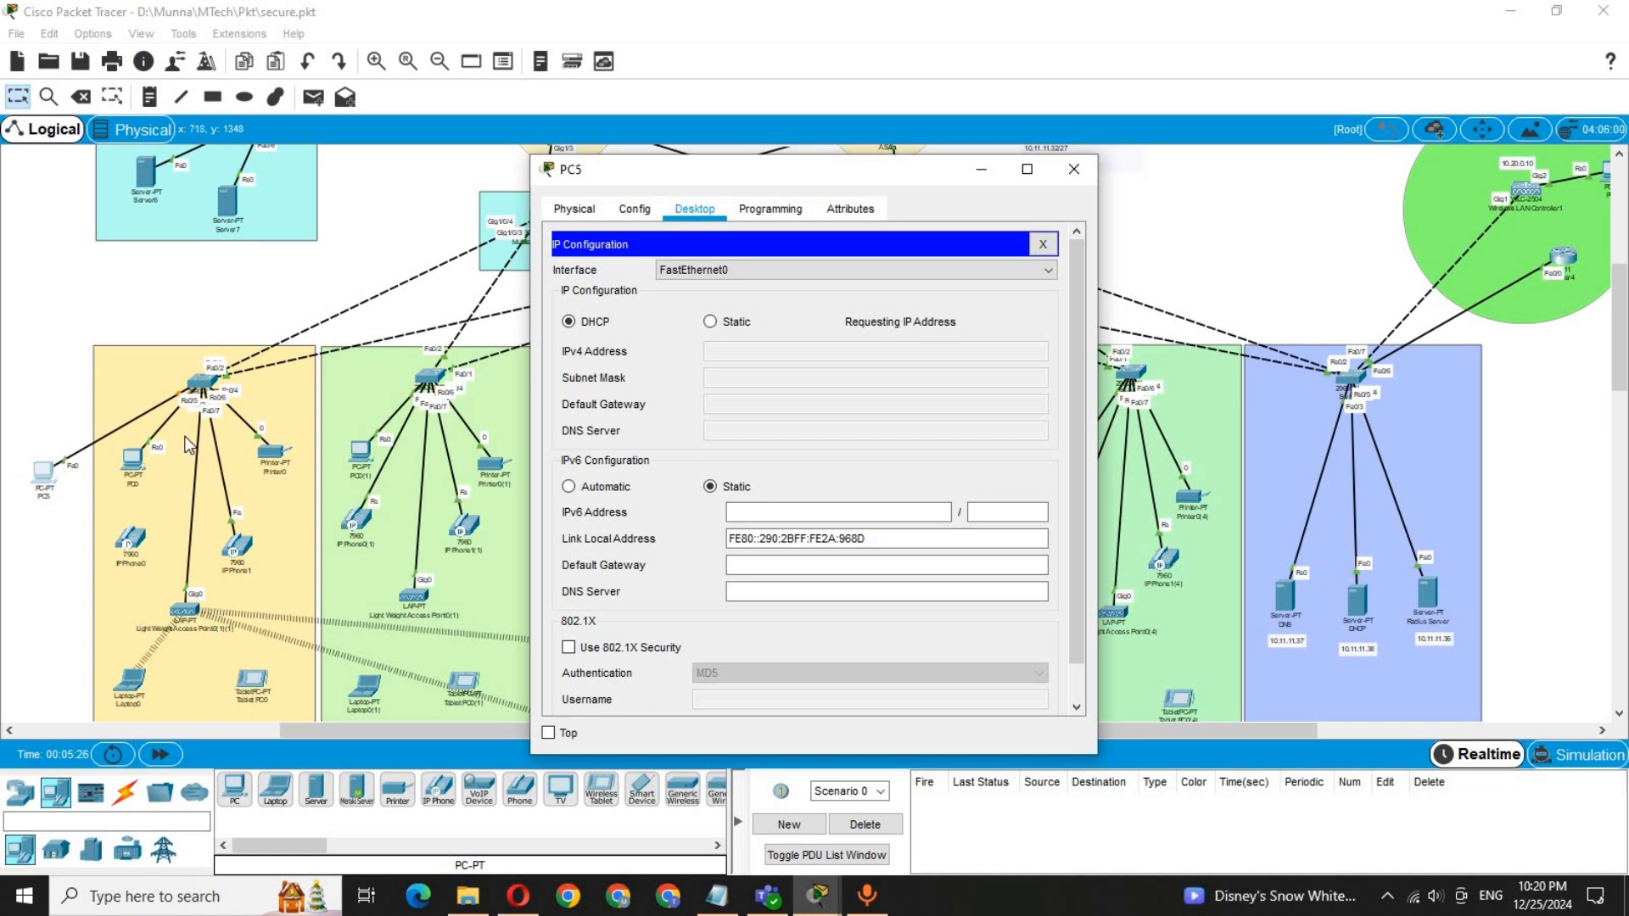
pyautogui.click(711, 322)
pyautogui.click(594, 325)
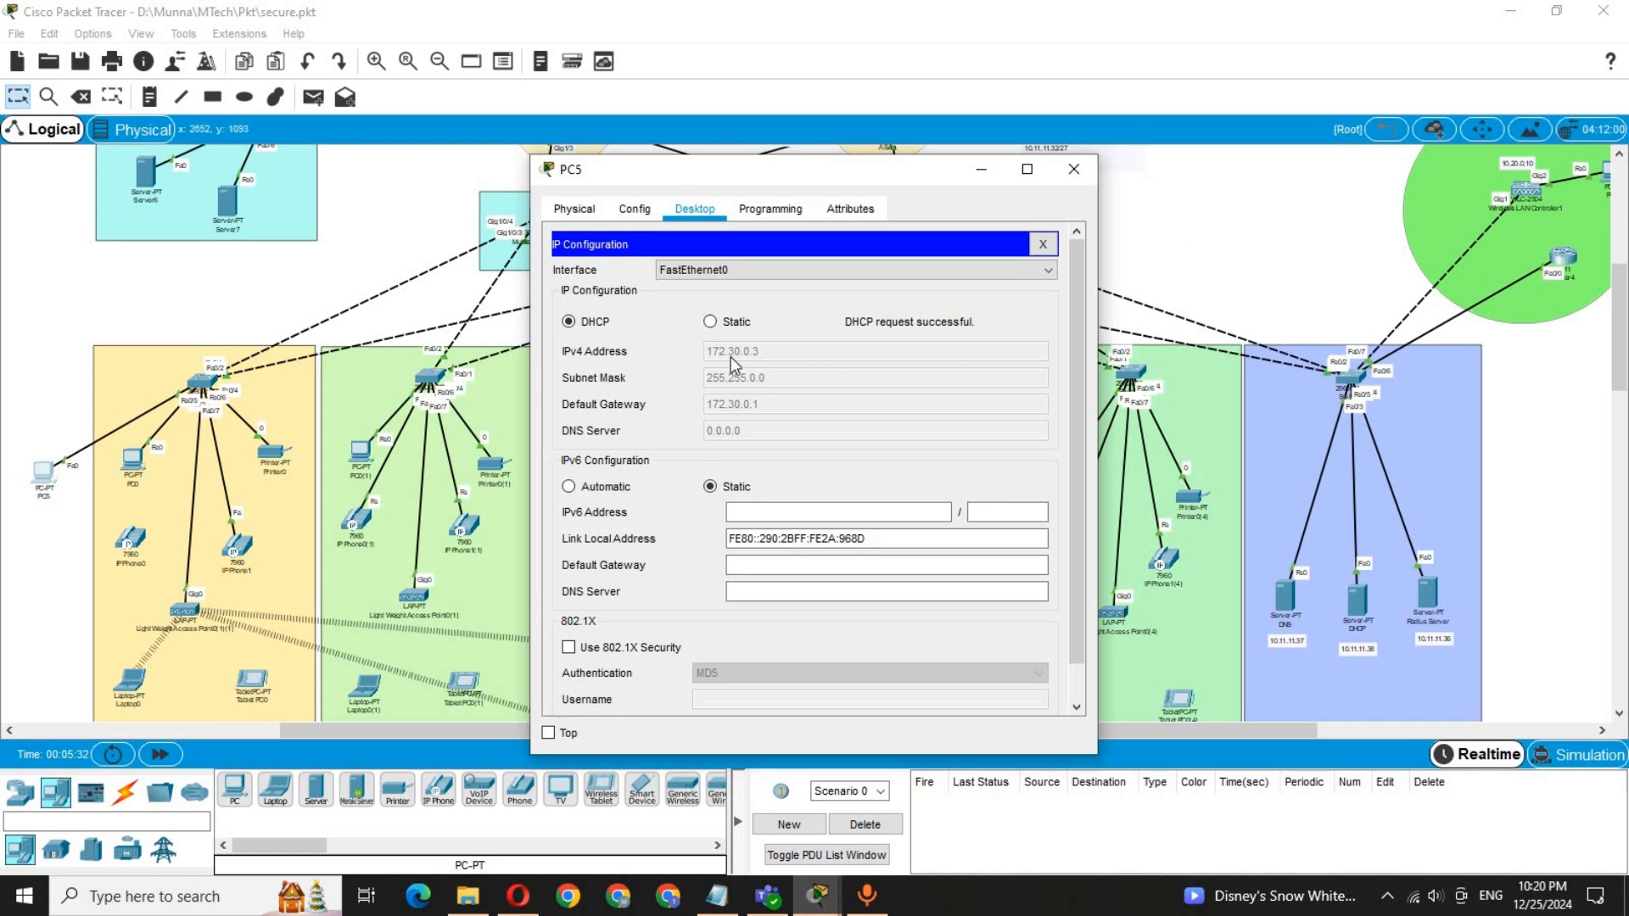
pyautogui.click(1043, 244)
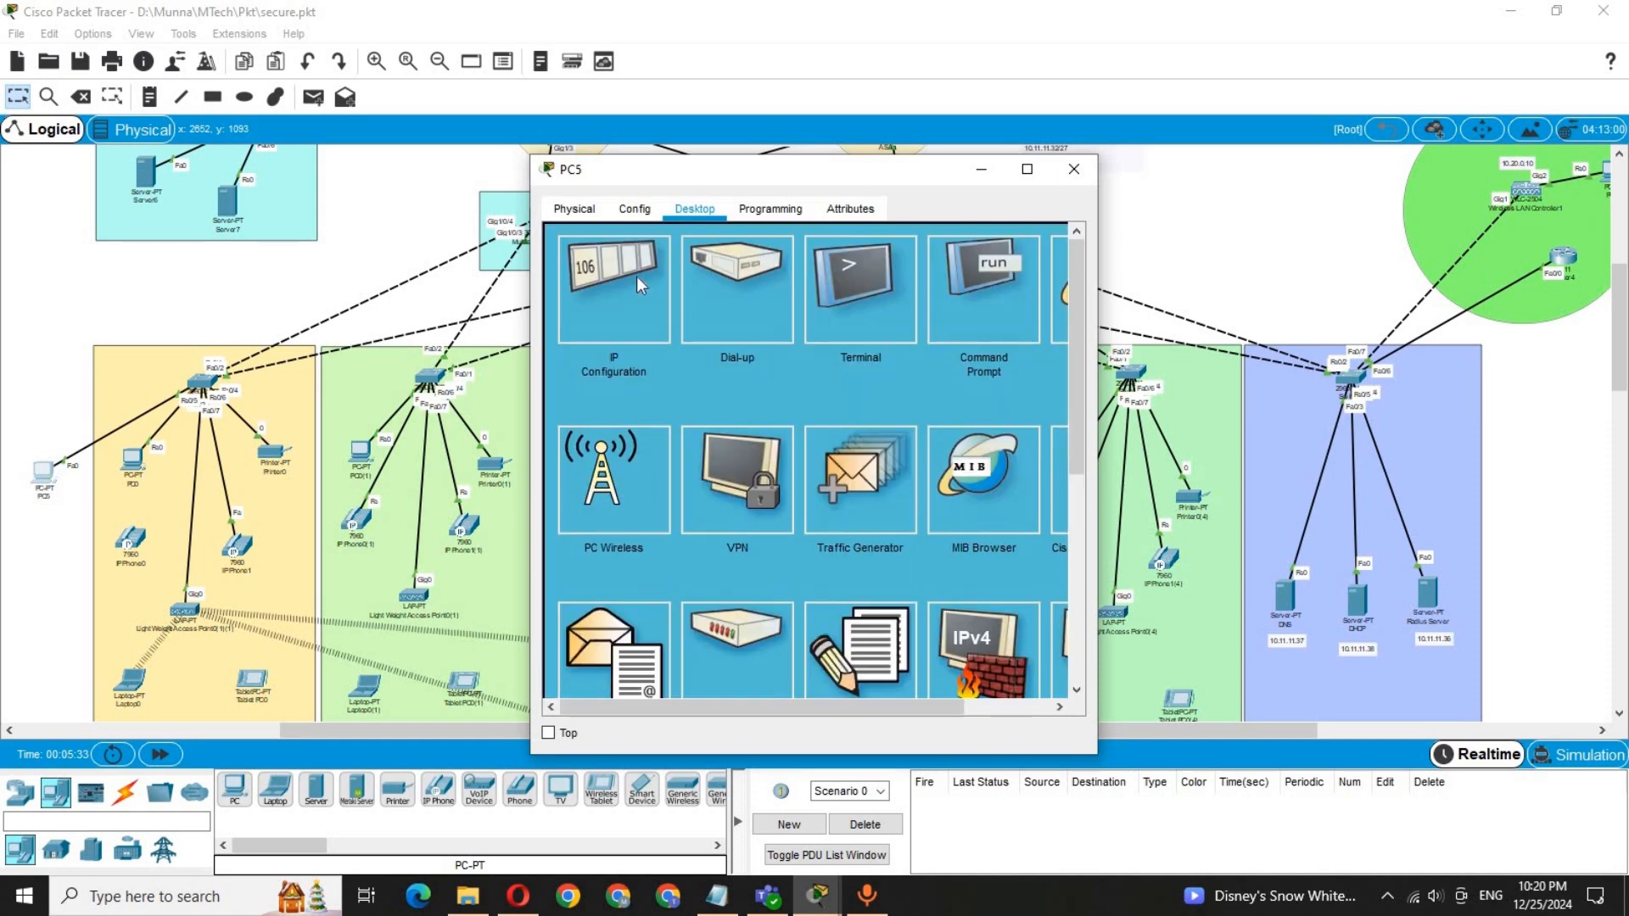
# Step: Reconnect the PC5 end of the cable to IPPhone0's Switch port and delete PC5 from the workspace
pyautogui.click(70, 461)
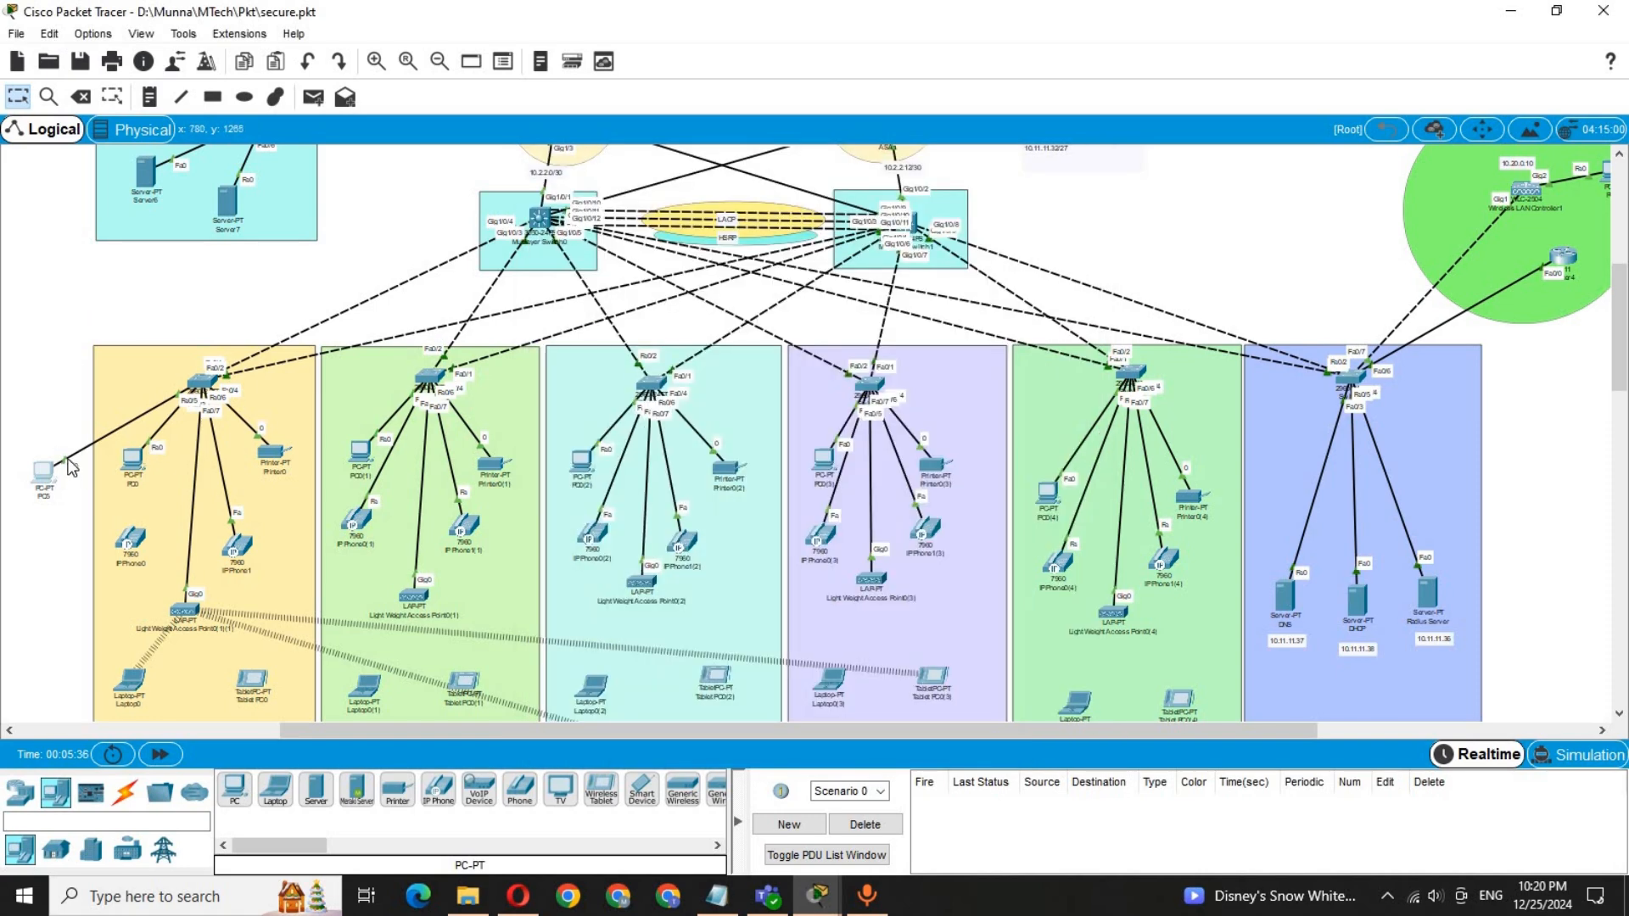
pyautogui.click(68, 460)
pyautogui.click(132, 539)
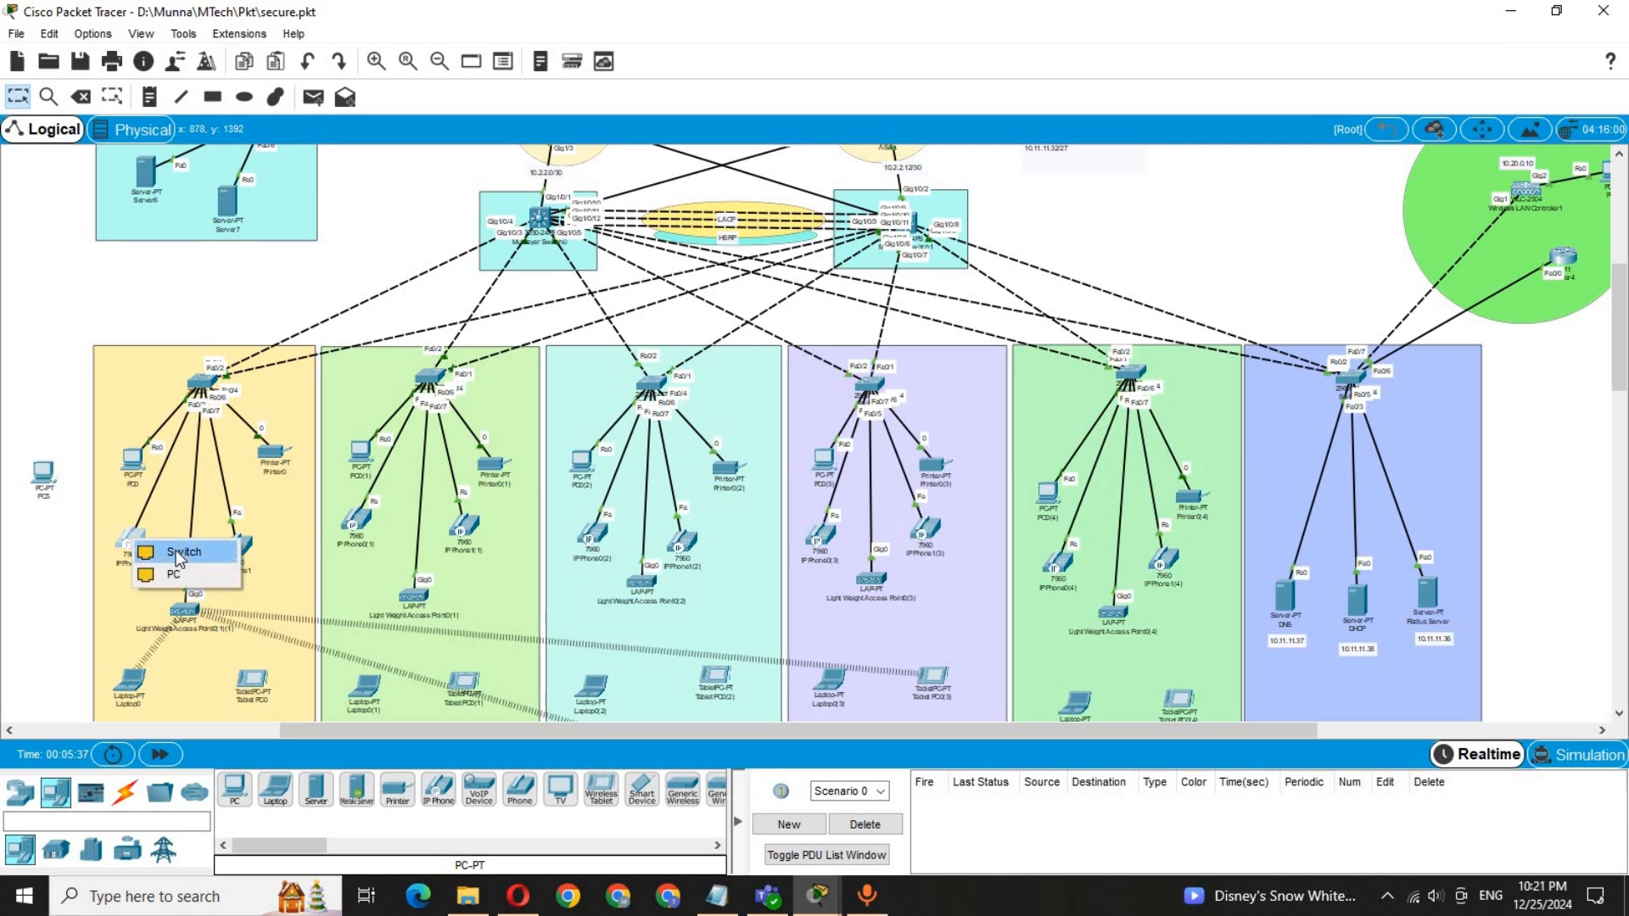
pyautogui.click(177, 553)
pyautogui.click(81, 96)
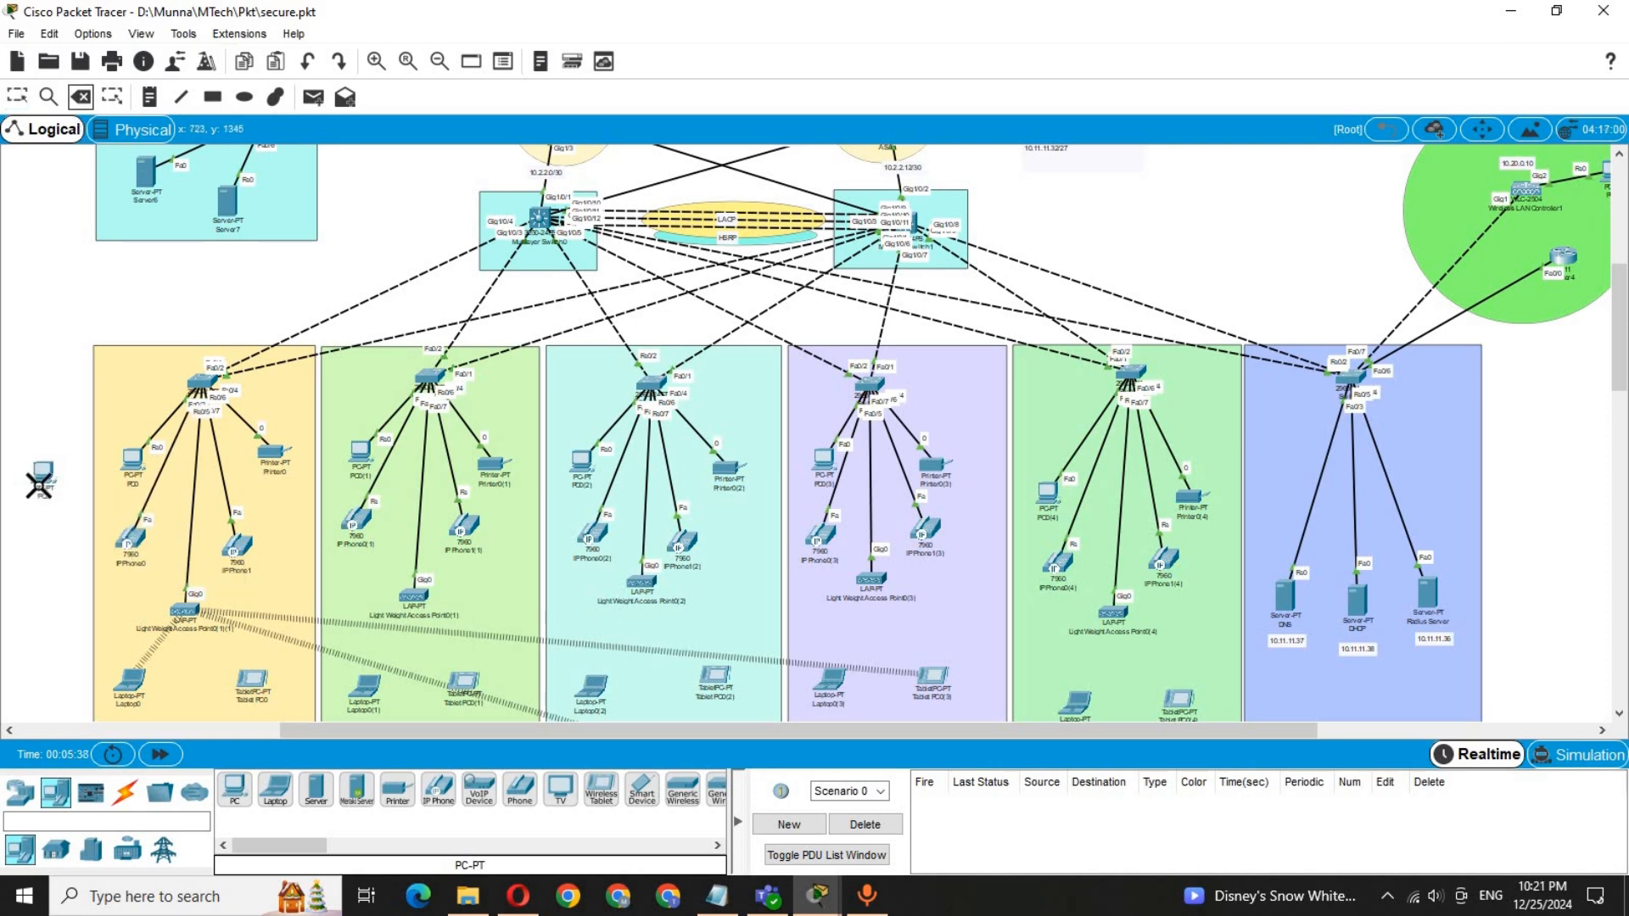
pyautogui.click(38, 482)
pyautogui.click(17, 96)
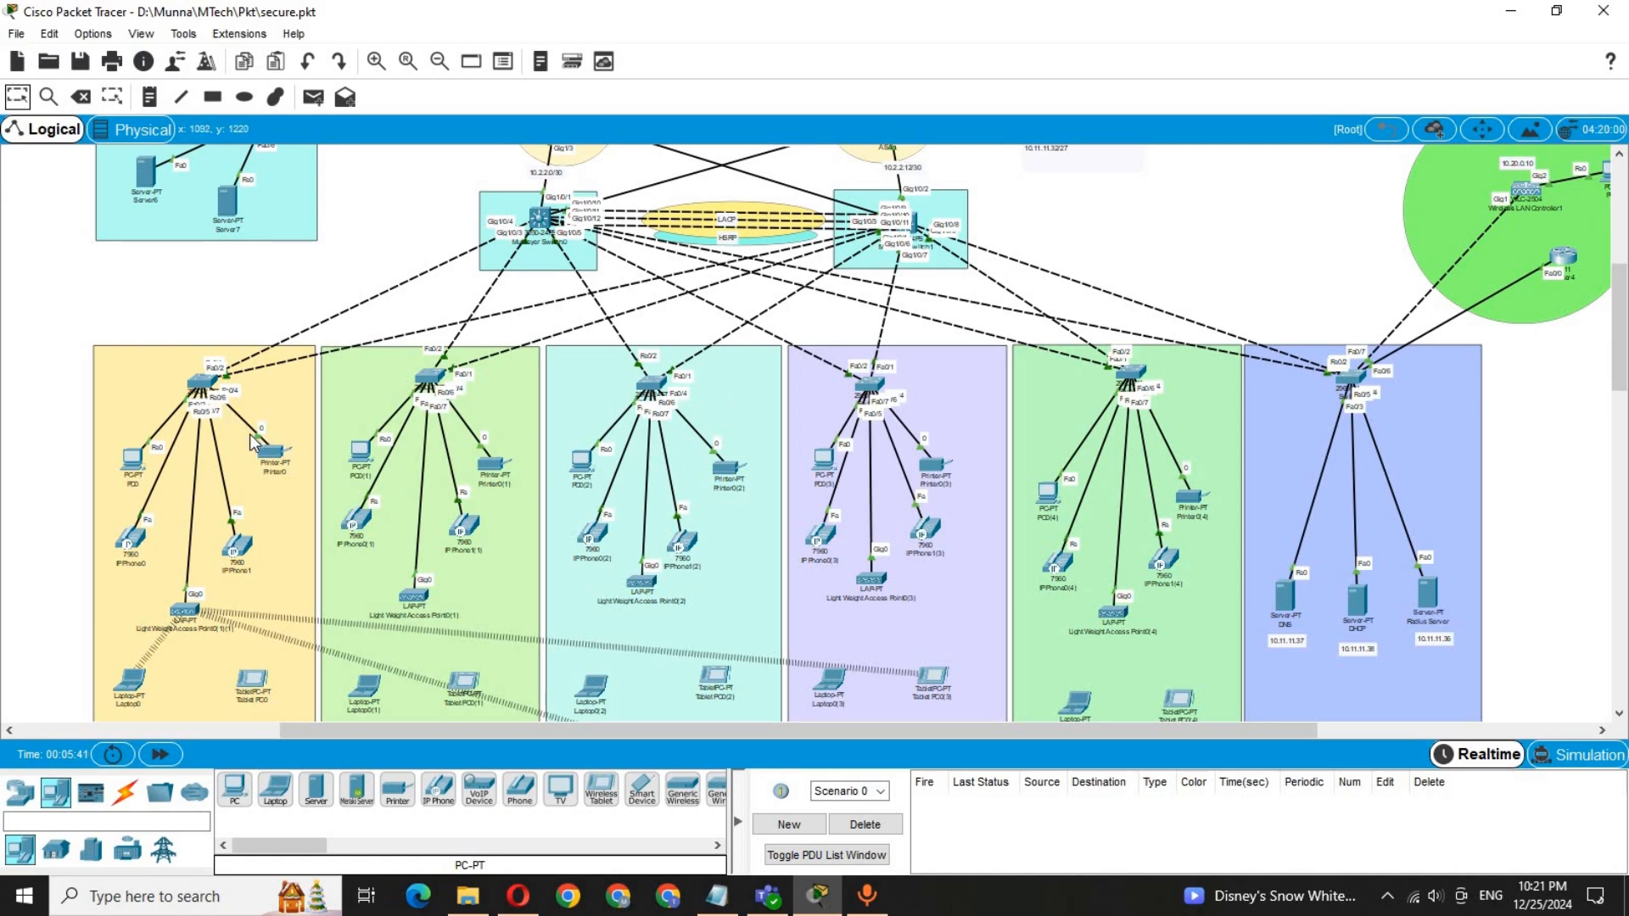
# Step: Display the startup configuration of Switch0 in the yellow block with do sh start
pyautogui.click(198, 384)
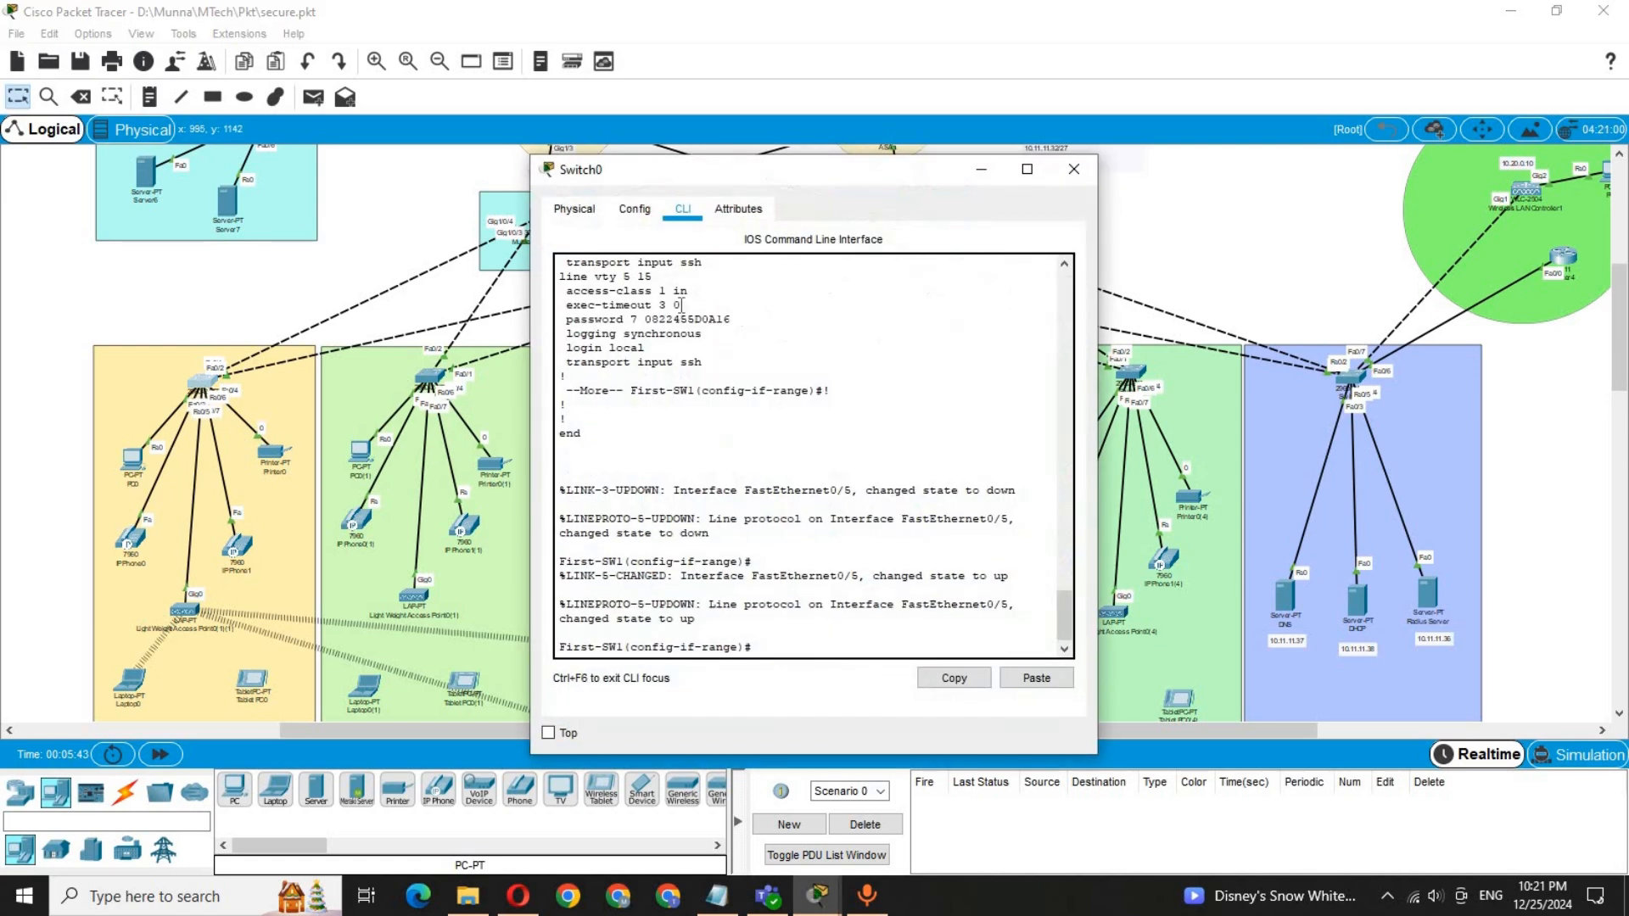
pyautogui.click(763, 636)
pyautogui.press('Return')
pyautogui.press('Return')
pyautogui.press('Return')
pyautogui.press('Return')
pyautogui.press('Return')
pyautogui.press('Return')
pyautogui.press('Return')
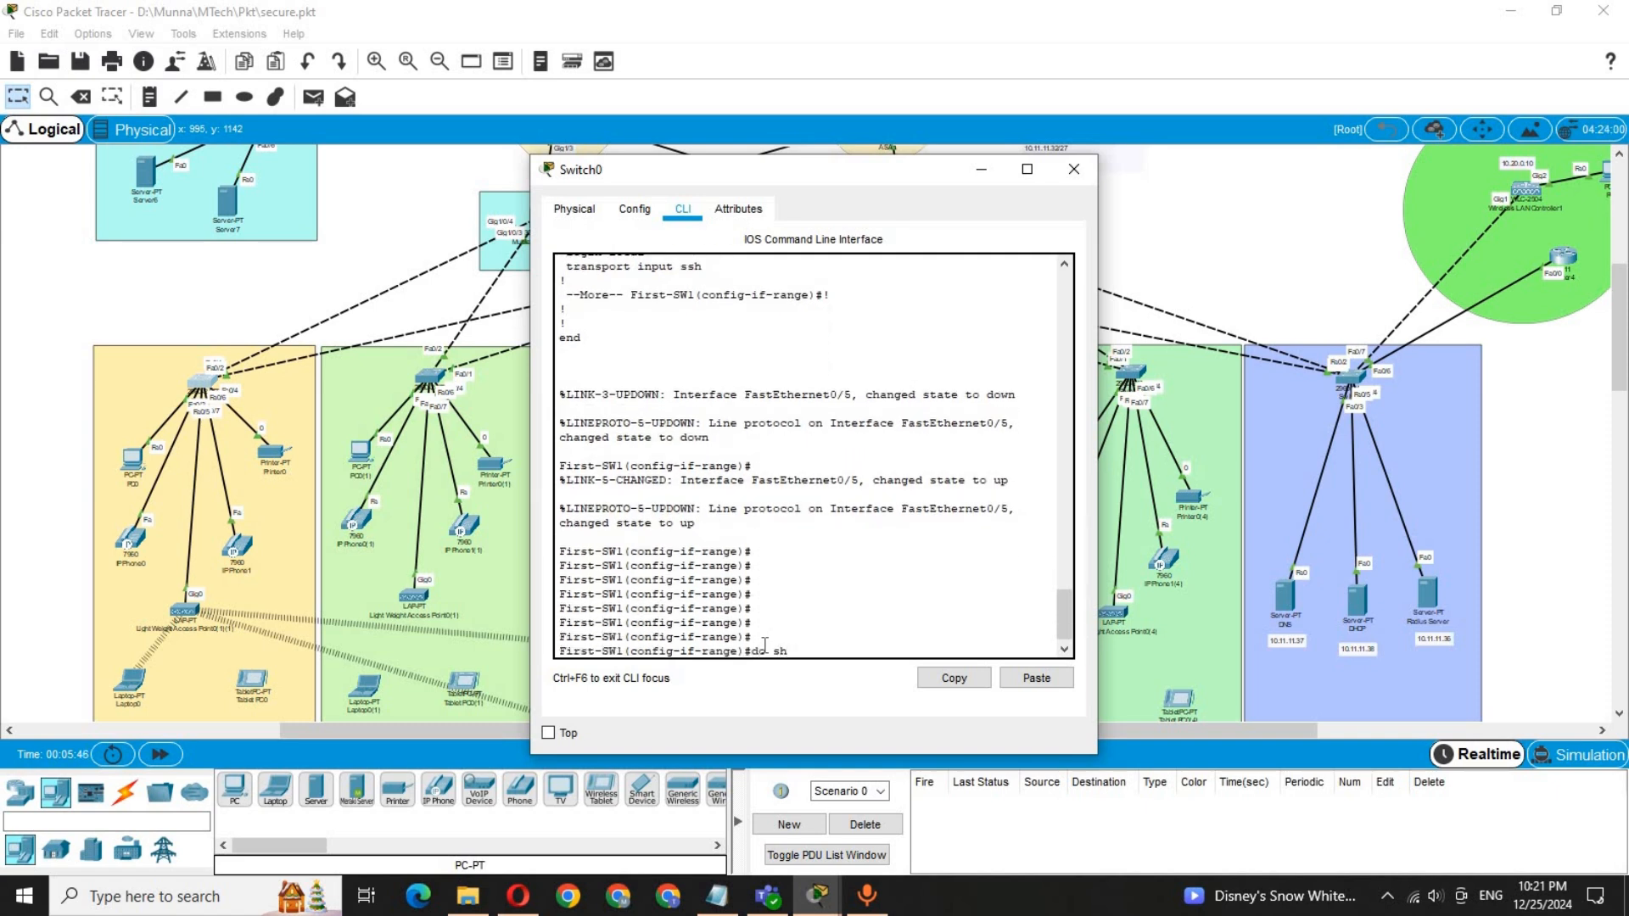
pyautogui.write('do sh start')
pyautogui.press('Return')
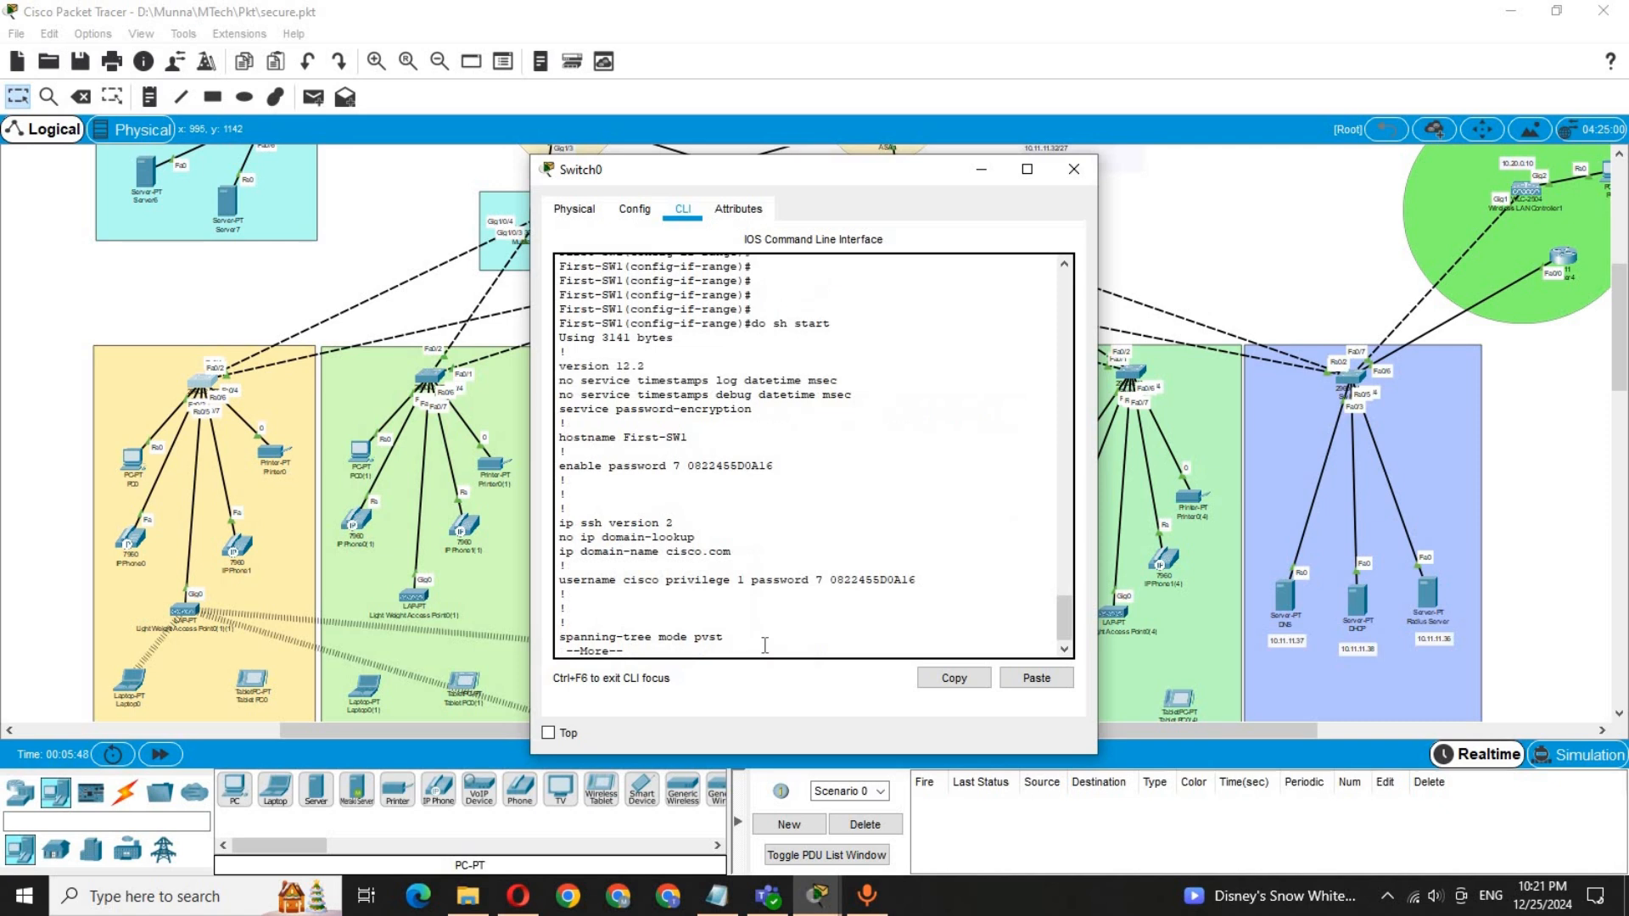
# Step: Examine the switchport settings of FastEthernet0/5 and 0/6, then page through to the end of the configuration listing
pyautogui.press('space')
pyautogui.press('space')
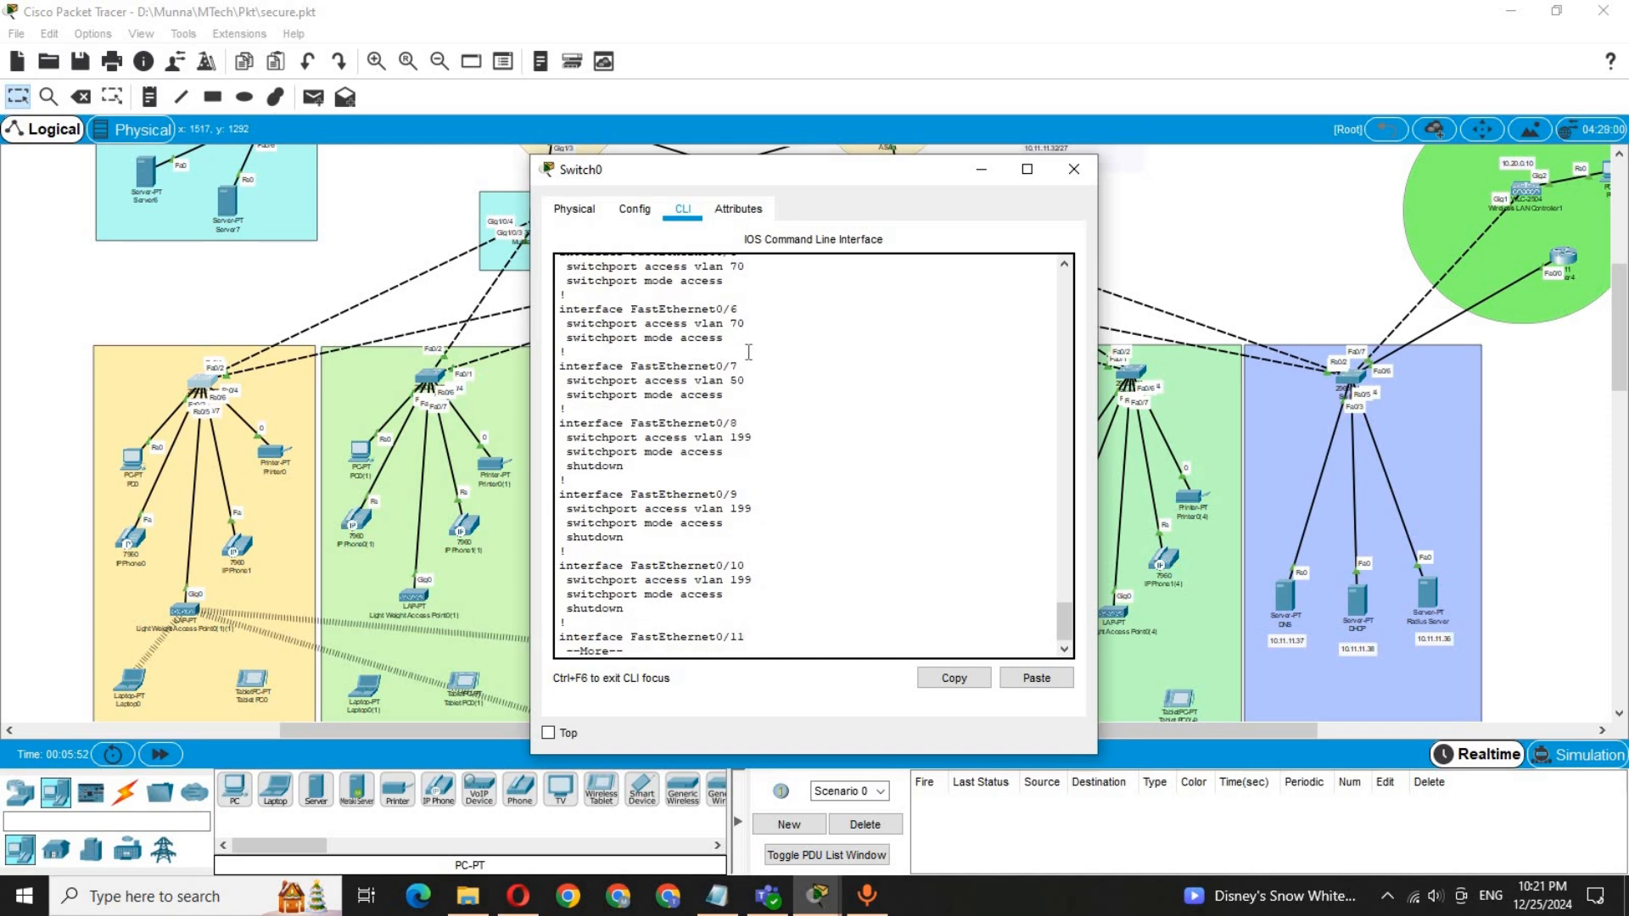
pyautogui.scroll(1, 755, 297)
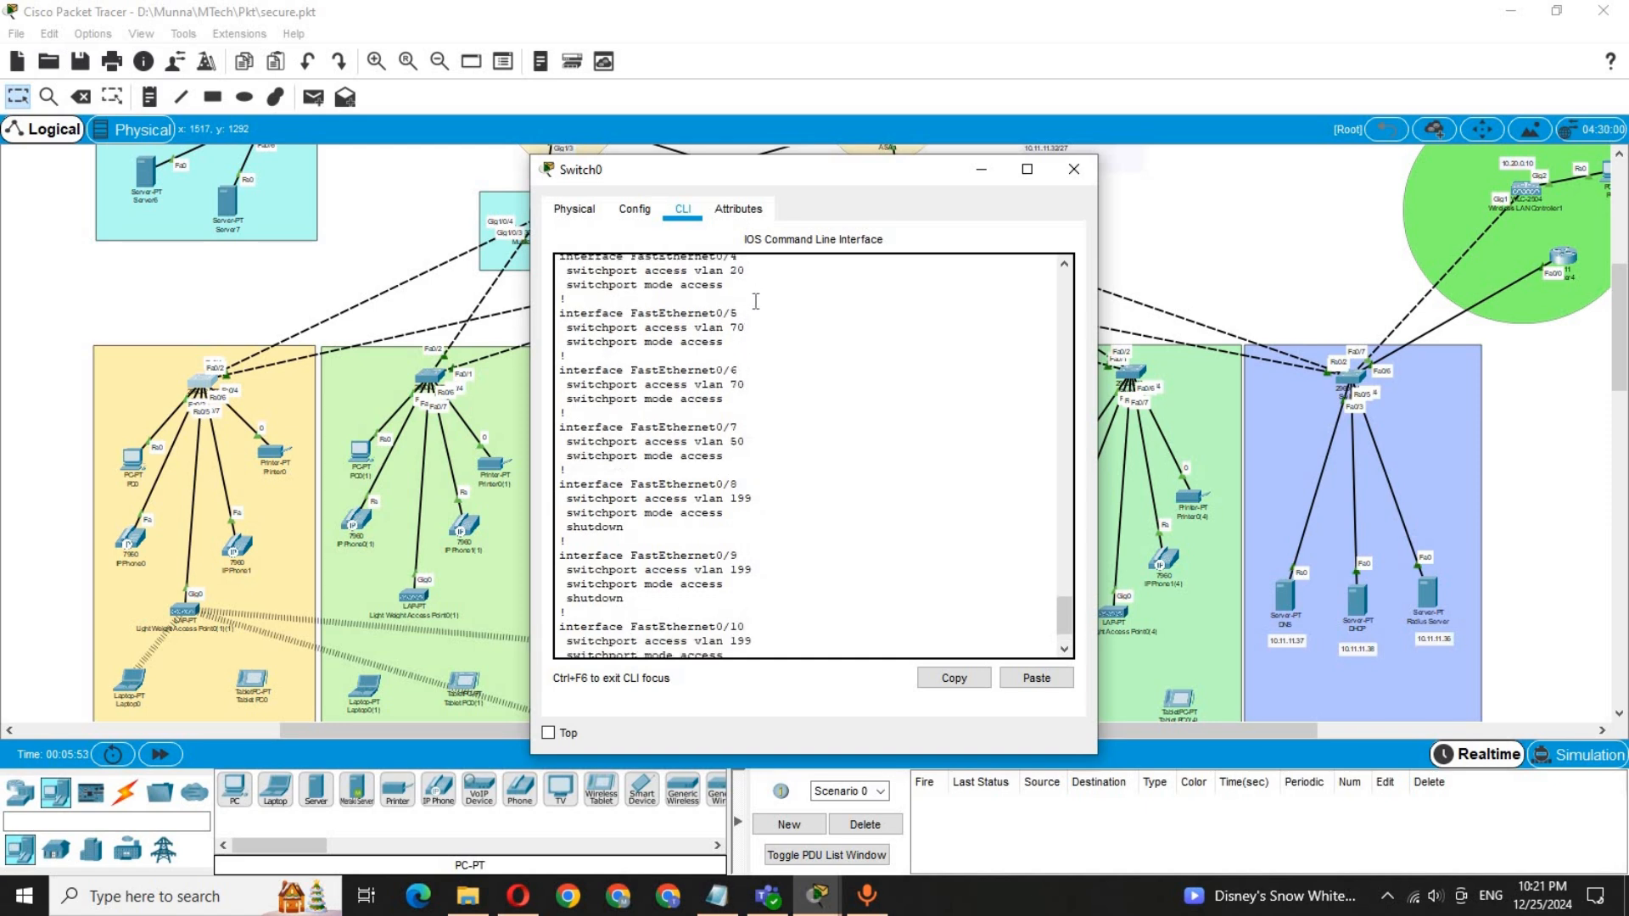
pyautogui.scroll(1, 755, 322)
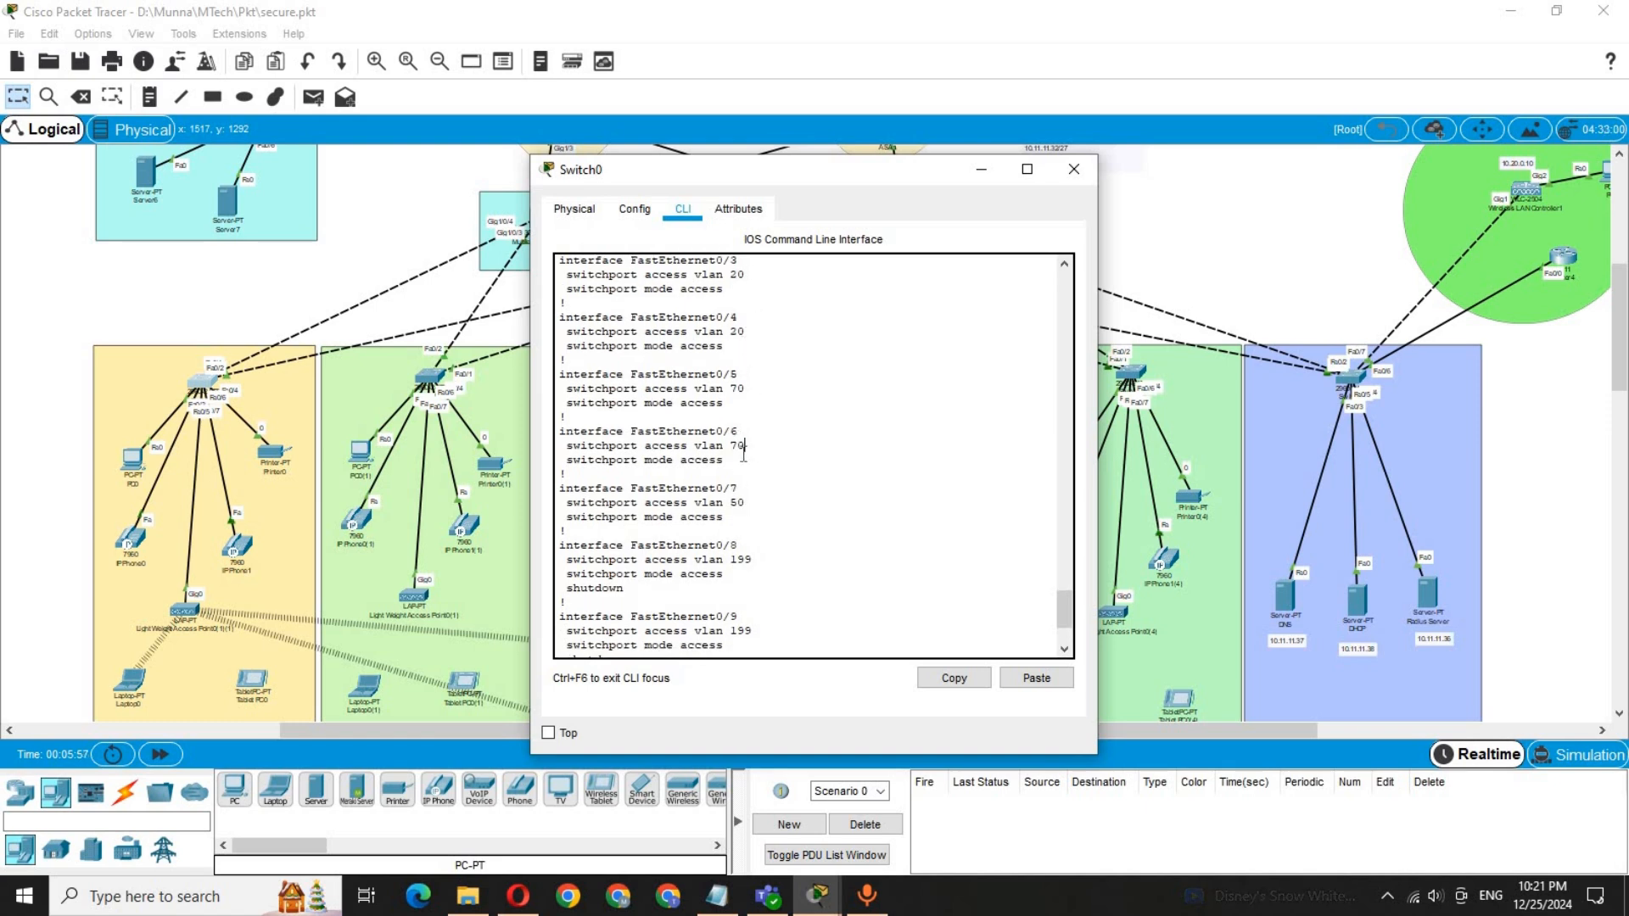
pyautogui.moveTo(728, 463); pyautogui.dragTo(560, 460)
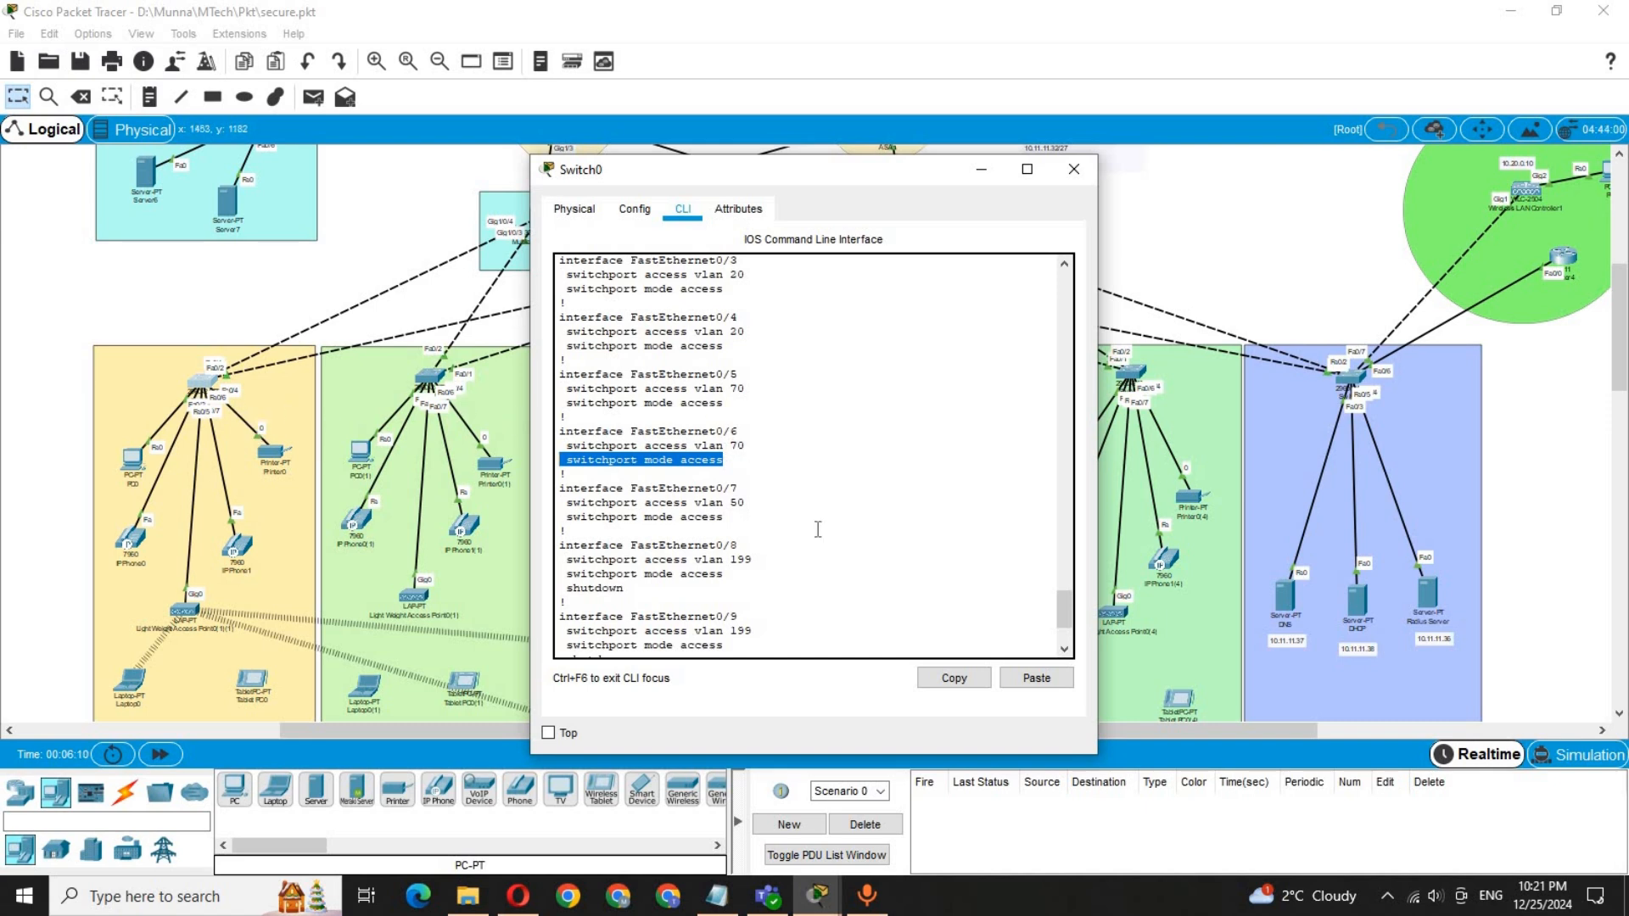
pyautogui.click(804, 608)
pyautogui.press('space')
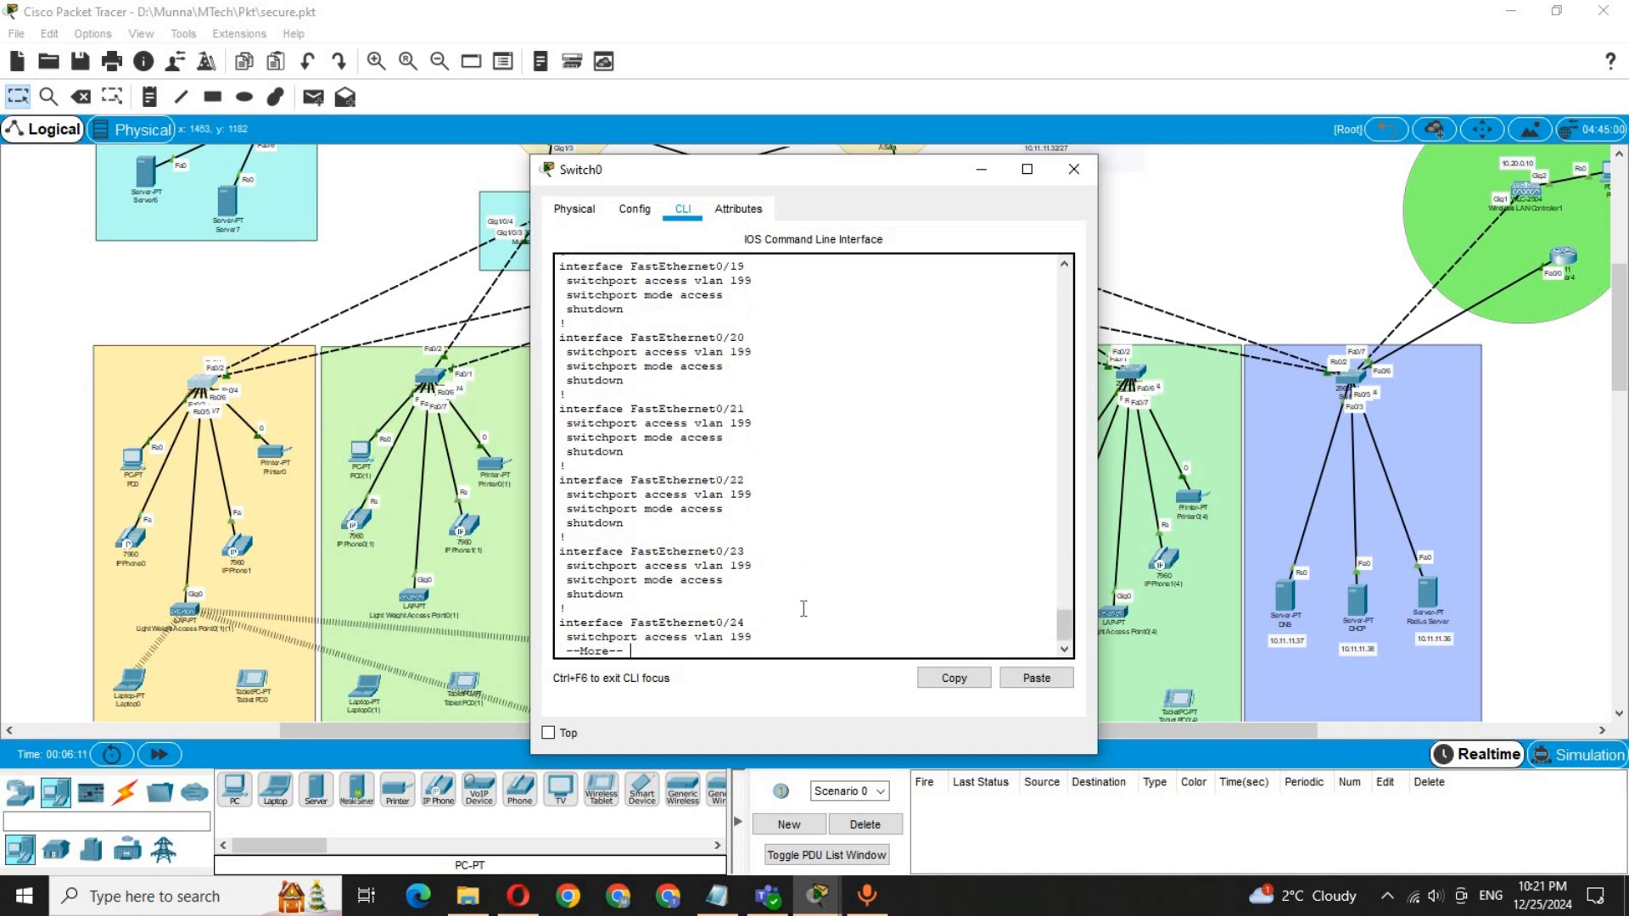
pyautogui.press('space')
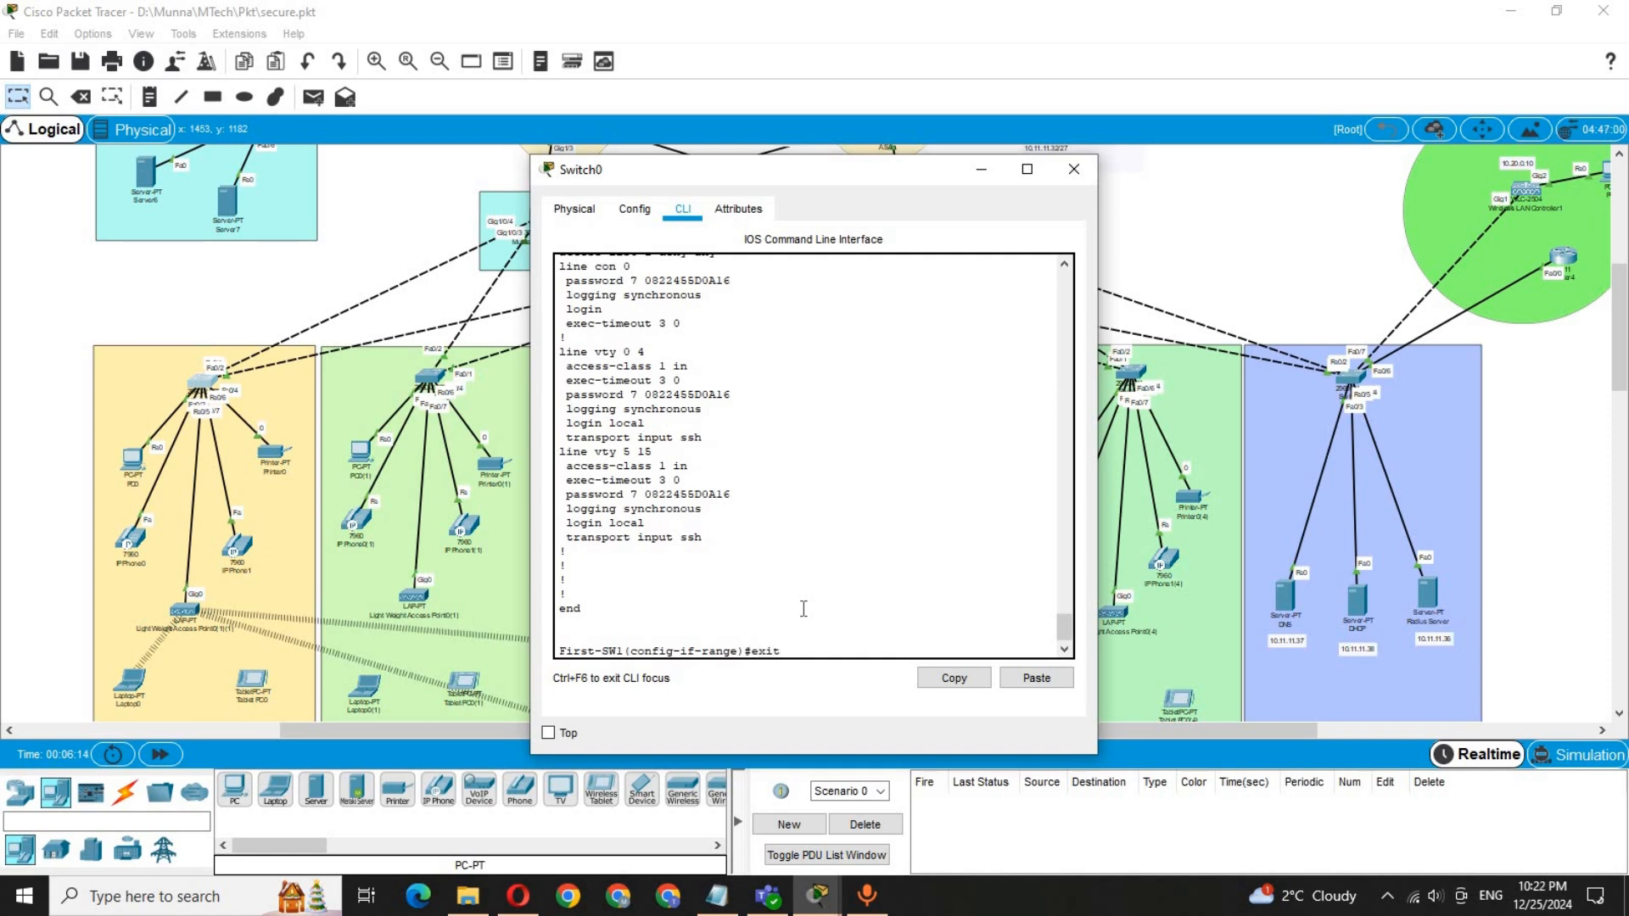
# Step: Exit to Switch0's global configuration mode and enter interface range fastEthernet 0/5-6
pyautogui.write('exit')
pyautogui.press('Return')
pyautogui.press('Return')
pyautogui.press('Return')
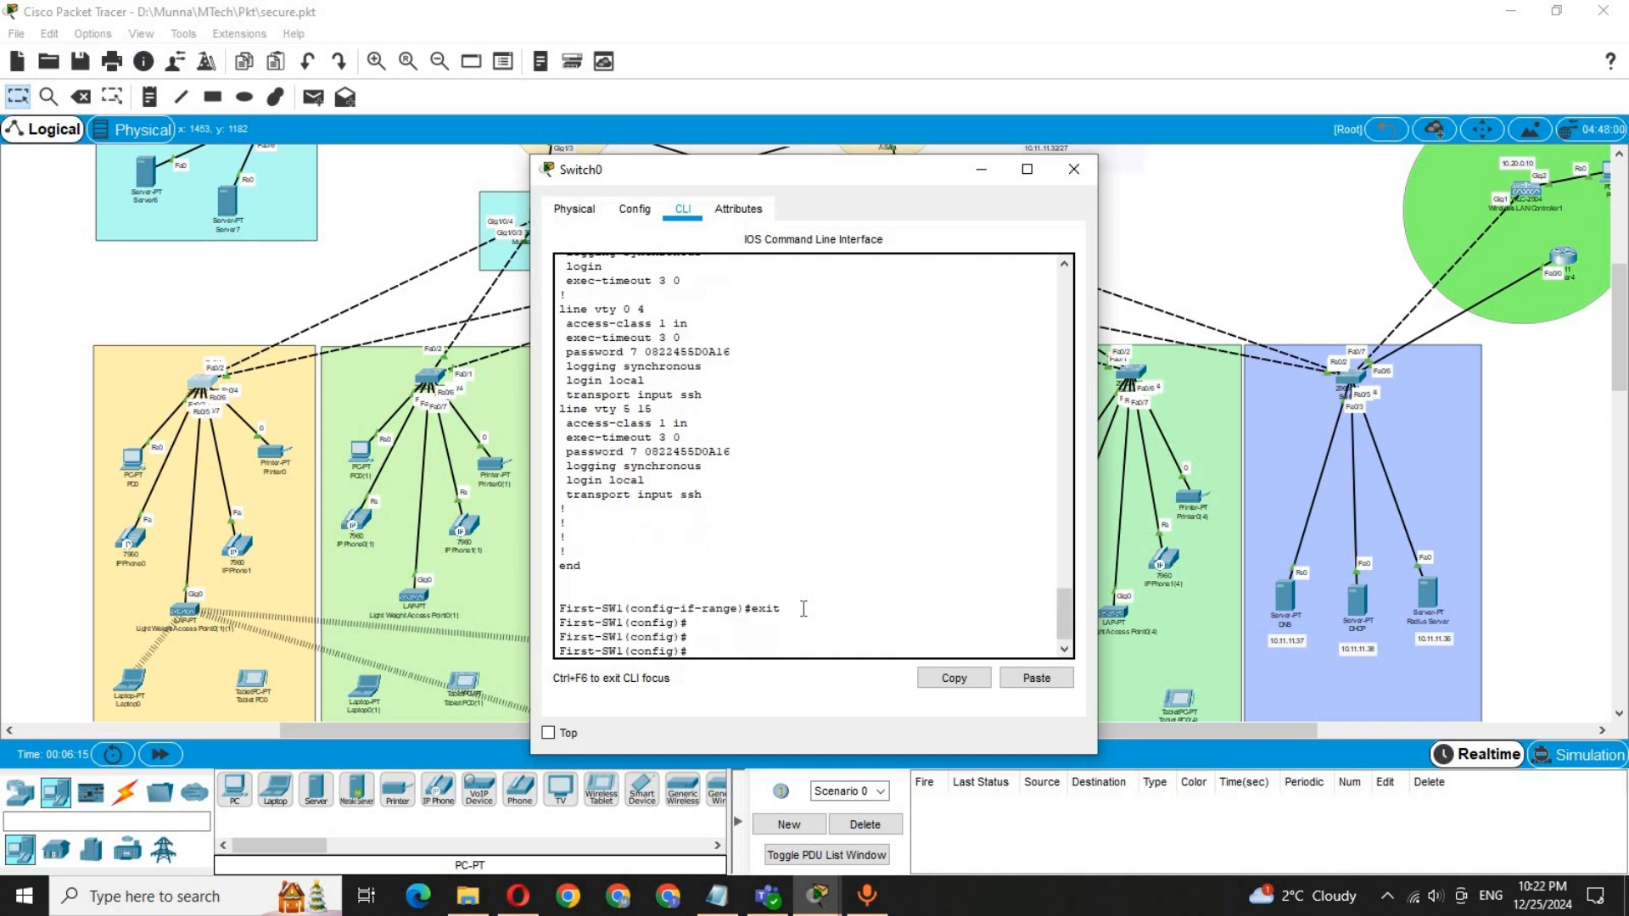
pyautogui.write('in')
pyautogui.press('Tab')
pyautogui.write('r')
pyautogui.press('Tab')
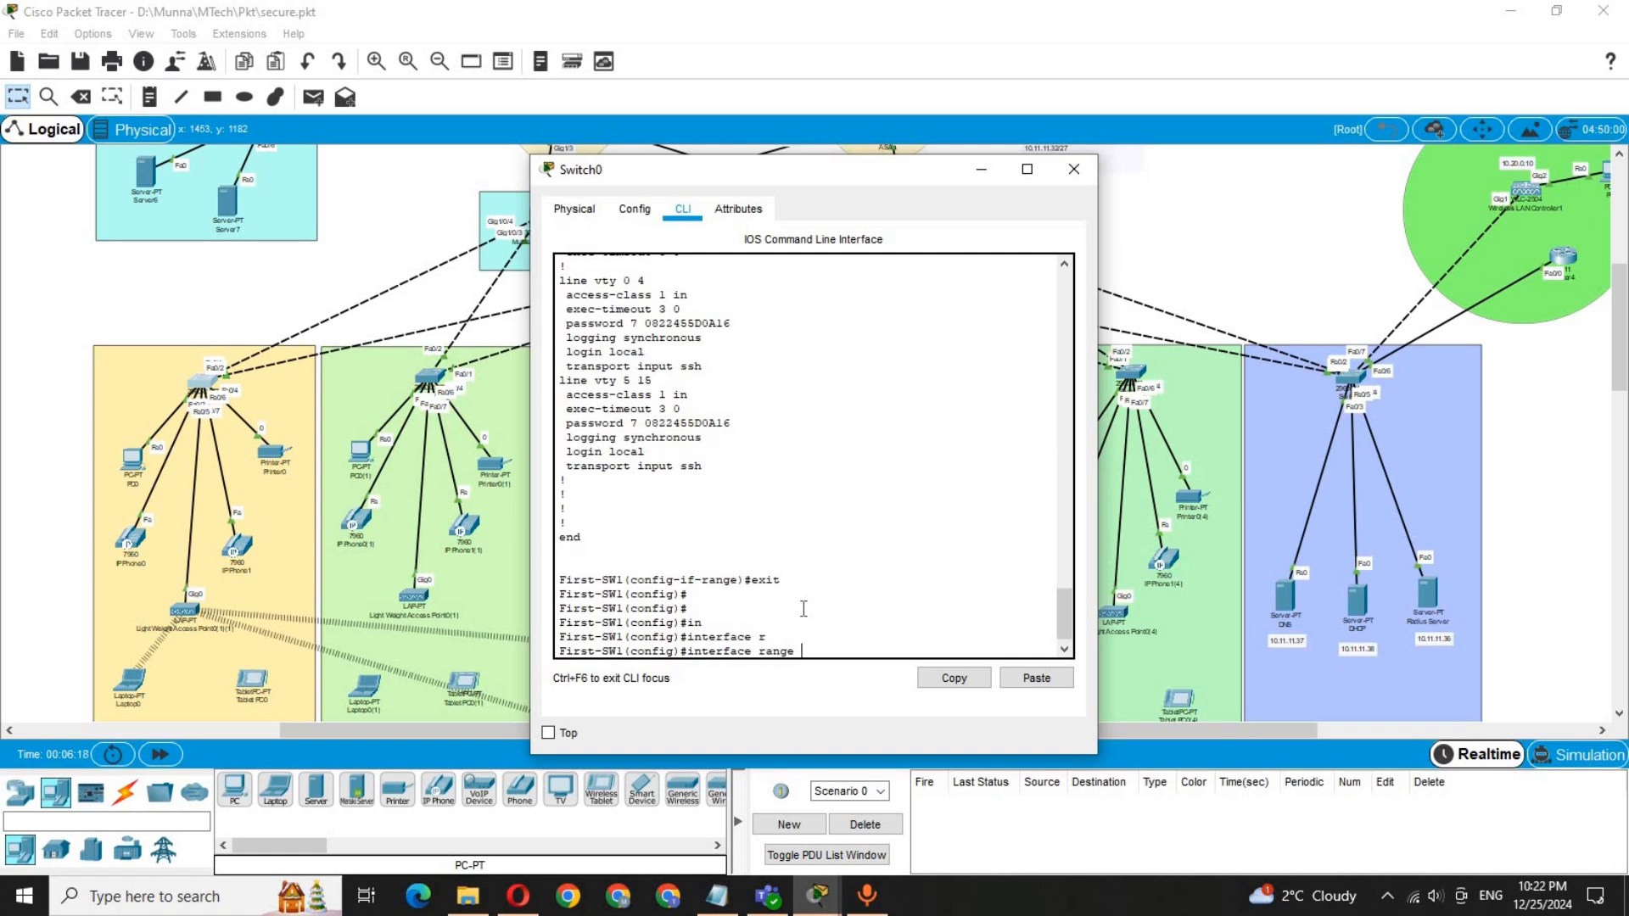
pyautogui.write('fa')
pyautogui.press('Tab')
pyautogui.write('0/')
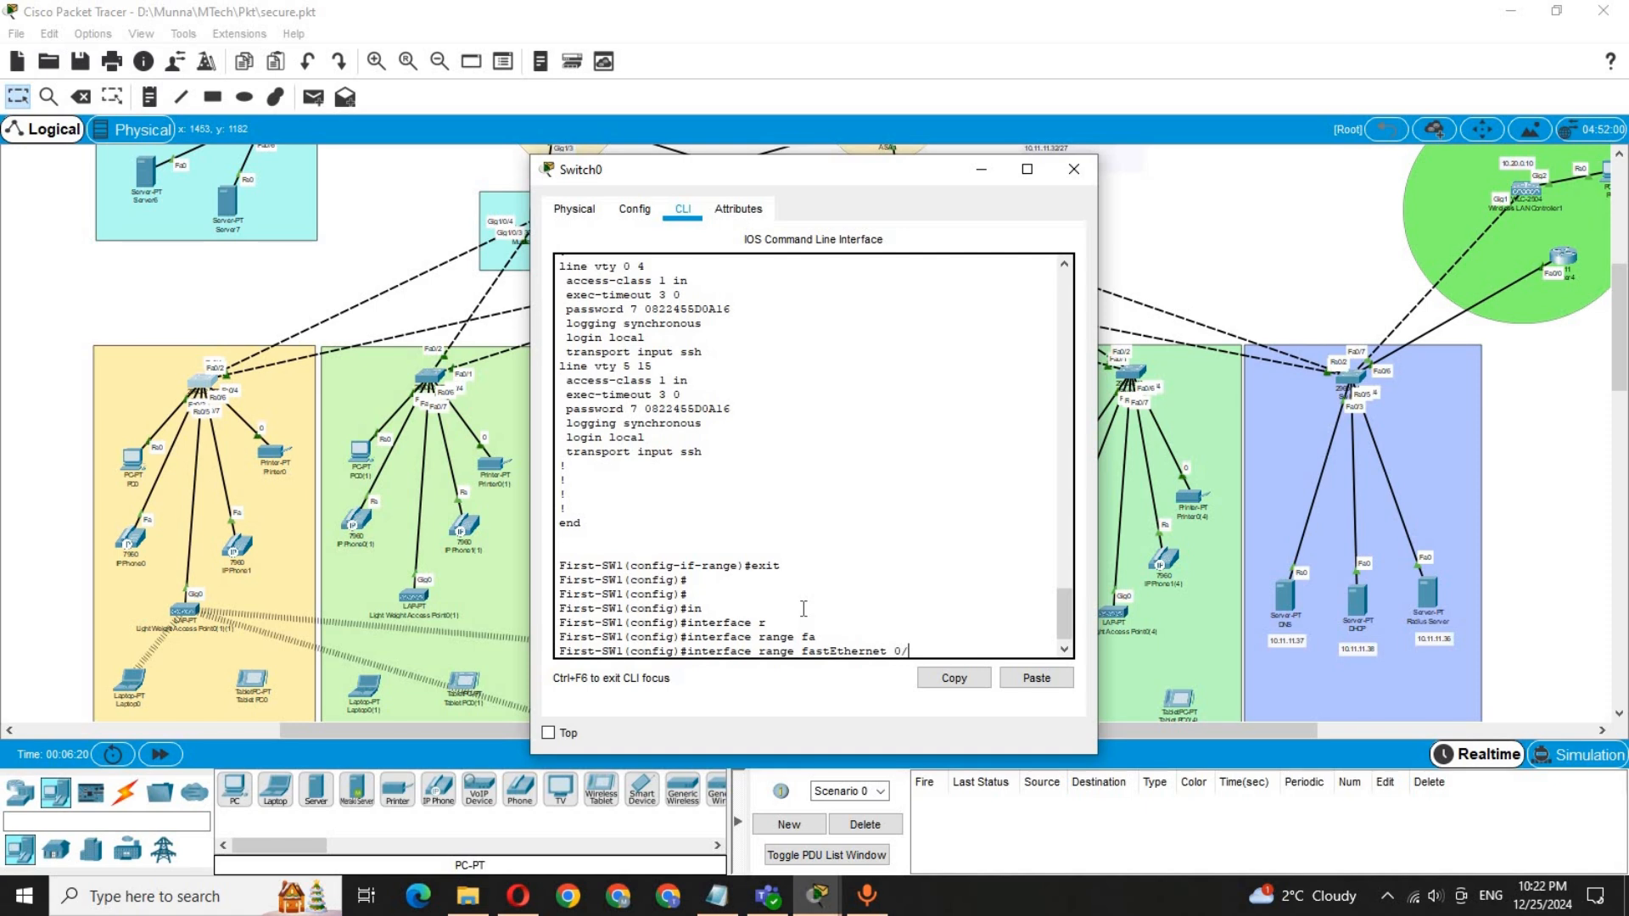
pyautogui.write('5-6')
pyautogui.press('Return')
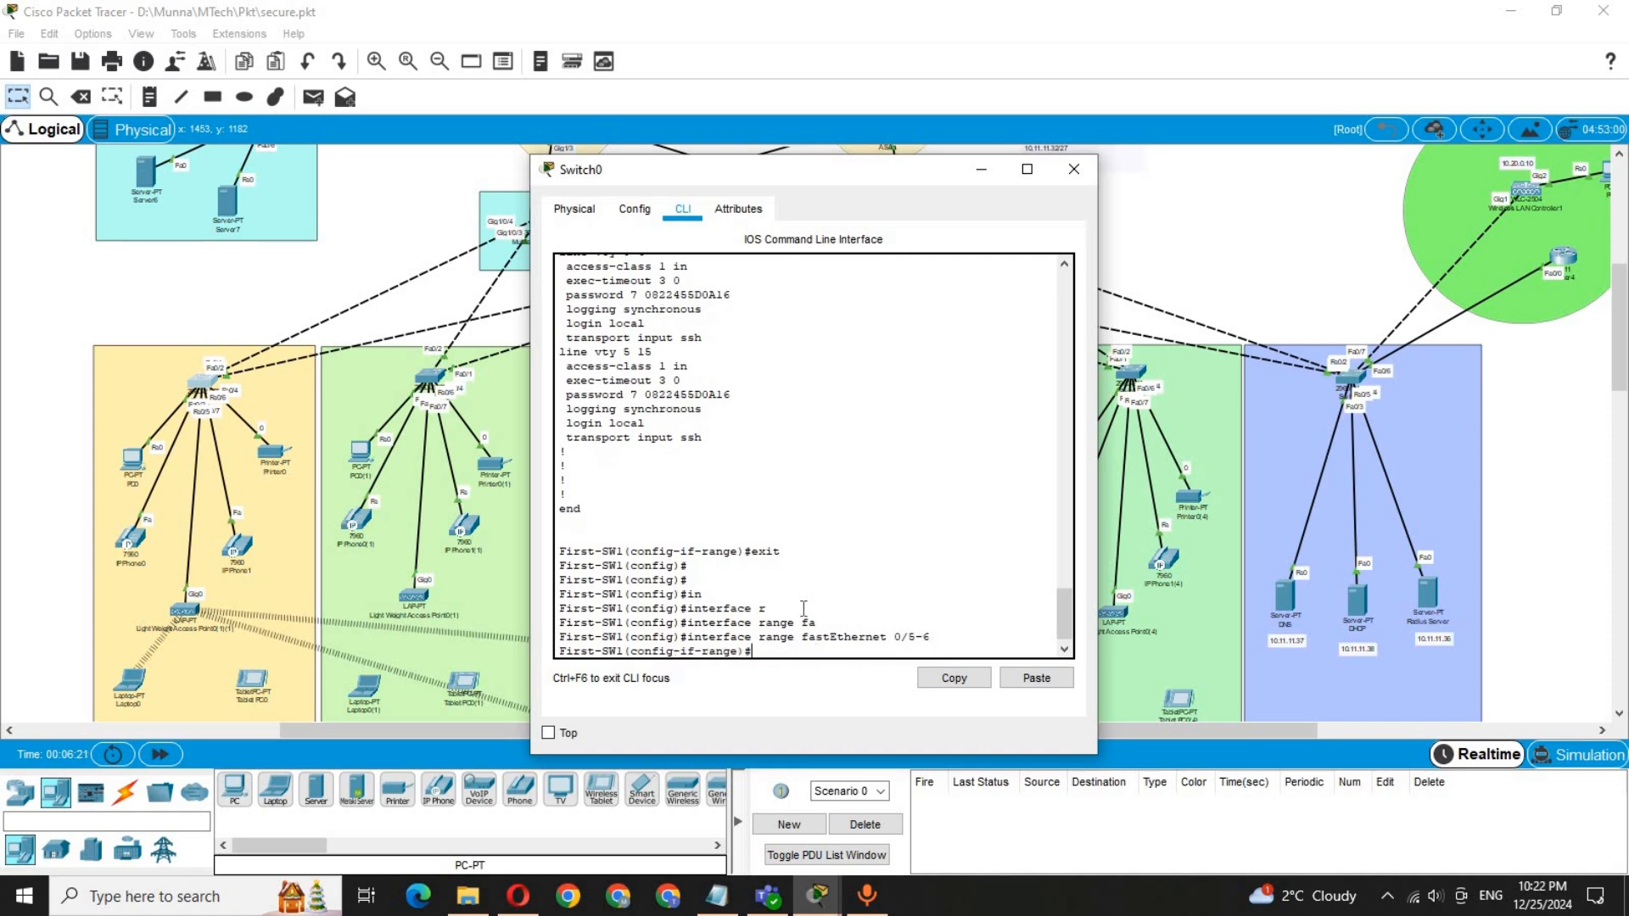
# Step: Set the FastEthernet 0/5-6 port range to access mode with switchport mode access
pyautogui.write('sw')
pyautogui.press('Tab')
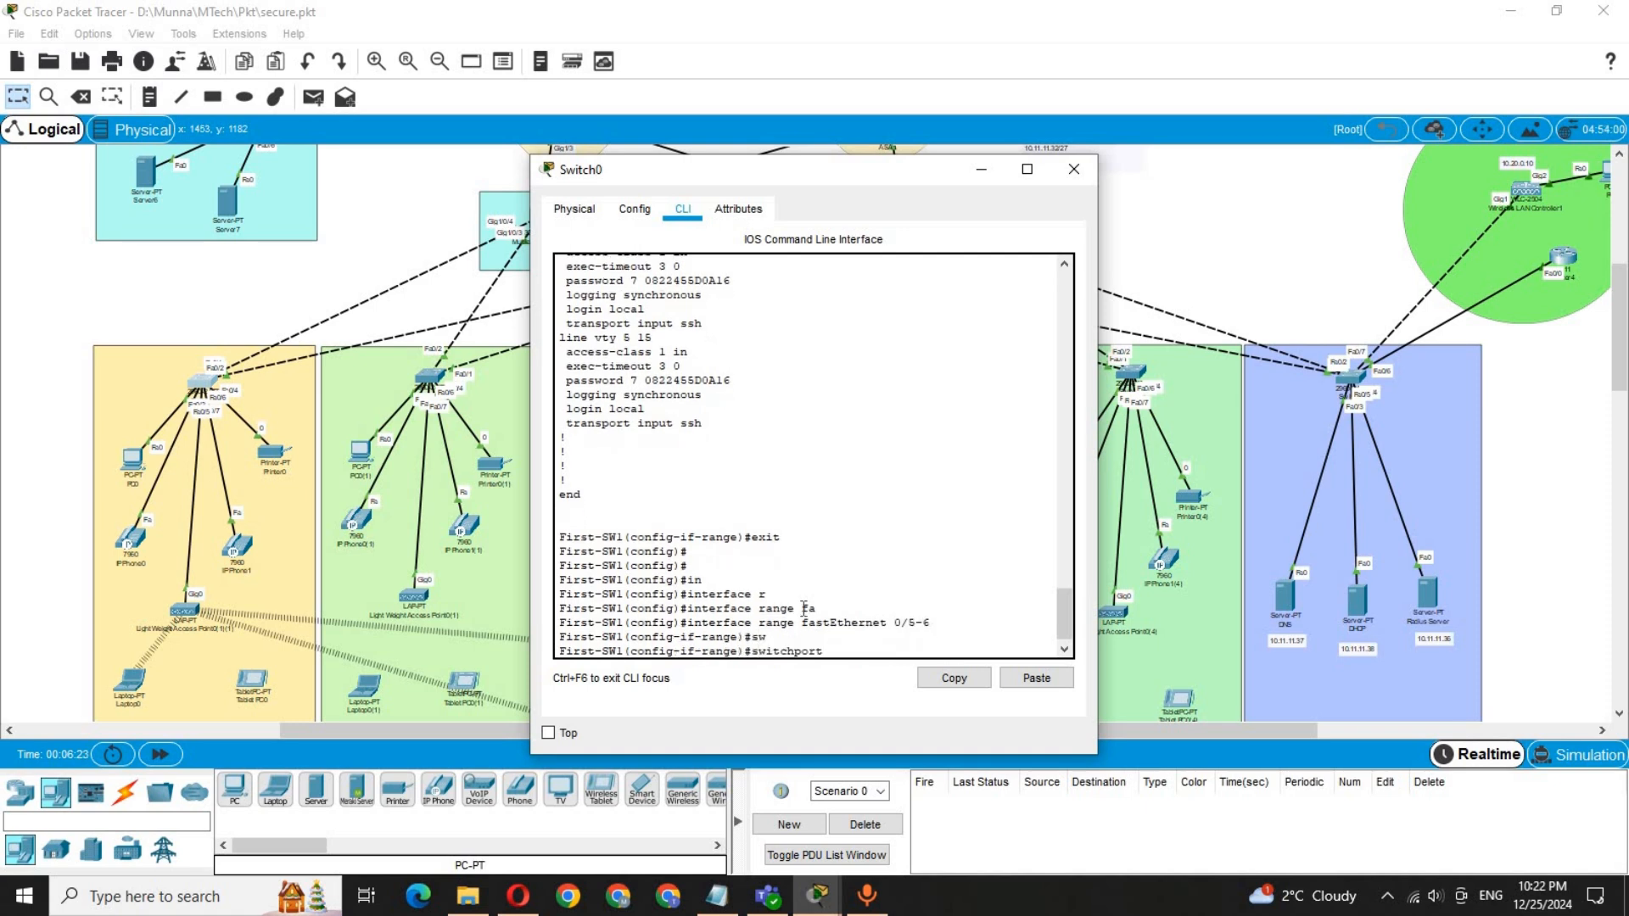
pyautogui.write('m')
pyautogui.press('Tab')
pyautogui.write('a')
pyautogui.press('Tab')
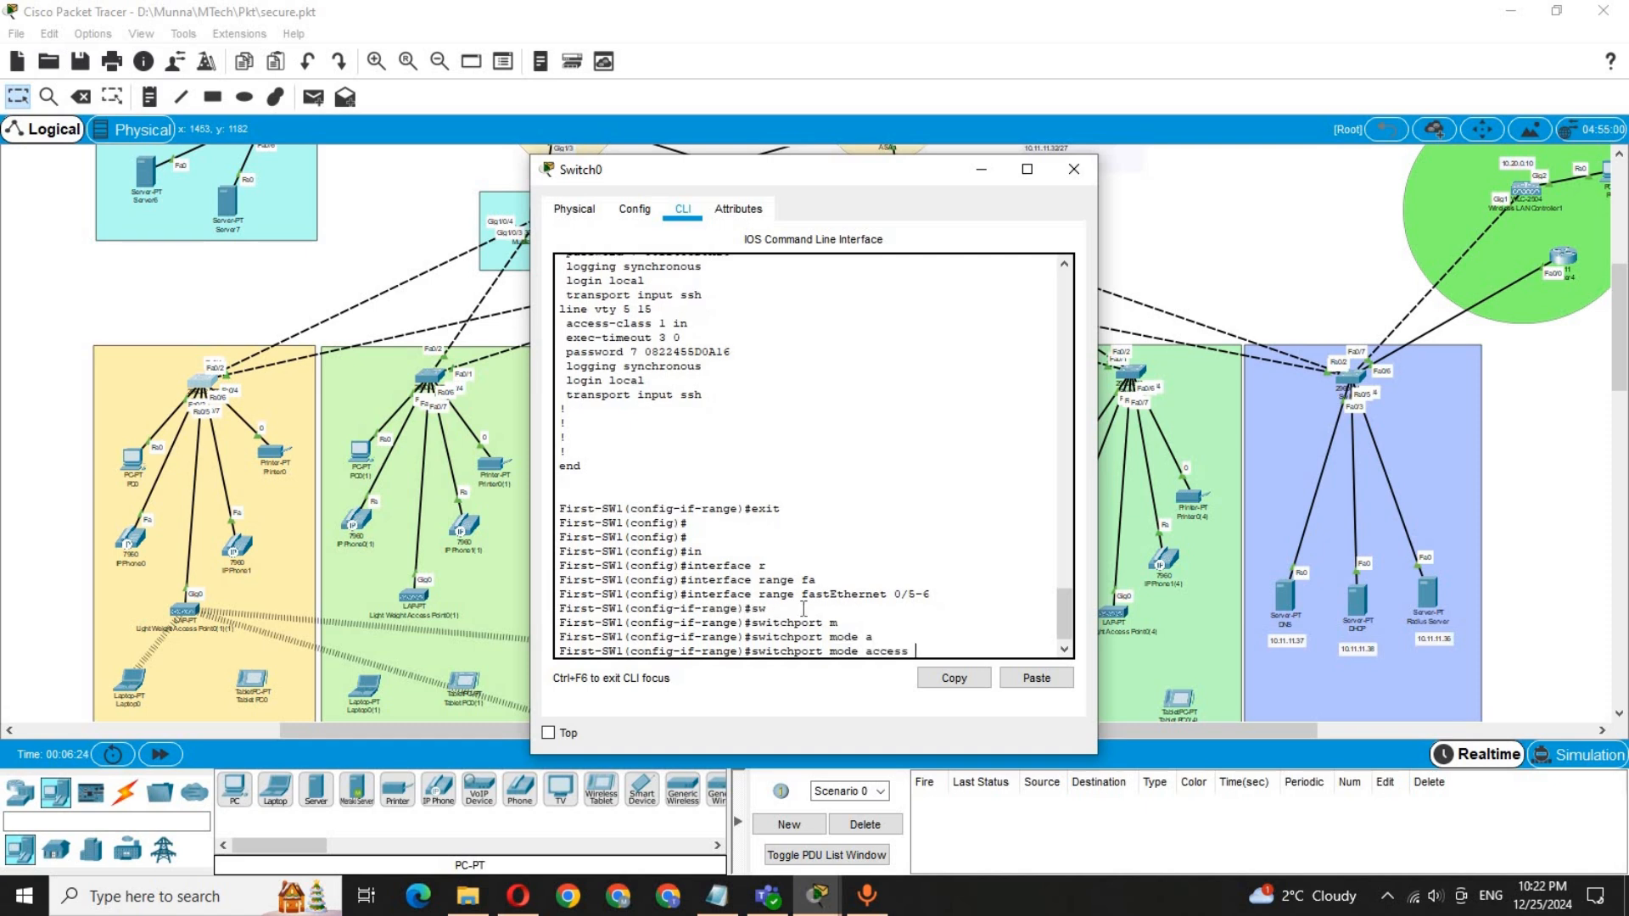
pyautogui.press('Return')
pyautogui.press('Return')
# Step: Assign voice VLAN 70 to the FastEthernet 0/5-6 range and save Switch0's configuration with do wr
pyautogui.write('sw')
pyautogui.press('Tab')
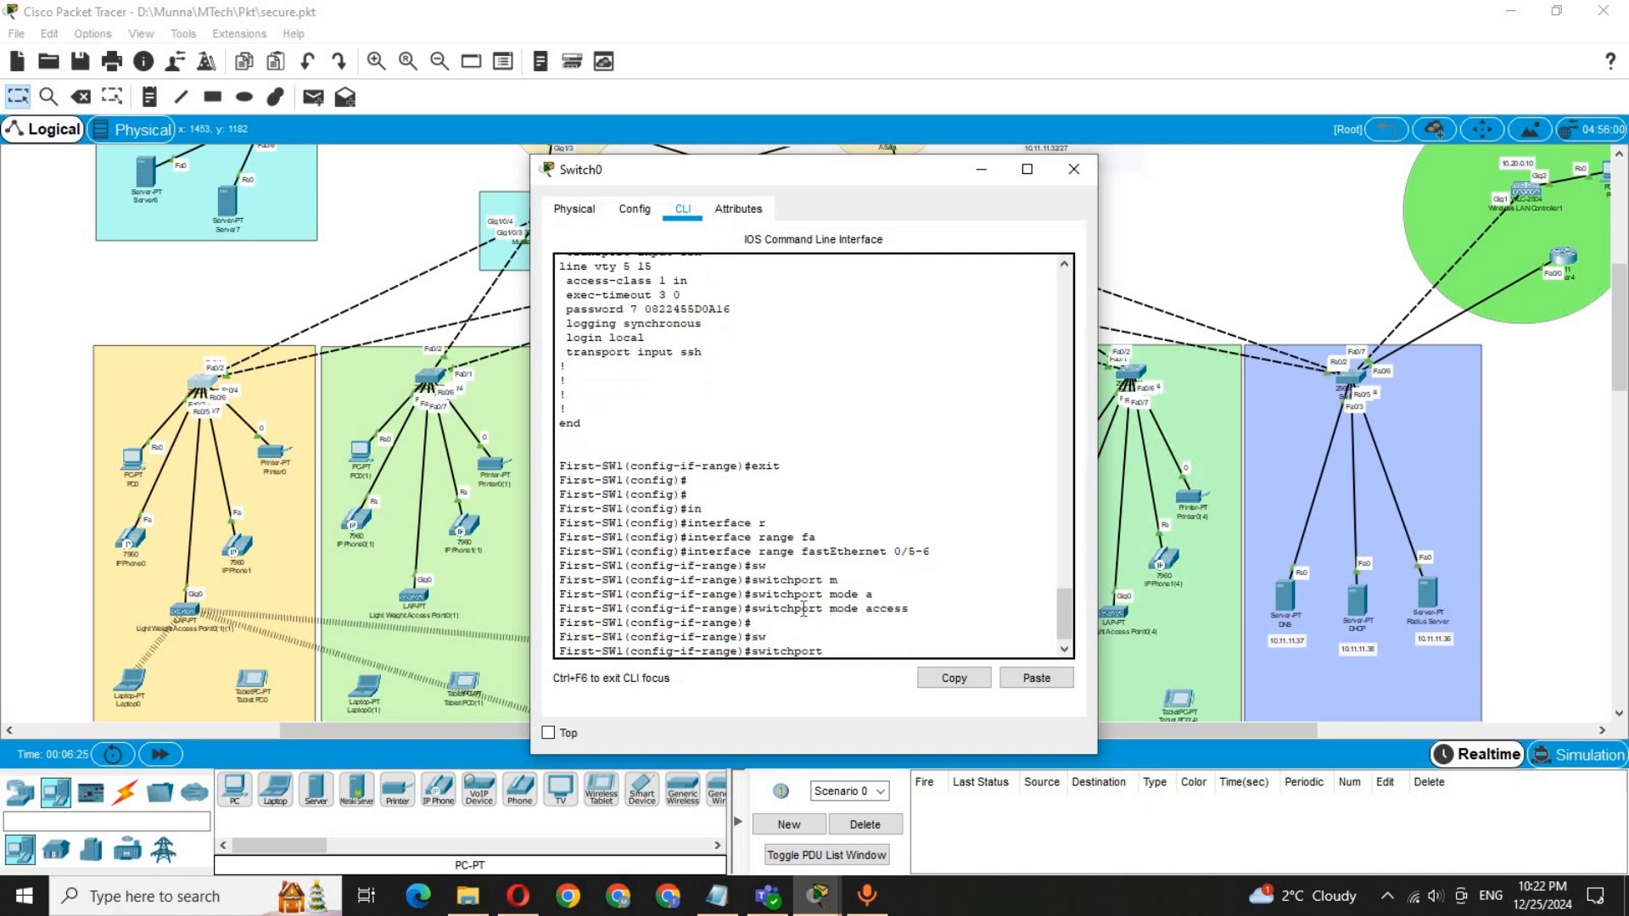
pyautogui.write('v')
pyautogui.press('Tab')
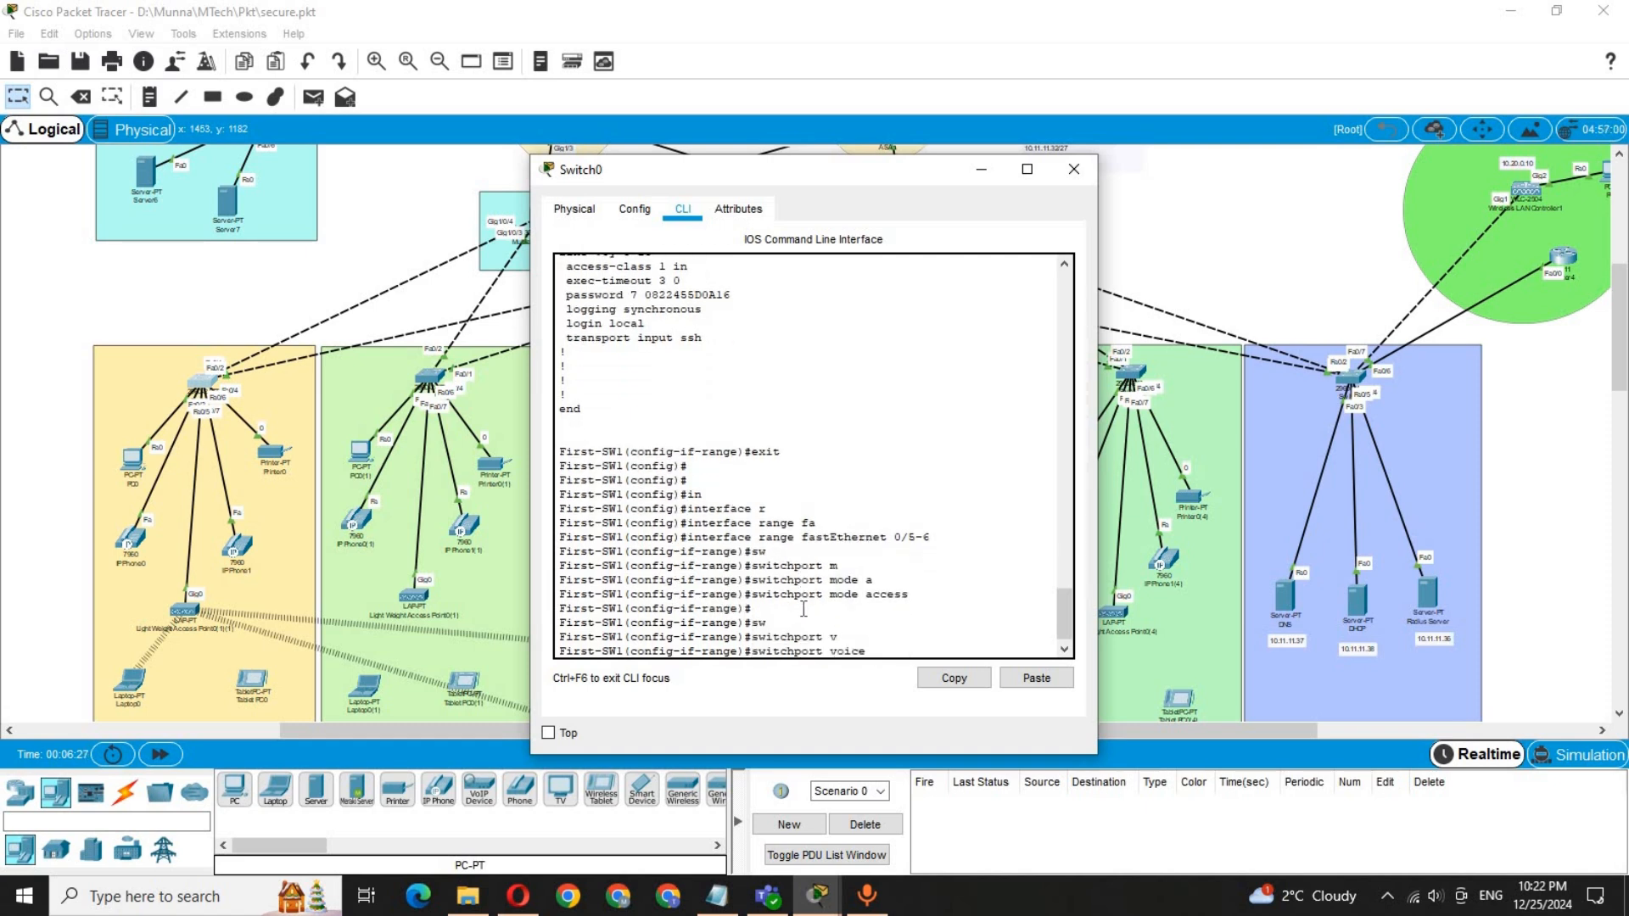
pyautogui.write('v')
pyautogui.press('Tab')
pyautogui.write('7')
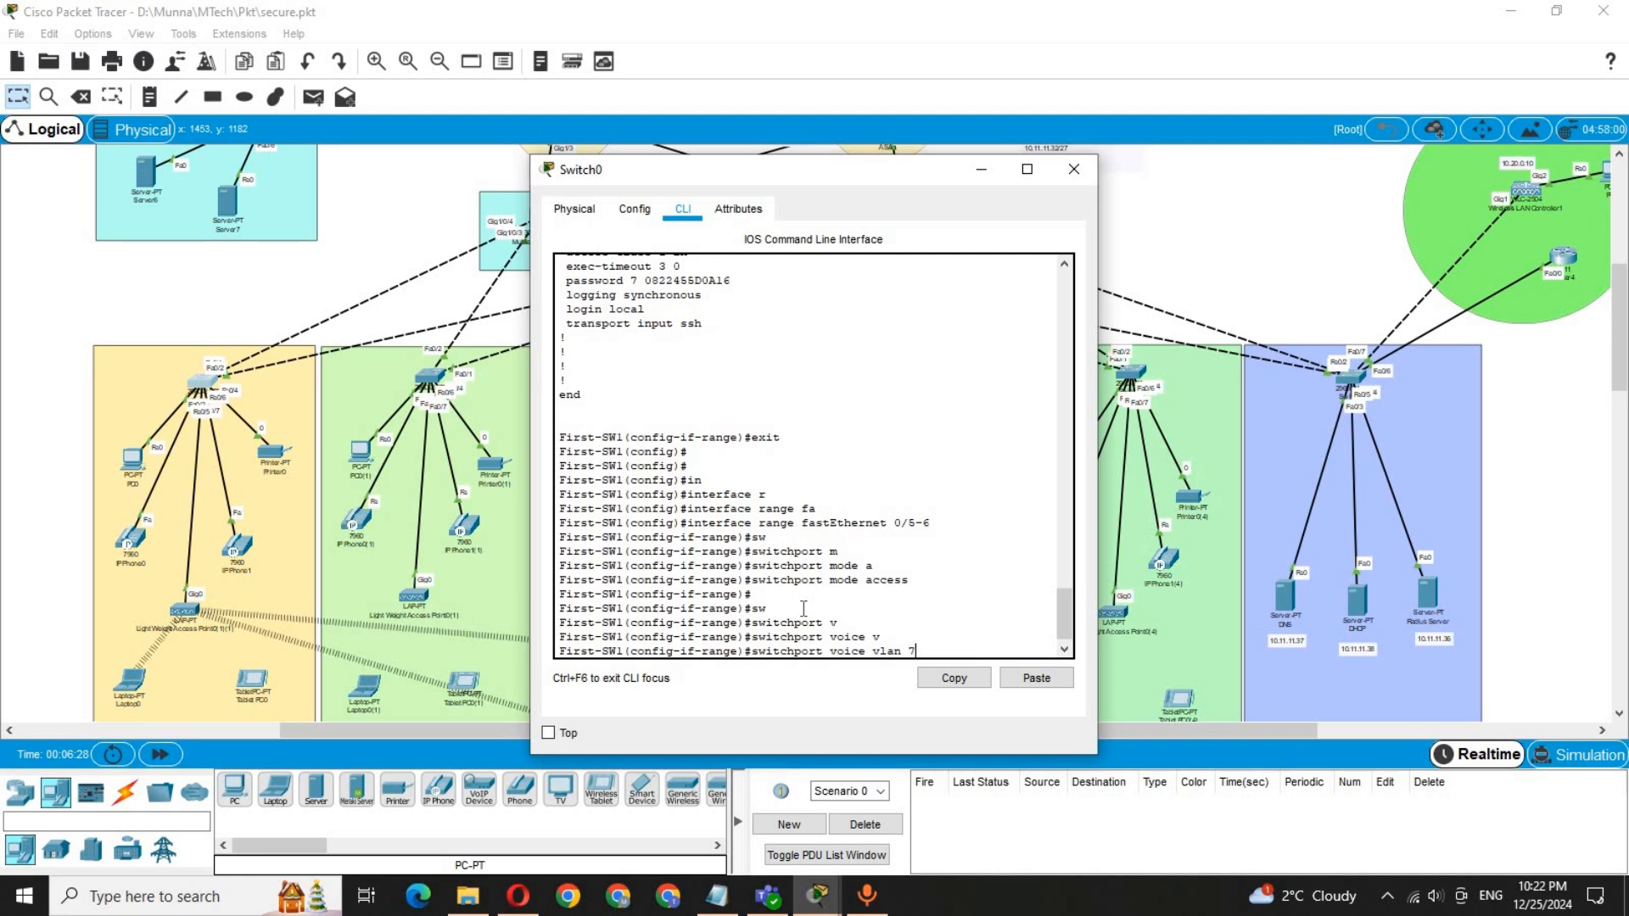
pyautogui.write('0')
pyautogui.press('Return')
pyautogui.press('Return')
pyautogui.press('Return')
pyautogui.press('Return')
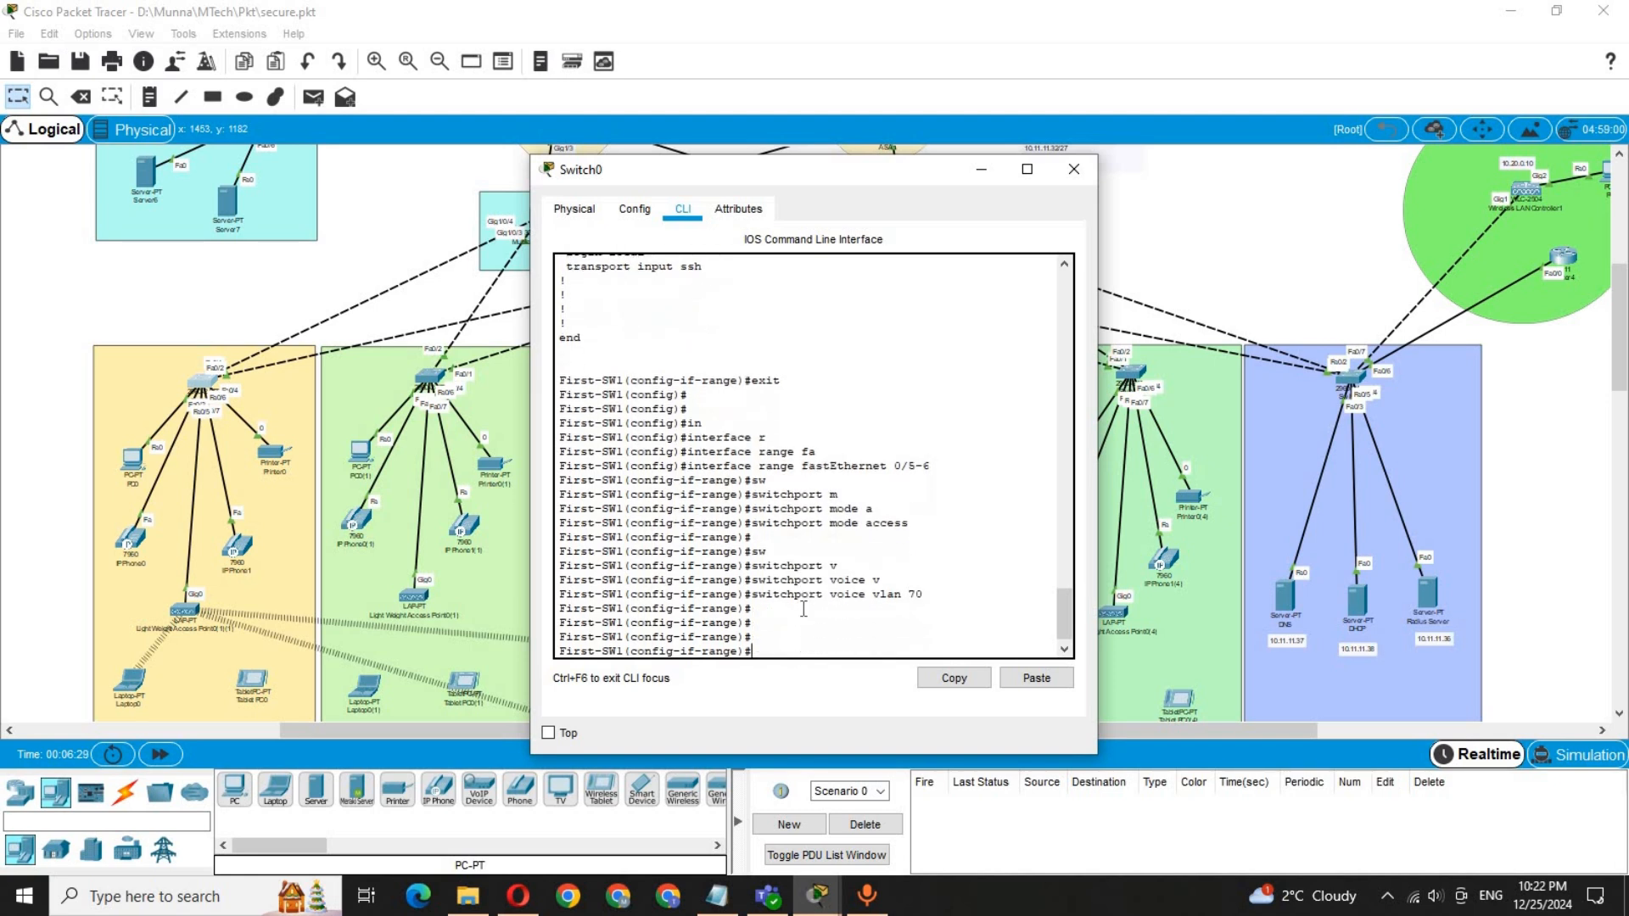
pyautogui.write('do wr')
pyautogui.press('Return')
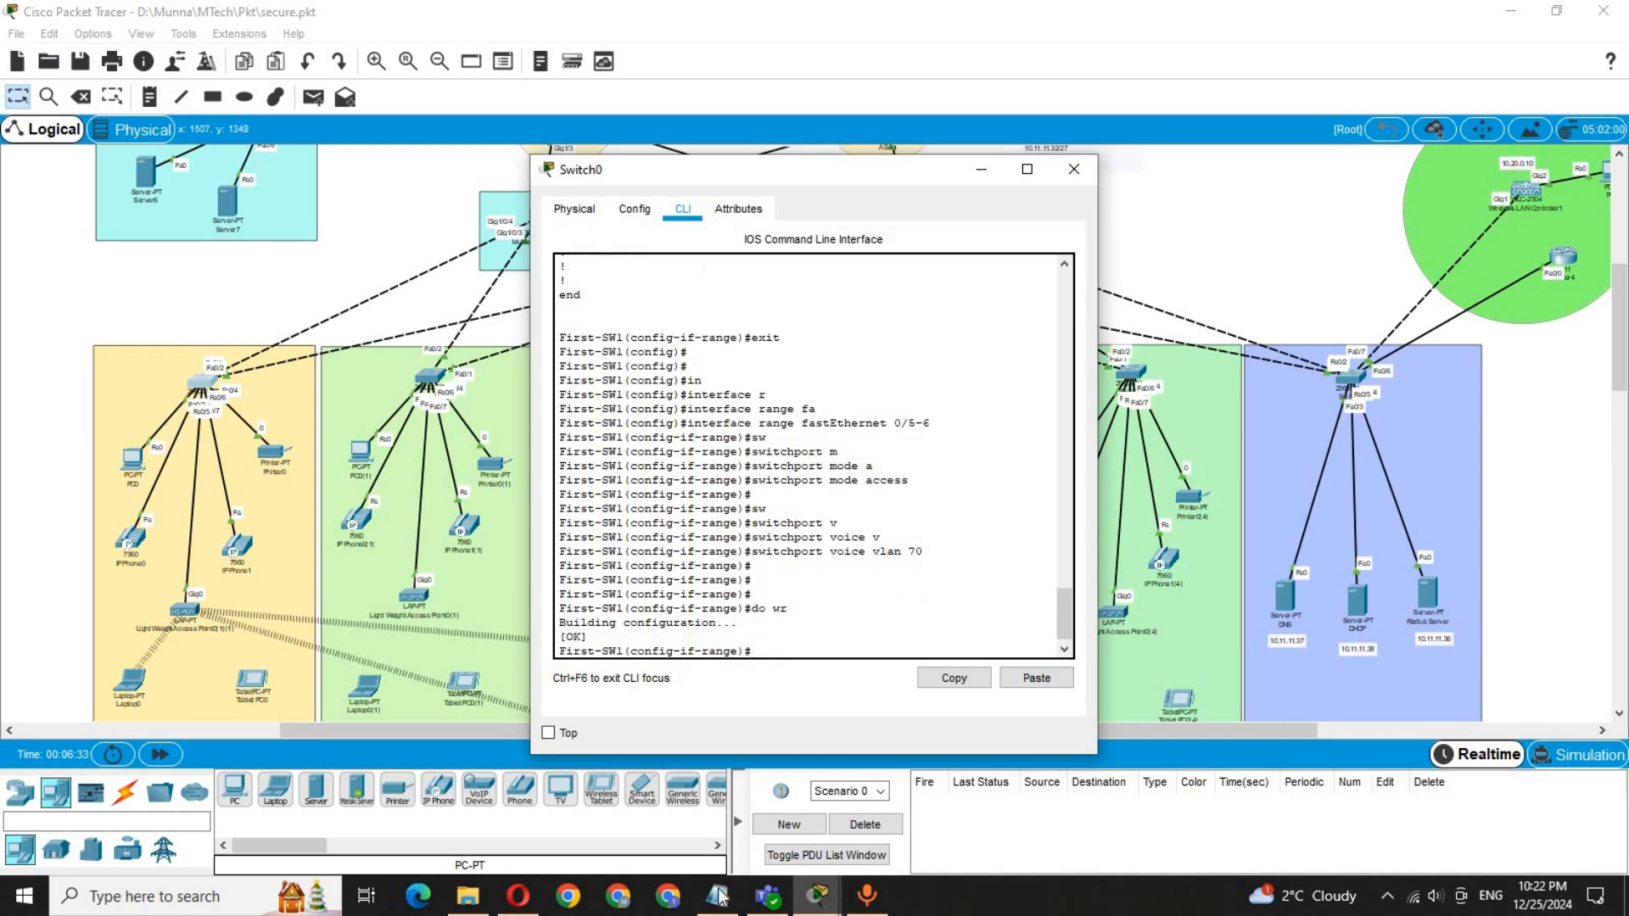
# Step: Close the voip text file without saving its changes and open a new blank Notepad document beside Switch0's window
pyautogui.moveTo(717, 900)
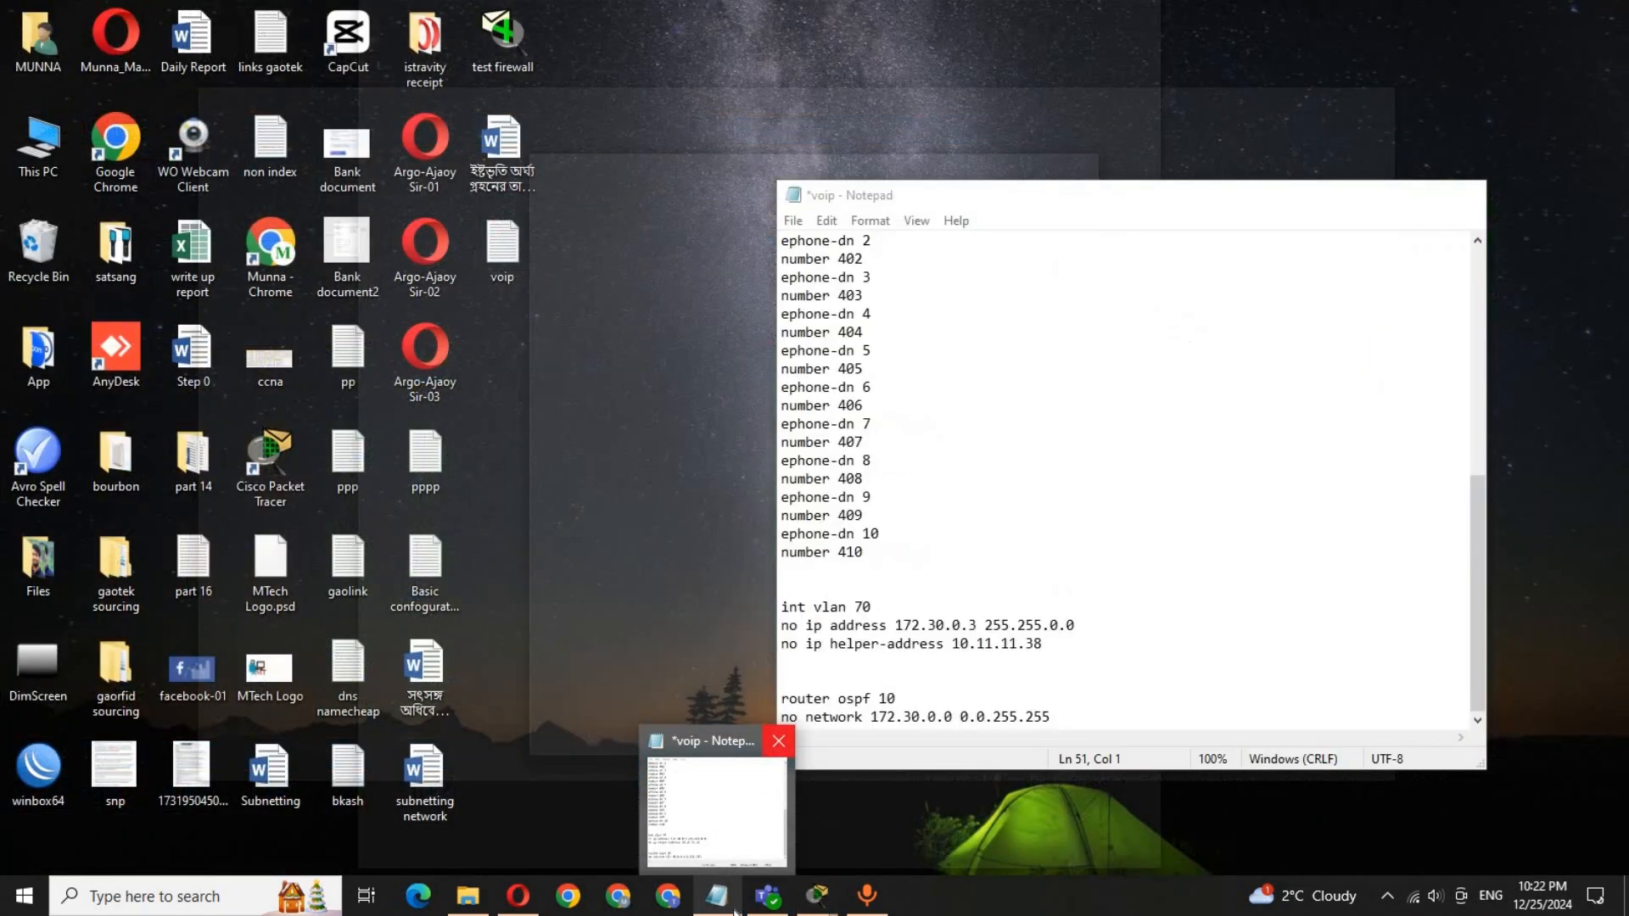
pyautogui.click(786, 738)
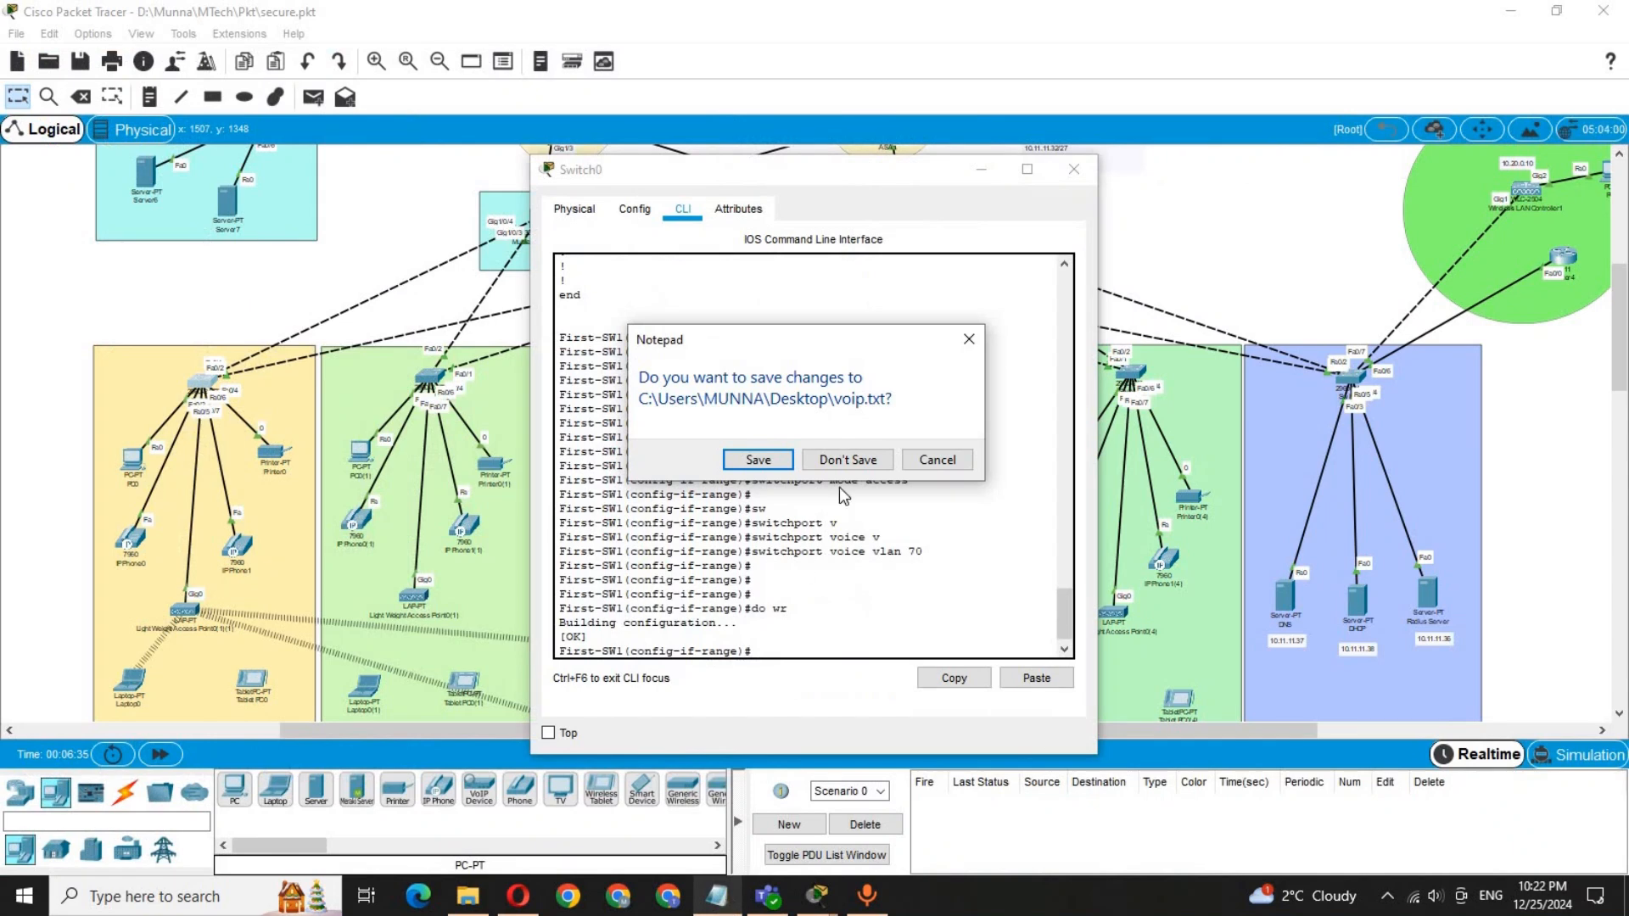
pyautogui.click(866, 458)
pyautogui.click(719, 896)
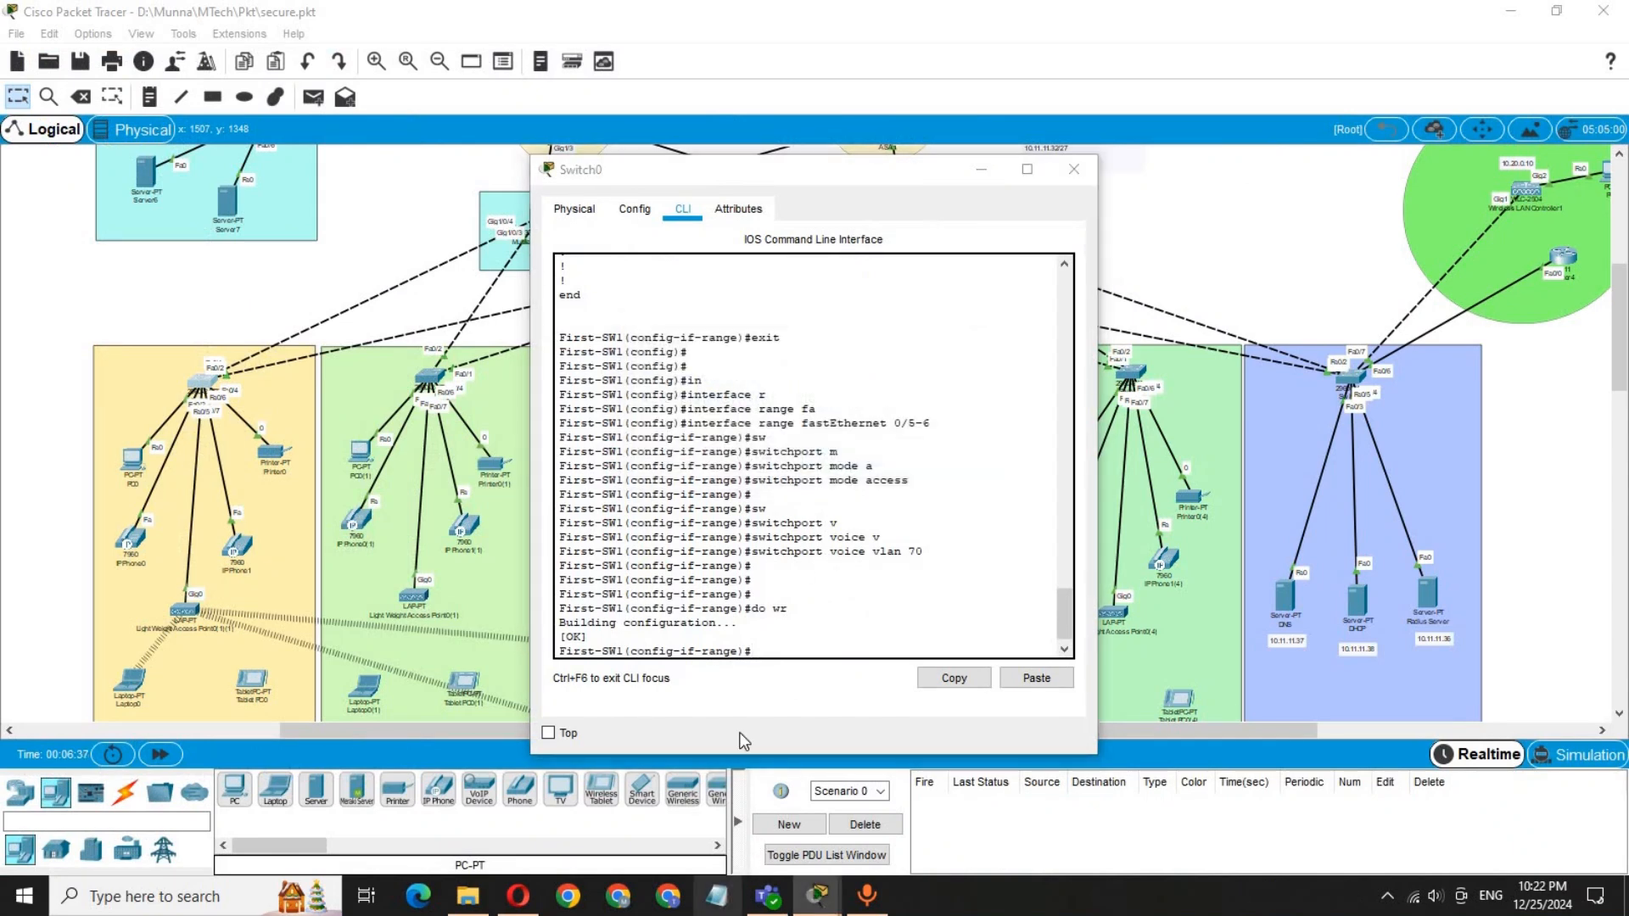
pyautogui.moveTo(751, 182); pyautogui.dragTo(945, 182)
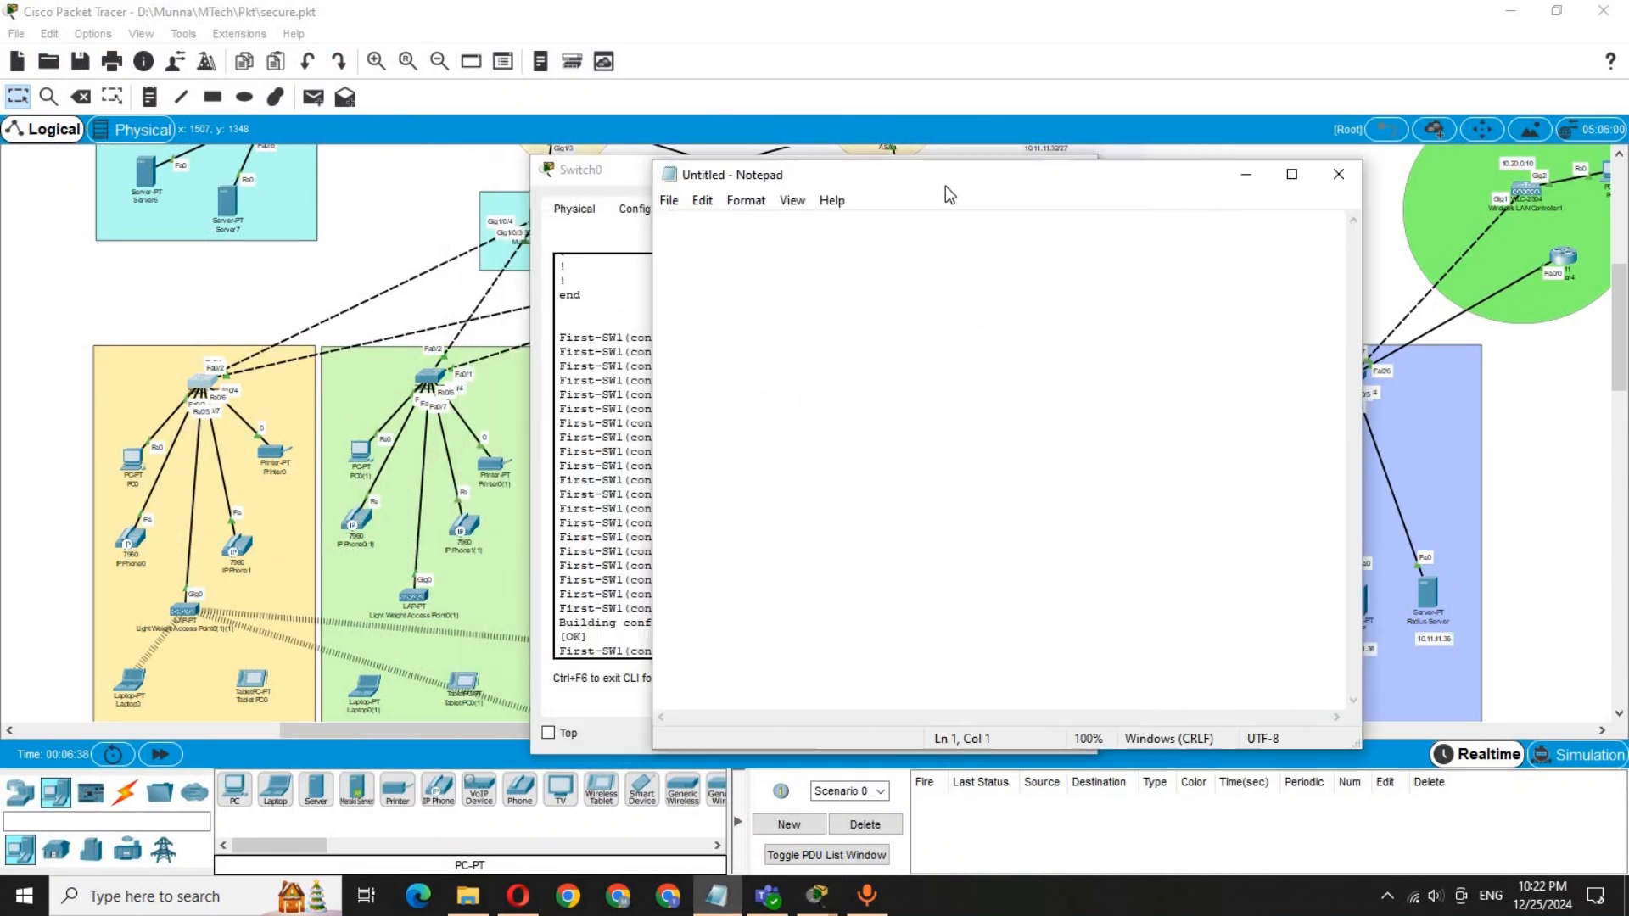
# Step: Copy Switch0's commands from interface range fastEthernet 0/5-6 through do wr into the blank Notepad document
pyautogui.click(562, 386)
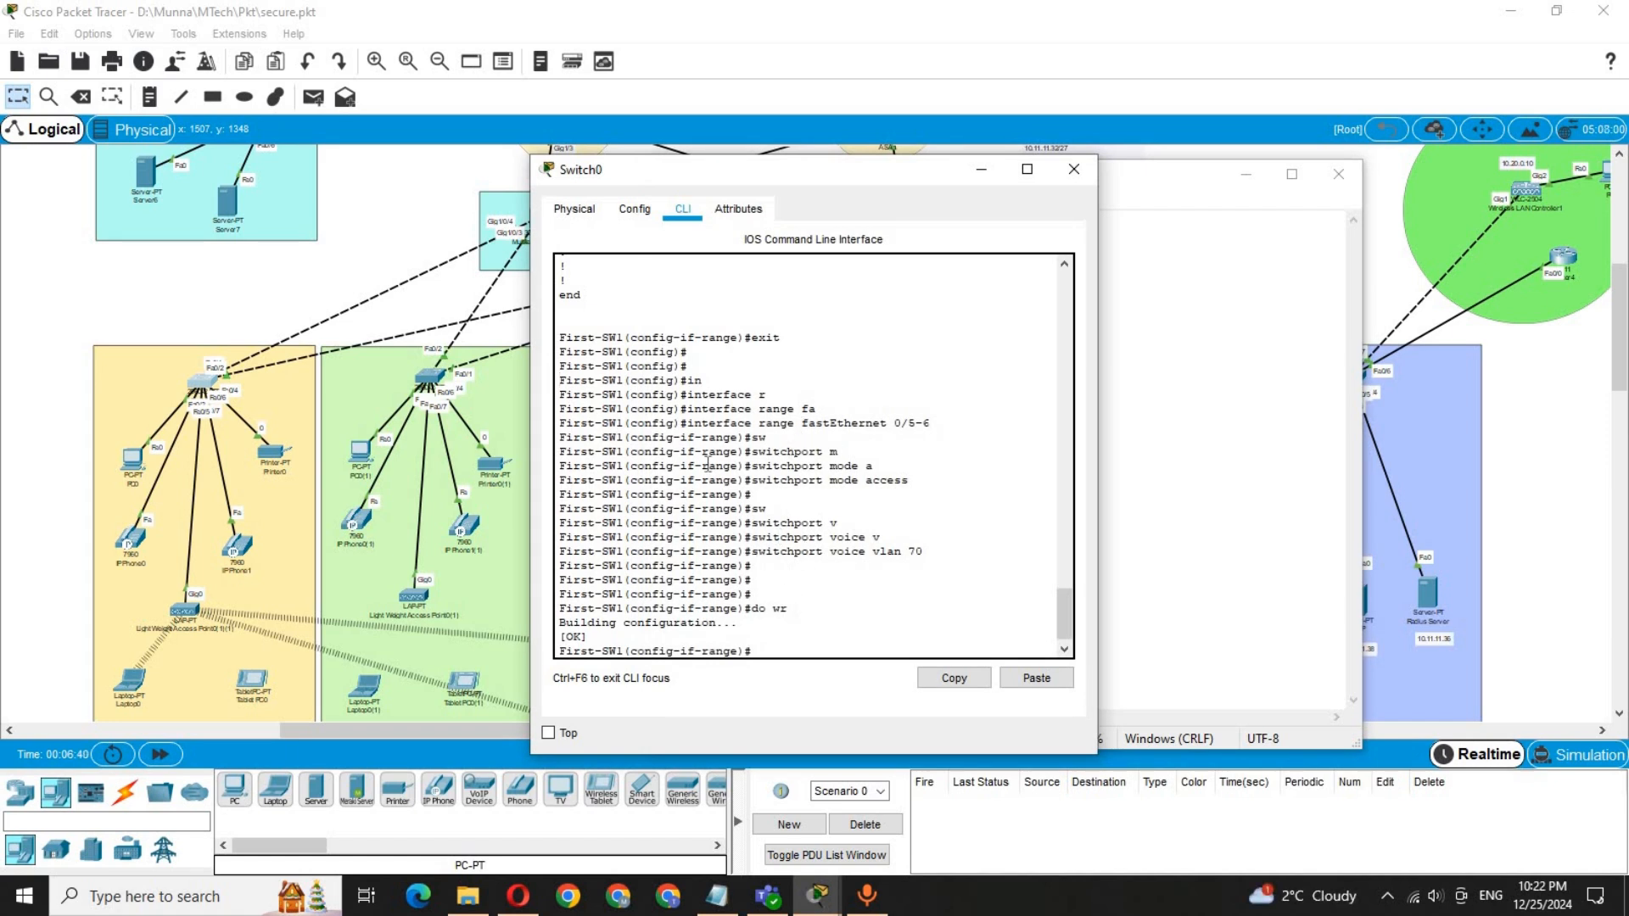
pyautogui.moveTo(790, 608); pyautogui.dragTo(511, 421)
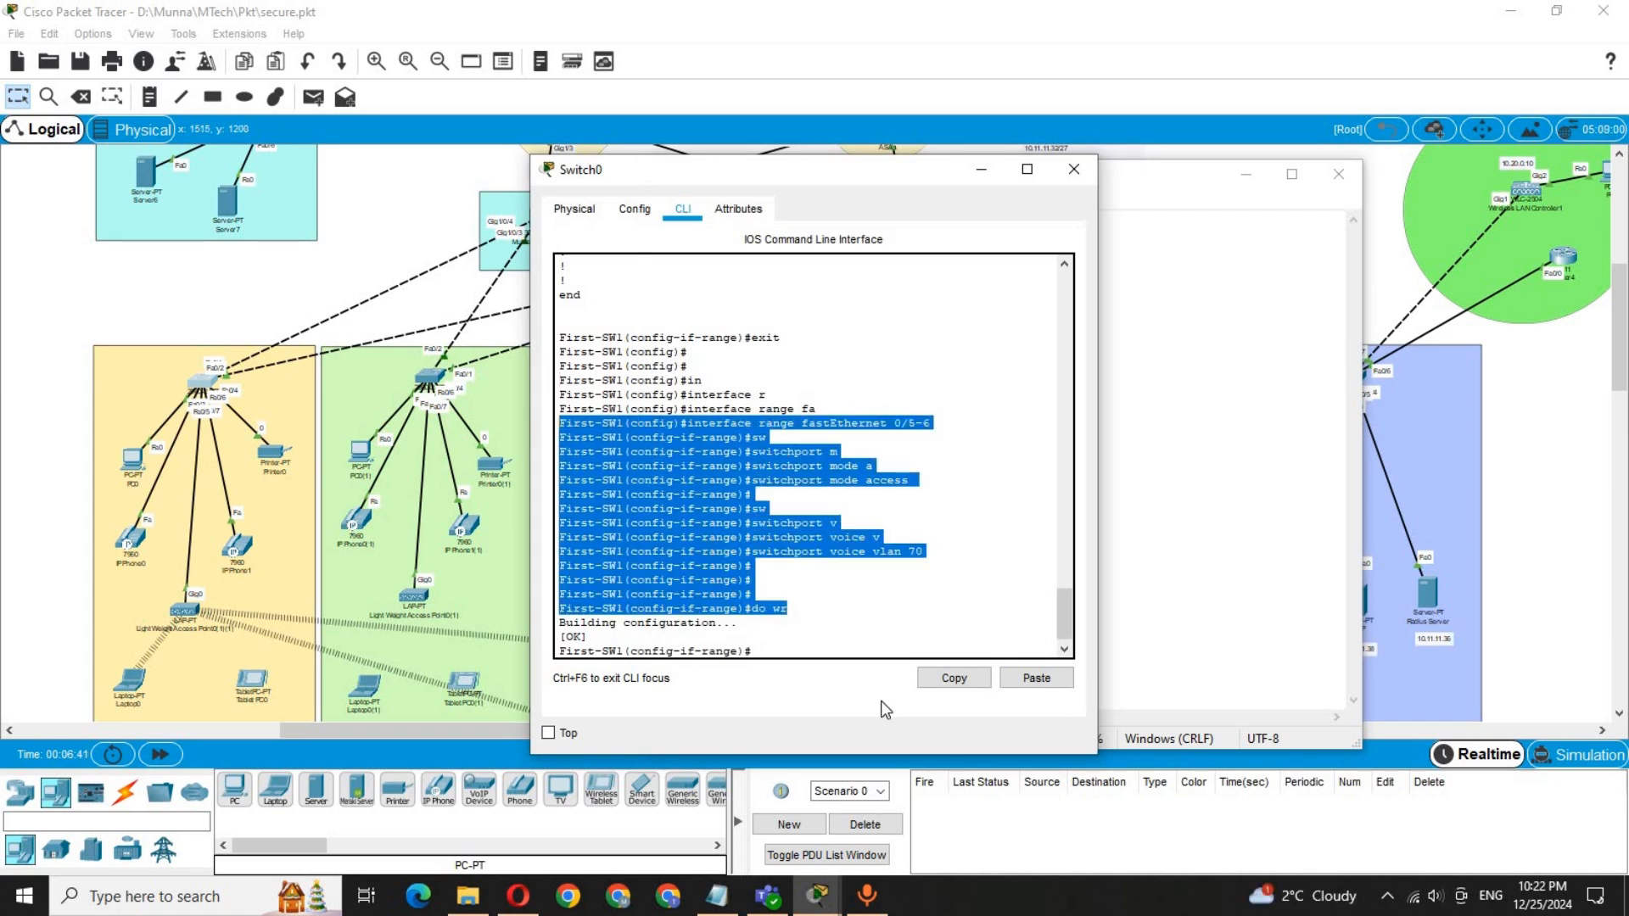
pyautogui.click(954, 678)
pyautogui.click(717, 895)
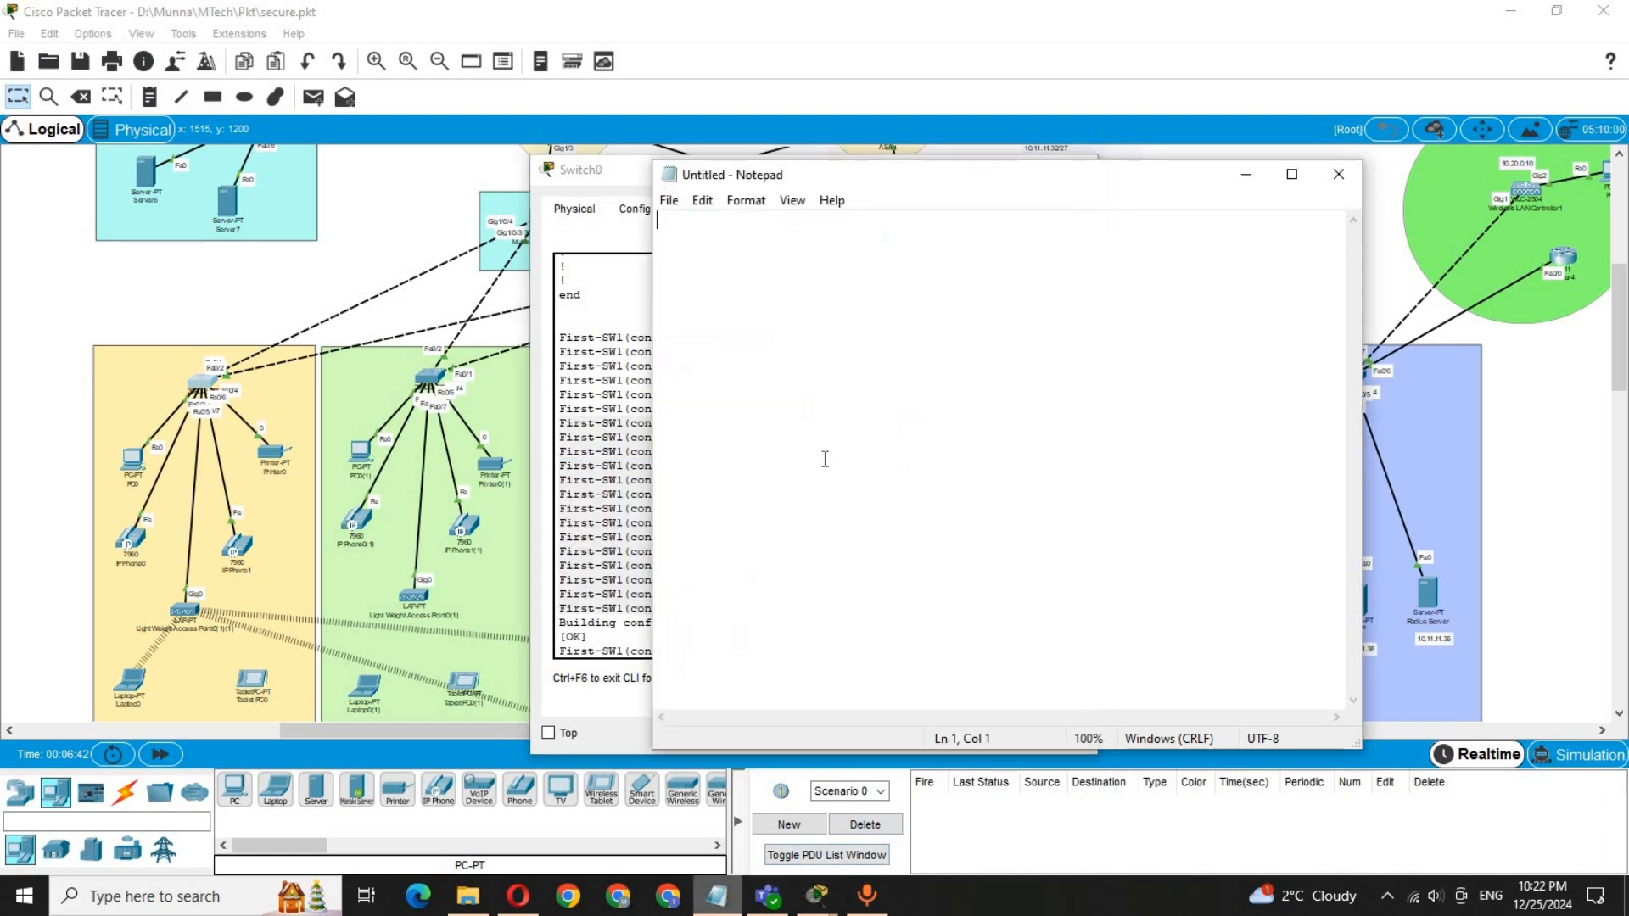
pyautogui.hotkey('ctrl', 'v')
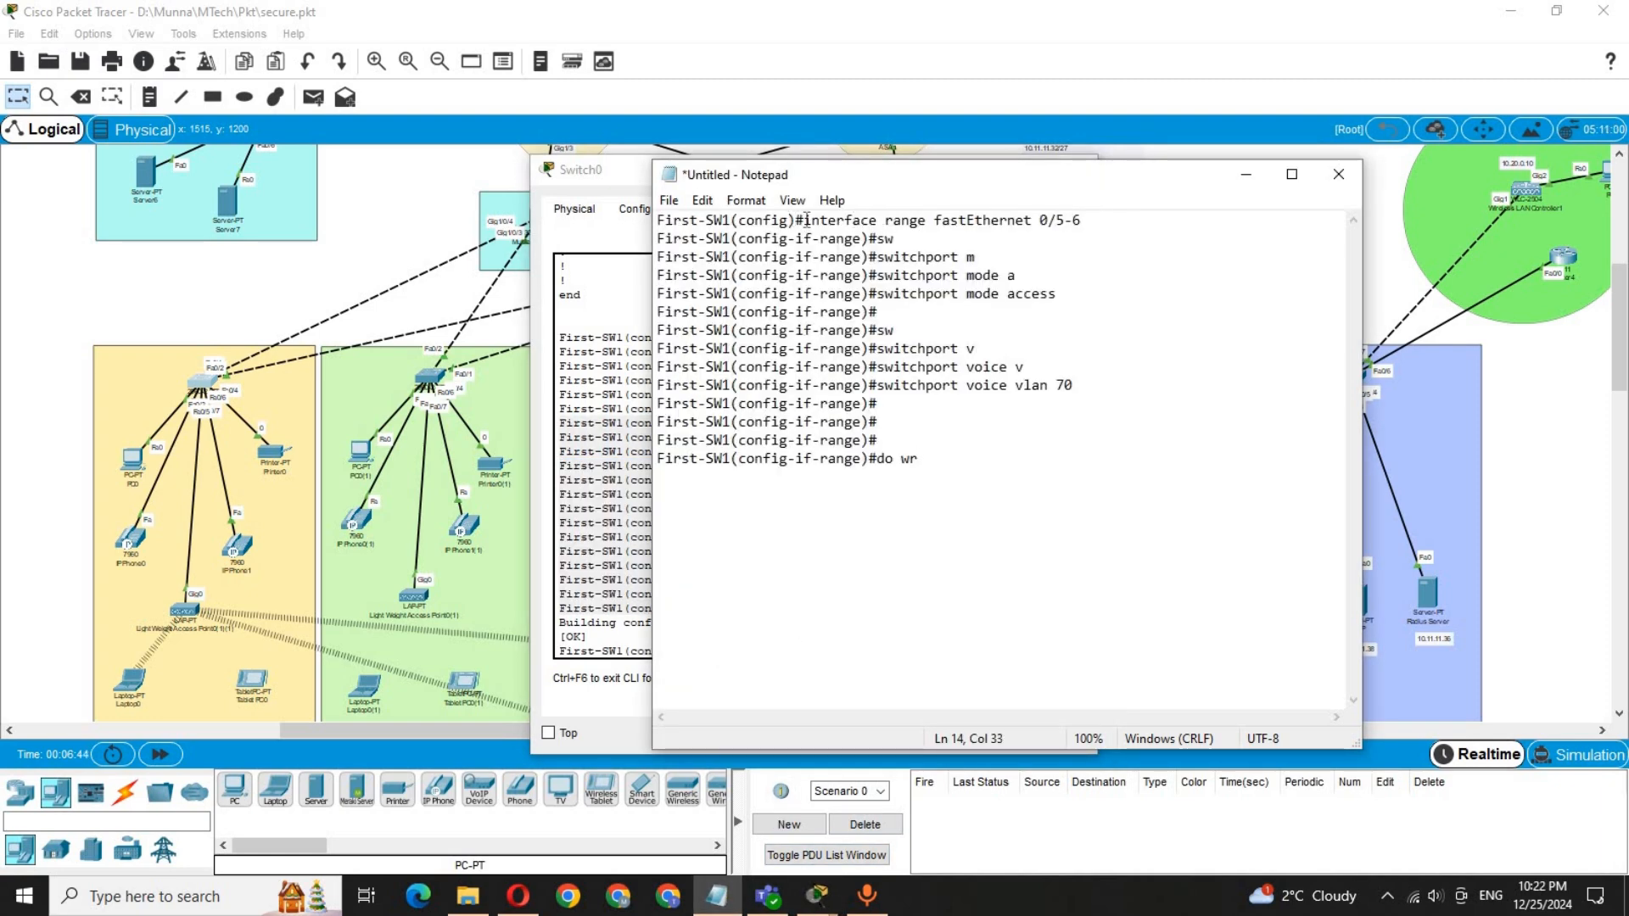
# Step: Strip the prompts and partial commands above the voice VLAN line, keeping only interface range fastEthernet 0/5-6 and switchport mode access
pyautogui.moveTo(805, 220); pyautogui.dragTo(657, 221)
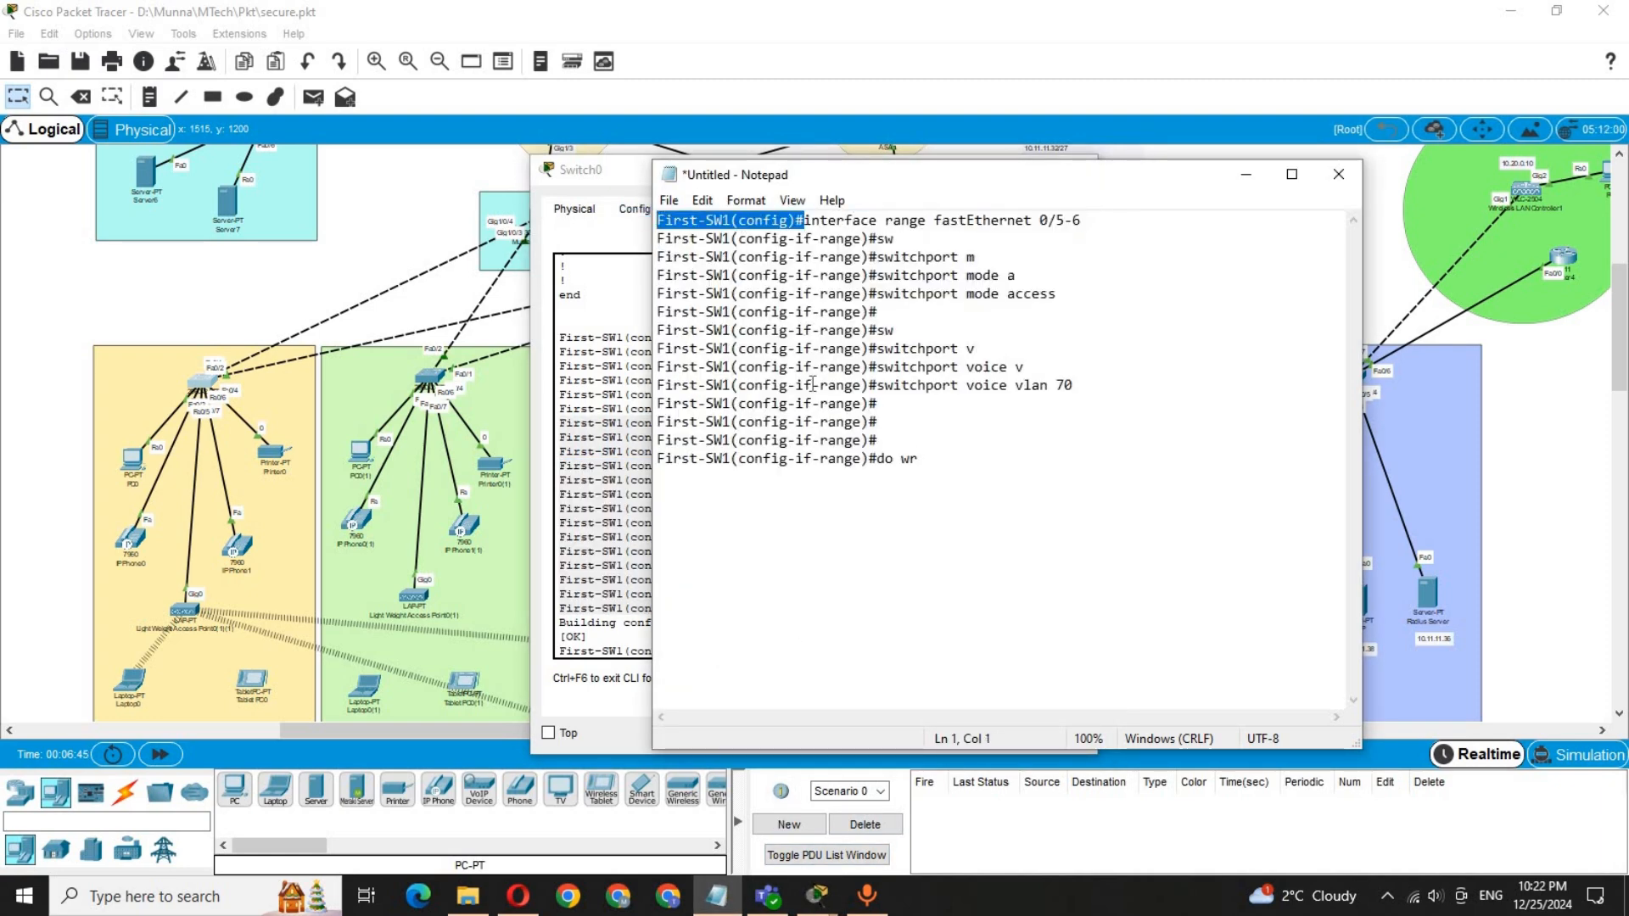
pyautogui.press('Delete')
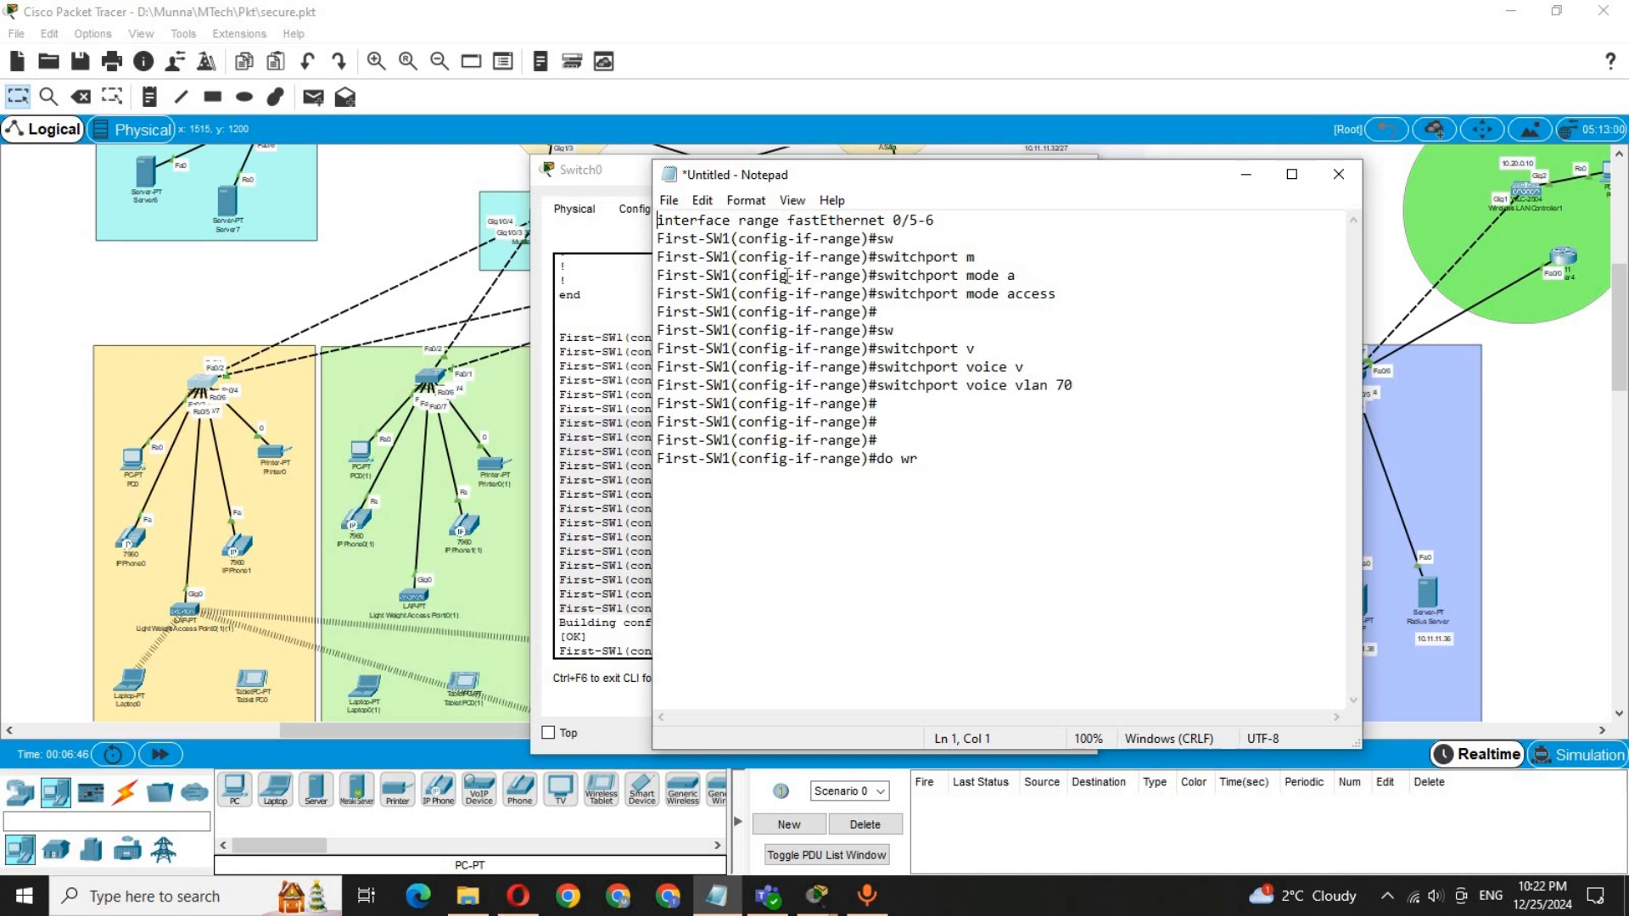
pyautogui.moveTo(1019, 275); pyautogui.dragTo(658, 238)
pyautogui.press('Delete')
pyautogui.press('BackSpace')
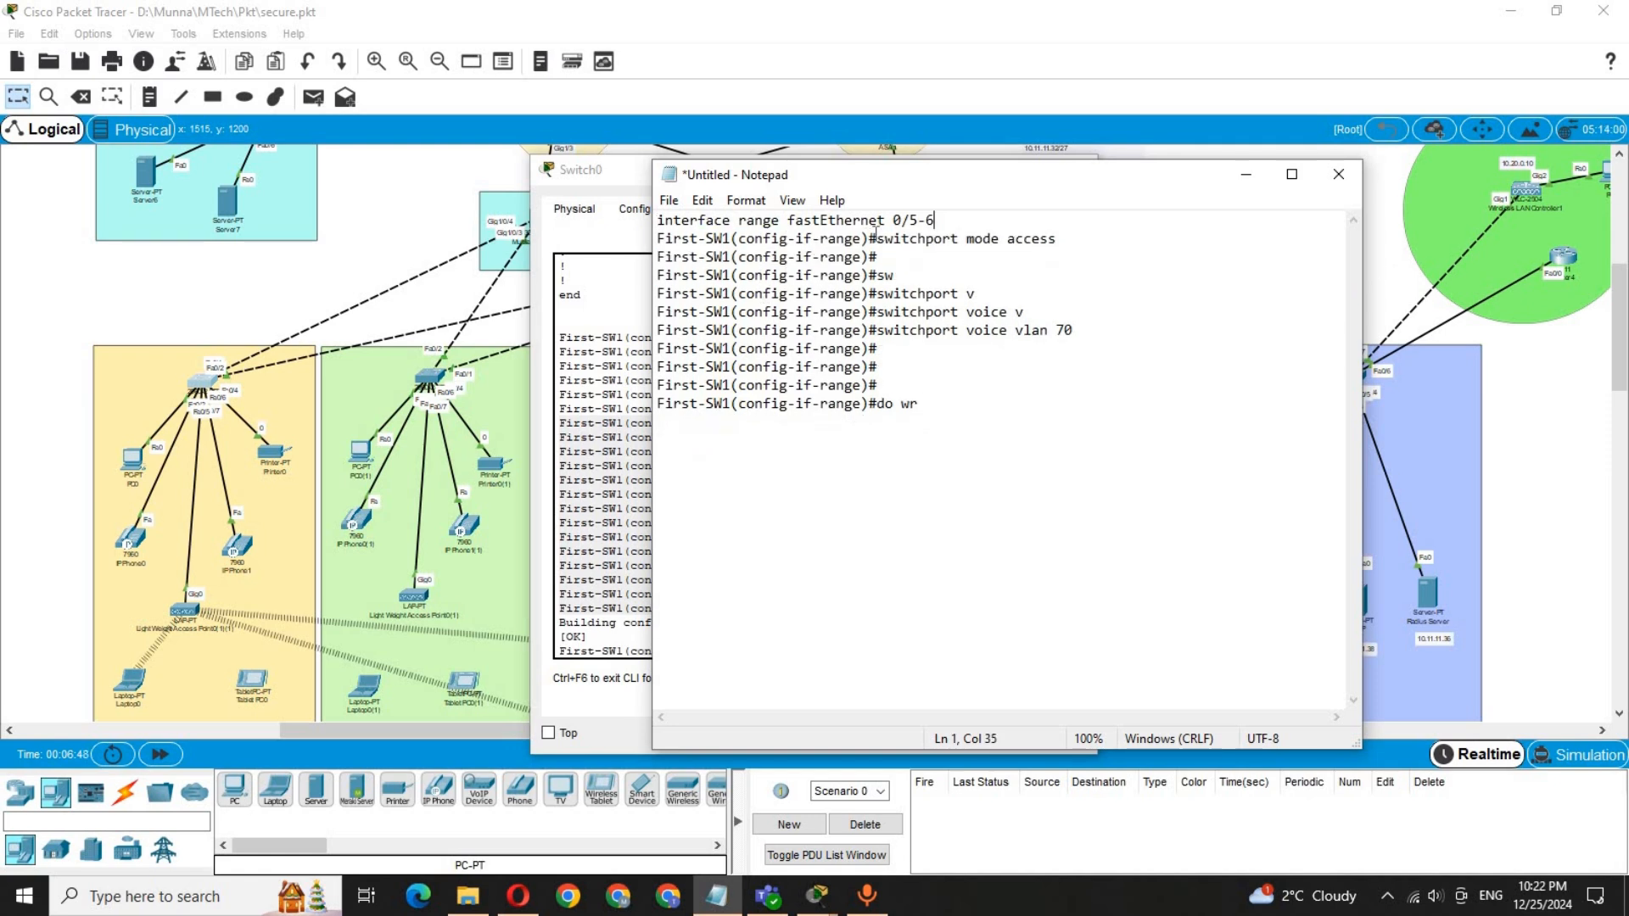
pyautogui.moveTo(879, 239); pyautogui.dragTo(657, 238)
pyautogui.press('Delete')
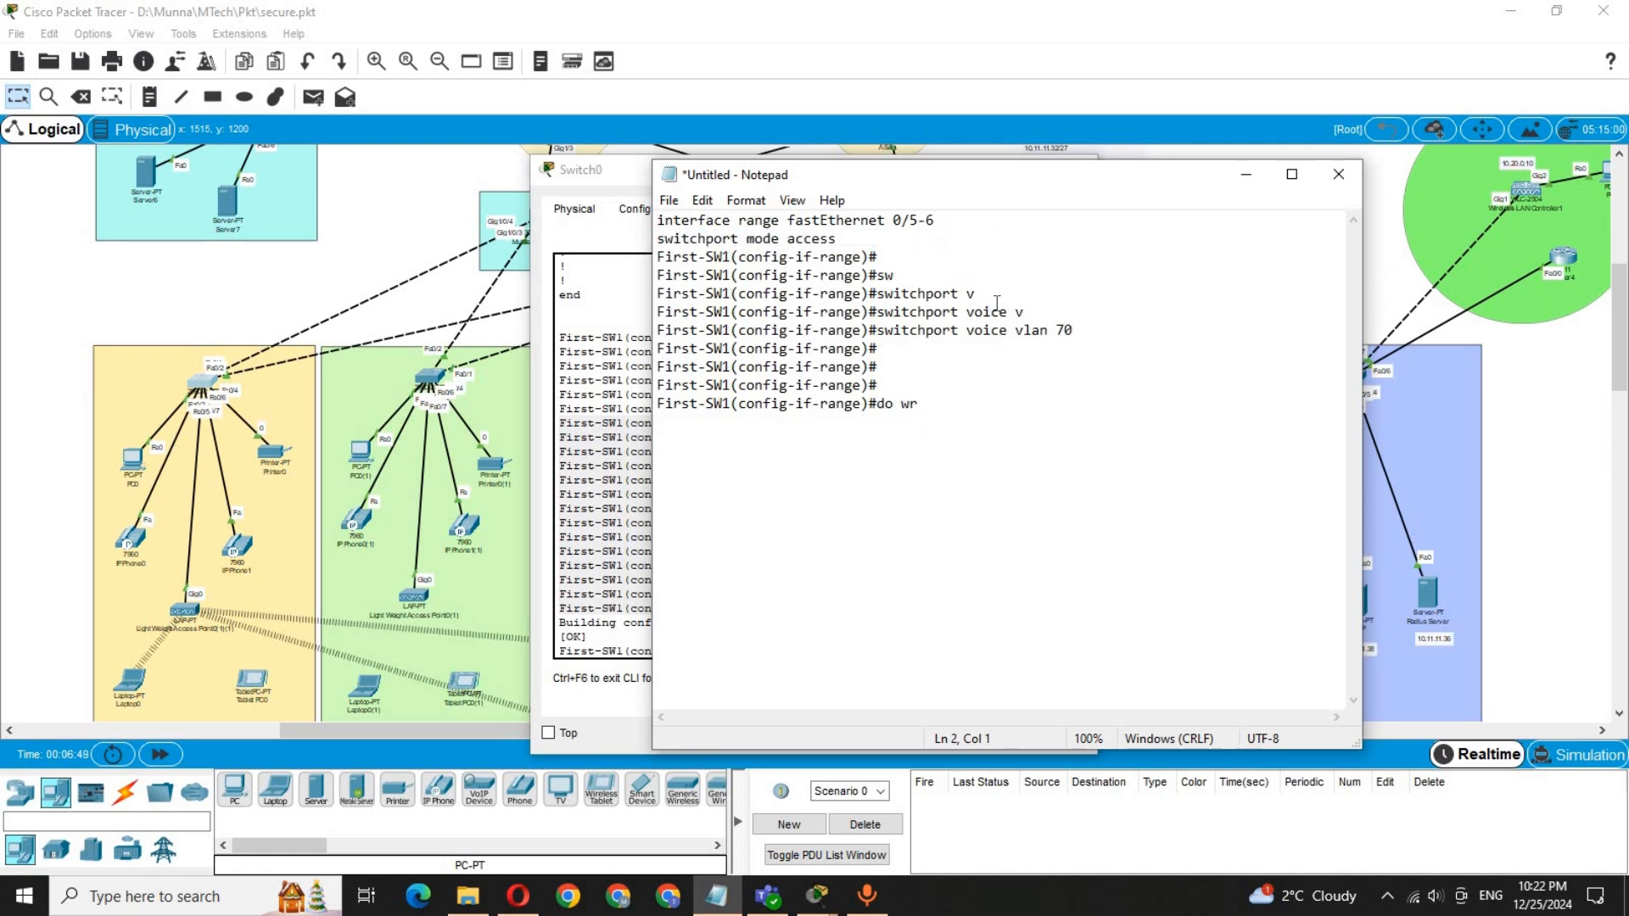
pyautogui.moveTo(1024, 311); pyautogui.dragTo(614, 256)
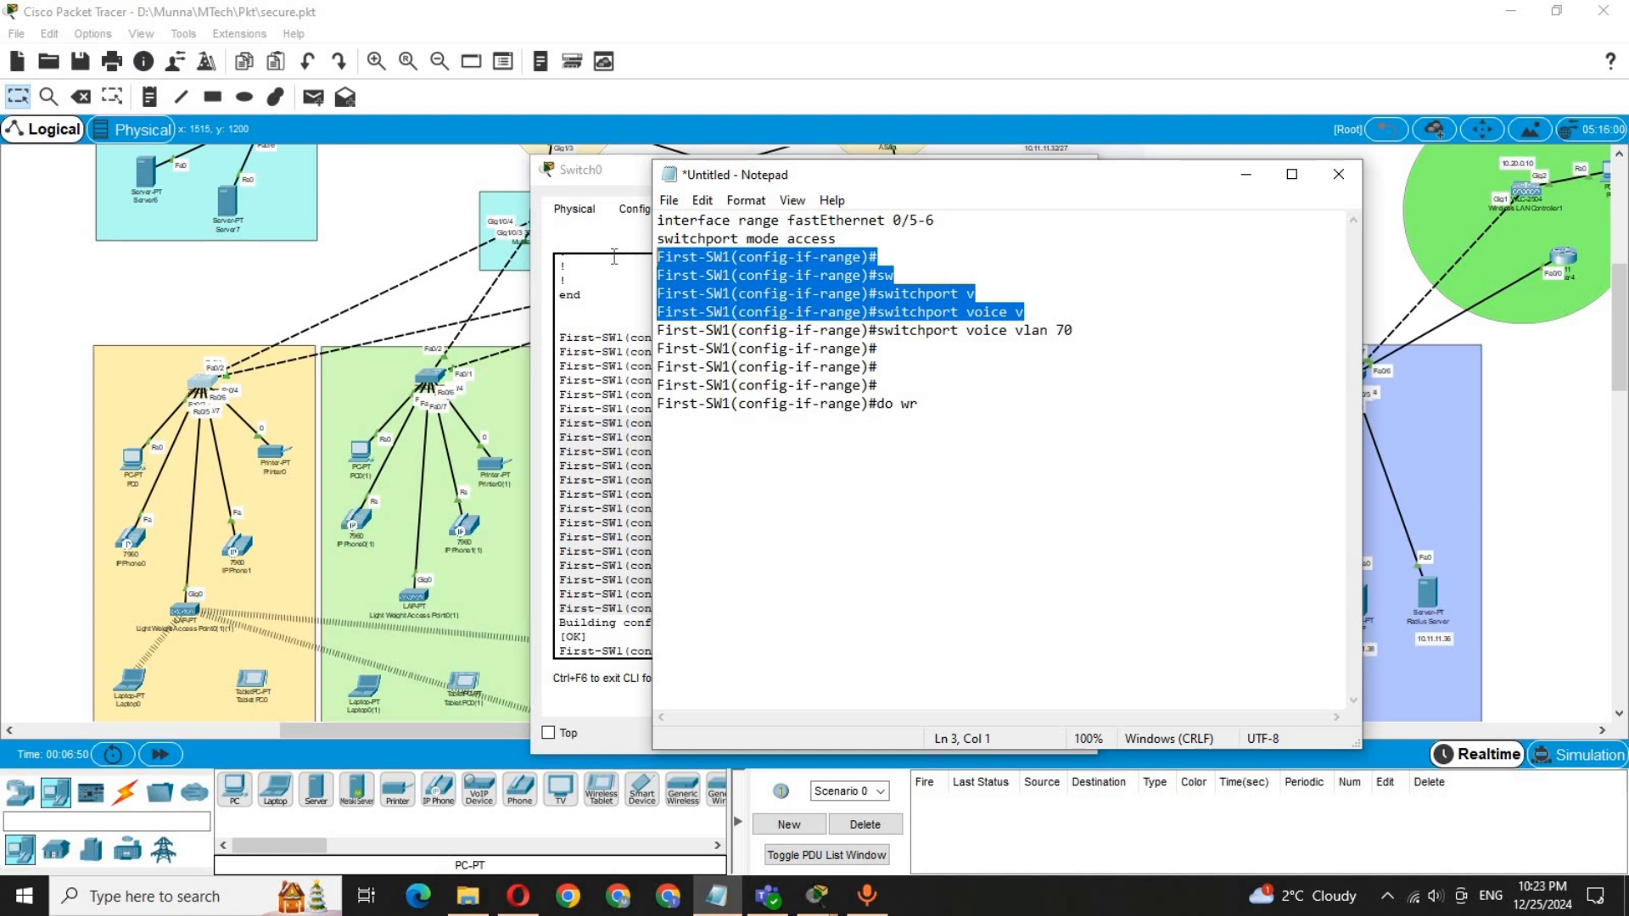
pyautogui.press('Delete')
# Step: Reduce the remaining lines to switchport voice vlan 70 and do wr, and copy the whole cleaned command block
pyautogui.moveTo(885, 275); pyautogui.dragTo(735, 280)
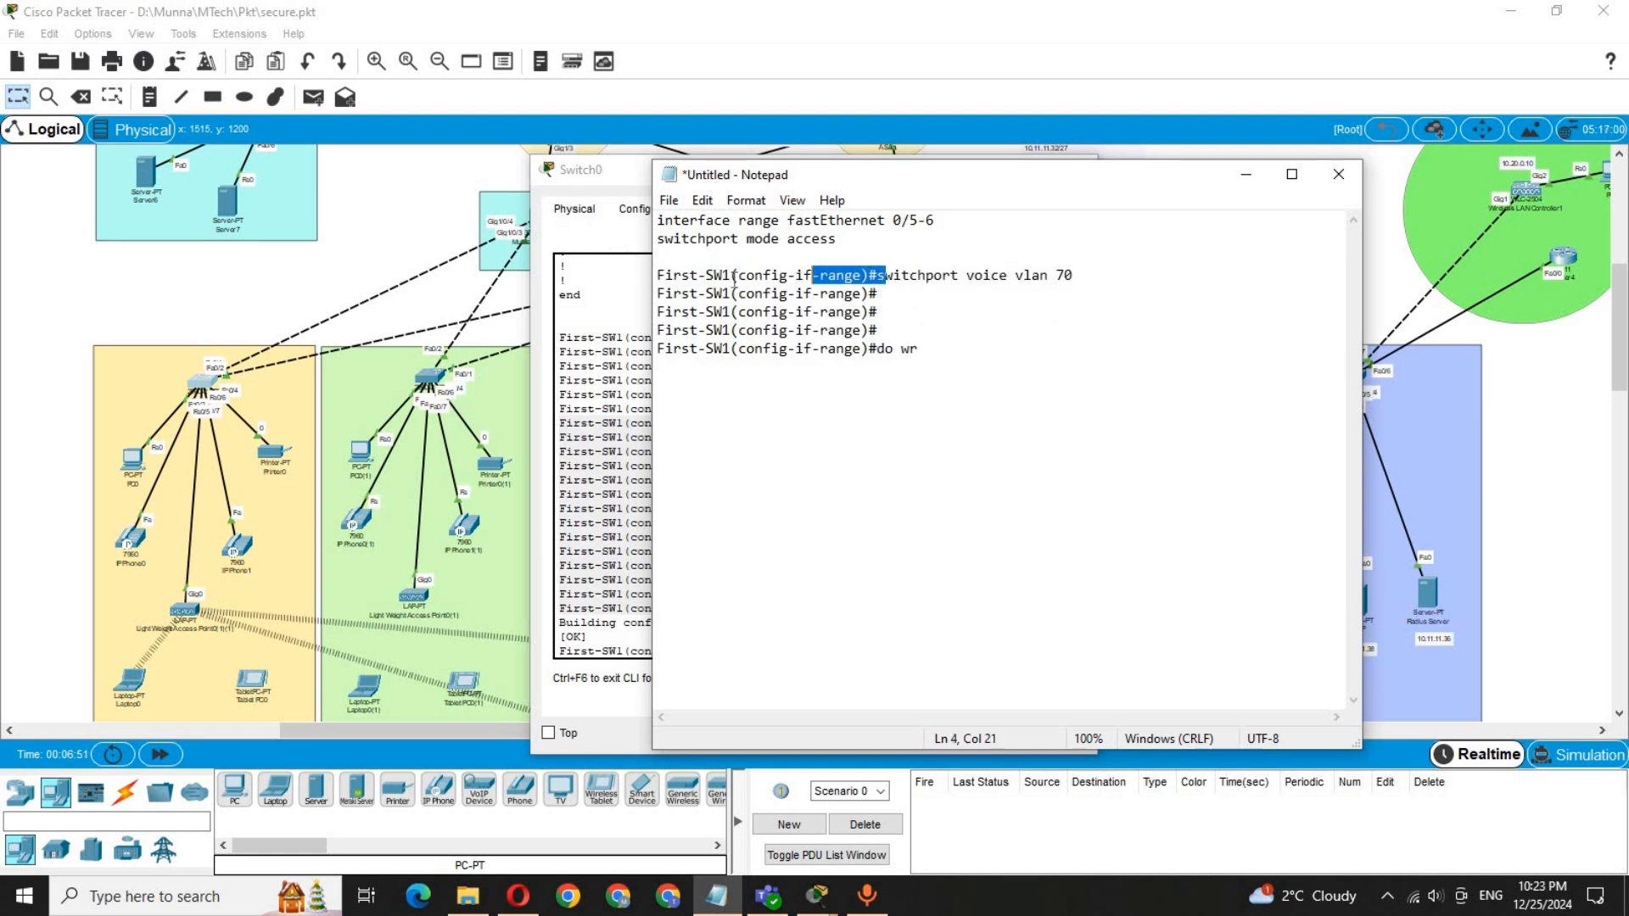
pyautogui.click(891, 277)
pyautogui.moveTo(875, 275); pyautogui.dragTo(657, 276)
pyautogui.press('BackSpace')
pyautogui.press('BackSpace')
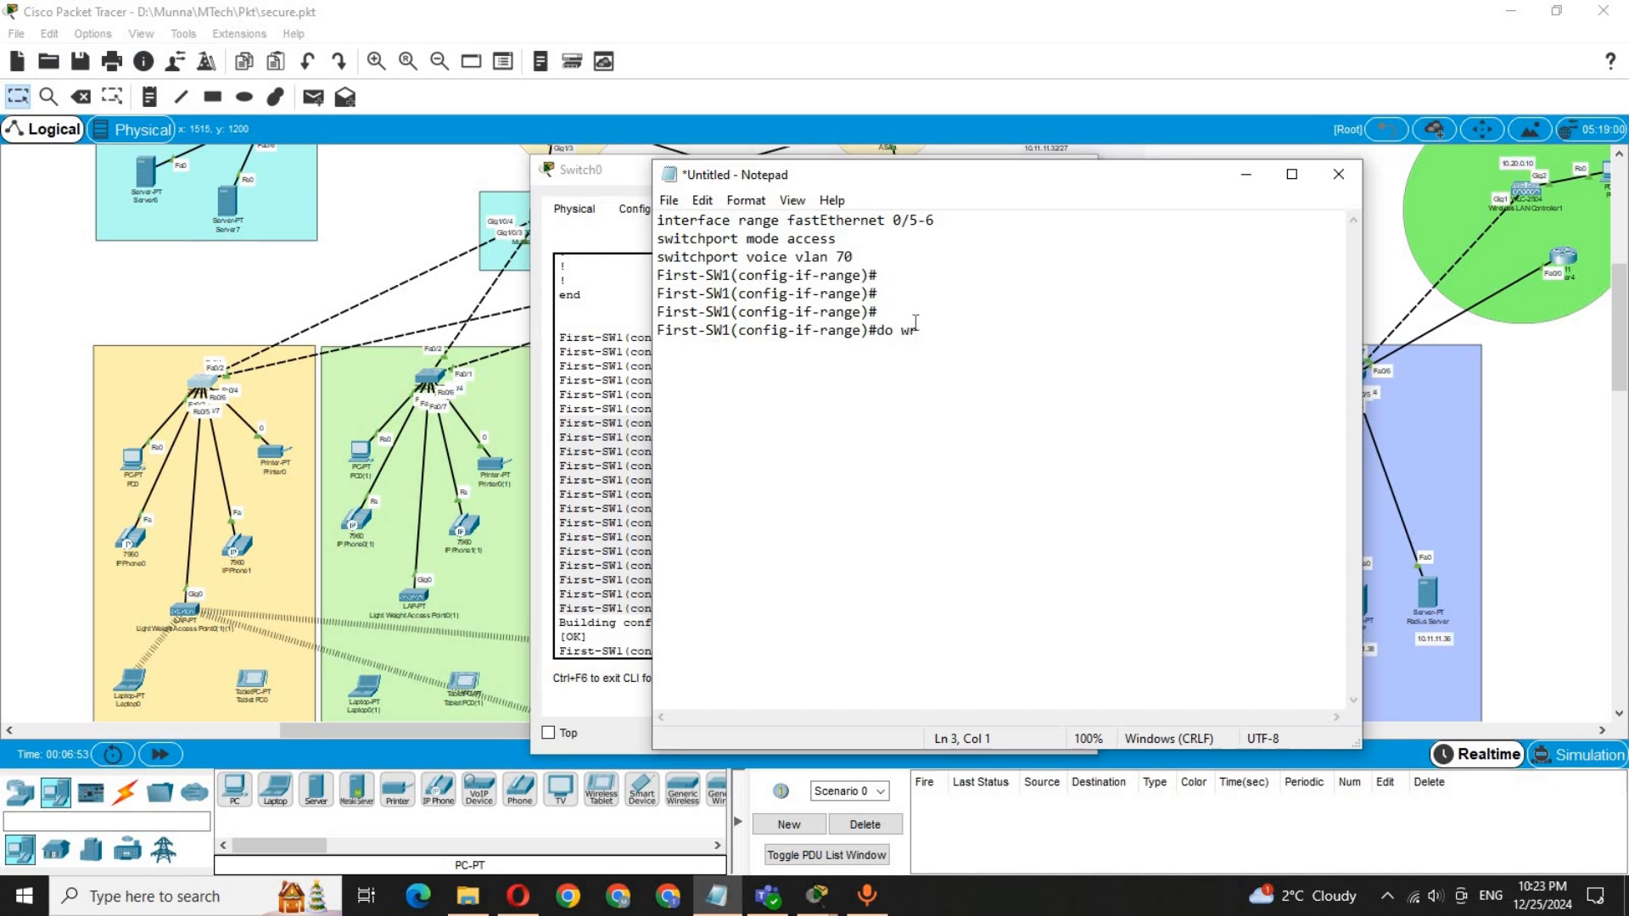
pyautogui.moveTo(917, 314); pyautogui.dragTo(624, 277)
pyautogui.press('BackSpace')
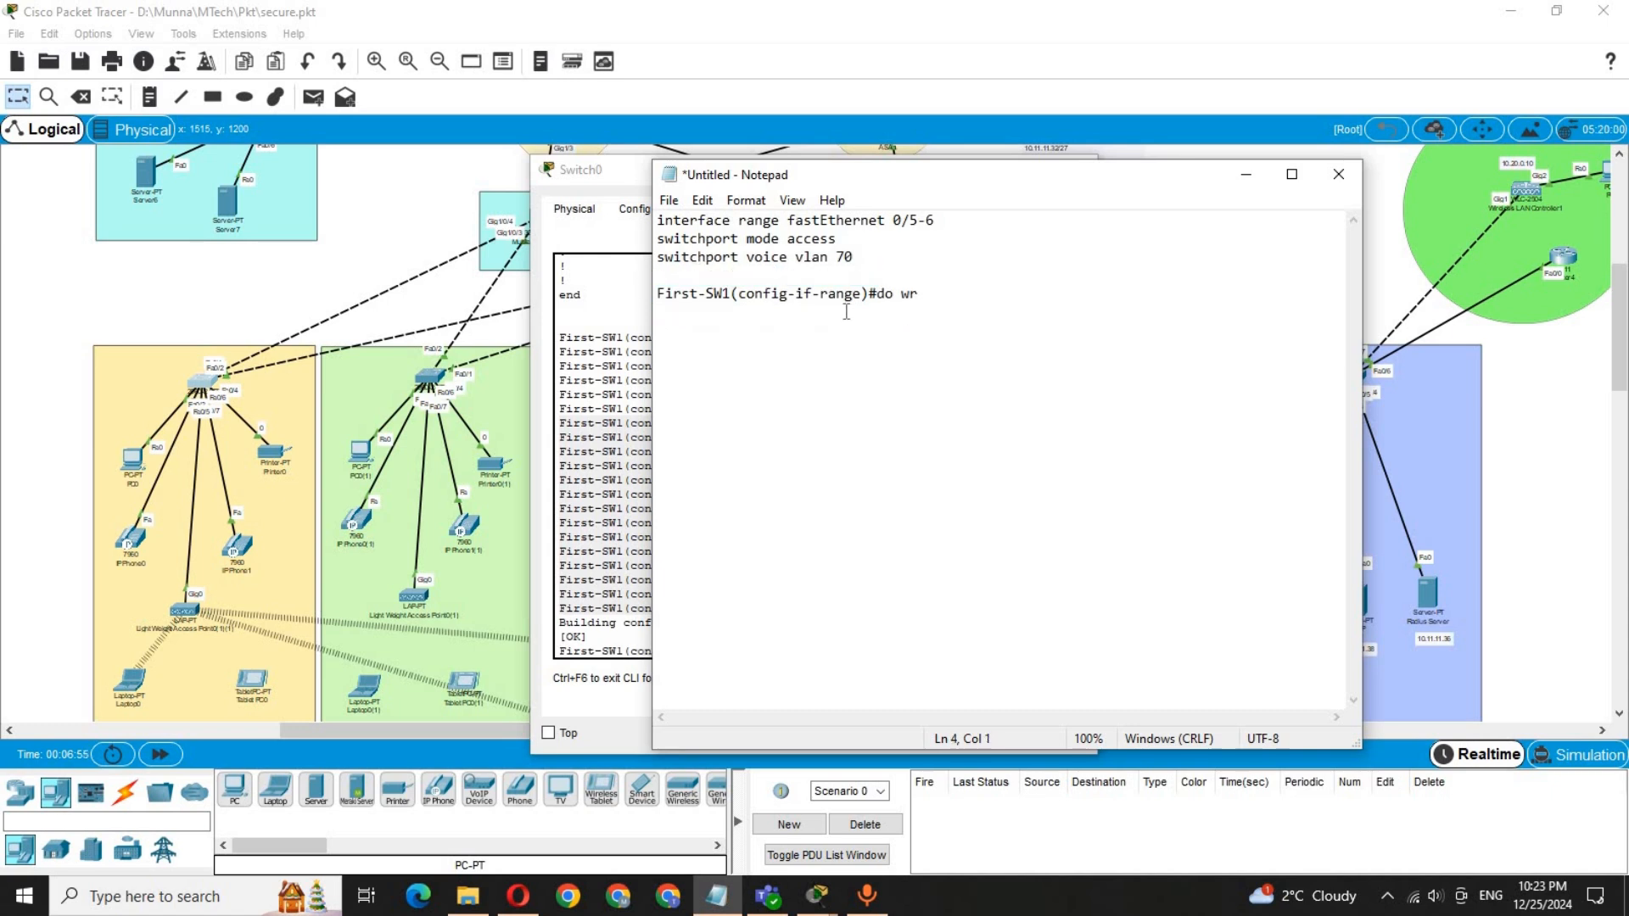
pyautogui.moveTo(880, 293); pyautogui.dragTo(606, 293)
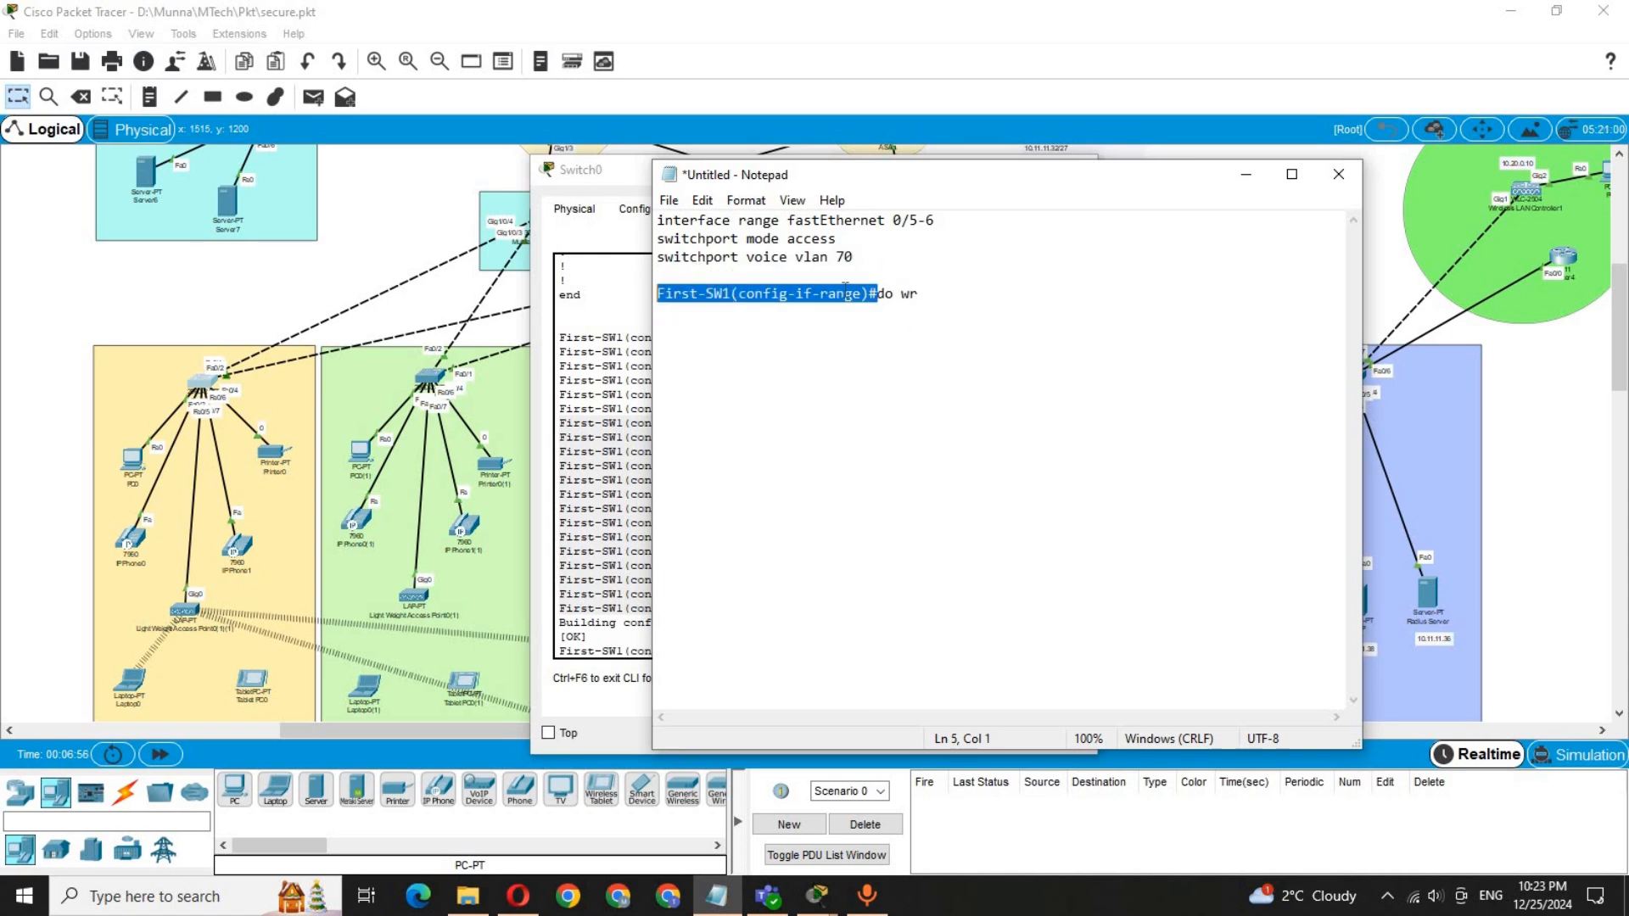
pyautogui.press('BackSpace')
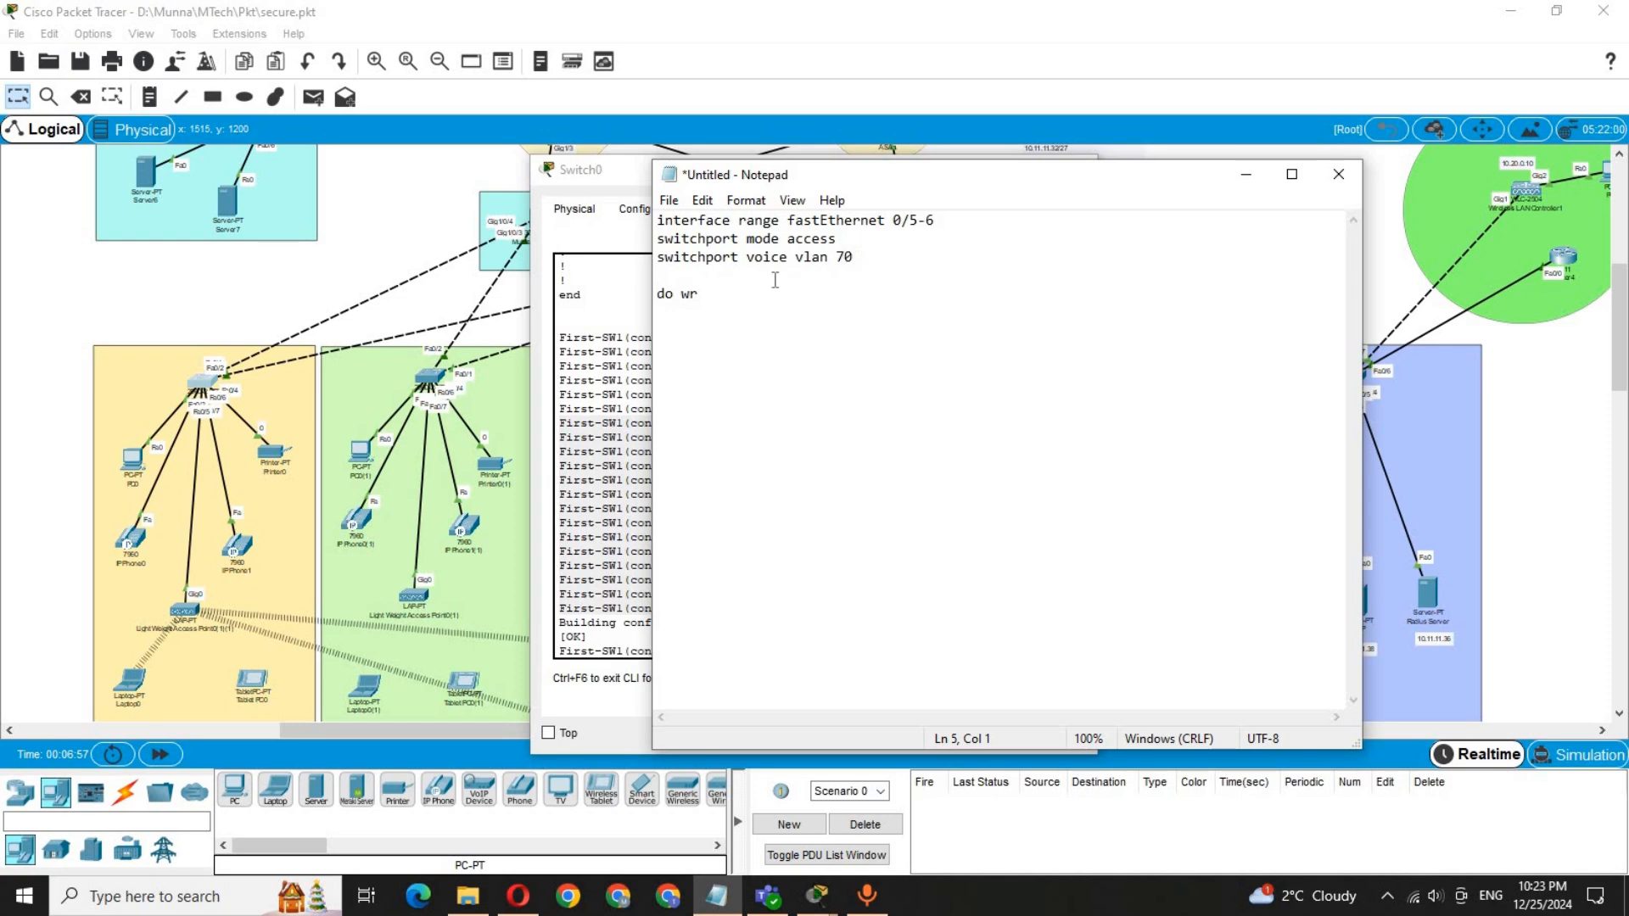
pyautogui.moveTo(735, 288); pyautogui.dragTo(641, 169)
pyautogui.hotkey('ctrl', 'c')
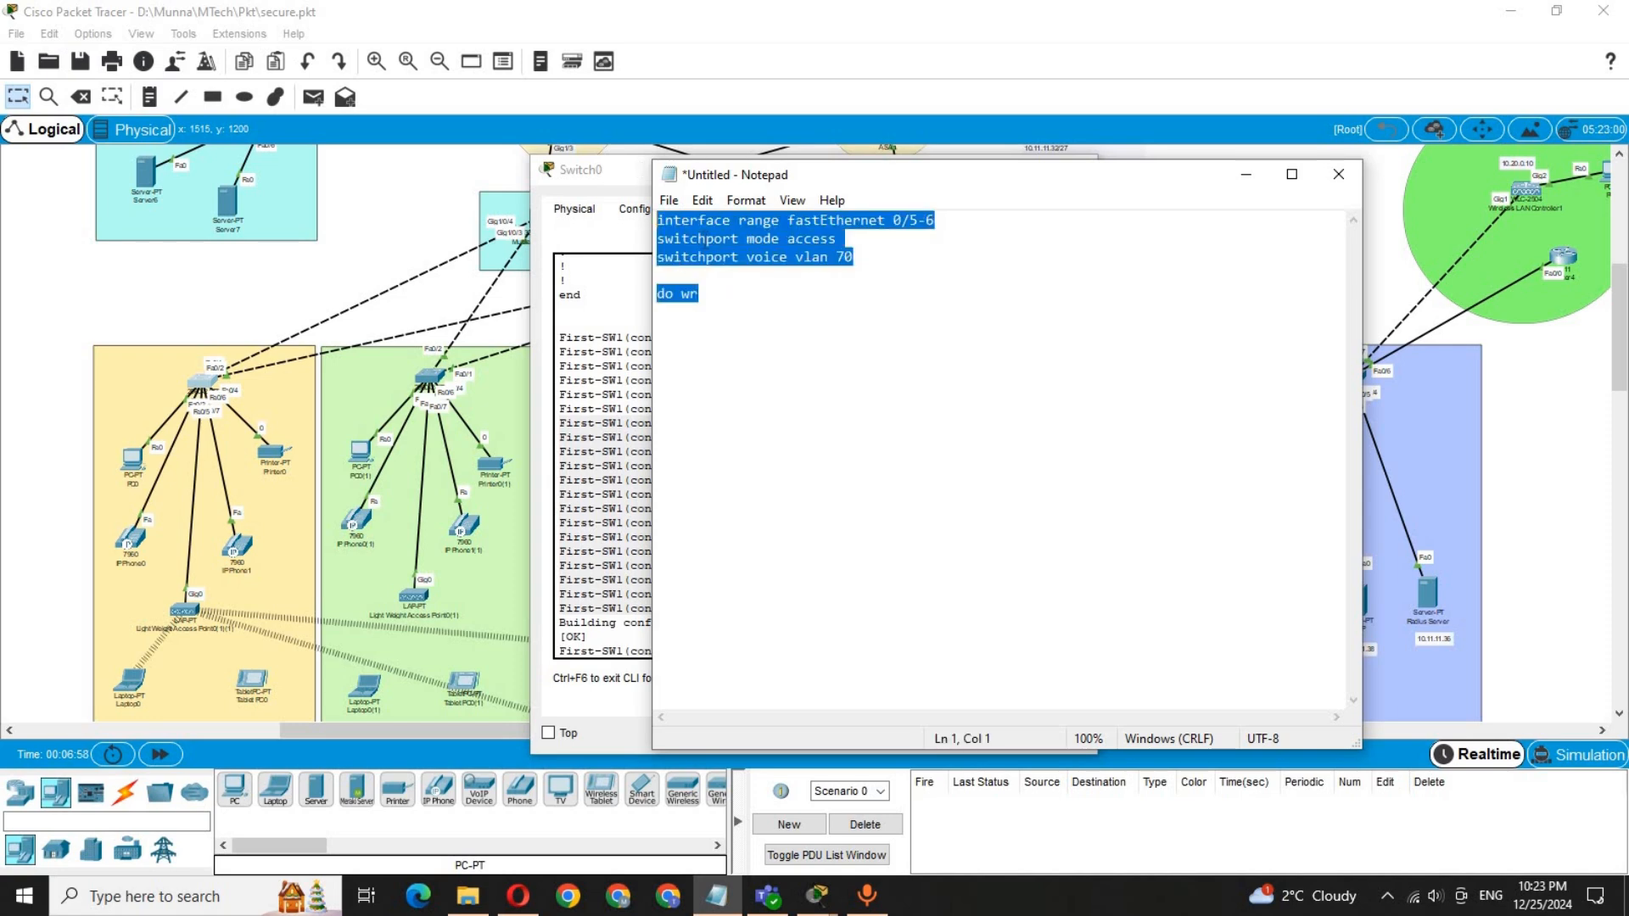
# Step: In Packet Tracer, exit to Switch1's global configuration mode and paste the copied block to set voice VLAN 70 on FastEthernet 0/5-6 and save
pyautogui.click(365, 314)
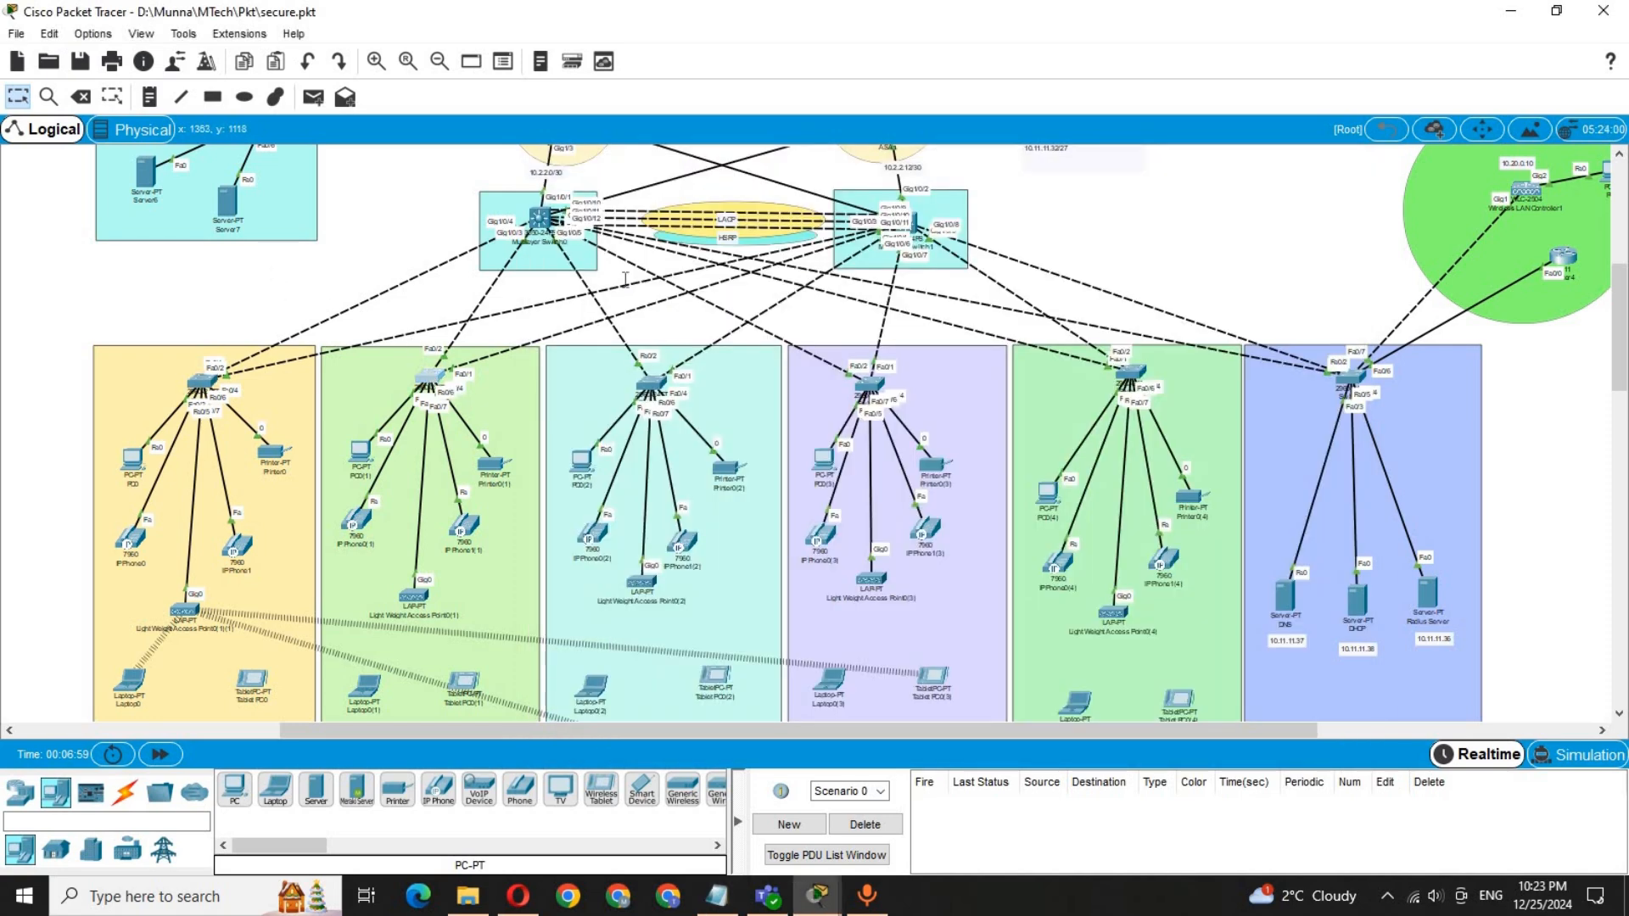
pyautogui.click(645, 207)
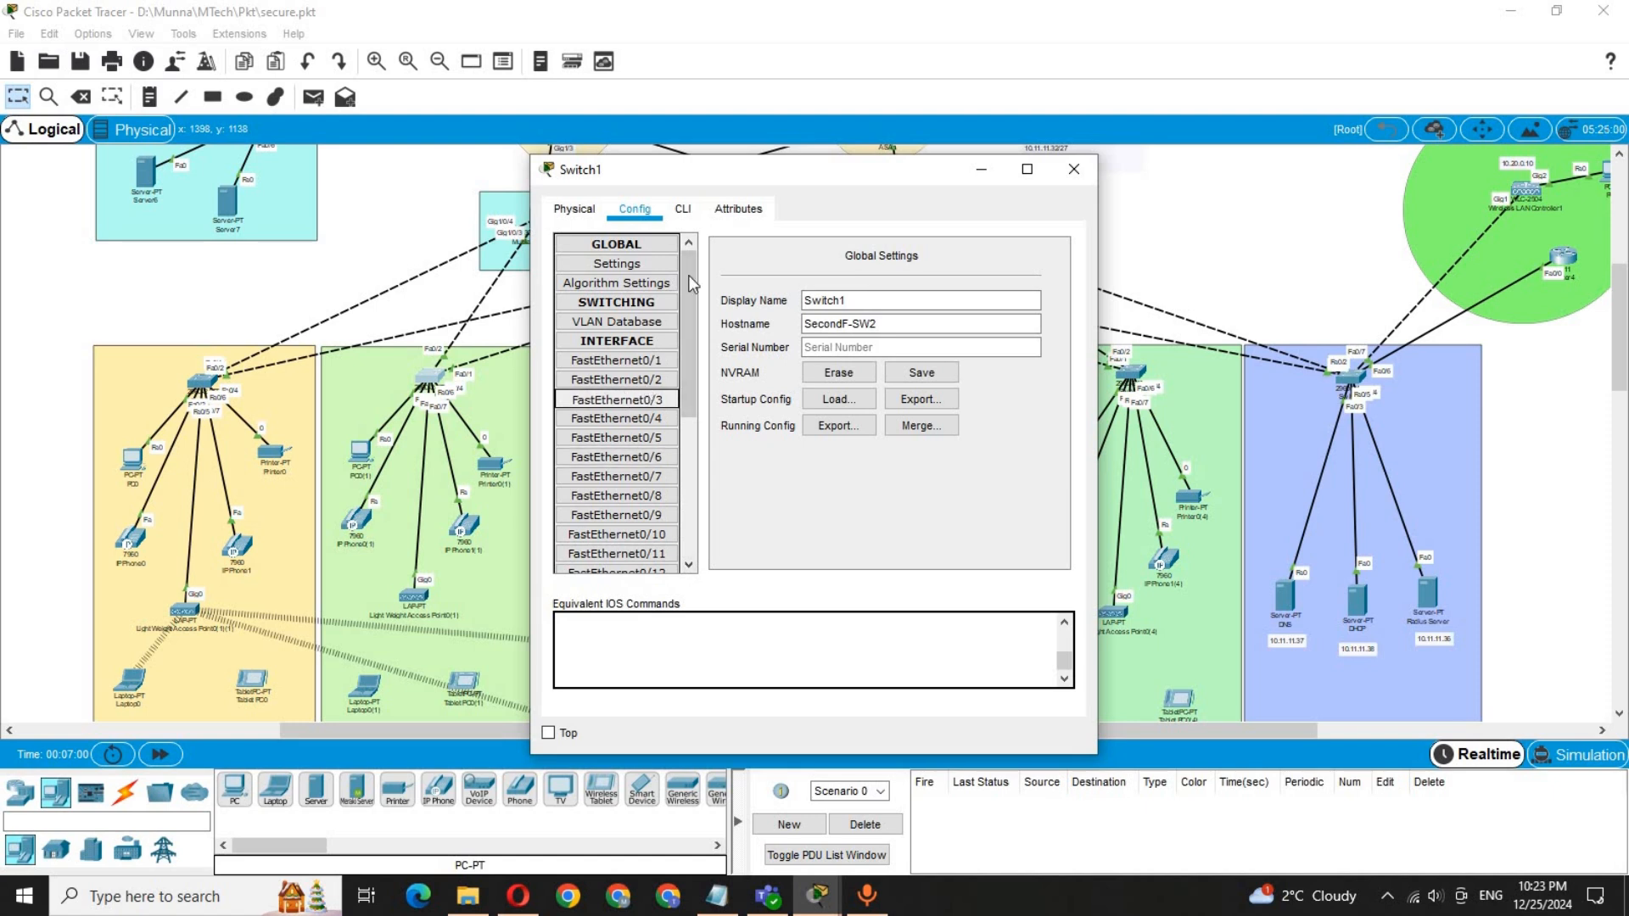
pyautogui.click(683, 209)
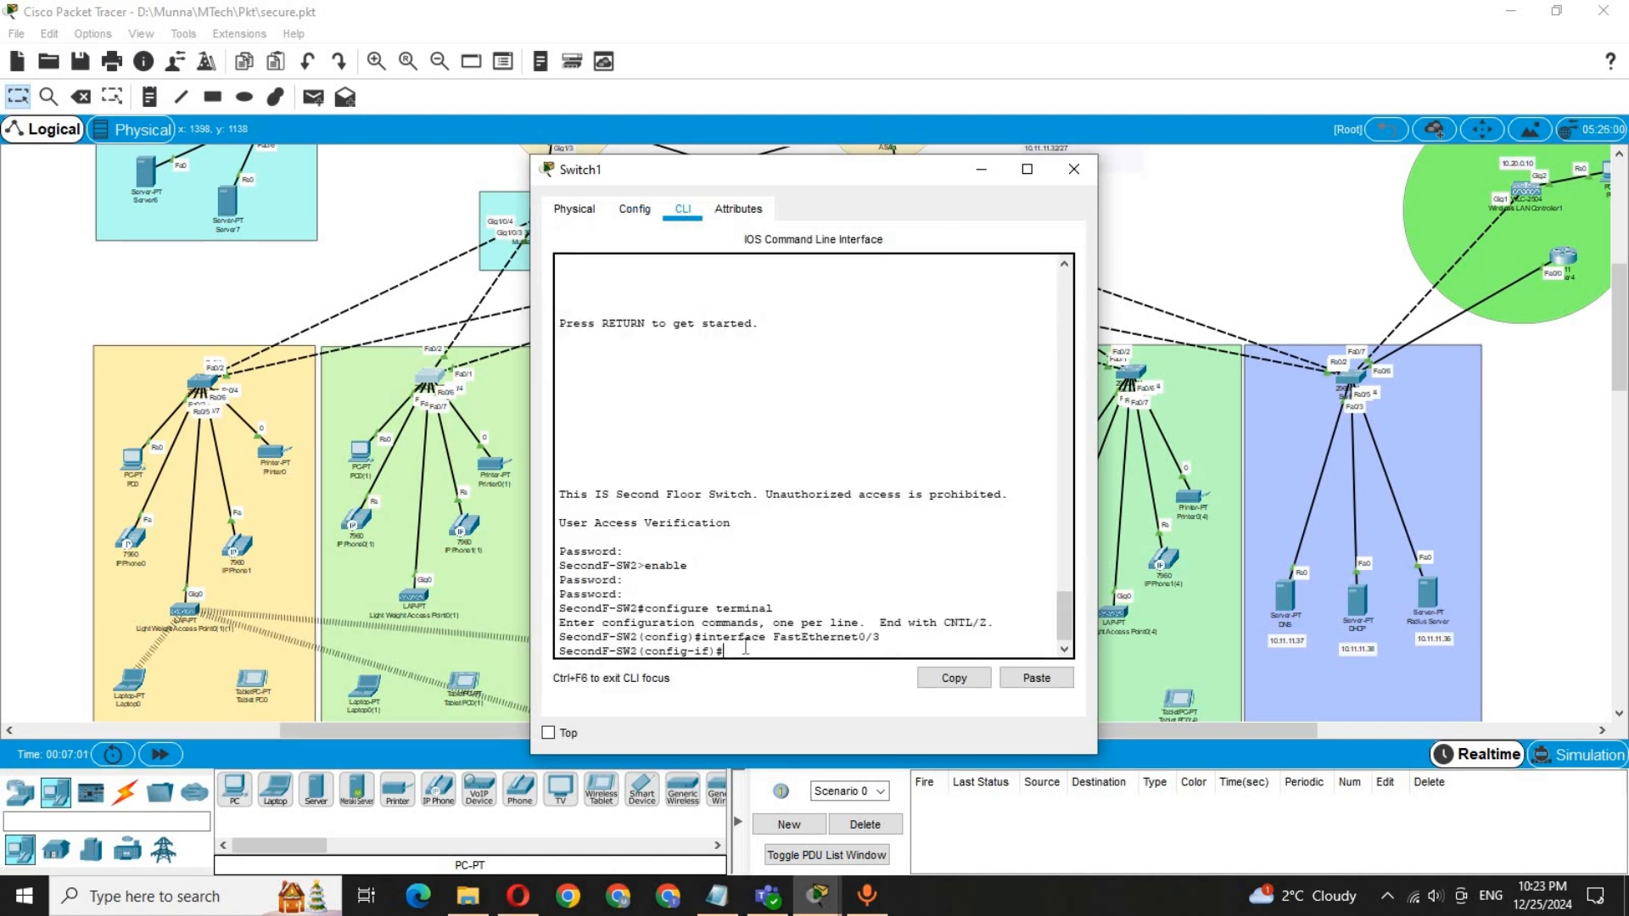
pyautogui.write('exit')
pyautogui.press('Return')
pyautogui.press('Return')
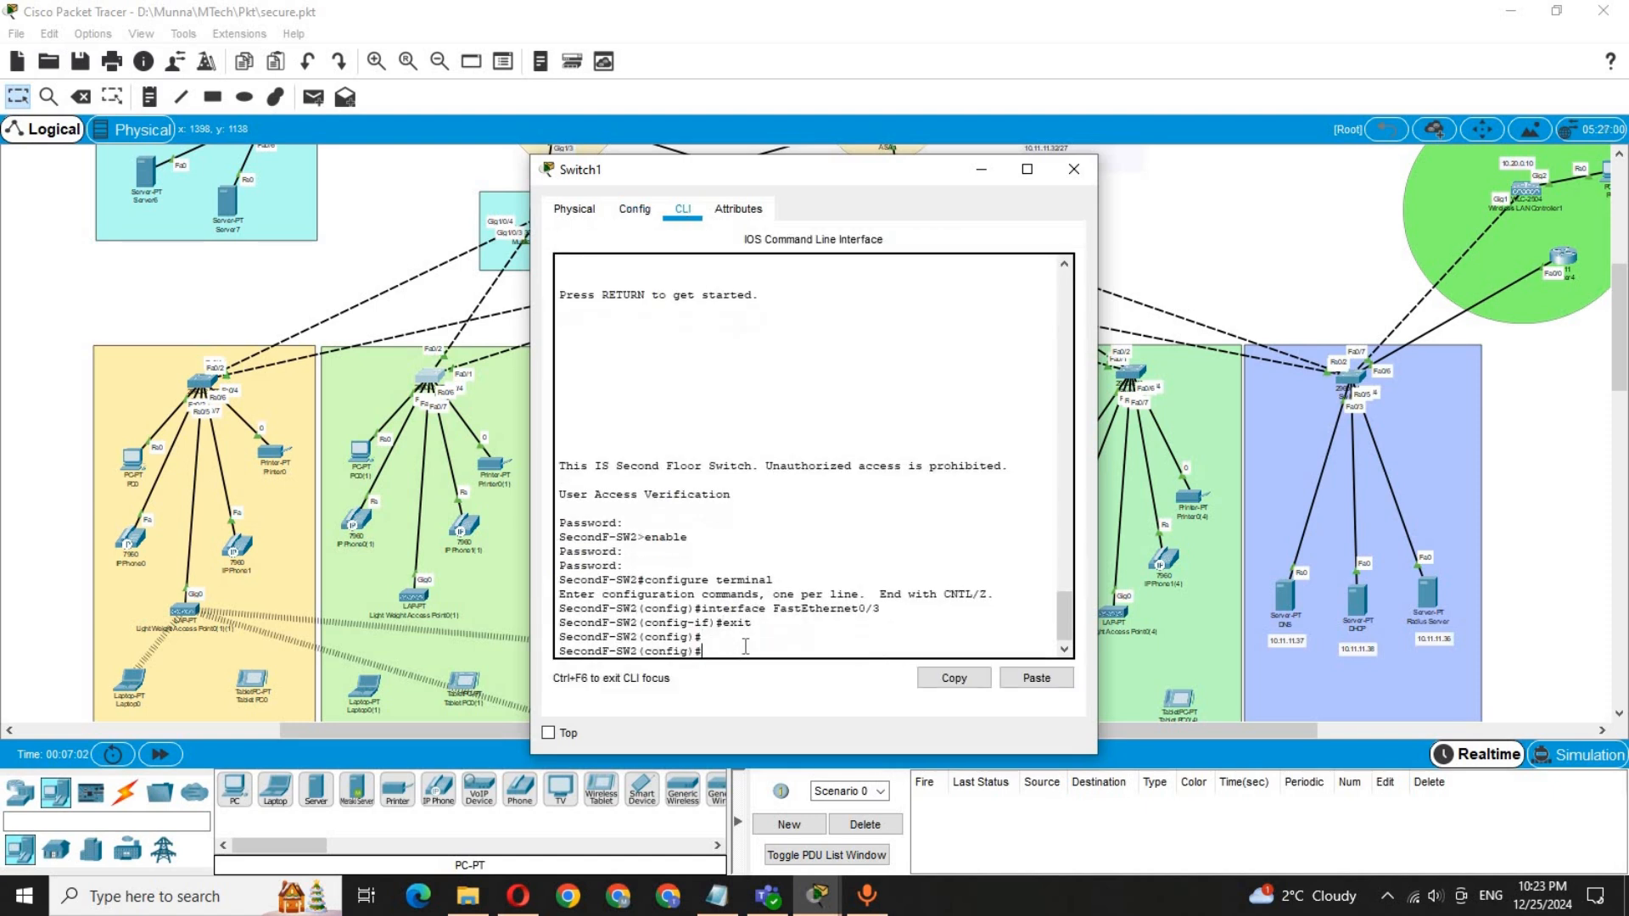
pyautogui.click(1037, 680)
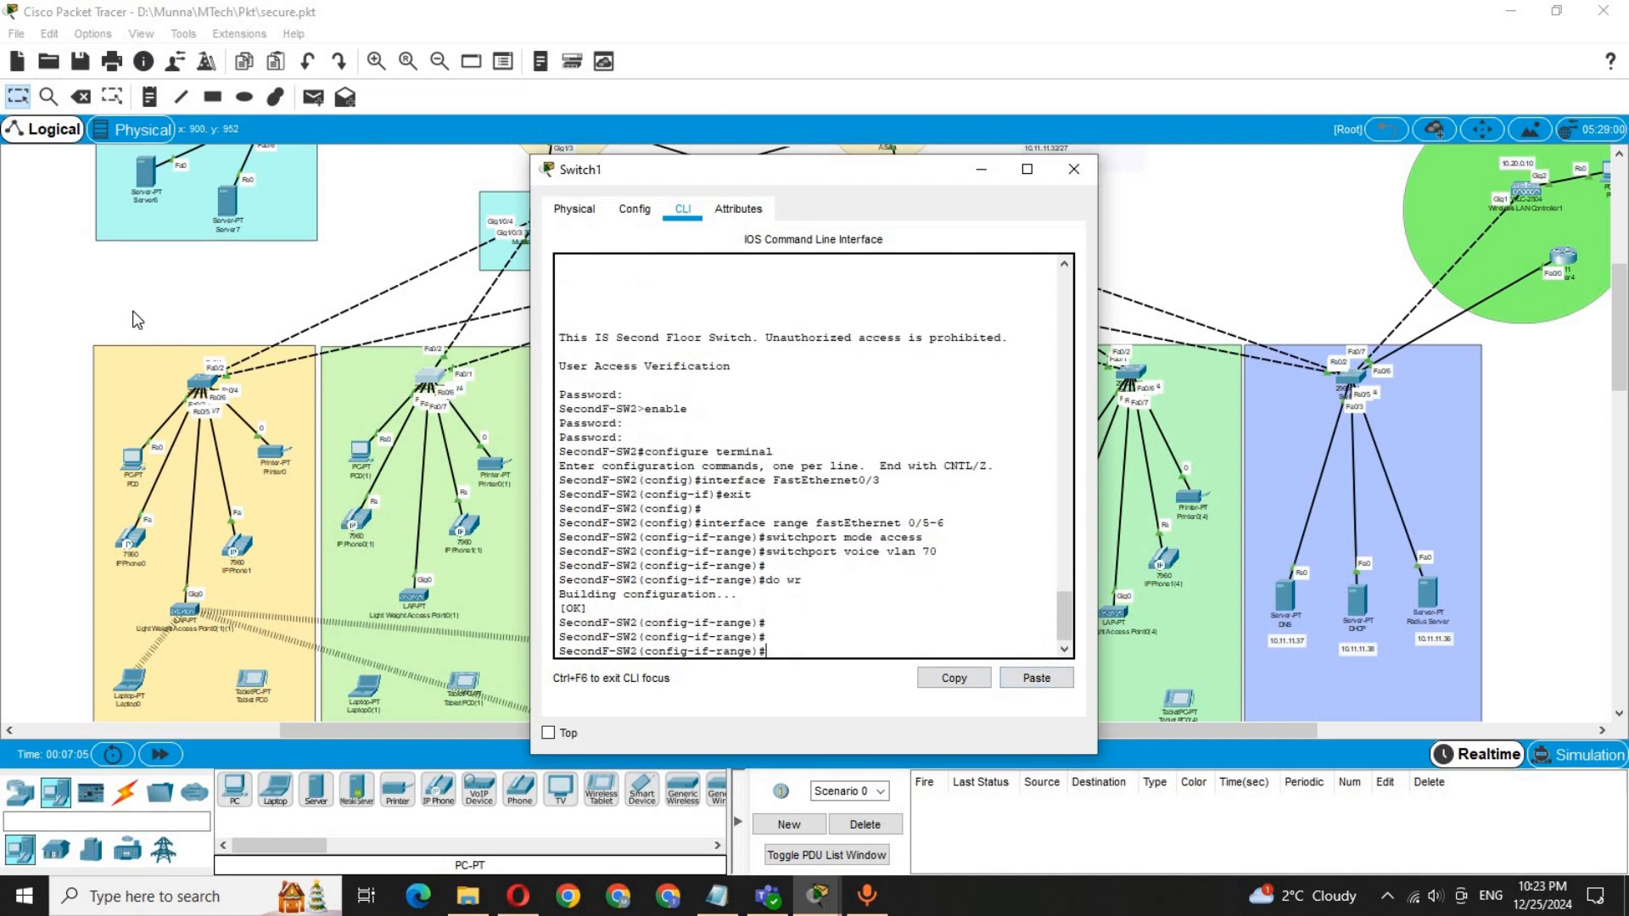
pyautogui.click(168, 502)
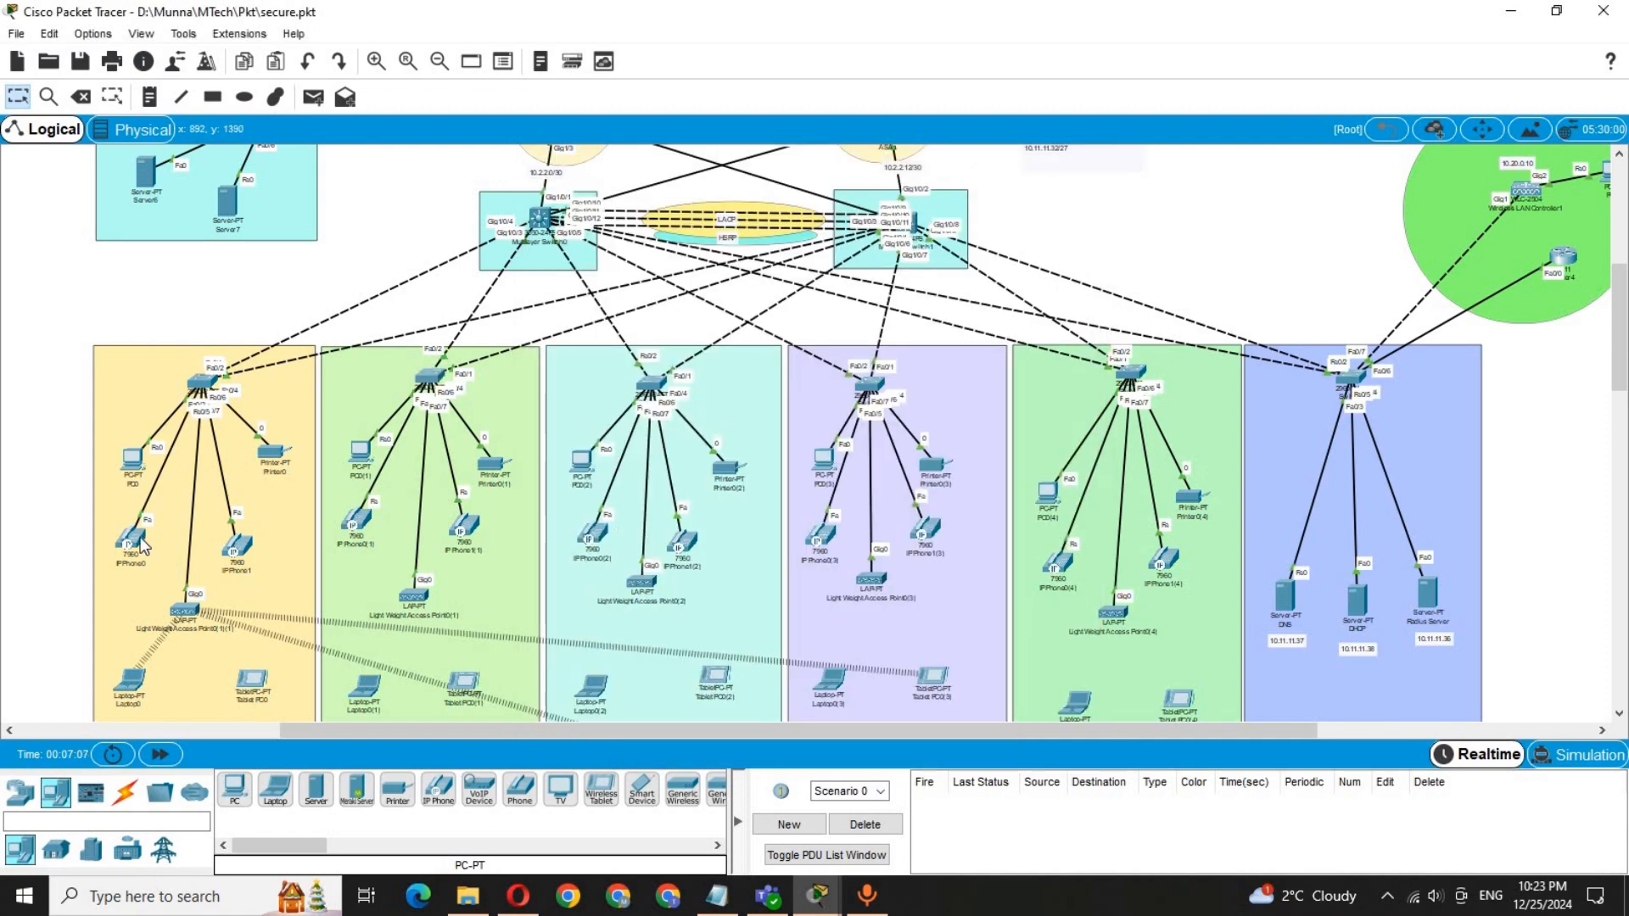
# Step: Exit to Switch2's global configuration mode and paste the same block to put FastEthernet 0/5-6 in access mode with voice VLAN 70
pyautogui.moveTo(145, 546)
pyautogui.click(659, 390)
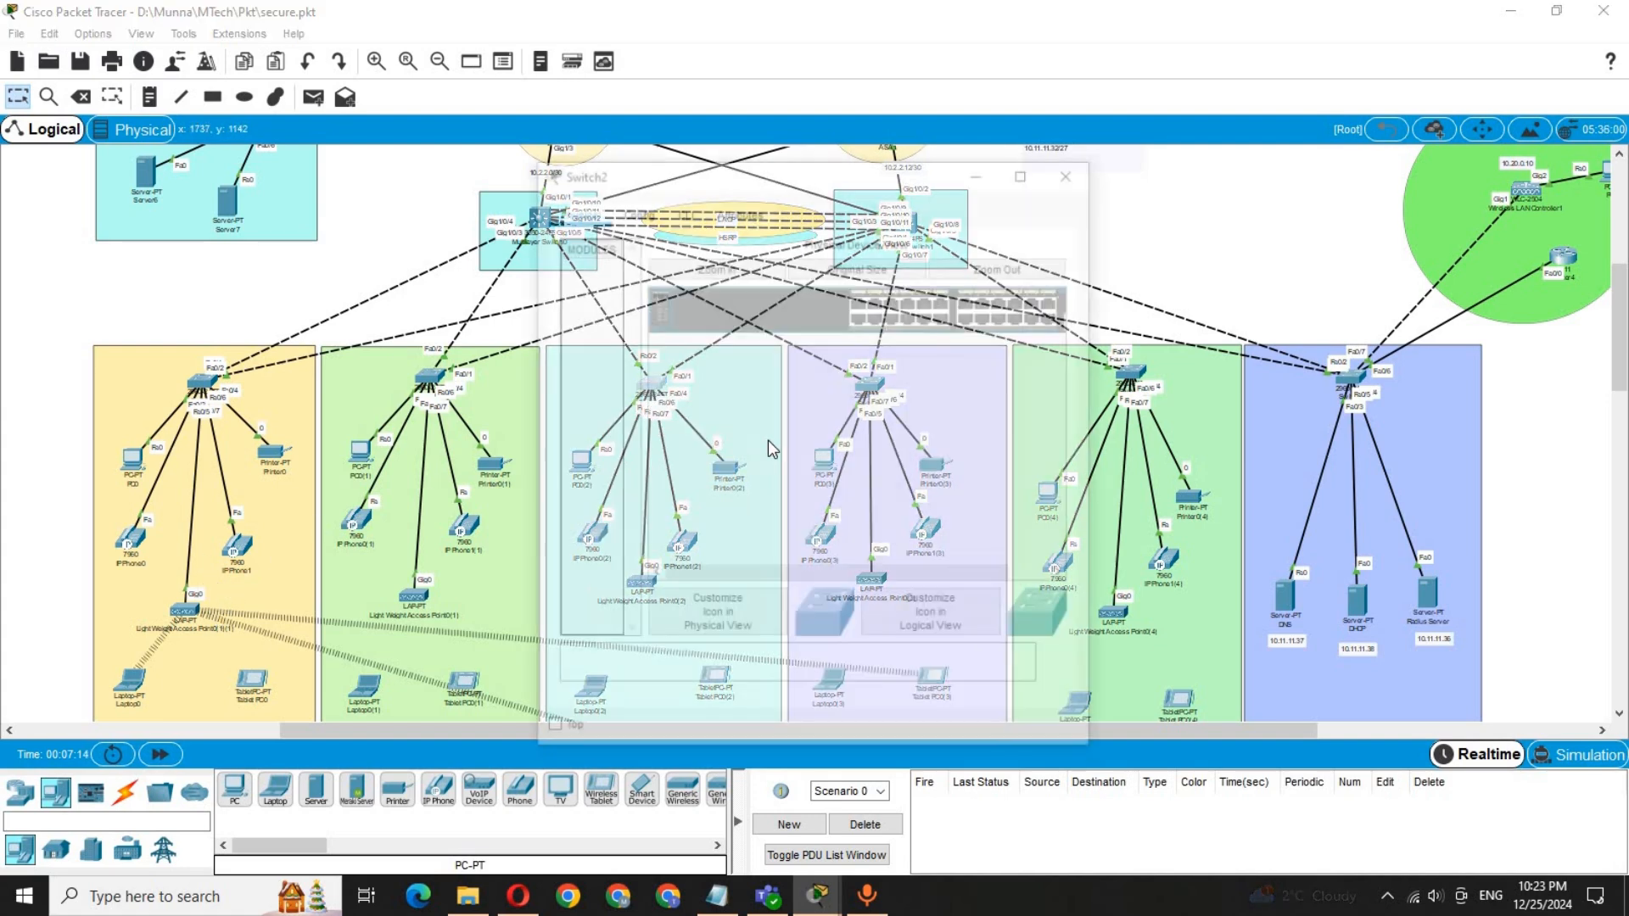
pyautogui.click(653, 381)
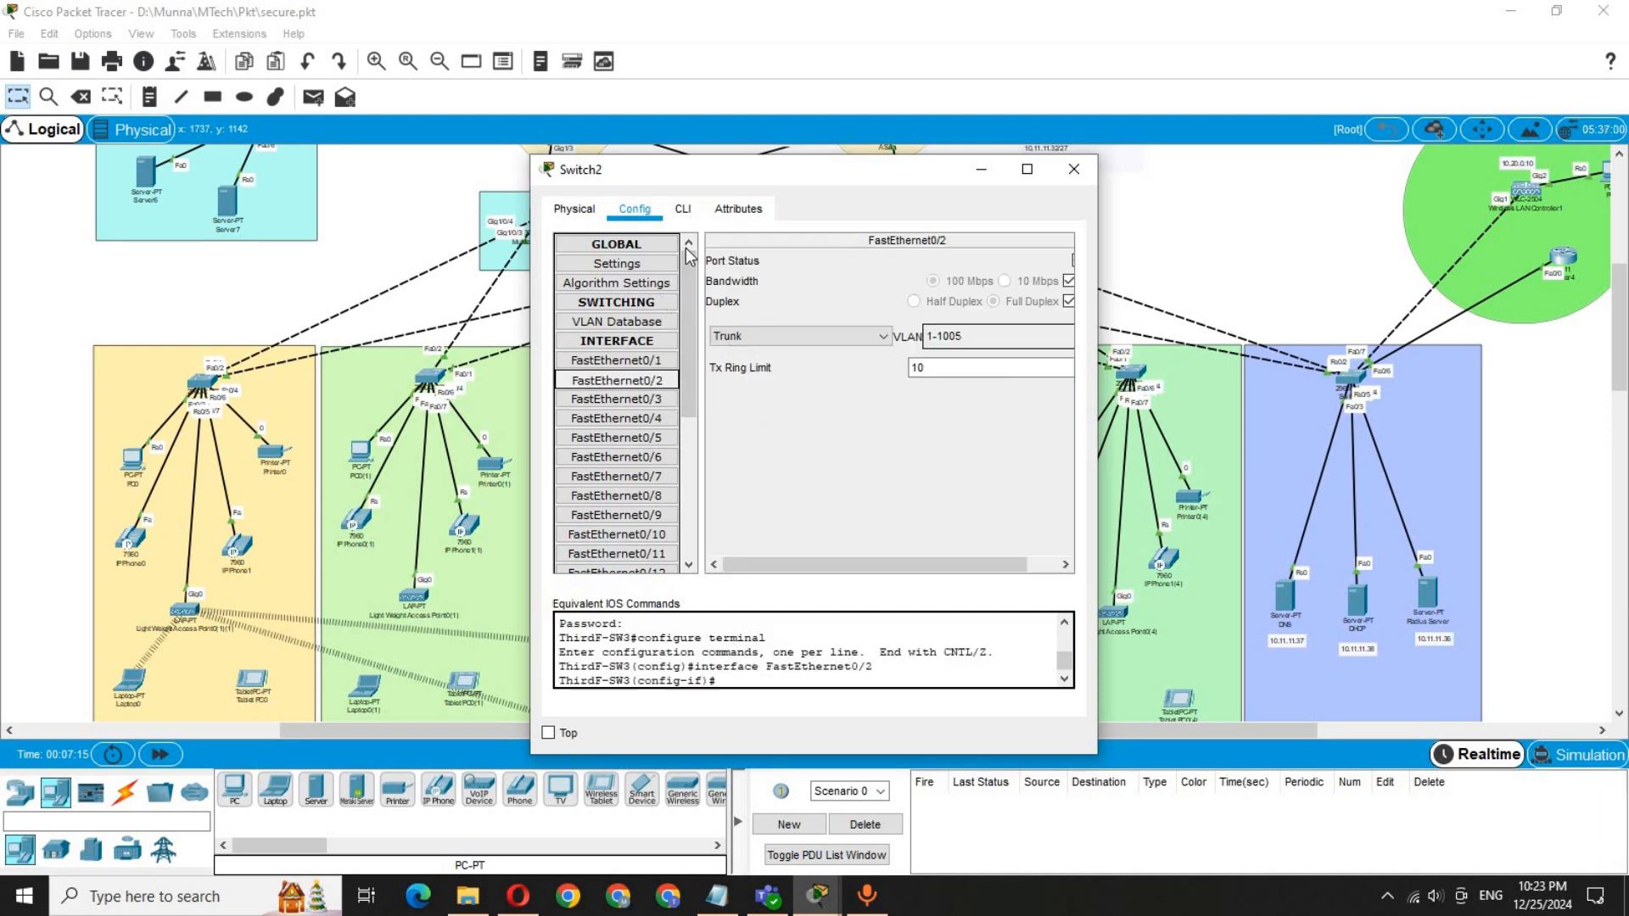
pyautogui.click(683, 209)
pyautogui.write('exit')
pyautogui.press('Return')
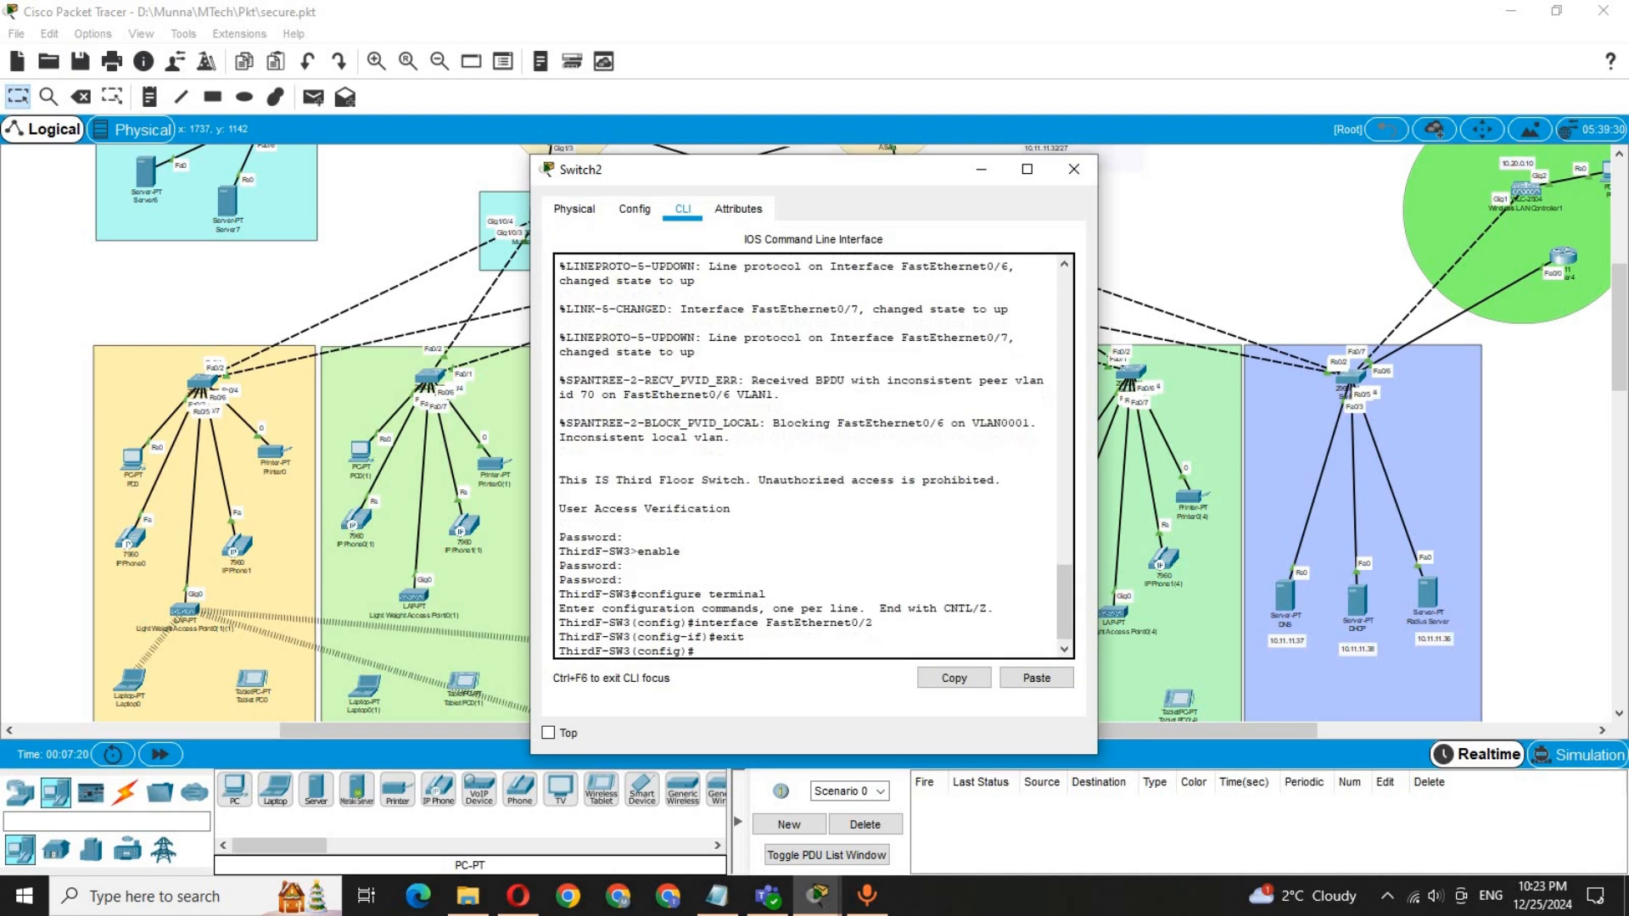
pyautogui.press('Return')
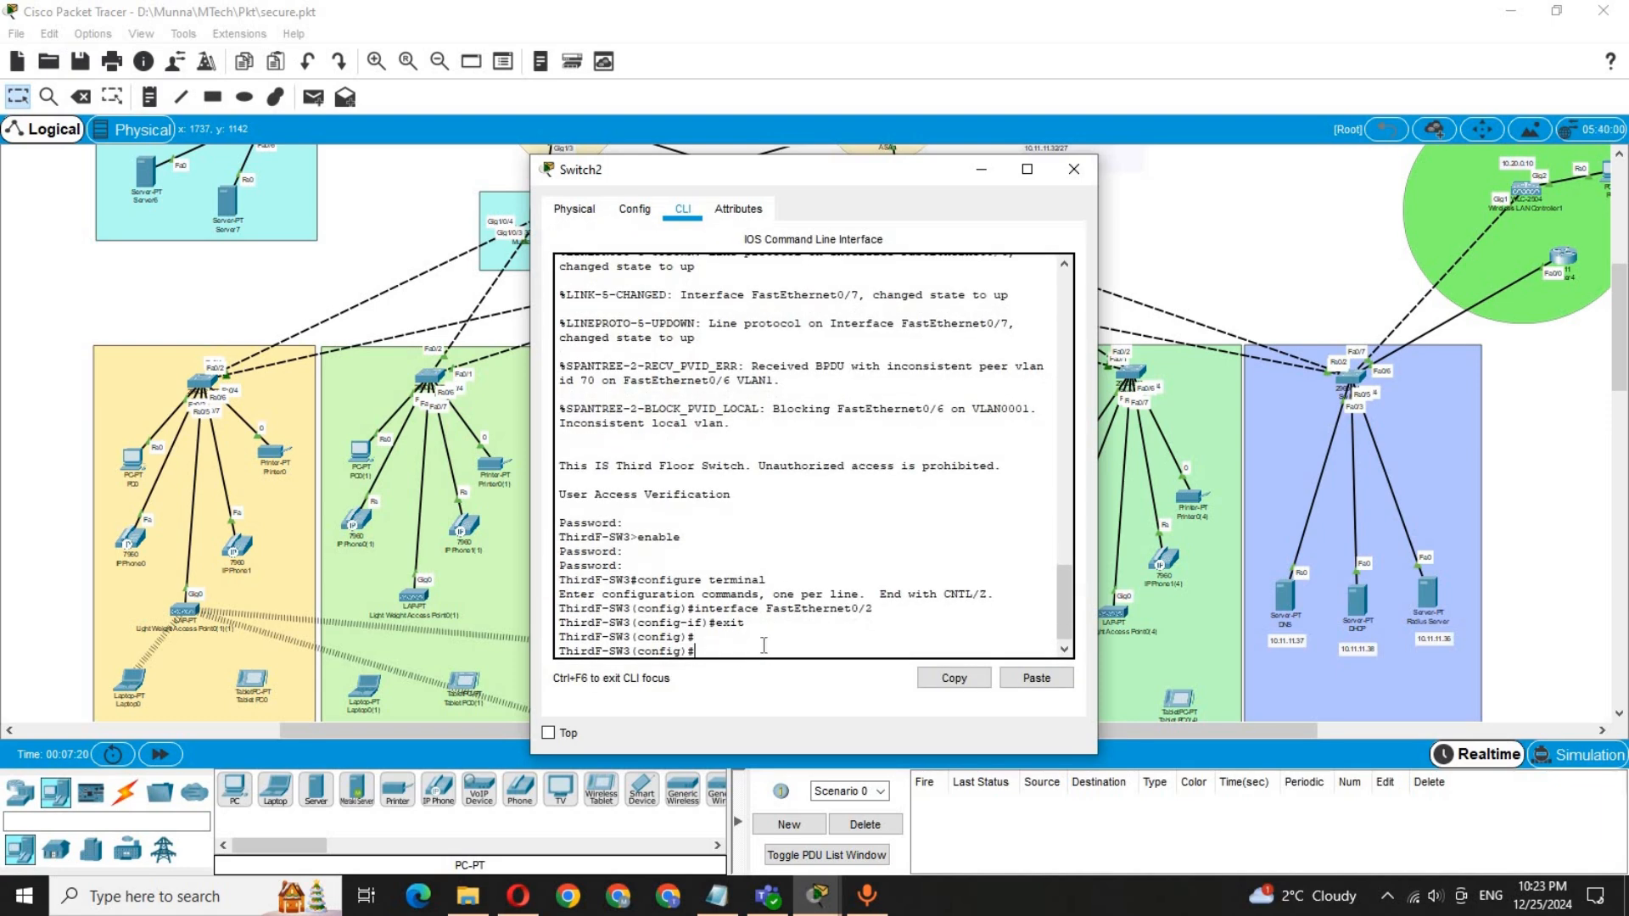
pyautogui.click(1031, 675)
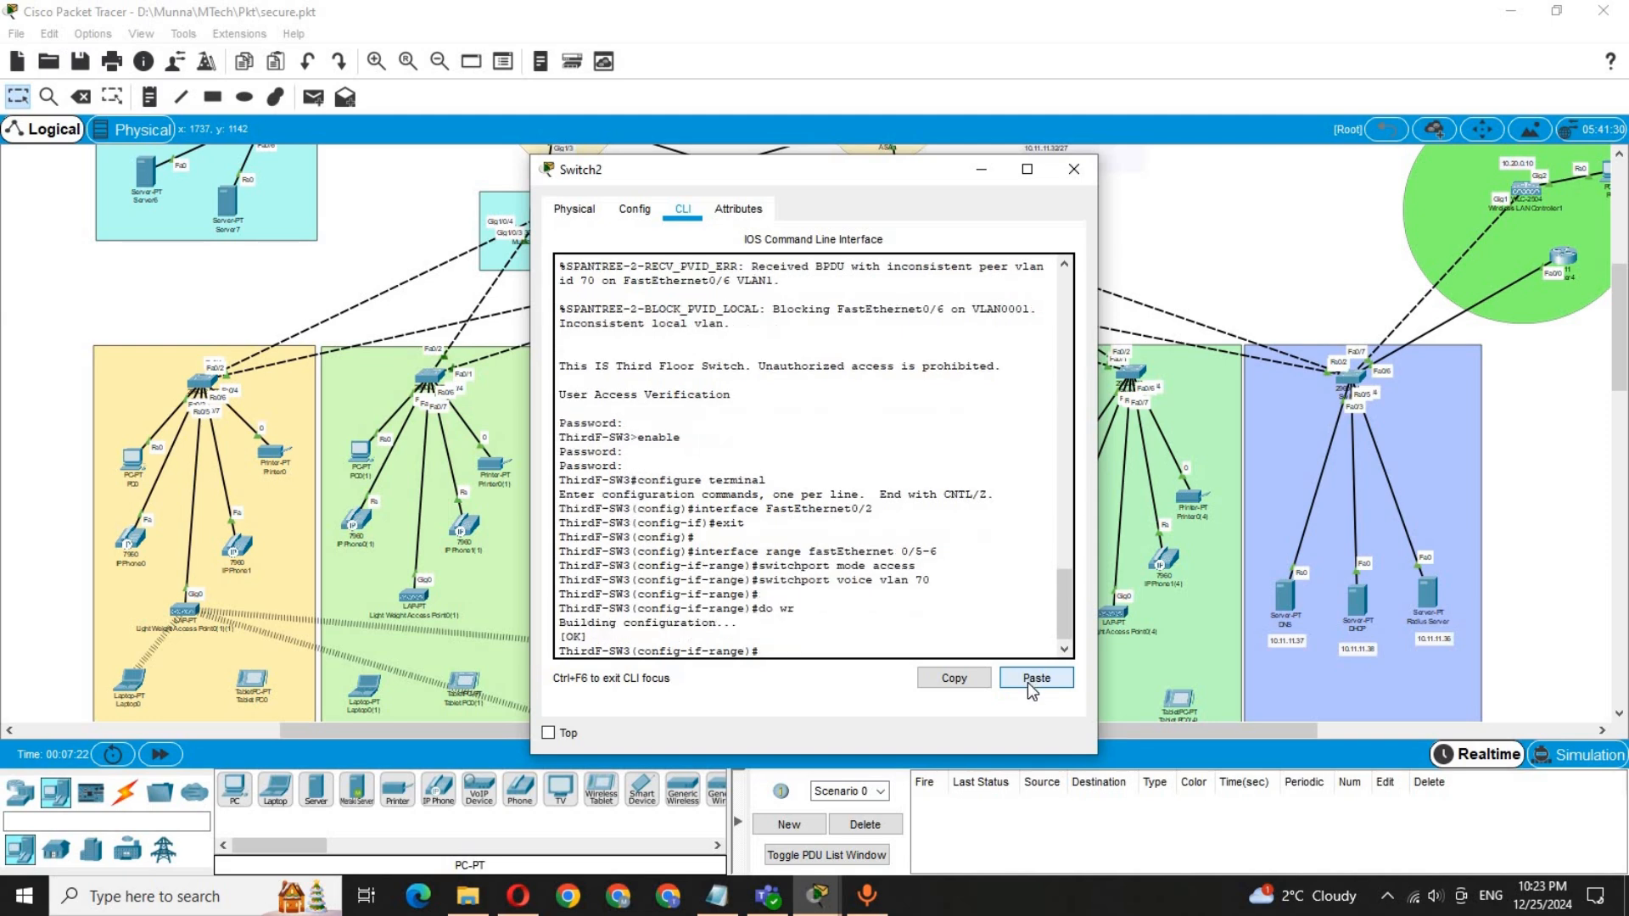
pyautogui.click(1214, 286)
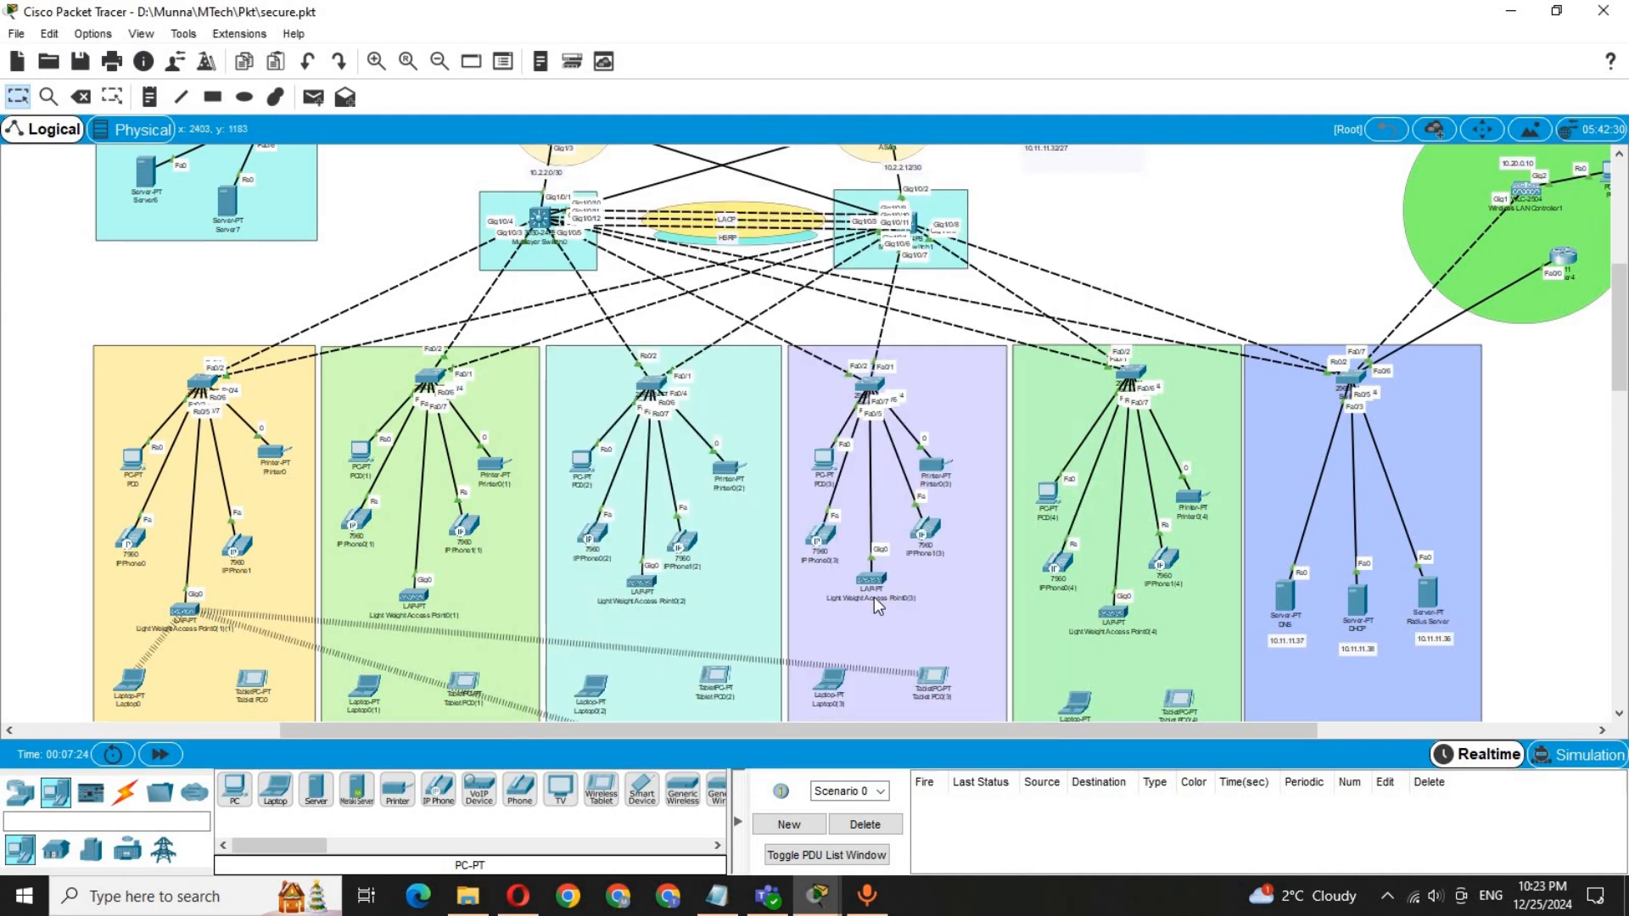
# Step: Enter Switch3's global configuration mode and paste the command block to apply access mode and voice VLAN 70 to FastEthernet 0/5-6
pyautogui.click(861, 393)
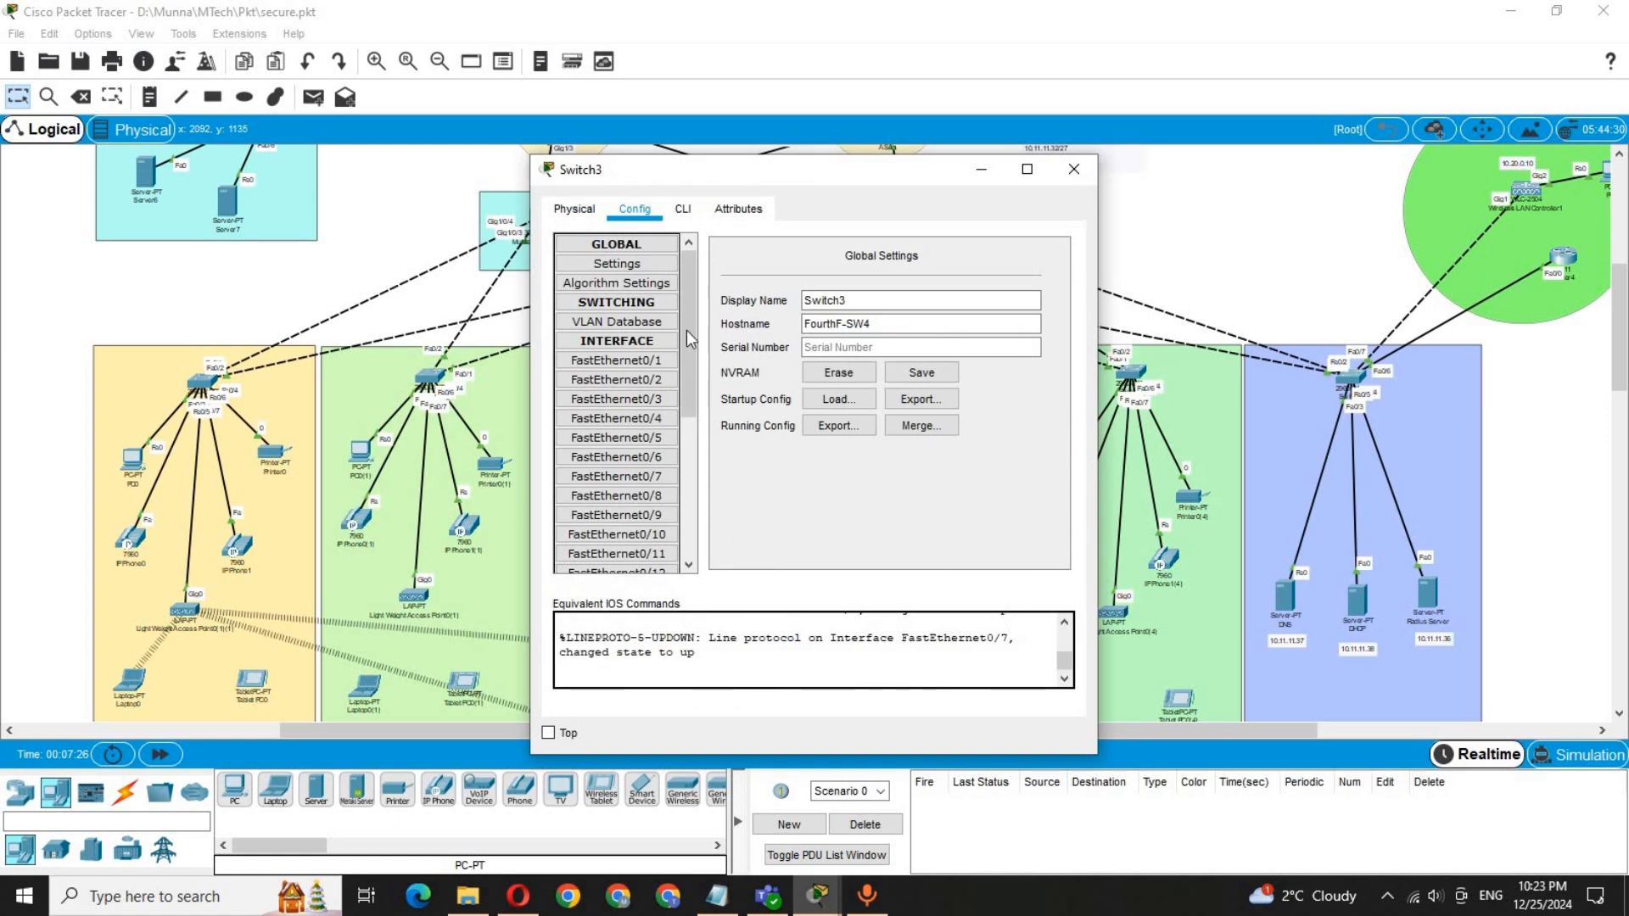
pyautogui.click(629, 358)
pyautogui.click(684, 208)
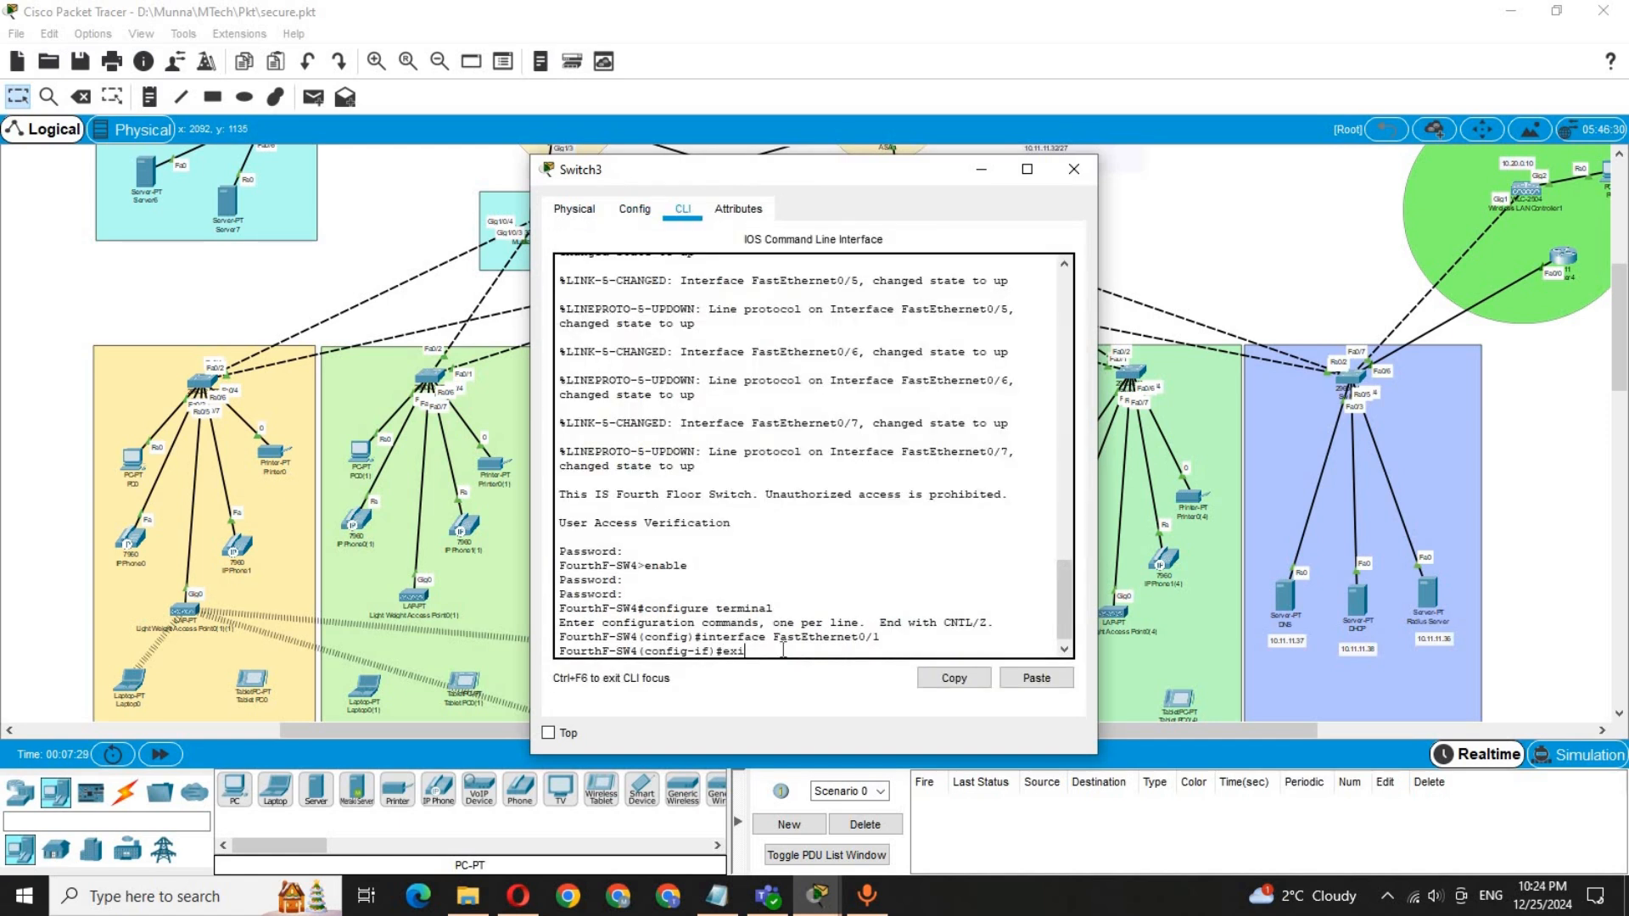
pyautogui.press('Return')
pyautogui.press('Return')
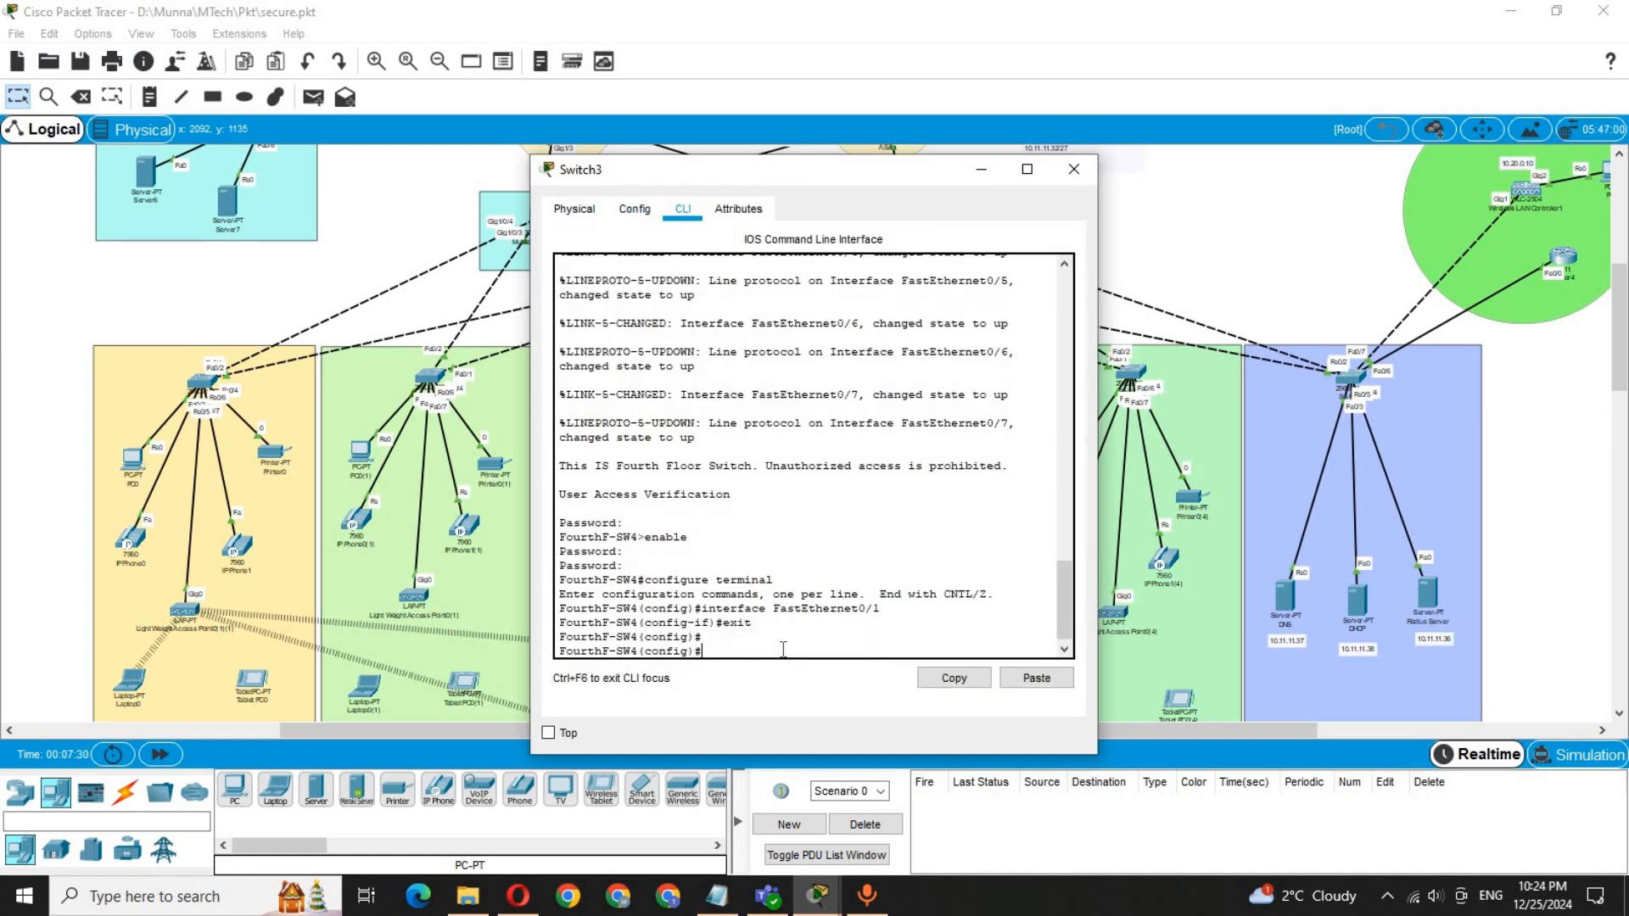
pyautogui.click(1036, 676)
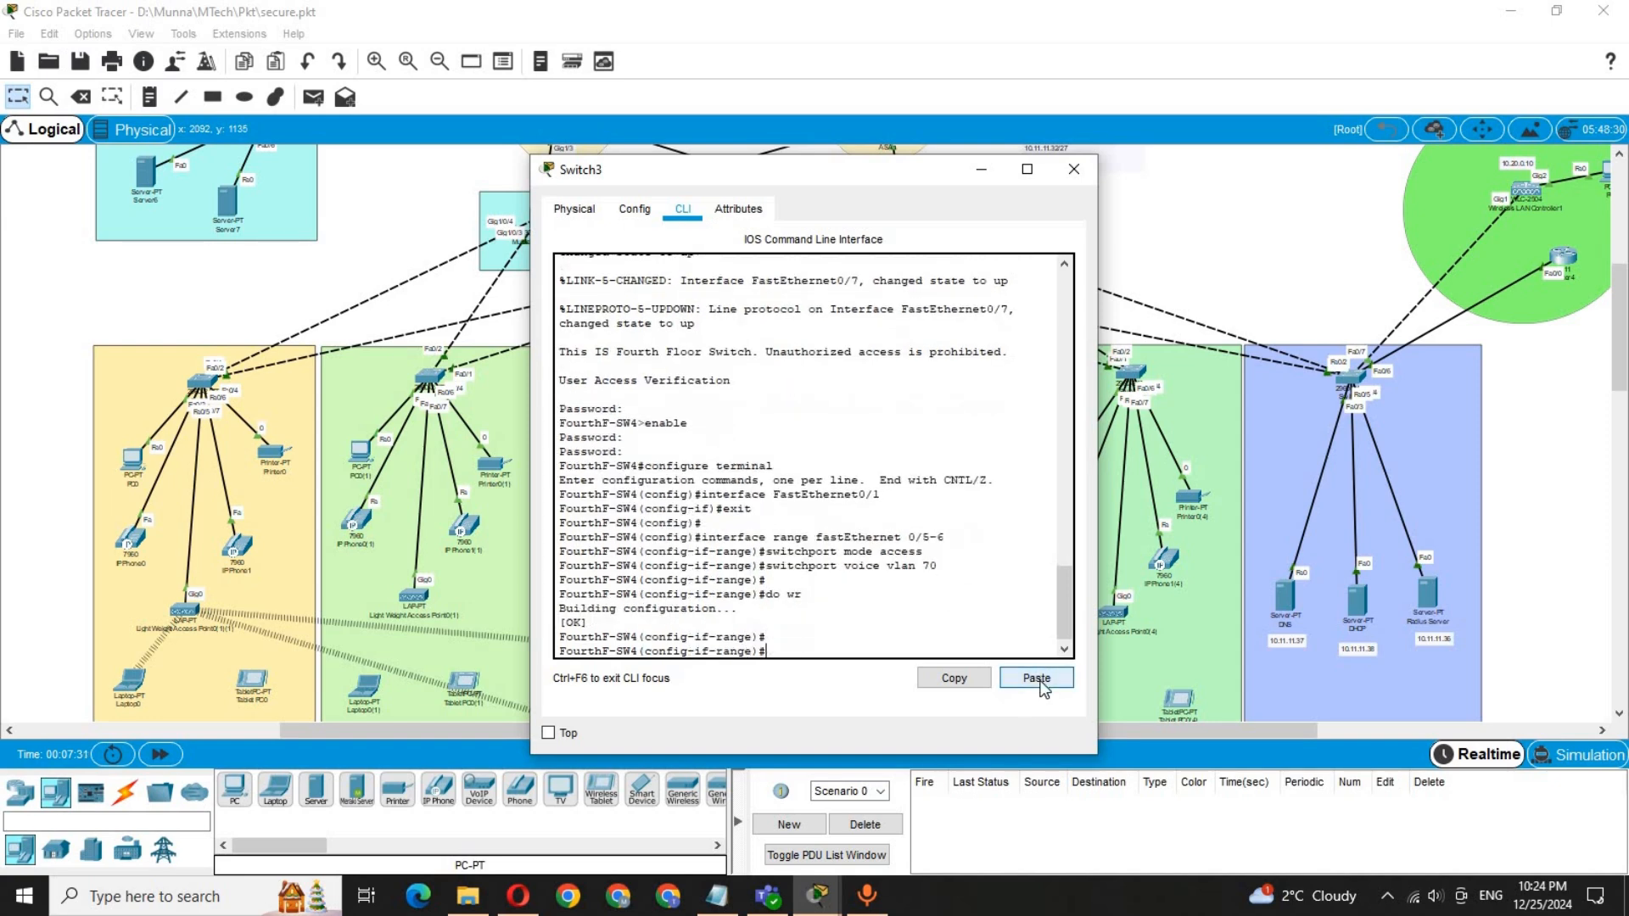
# Step: Enter Switch4's global configuration mode and paste the command block to put FastEthernet 0/5-6 in access mode with voice VLAN 70 and save
pyautogui.click(1073, 169)
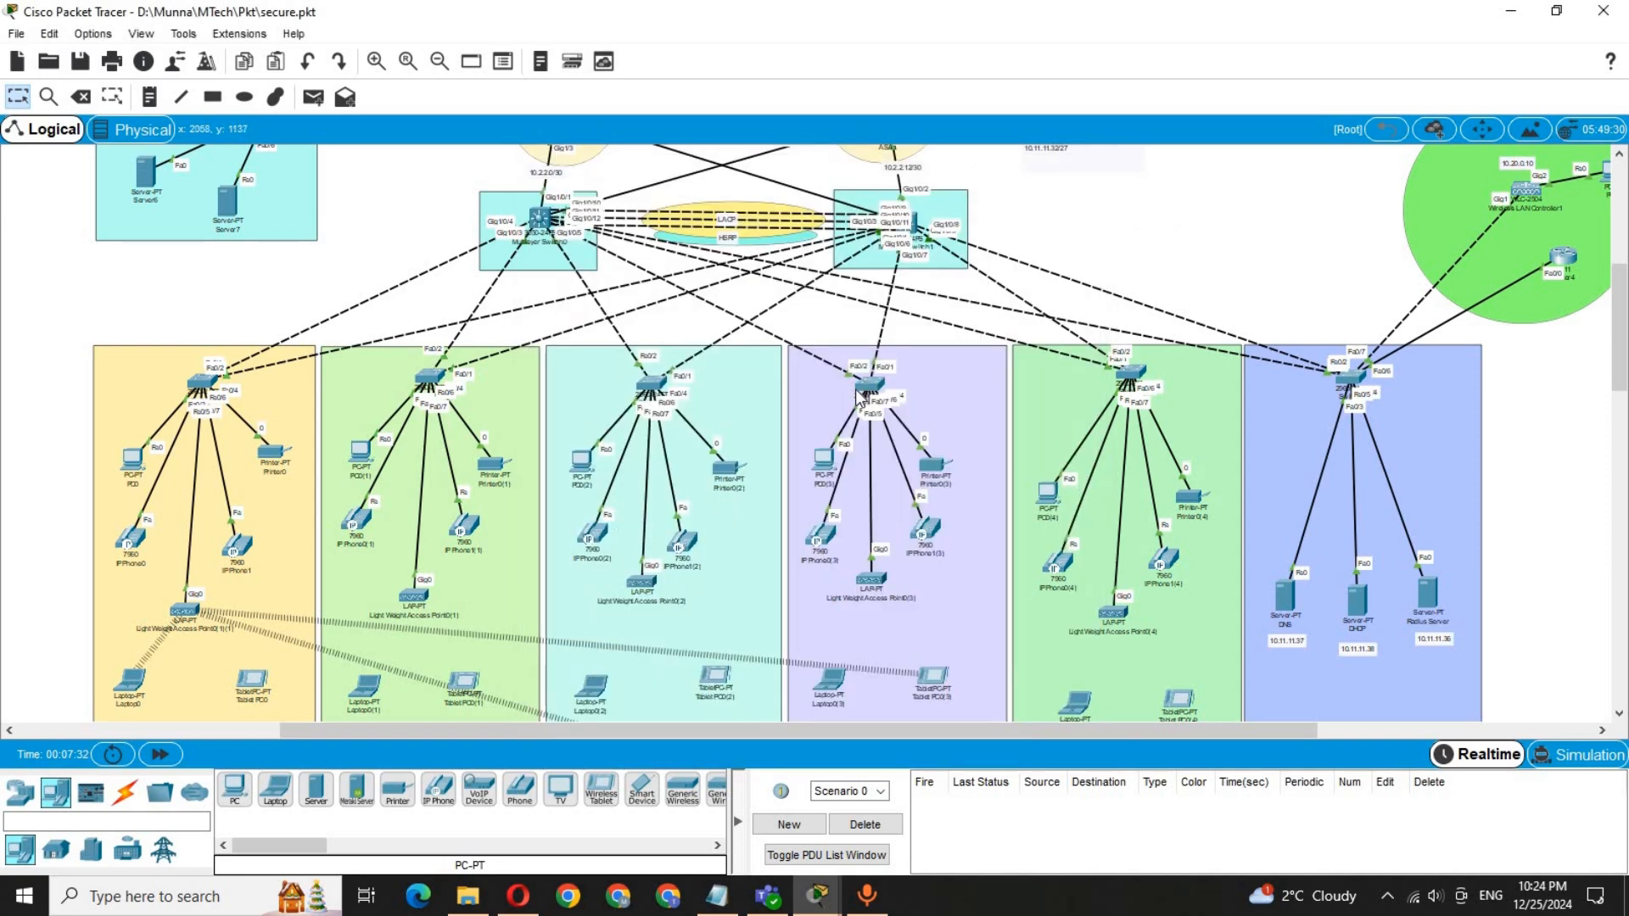
pyautogui.click(1130, 373)
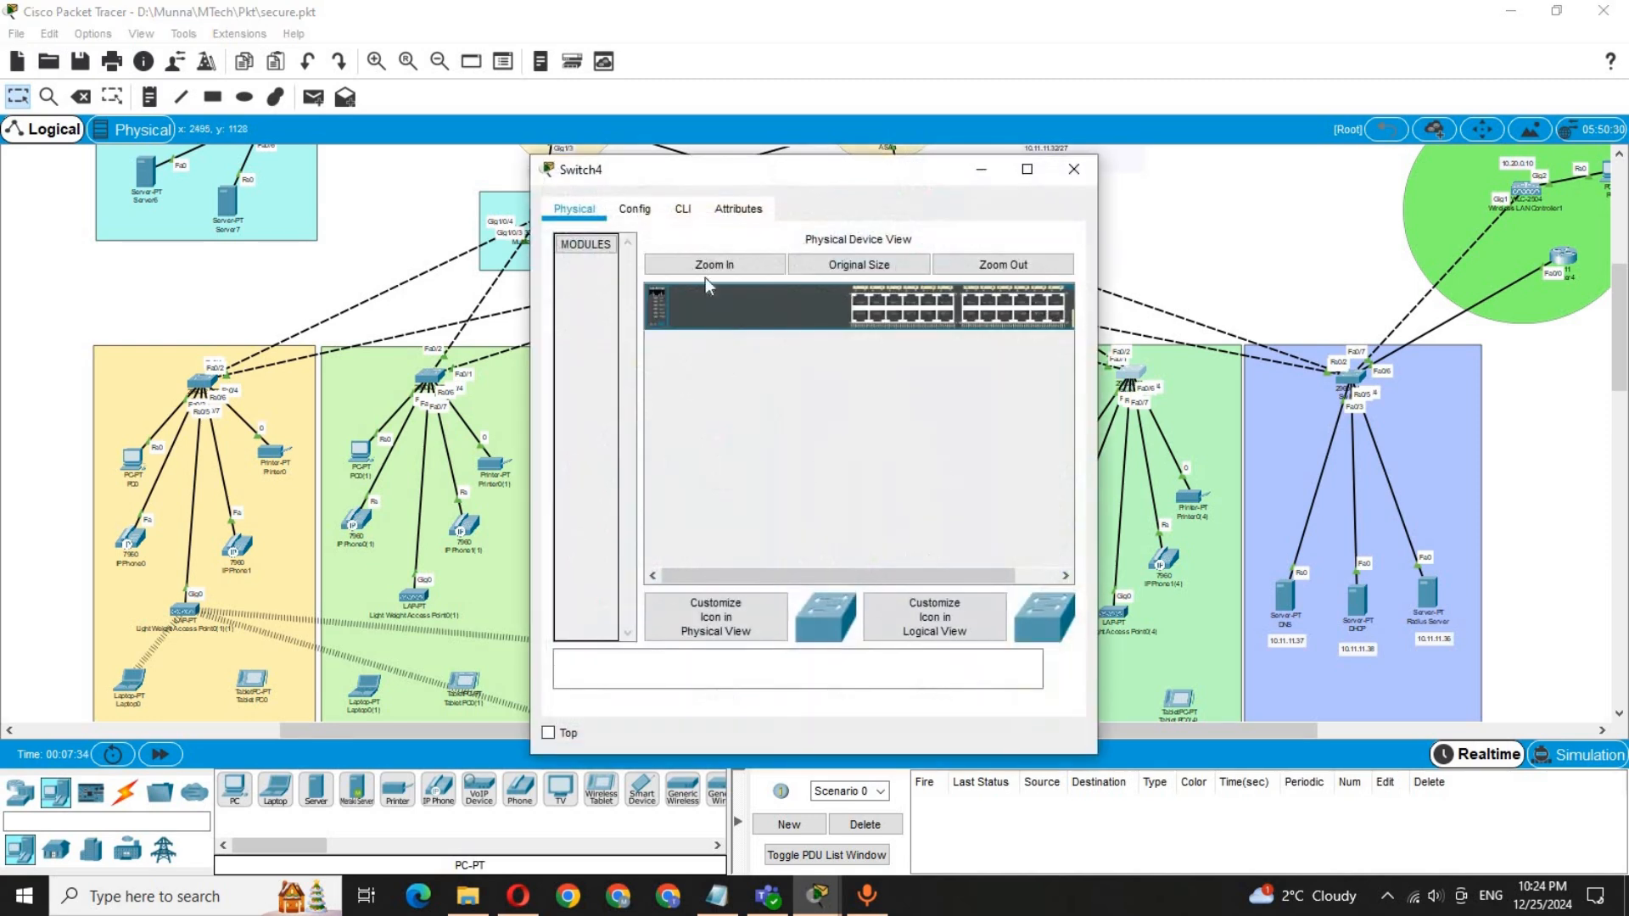
pyautogui.click(683, 210)
pyautogui.press('Return')
pyautogui.press('Return')
pyautogui.press('Return')
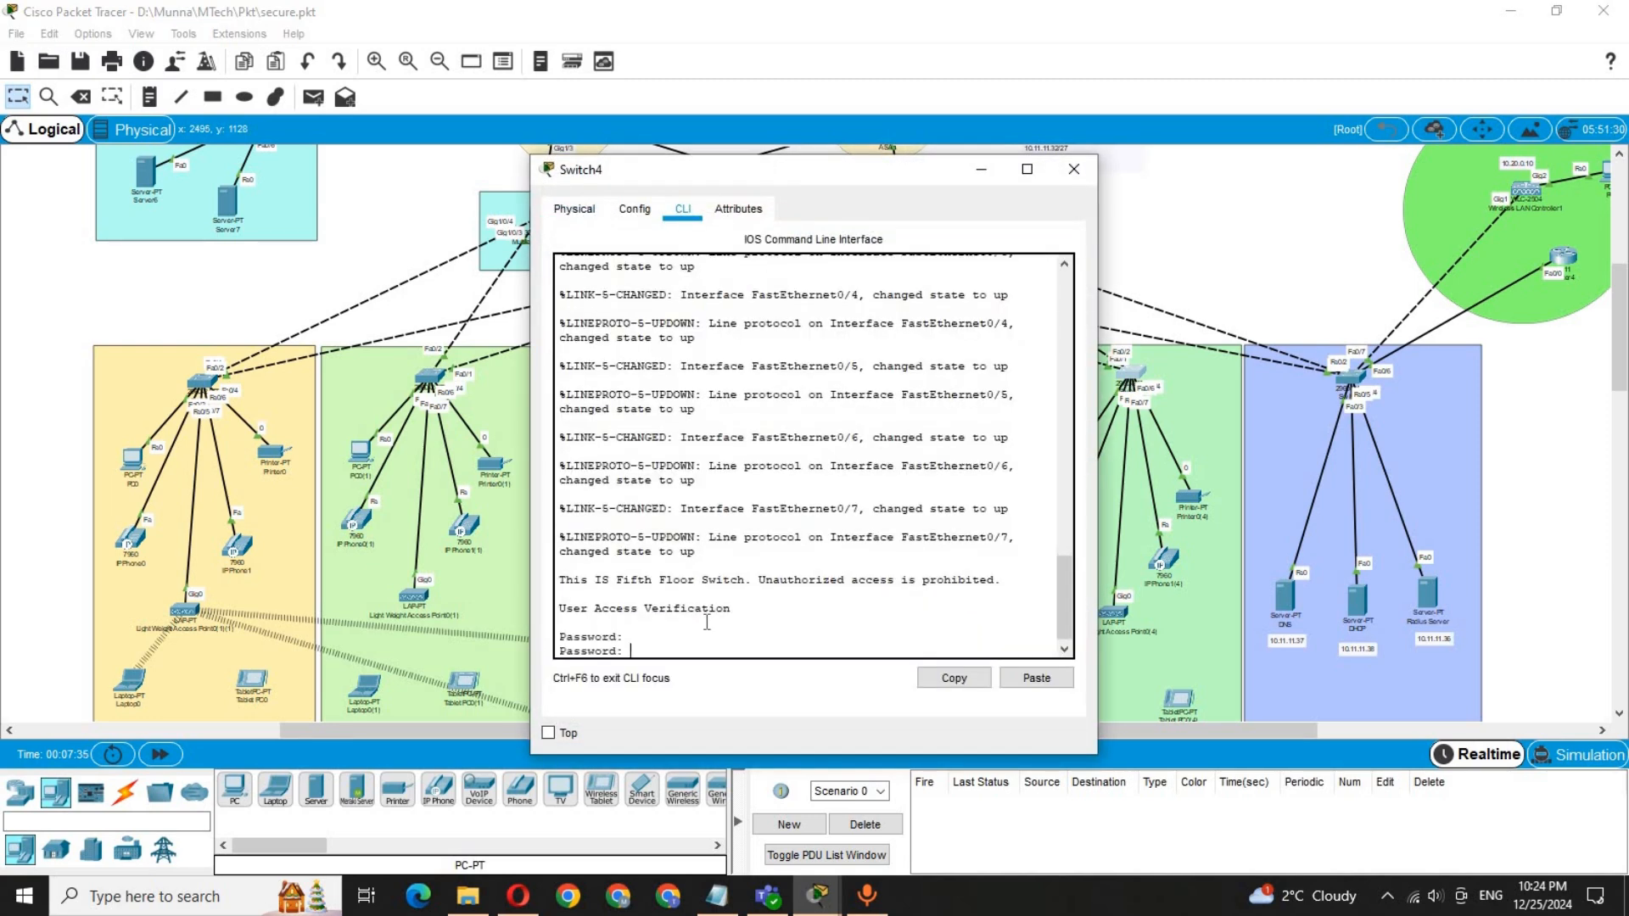
pyautogui.click(635, 212)
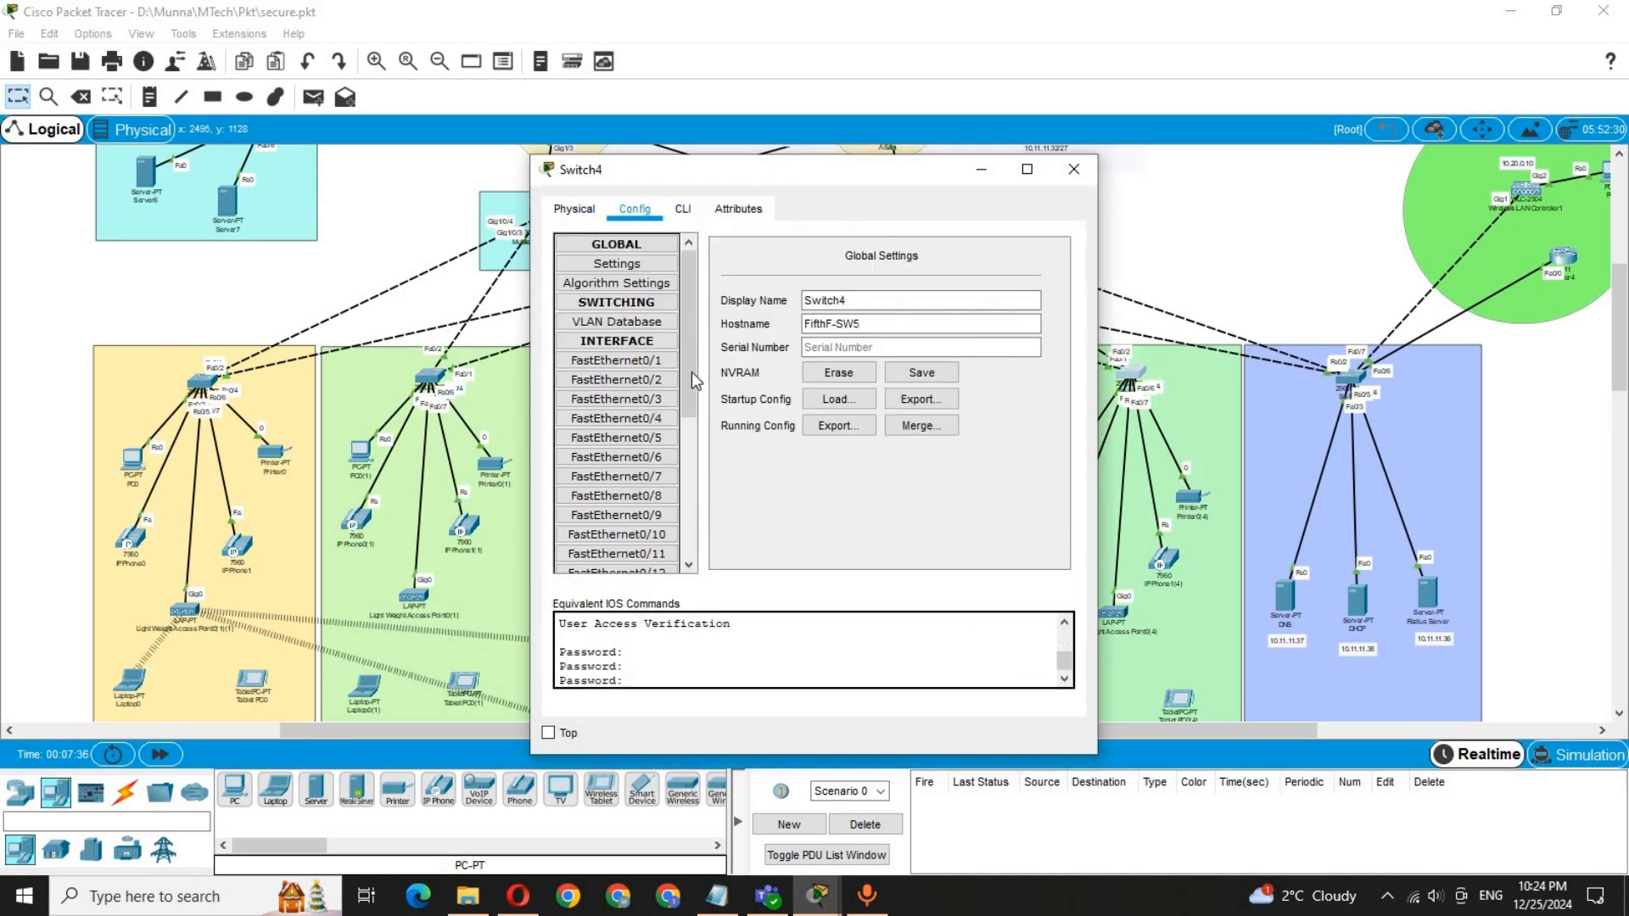
pyautogui.click(632, 380)
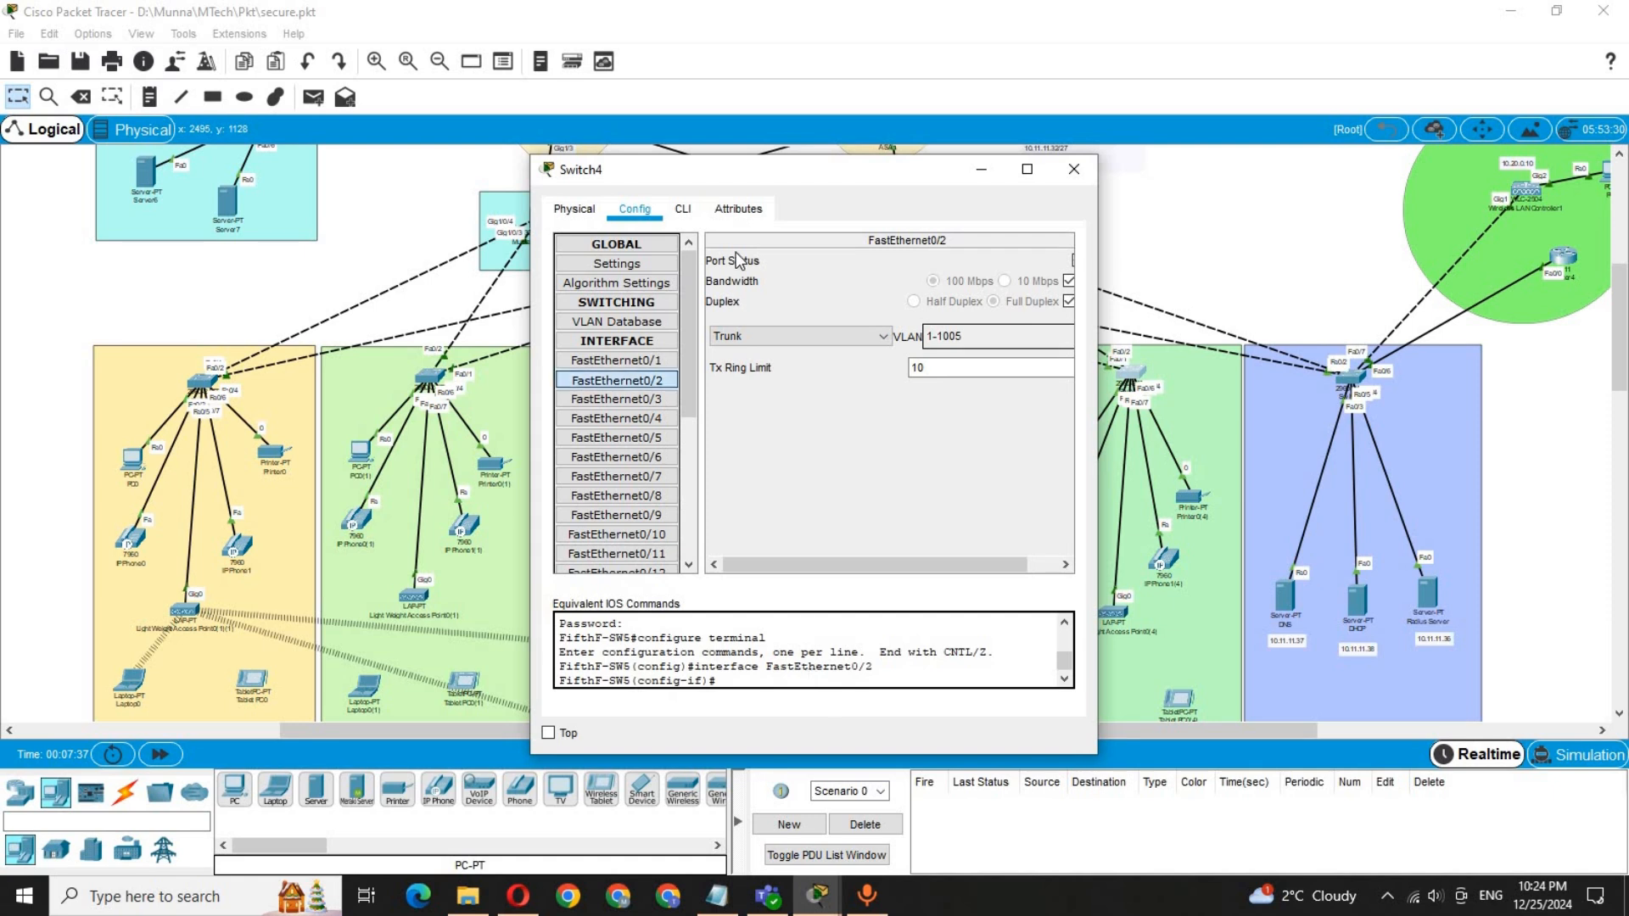
pyautogui.click(683, 210)
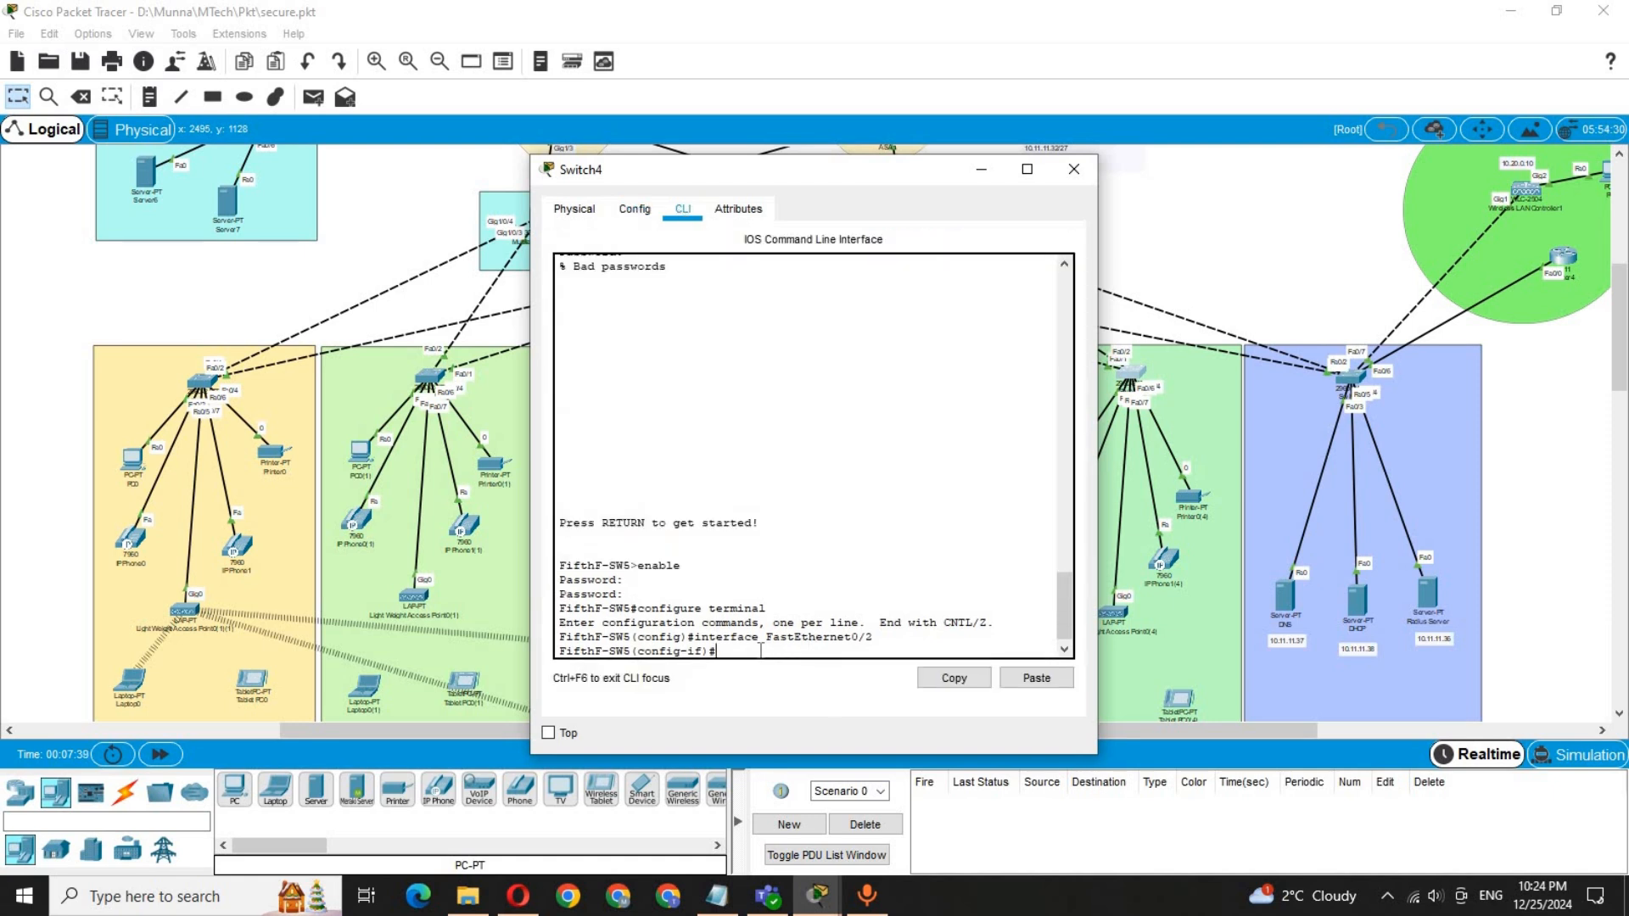
pyautogui.press('Return')
pyautogui.press('Return')
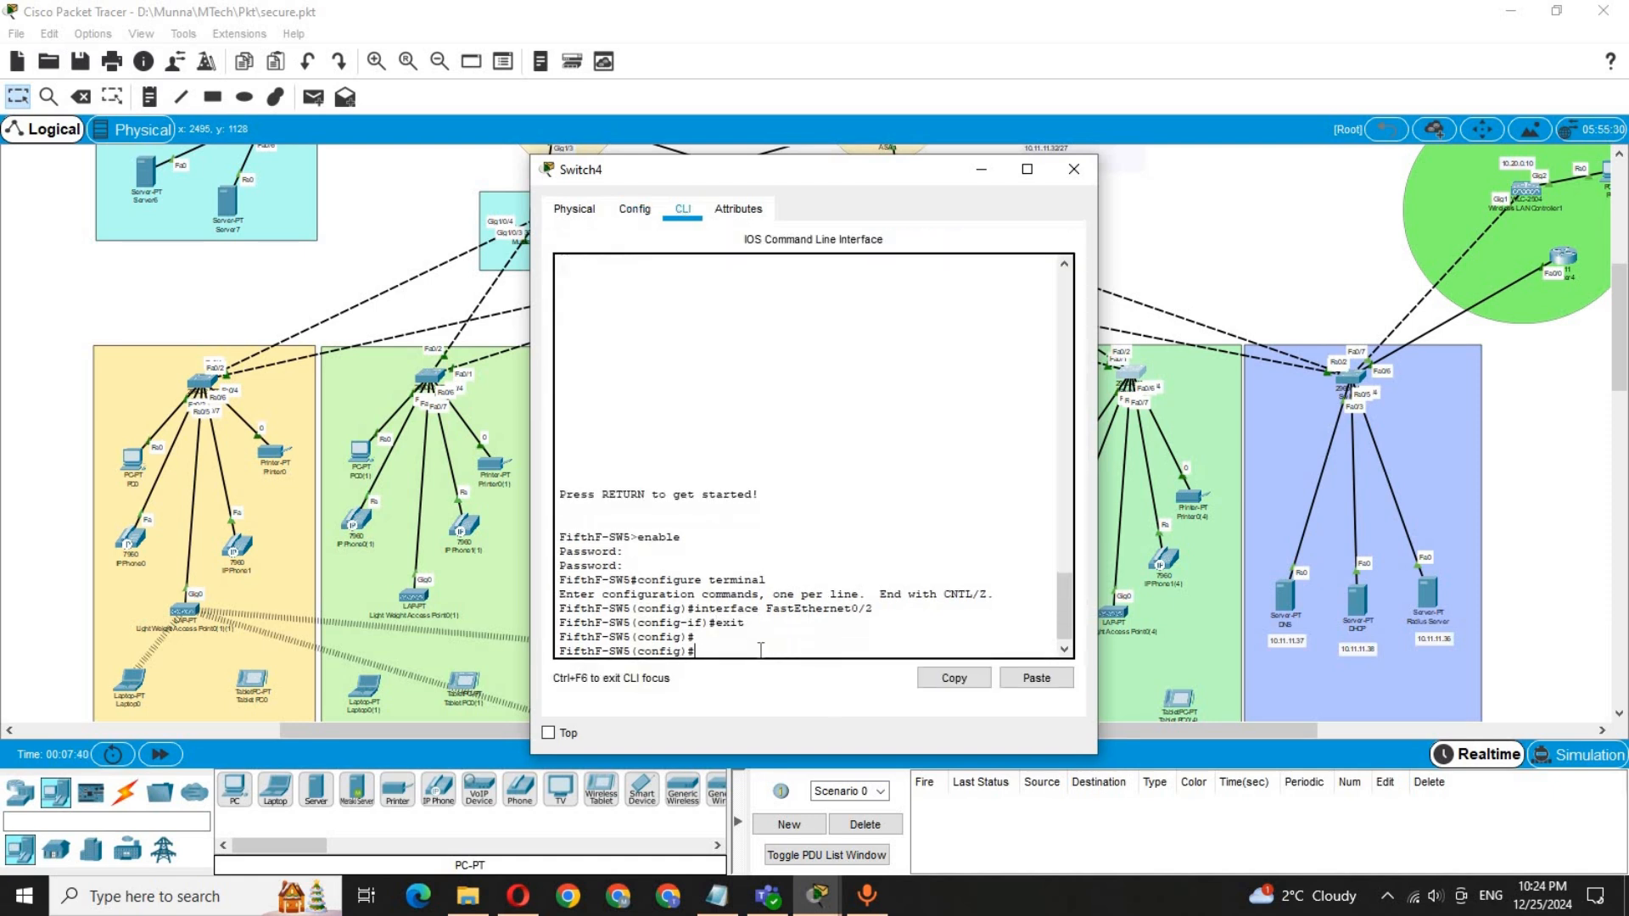
pyautogui.click(1037, 679)
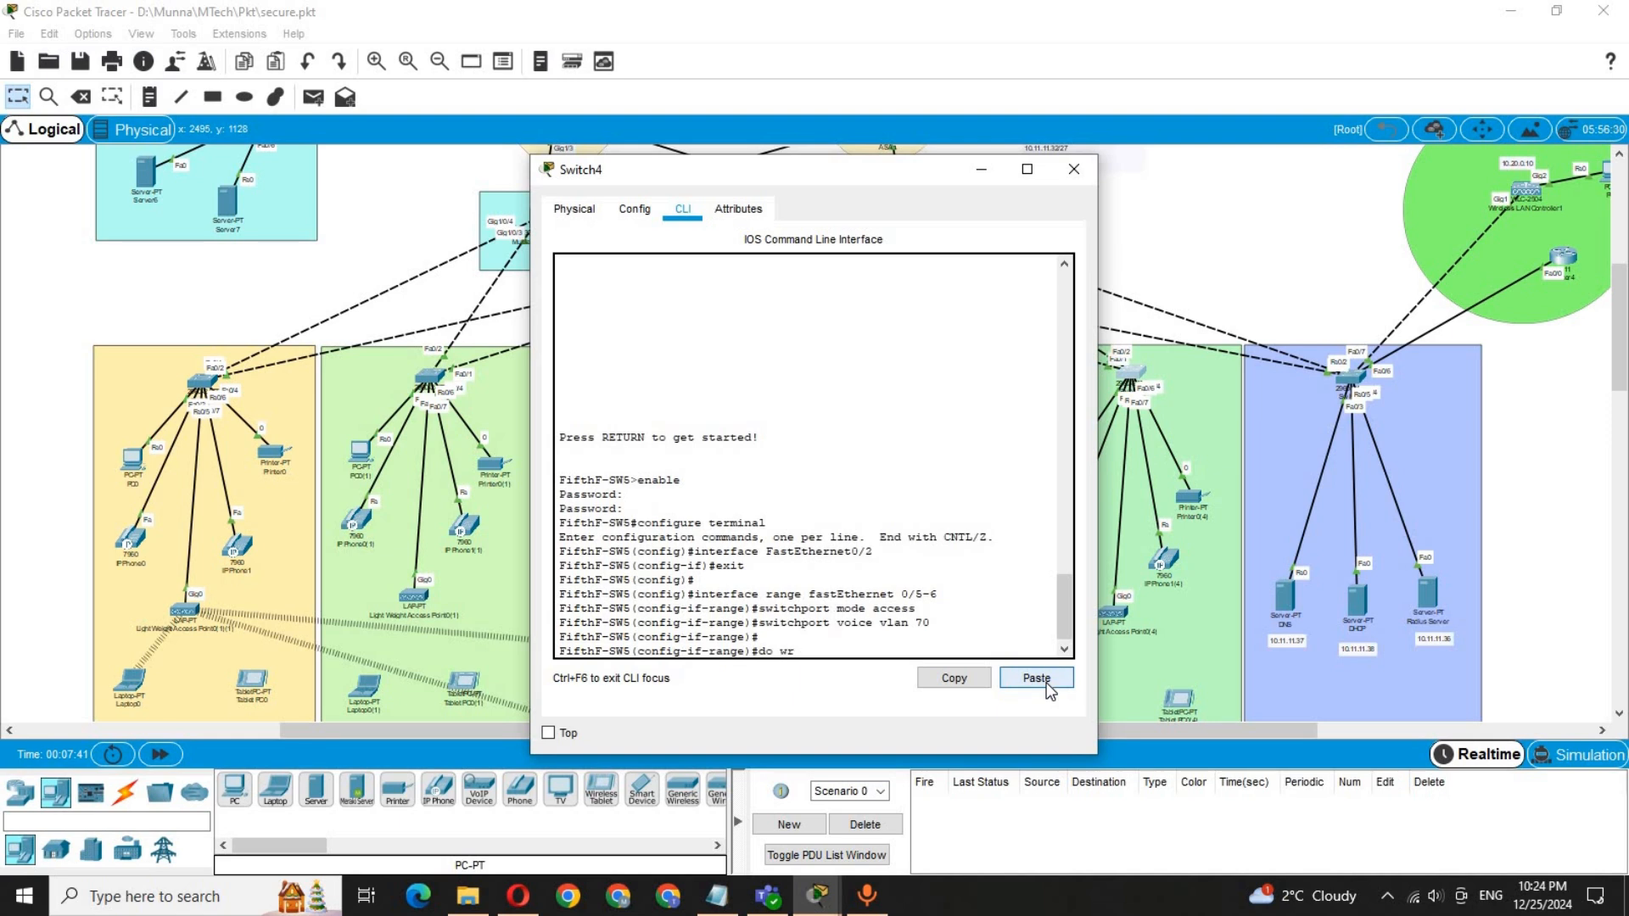
pyautogui.click(1245, 276)
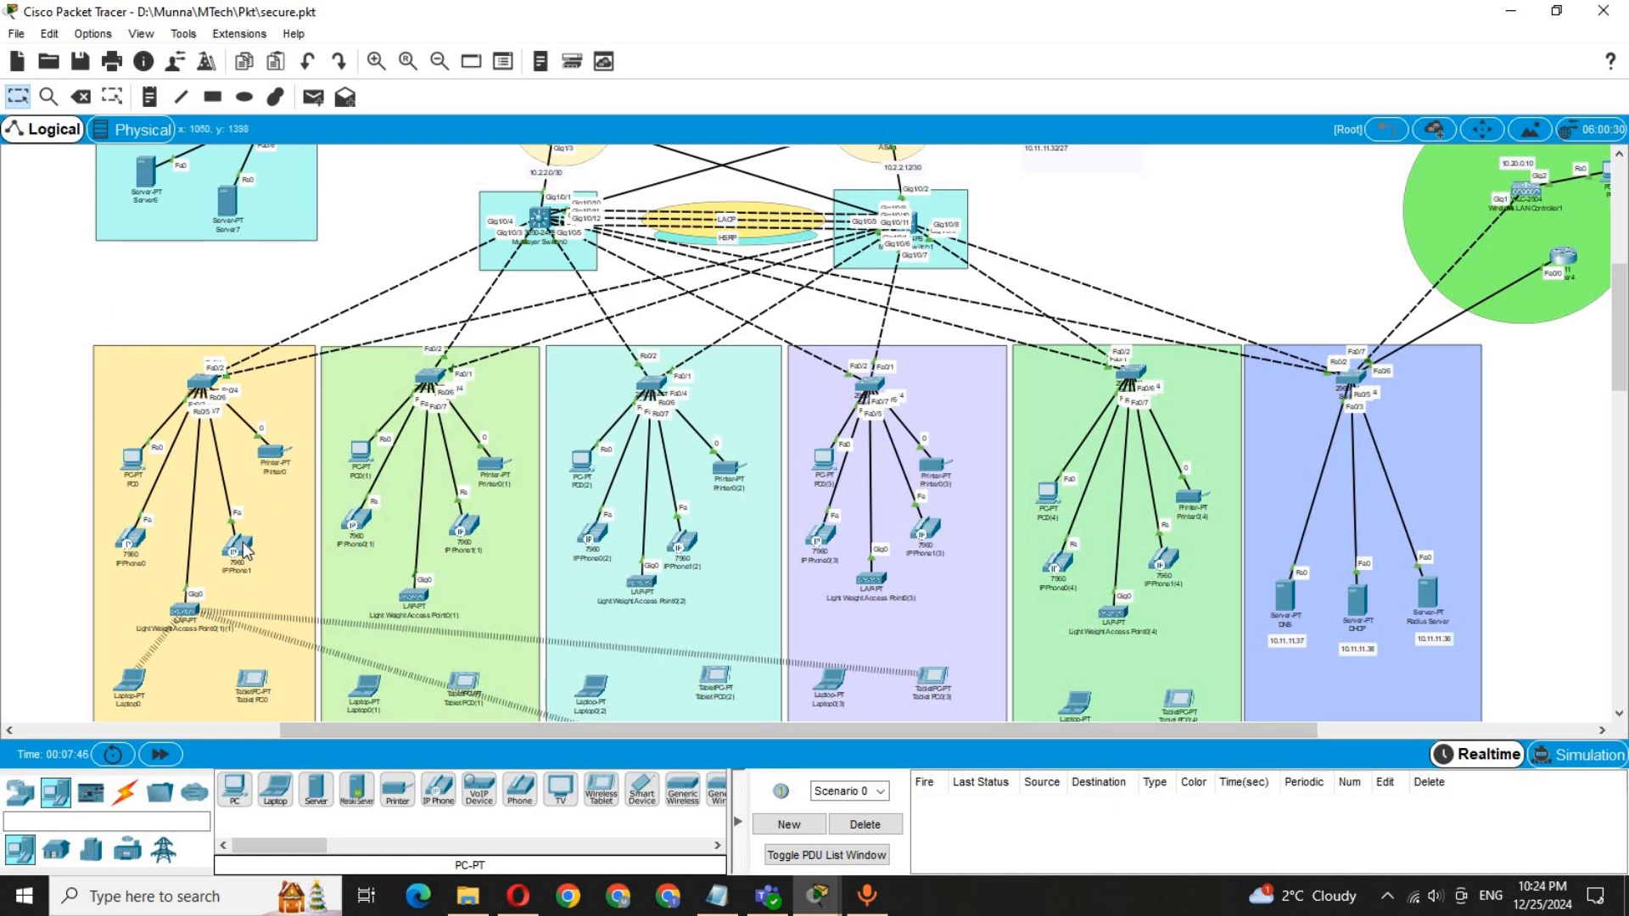
# Step: Check the IP address, gateway and line number details of IP Phone1, IP Phone0, IP Phone0(1) and IP Phone0(2)
pyautogui.moveTo(246, 550)
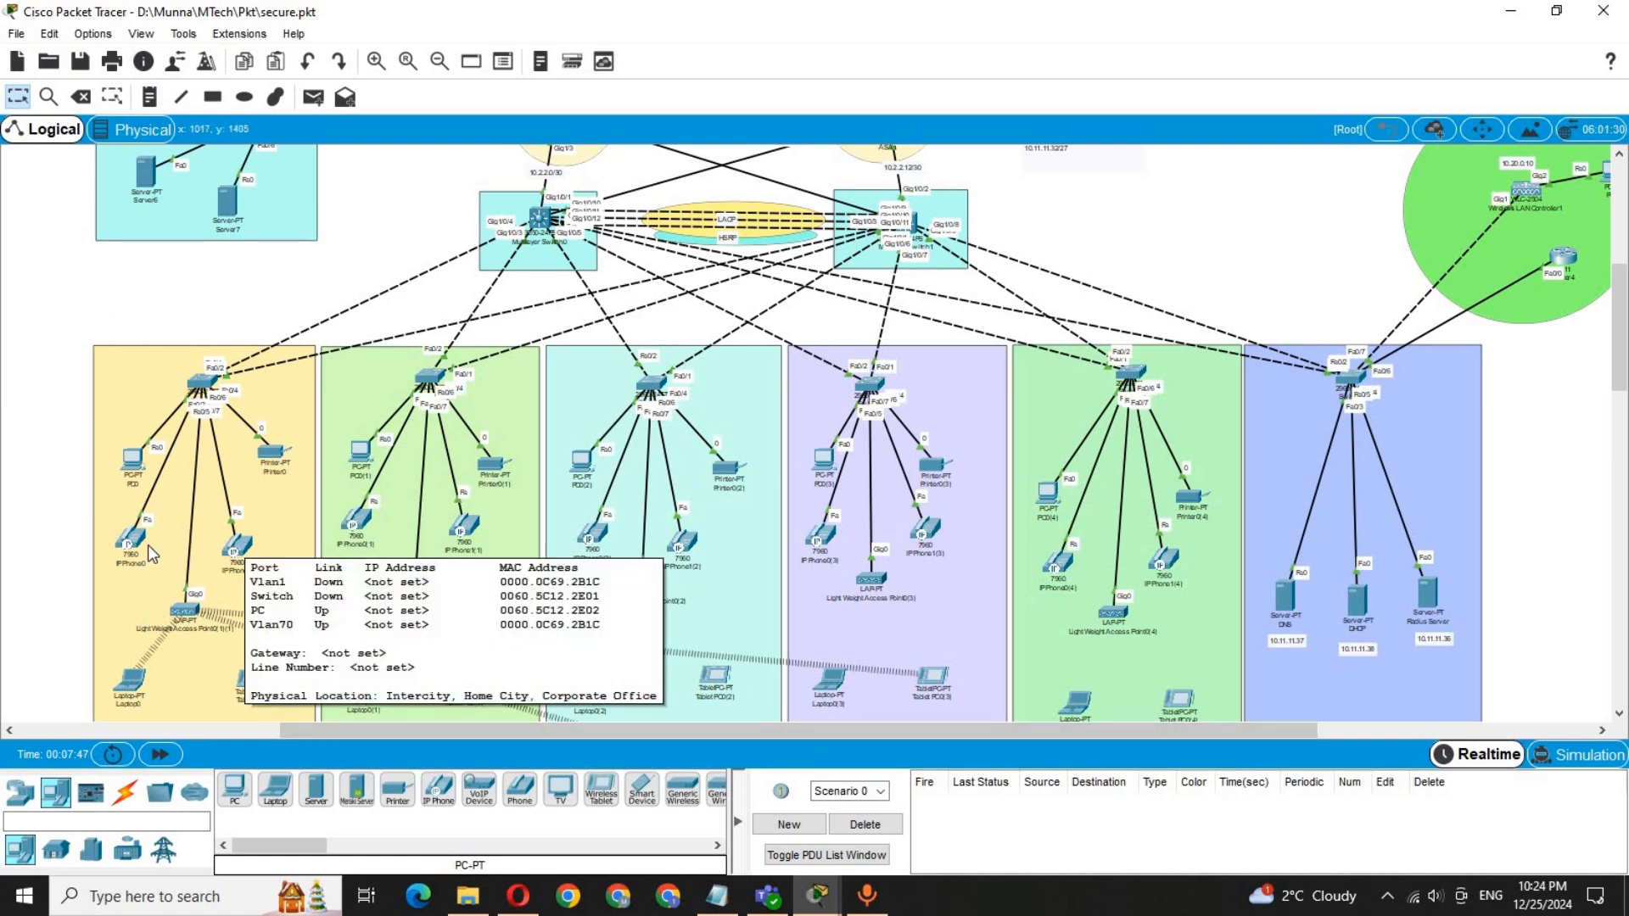
pyautogui.moveTo(135, 544)
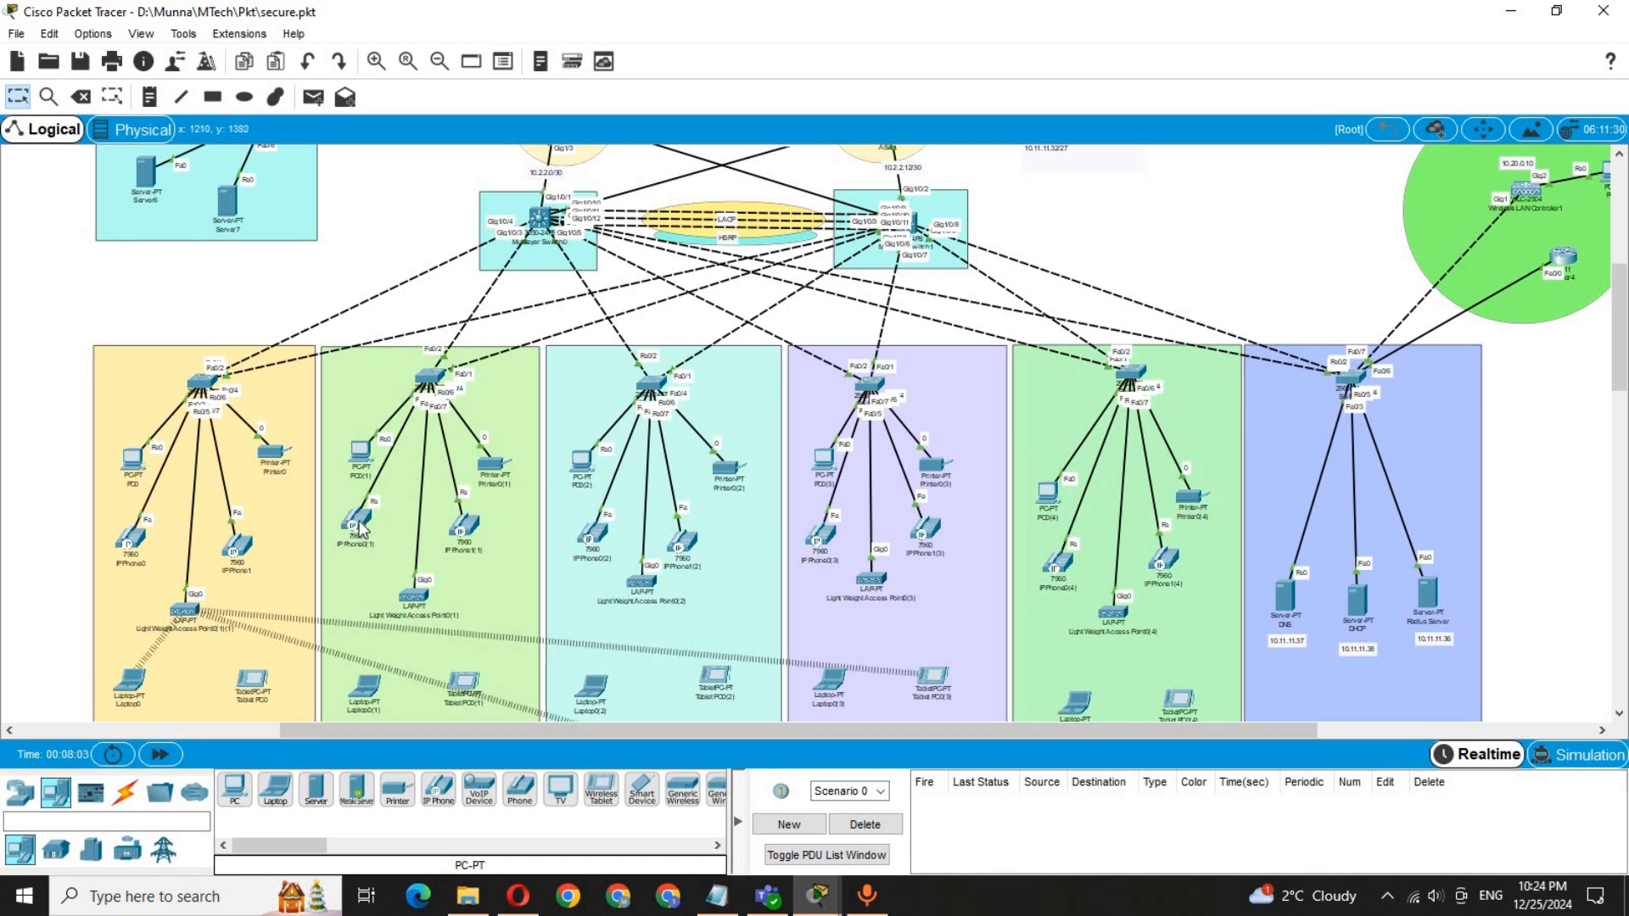
pyautogui.moveTo(360, 530)
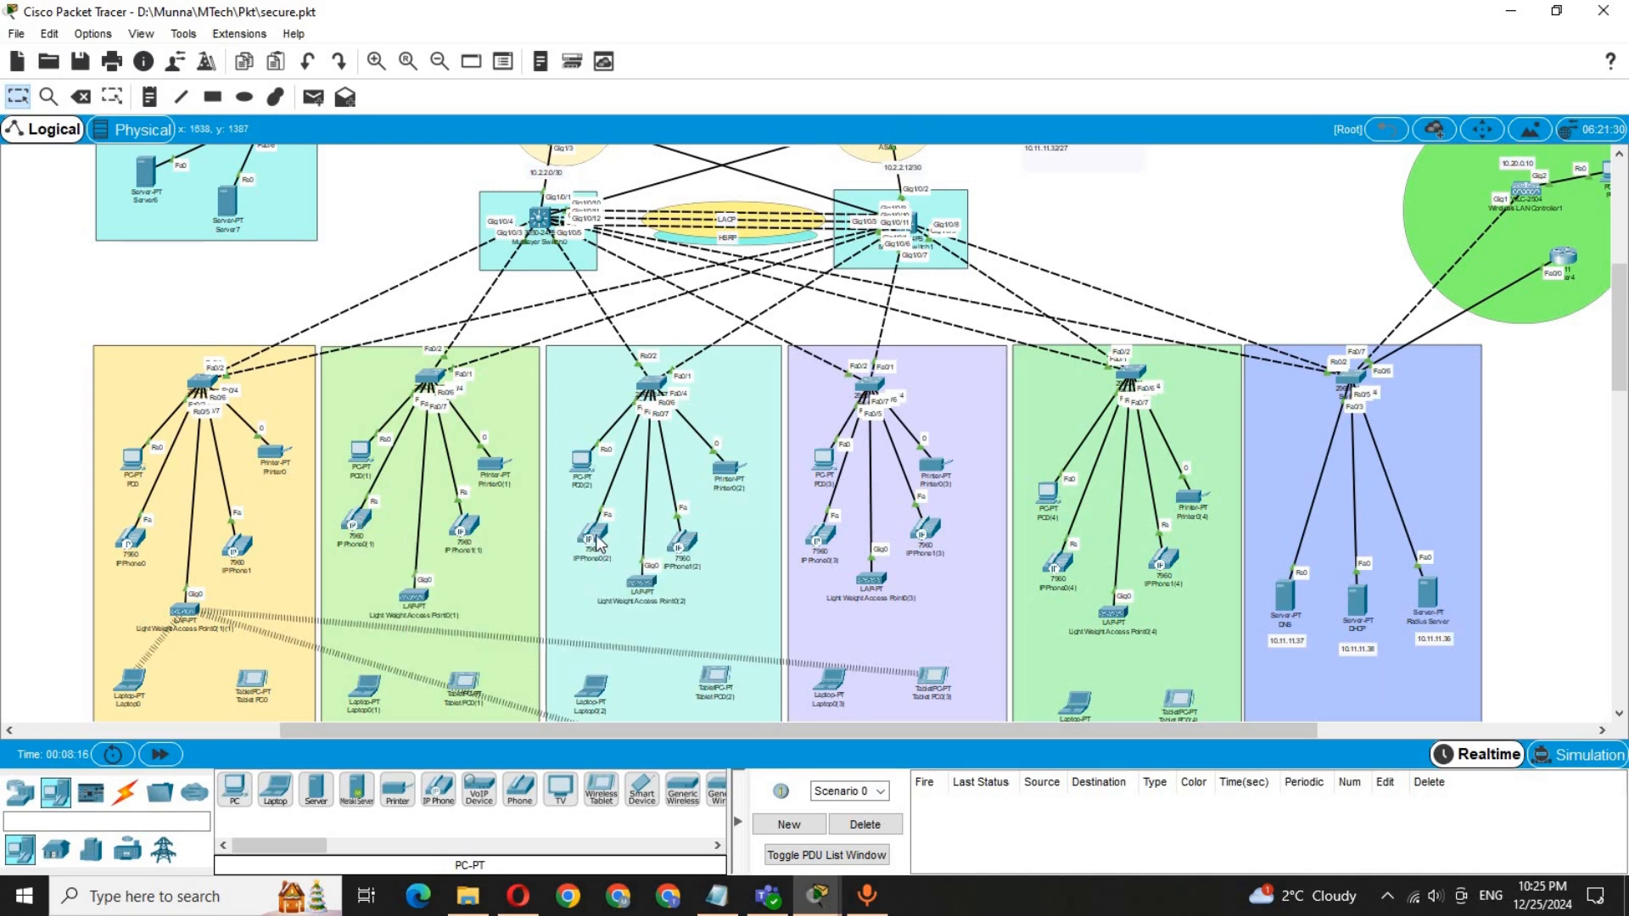
pyautogui.moveTo(600, 544)
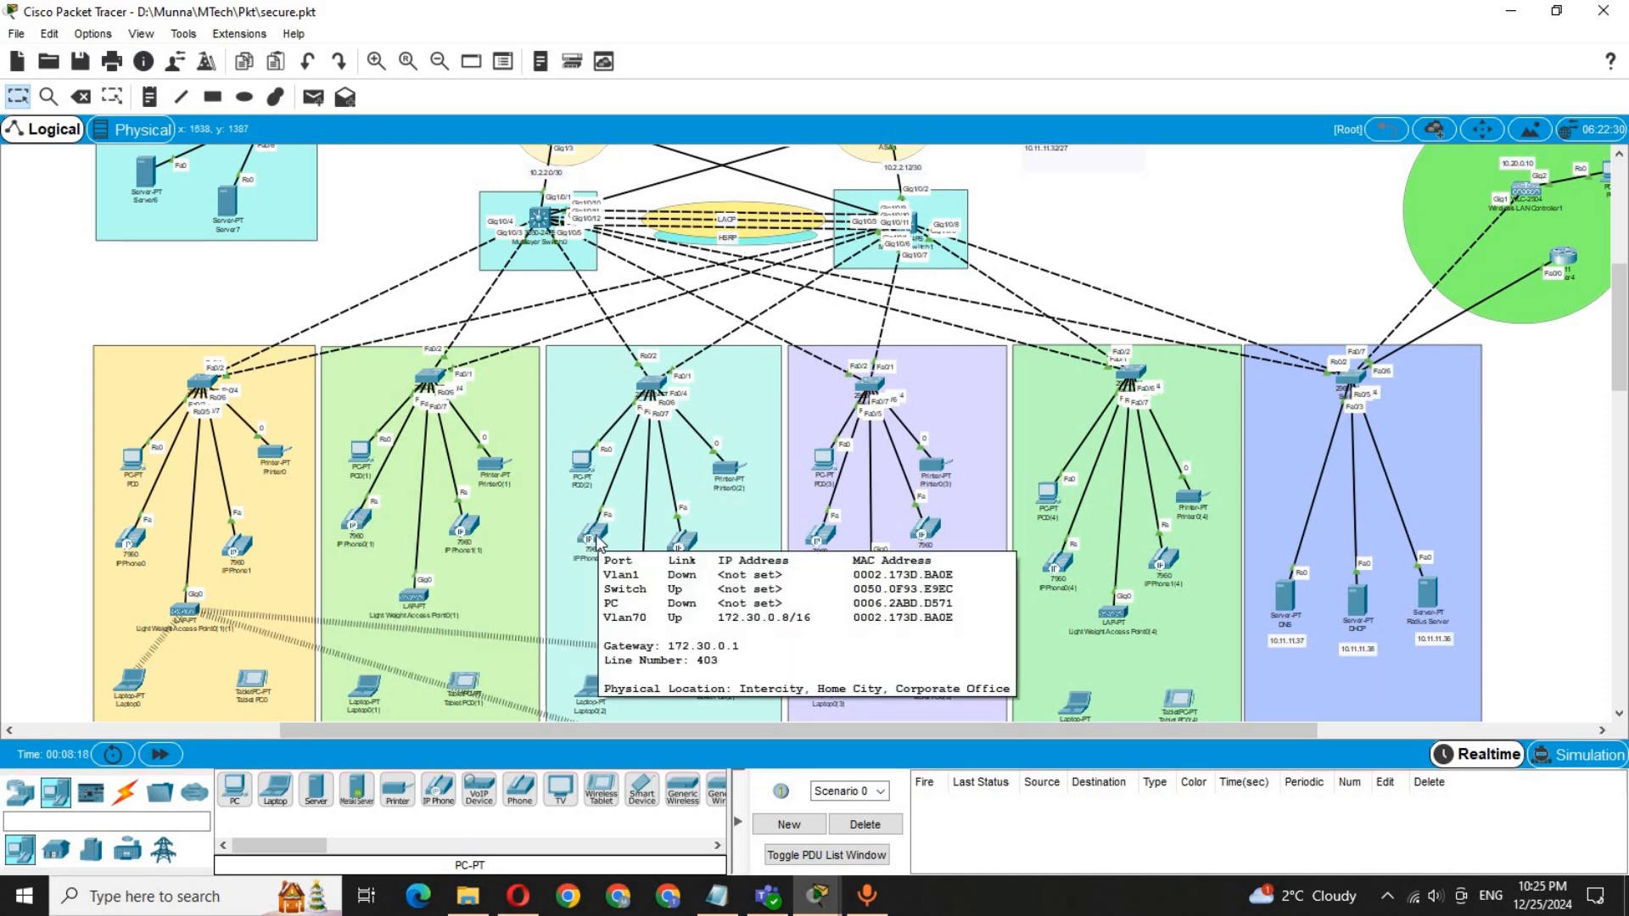
# Step: Open IP Phone0(2) and IP Phone0(1), arrange their windows side by side, and minimize the main Packet Tracer and browser windows behind them
pyautogui.click(598, 541)
pyautogui.moveTo(760, 175); pyautogui.dragTo(1422, 132)
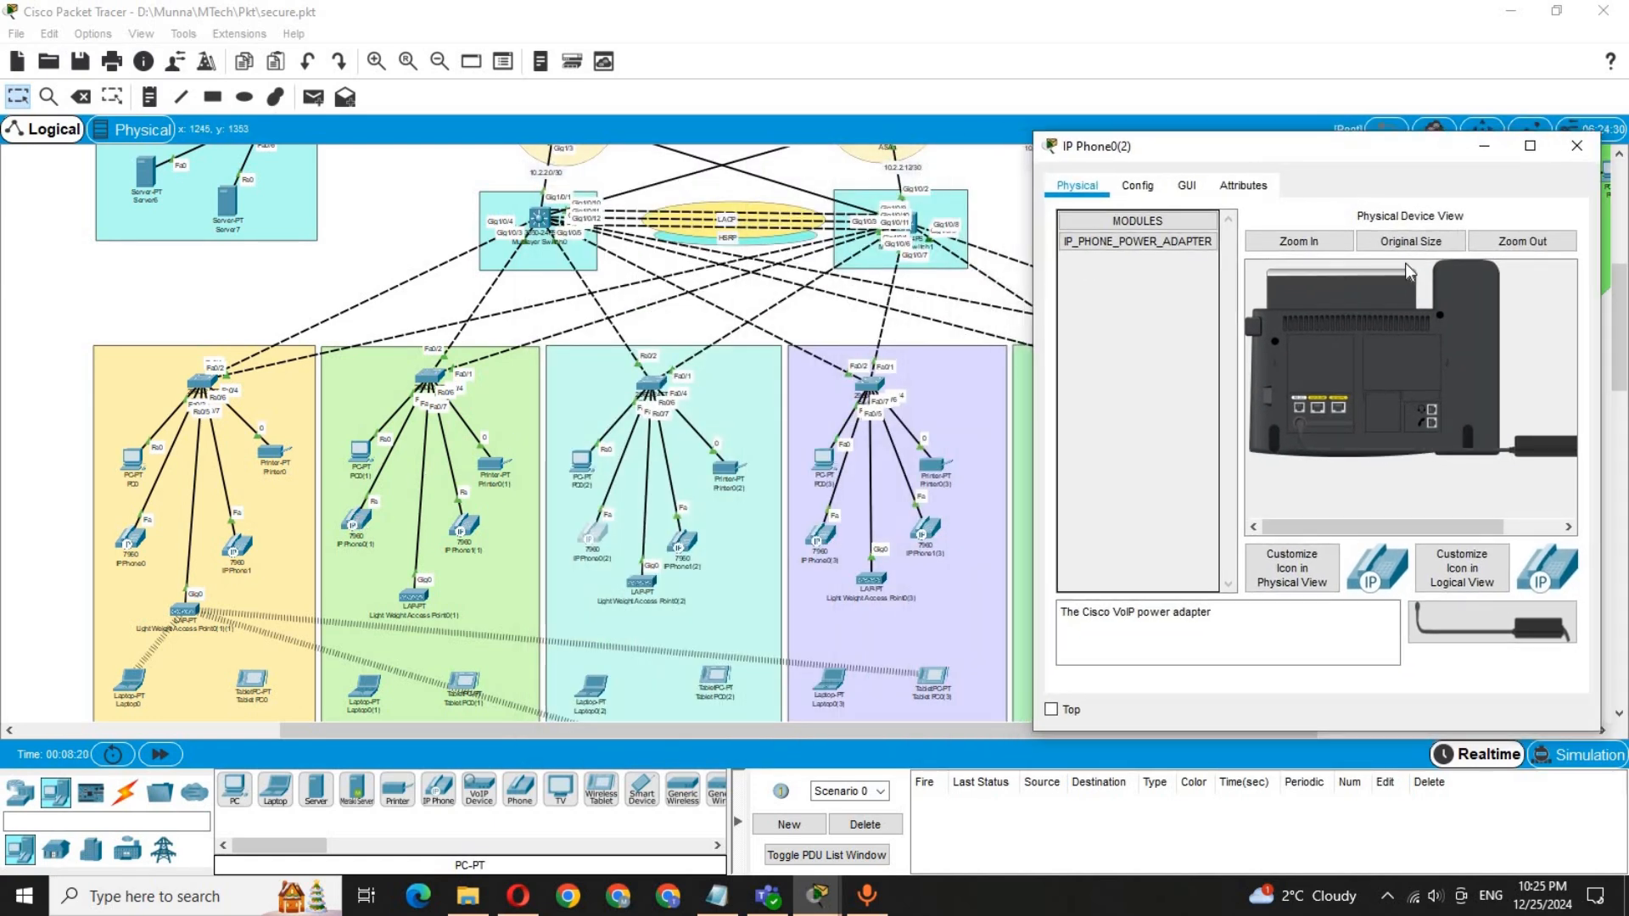
pyautogui.click(356, 523)
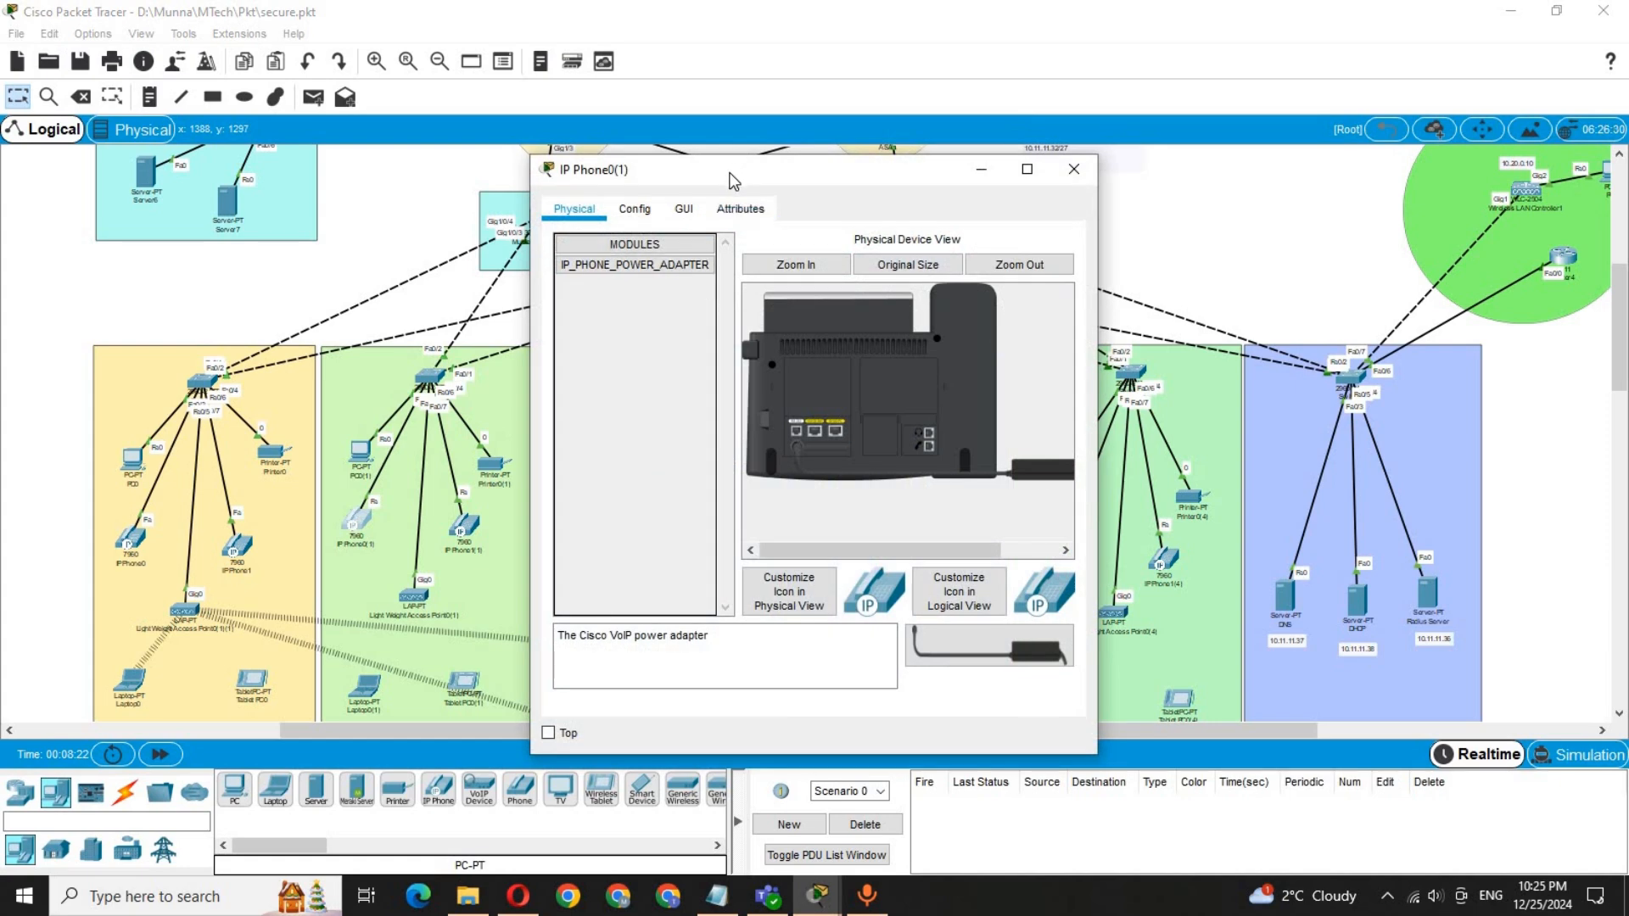
pyautogui.moveTo(734, 180); pyautogui.dragTo(417, 156)
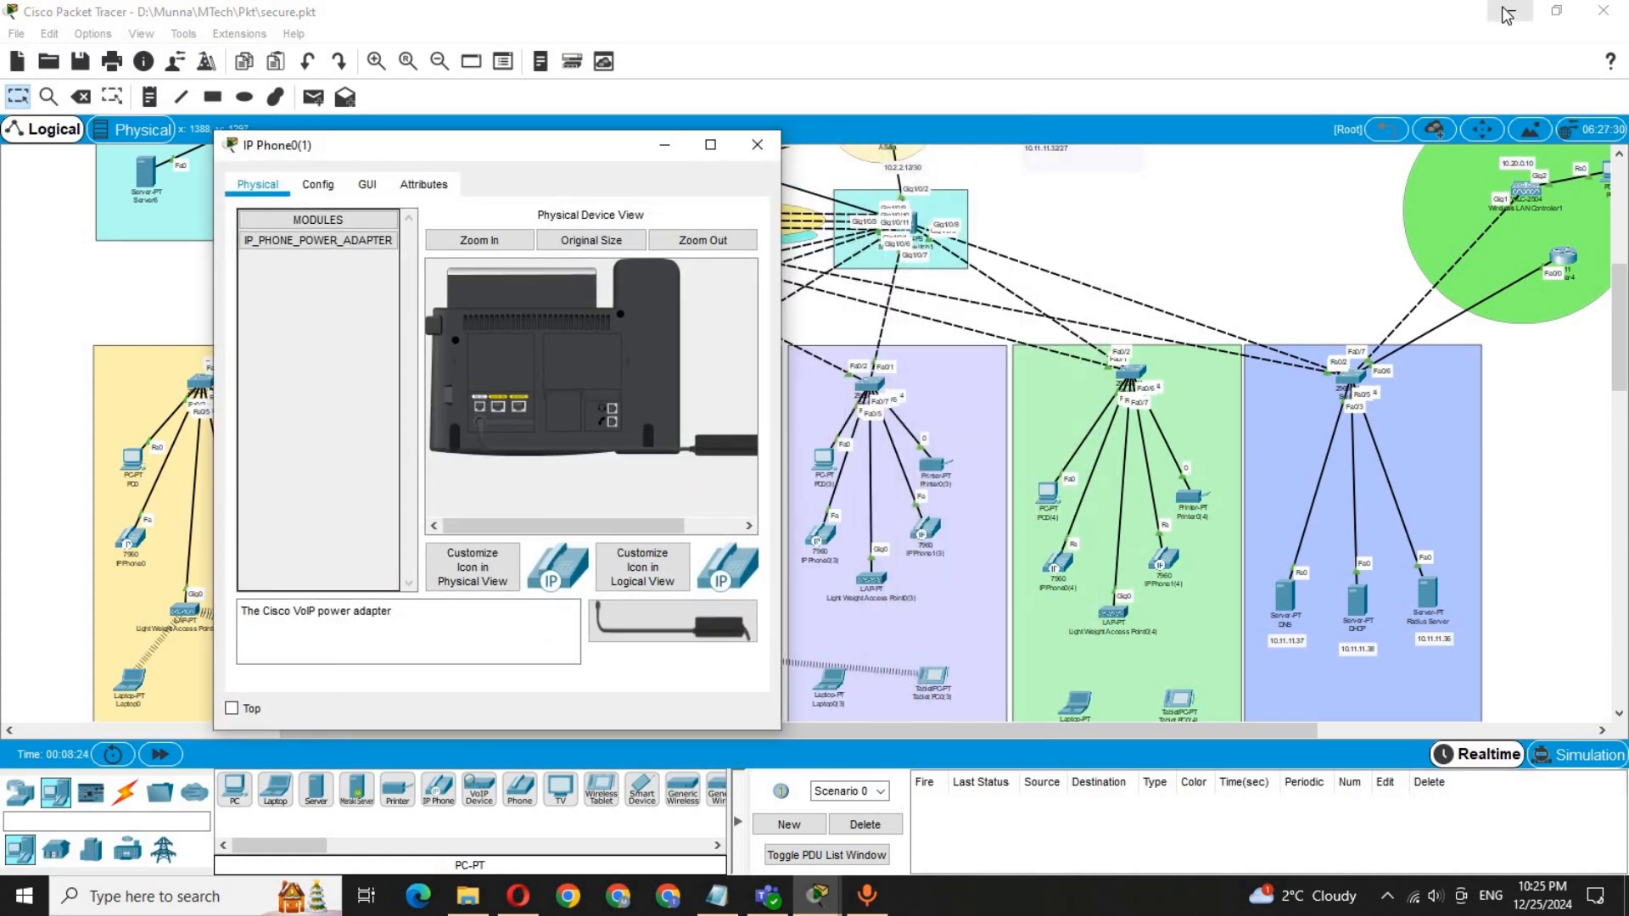
pyautogui.click(1507, 15)
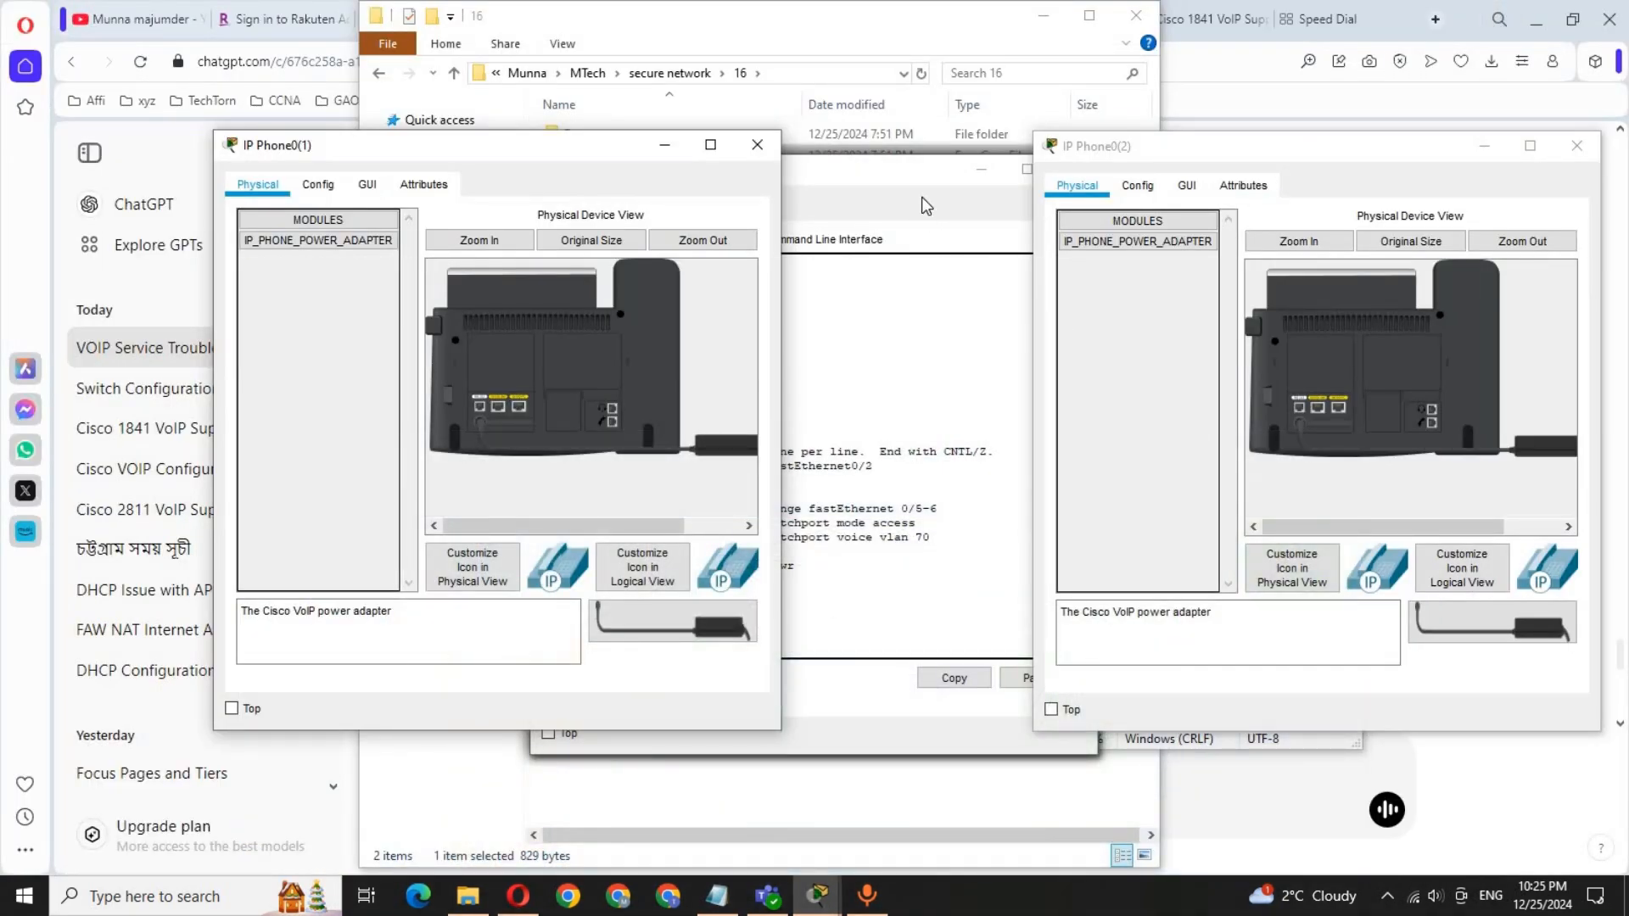
pyautogui.click(982, 173)
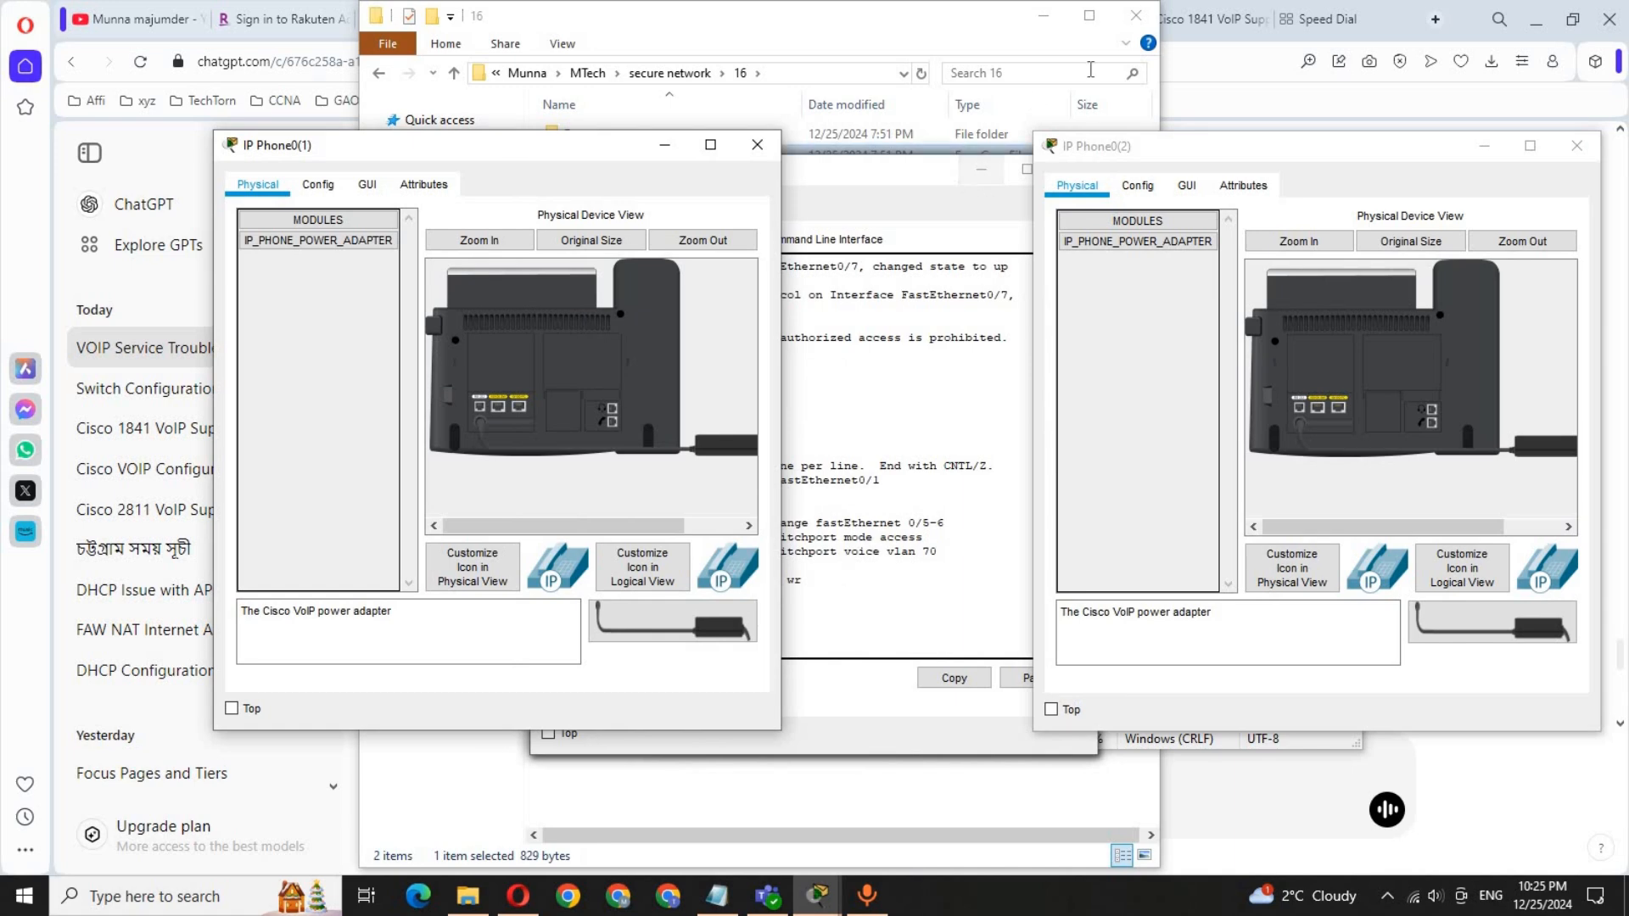
pyautogui.click(1536, 31)
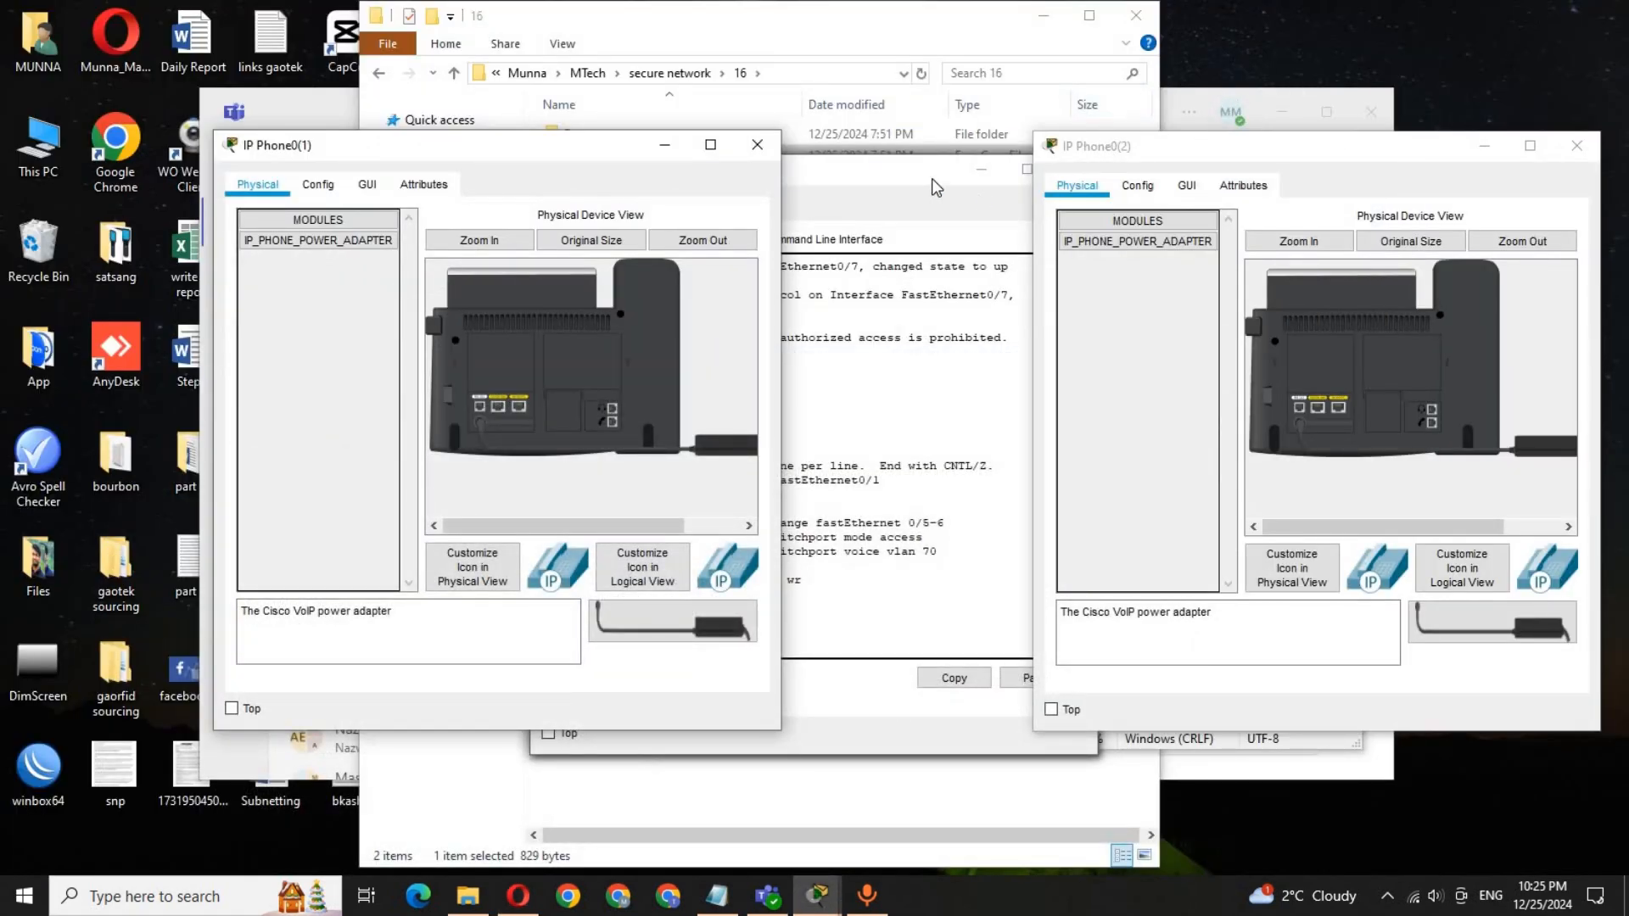
pyautogui.moveTo(1162, 159); pyautogui.dragTo(916, 165)
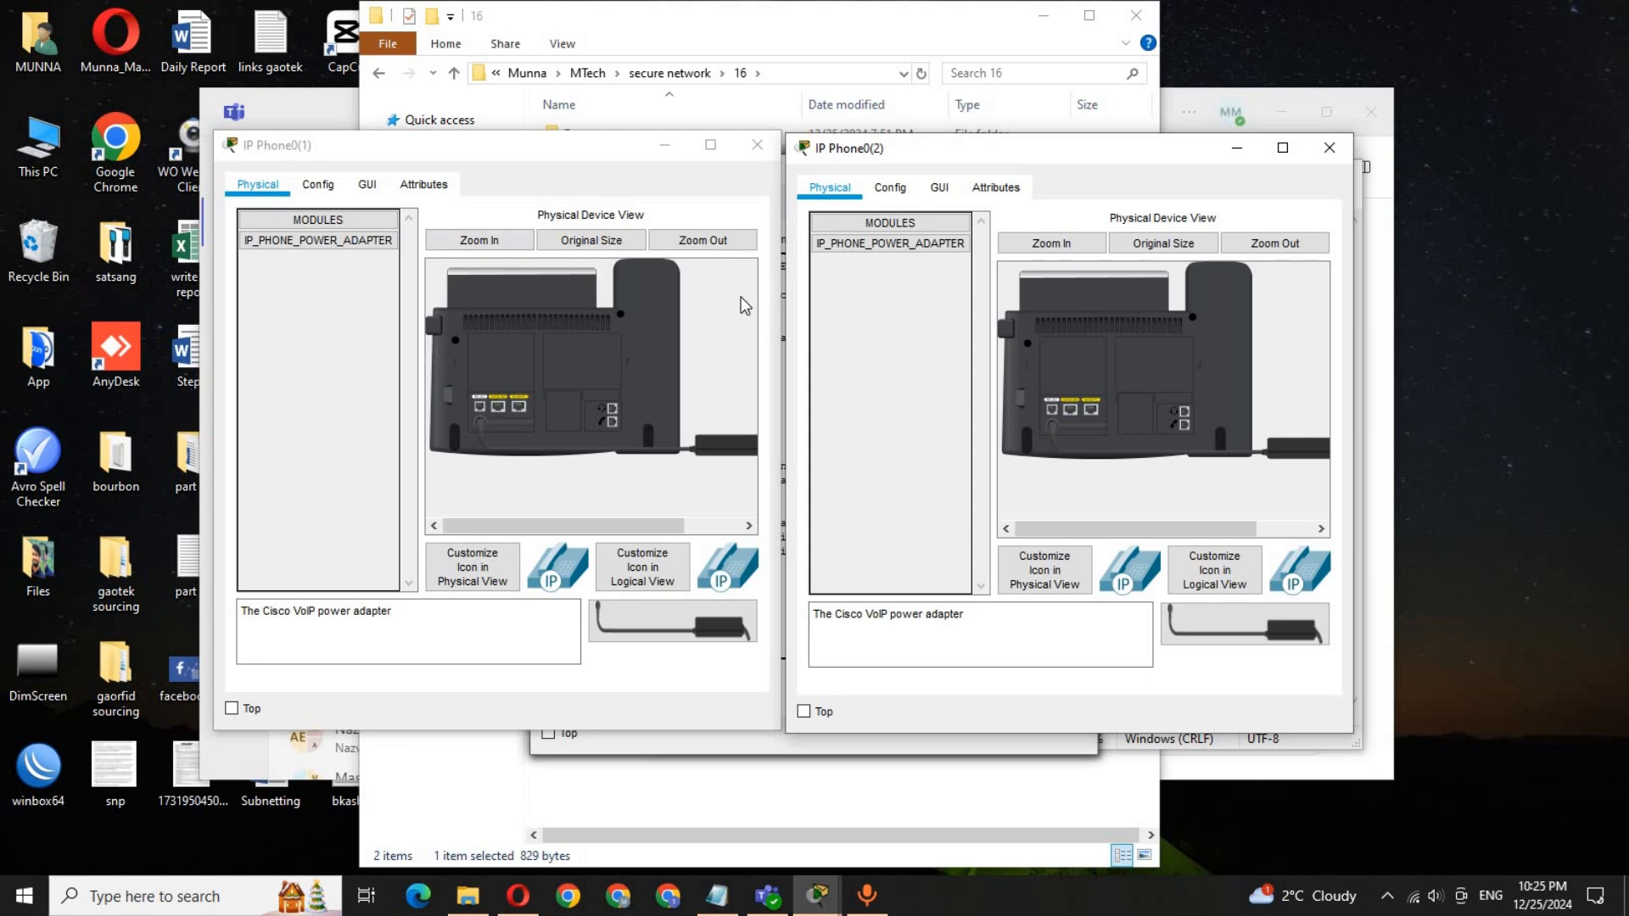
# Step: Show the handset view of both phones, call 403 from IP Phone0(1) and answer the call on IP Phone0(2)
pyautogui.click(367, 185)
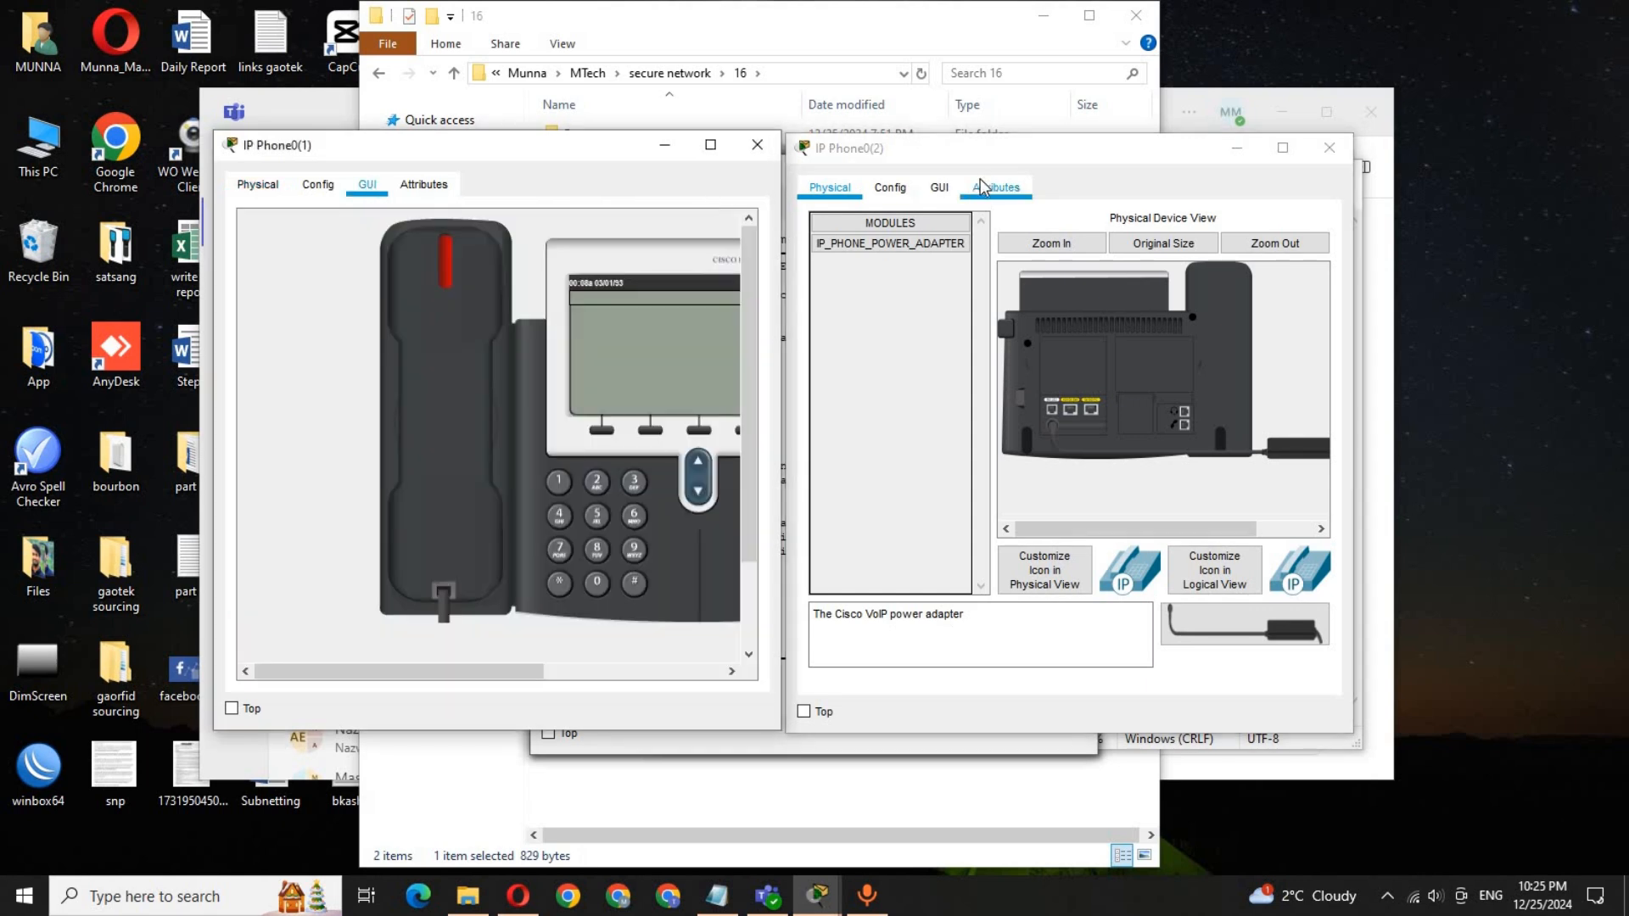
pyautogui.click(939, 188)
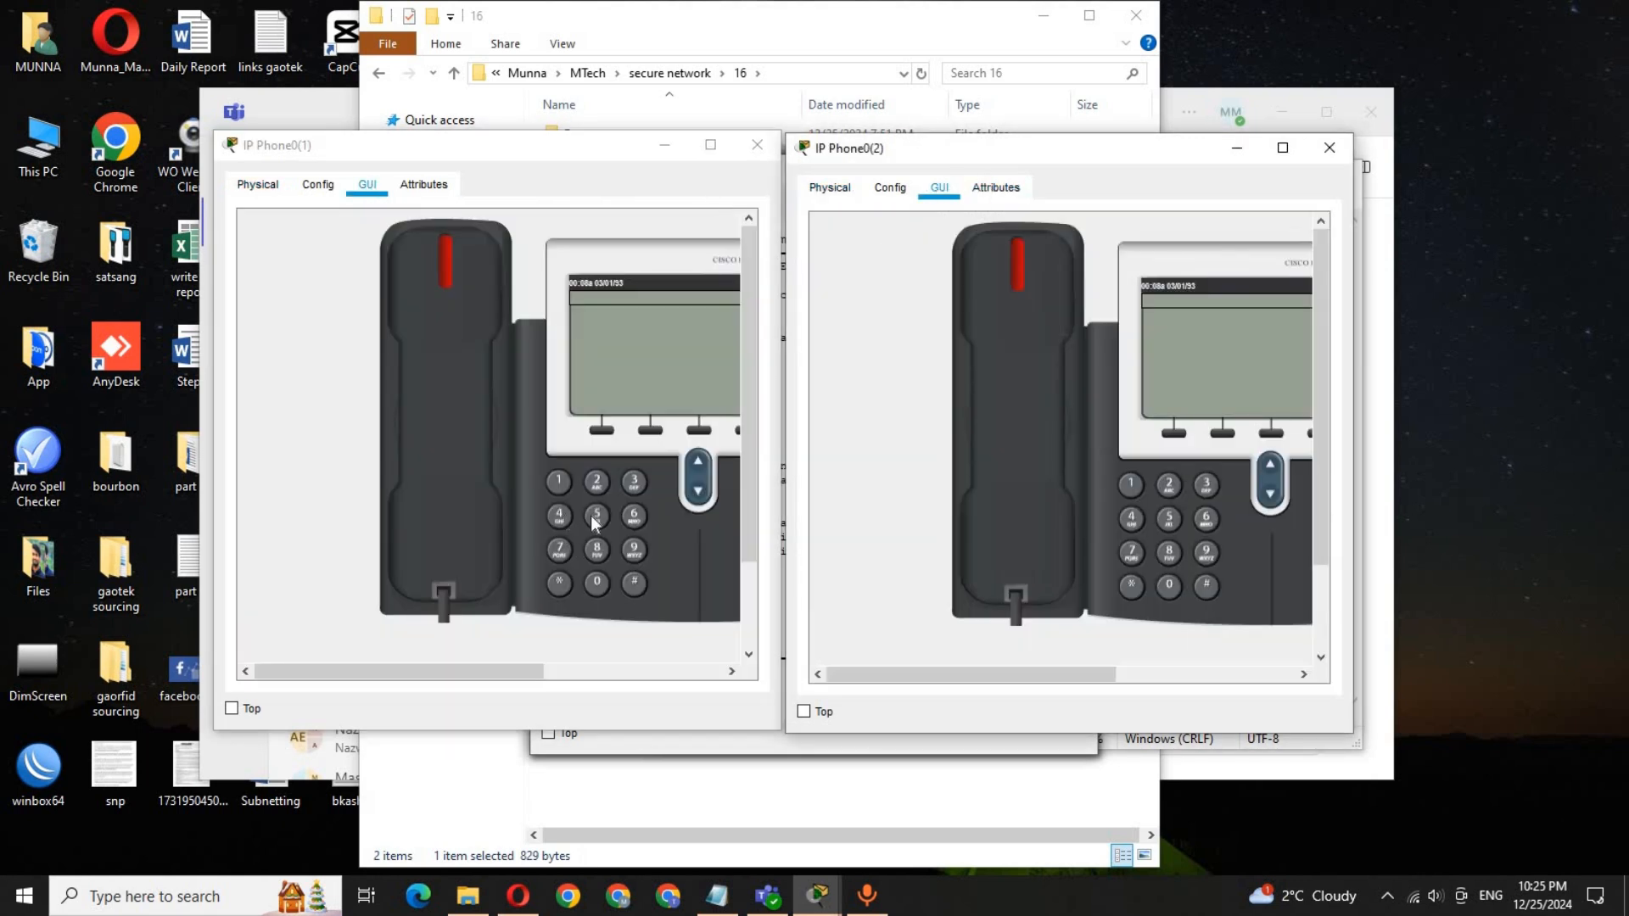
pyautogui.click(559, 516)
pyautogui.click(596, 582)
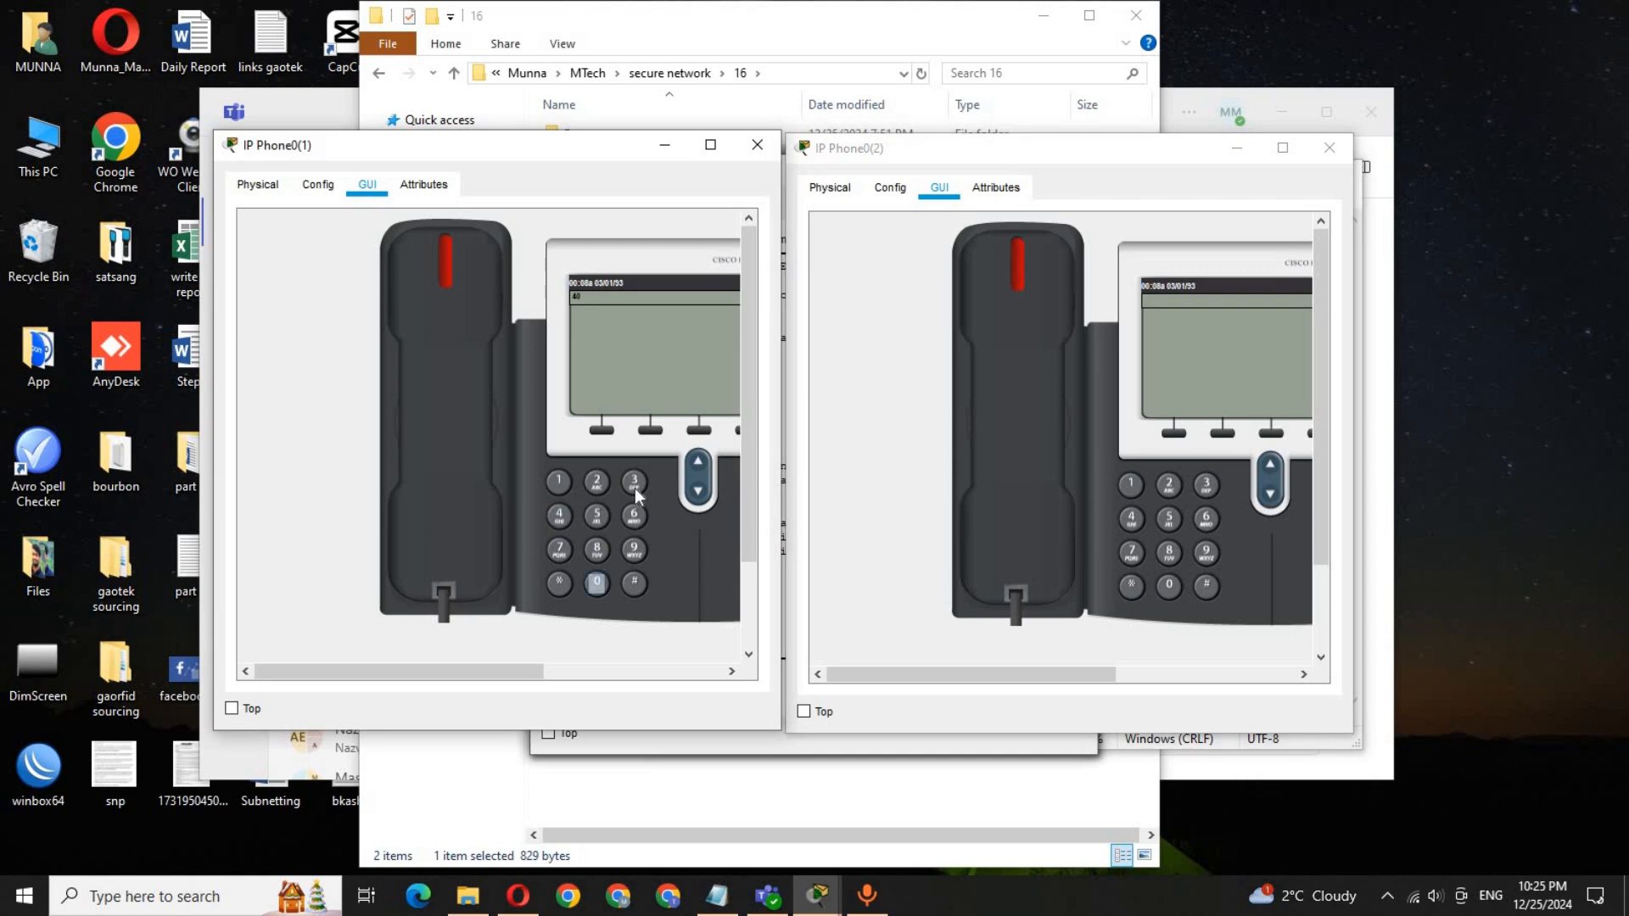
pyautogui.click(446, 268)
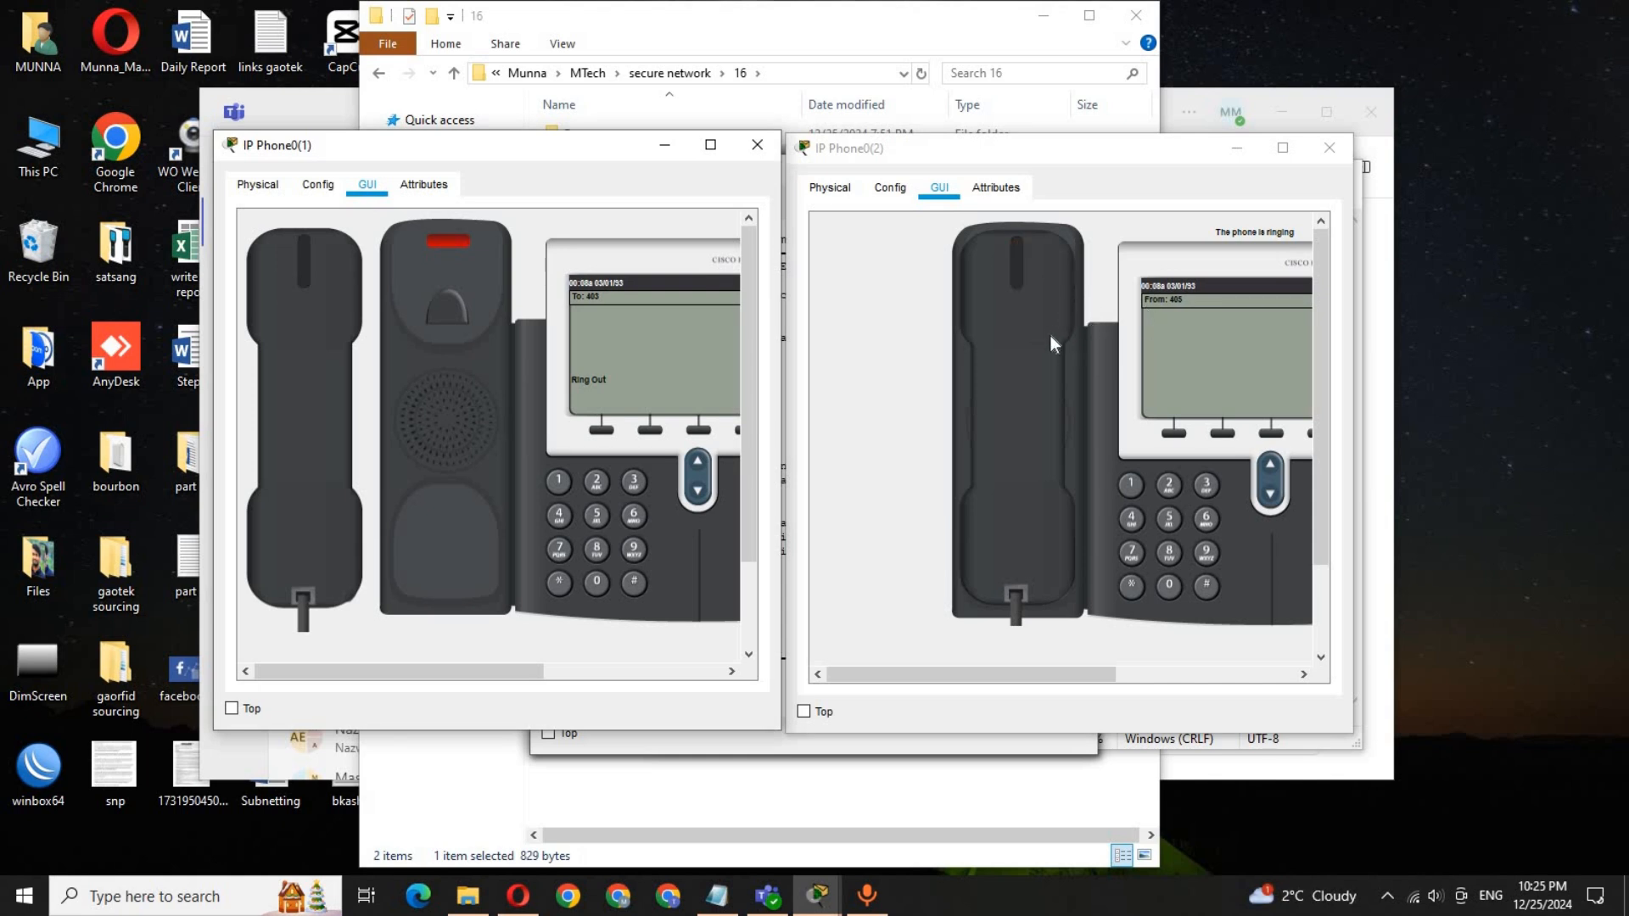
pyautogui.click(1017, 273)
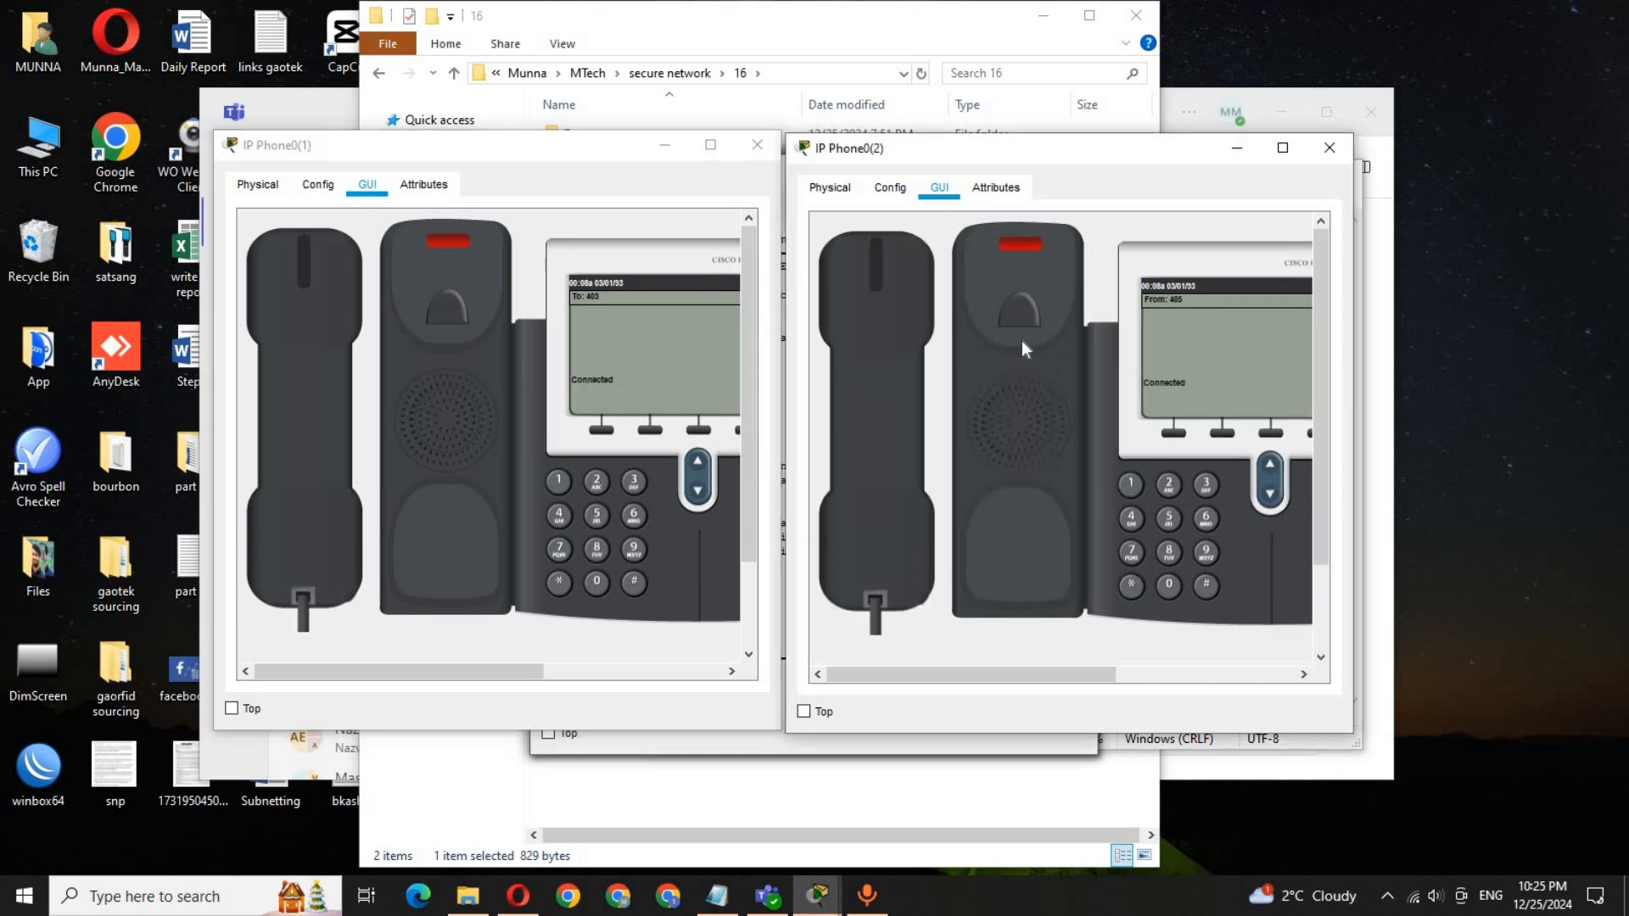
# Step: Return to the network topology and check the details of IP Phone0, IP Phone0(2), IP Phone0(4) and IP Phone1(4)
pyautogui.moveTo(817, 896)
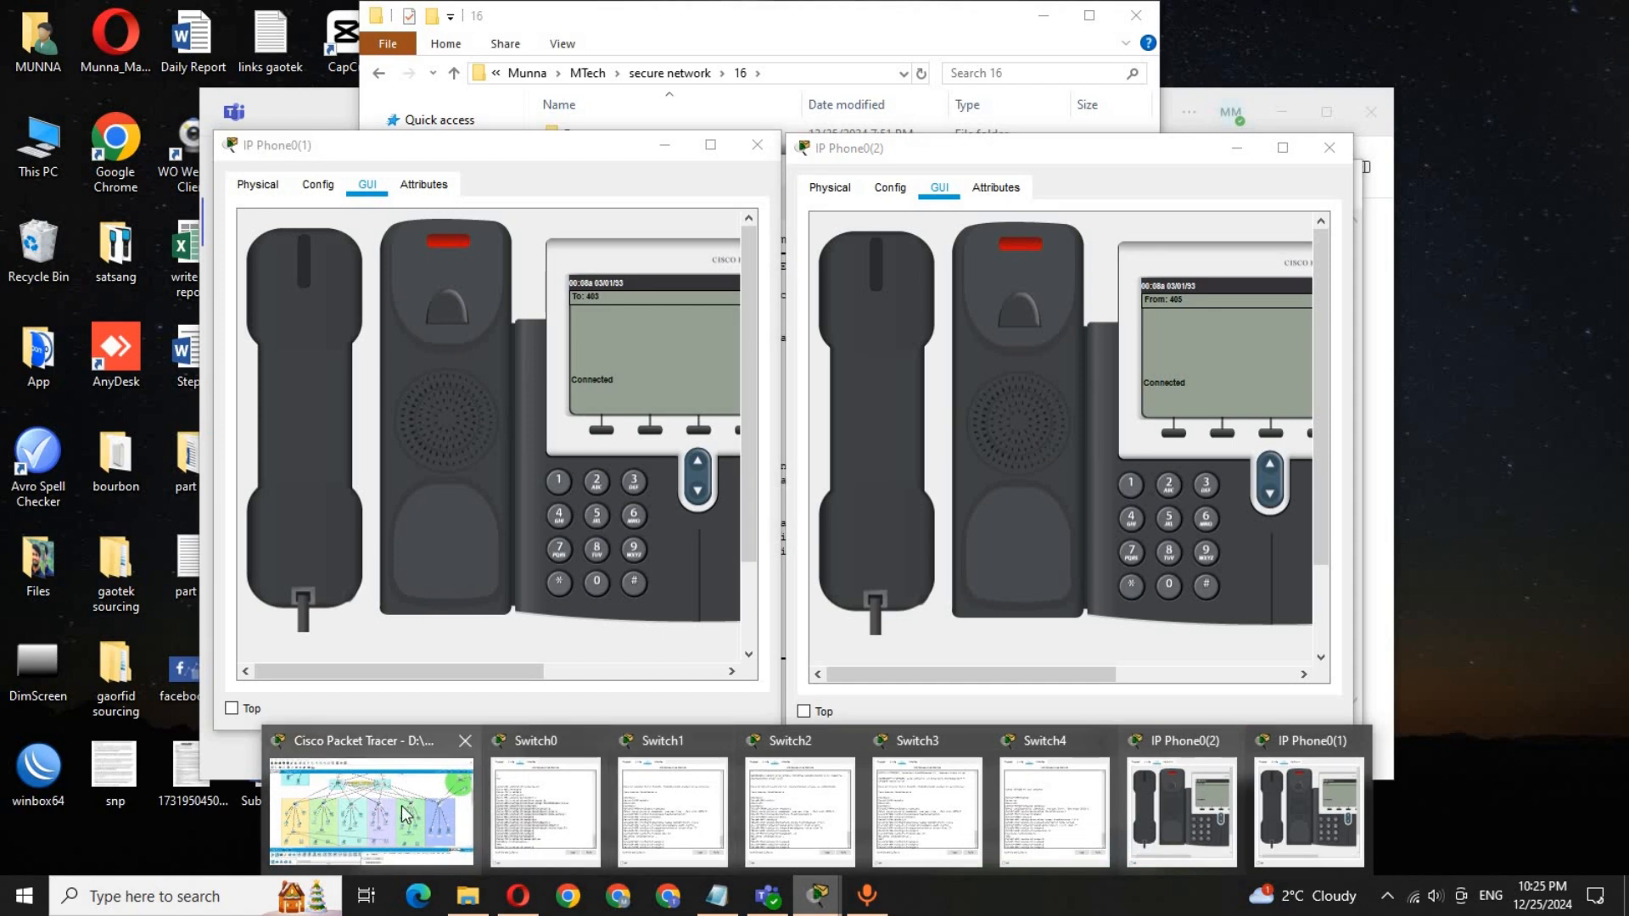
pyautogui.click(369, 807)
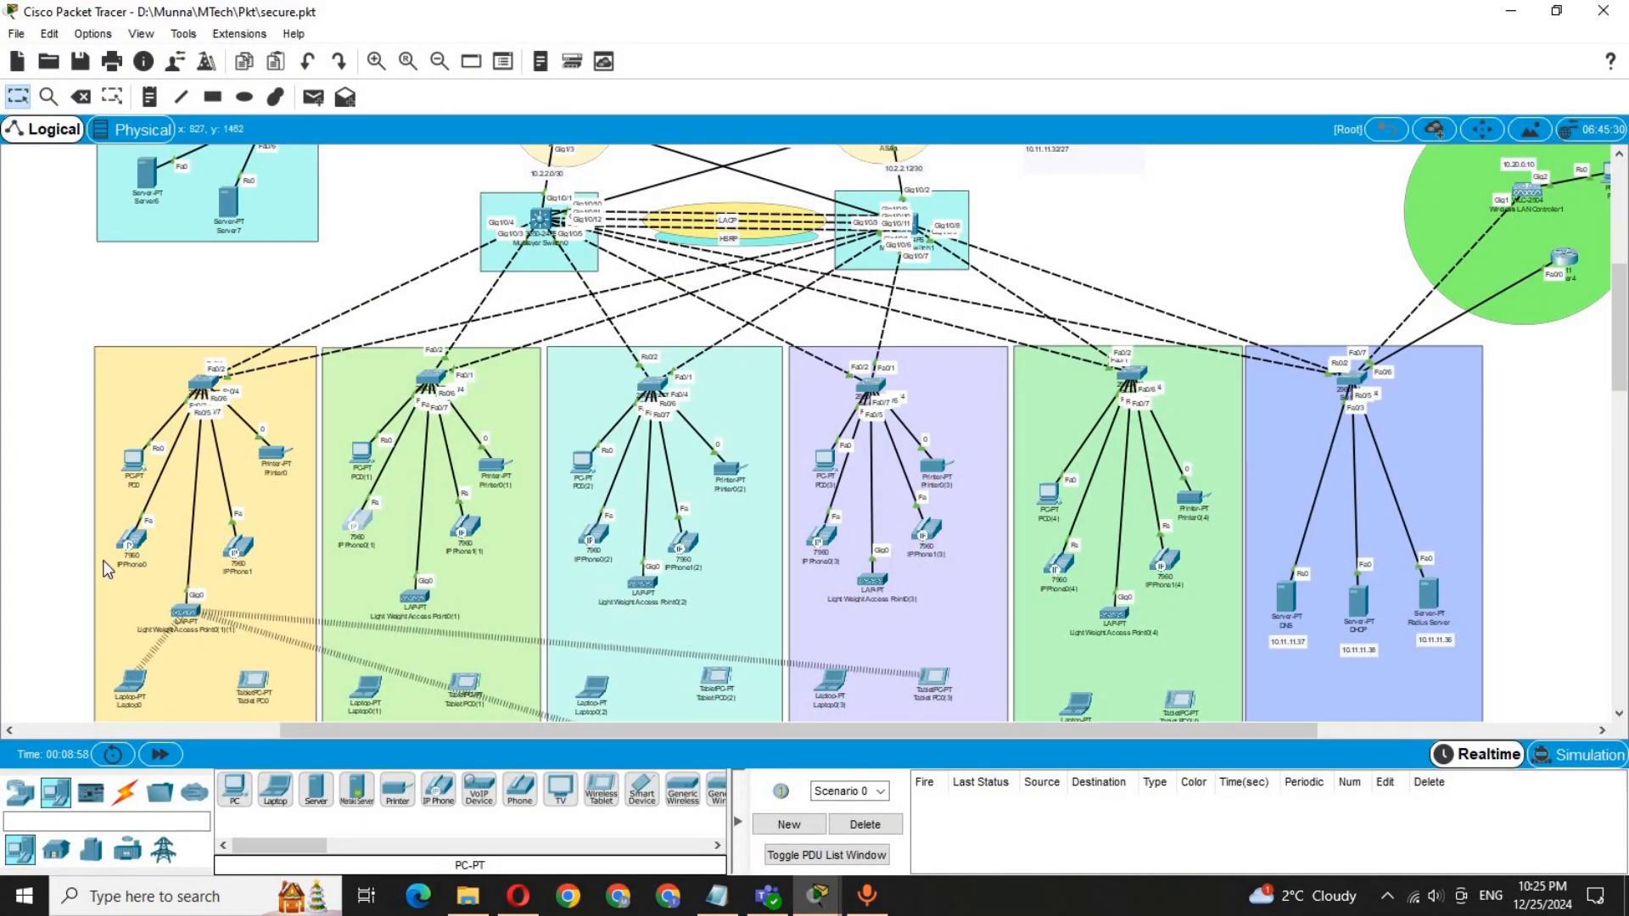
pyautogui.moveTo(134, 544)
pyautogui.moveTo(597, 540)
pyautogui.moveTo(1064, 574)
pyautogui.moveTo(1175, 566)
pyautogui.moveTo(1621, 355); pyautogui.dragTo(1621, 319)
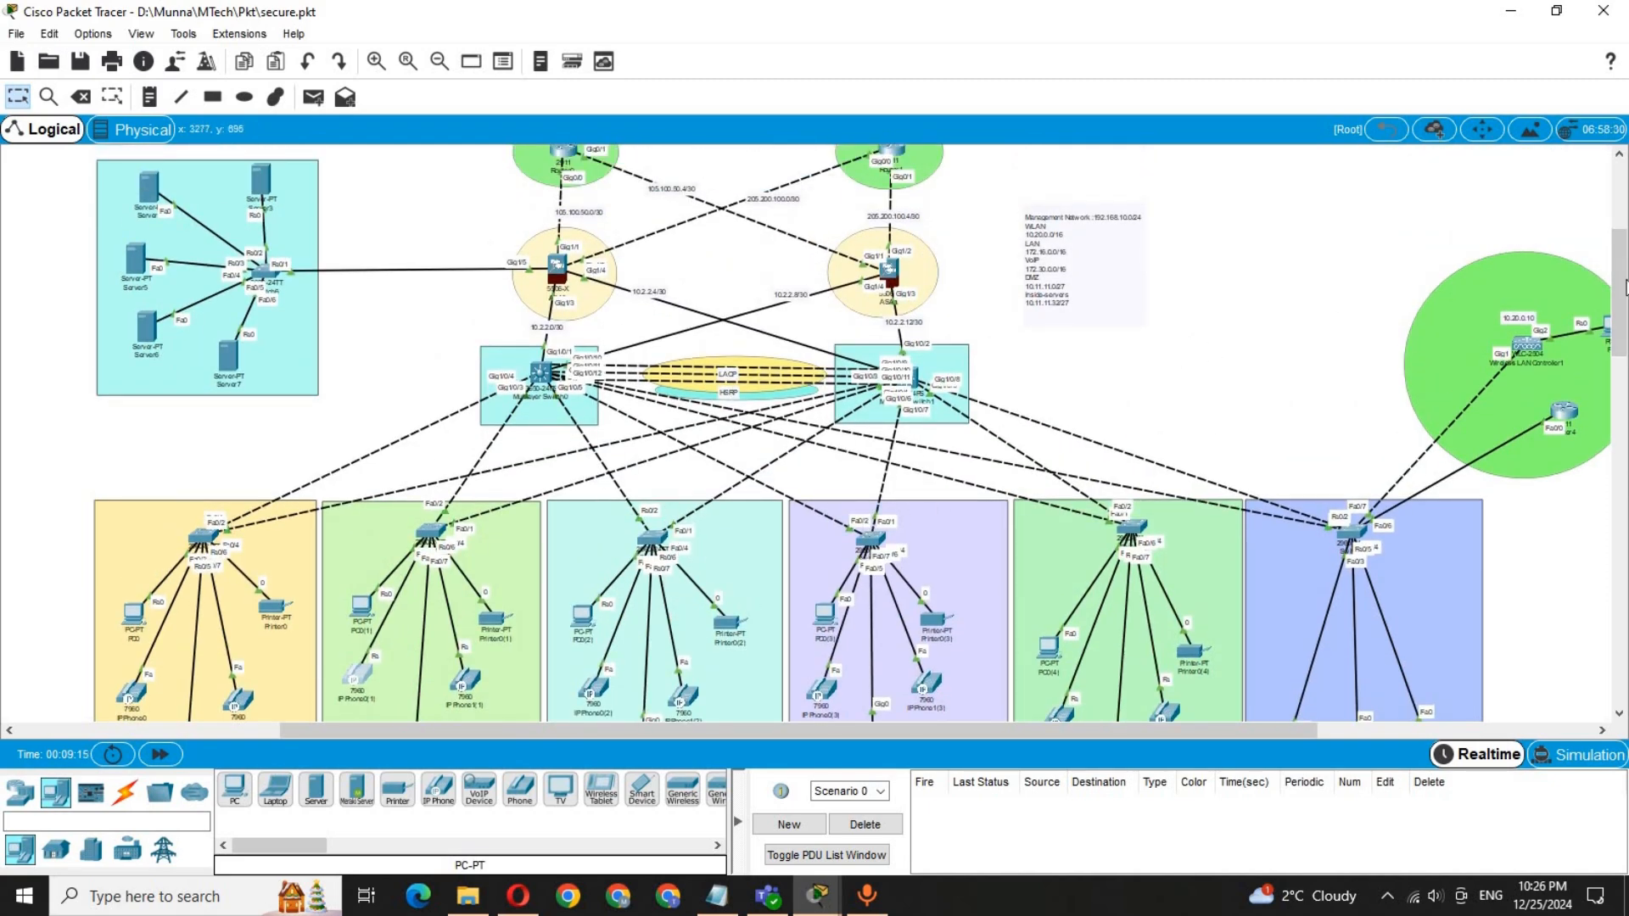
pyautogui.moveTo(1621, 289)
pyautogui.mouseDown()
pyautogui.moveTo(1620, 254)
pyautogui.moveTo(1621, 325)
pyautogui.moveTo(1619, 222)
pyautogui.moveTo(1622, 389)
pyautogui.moveTo(1622, 292)
pyautogui.mouseUp()
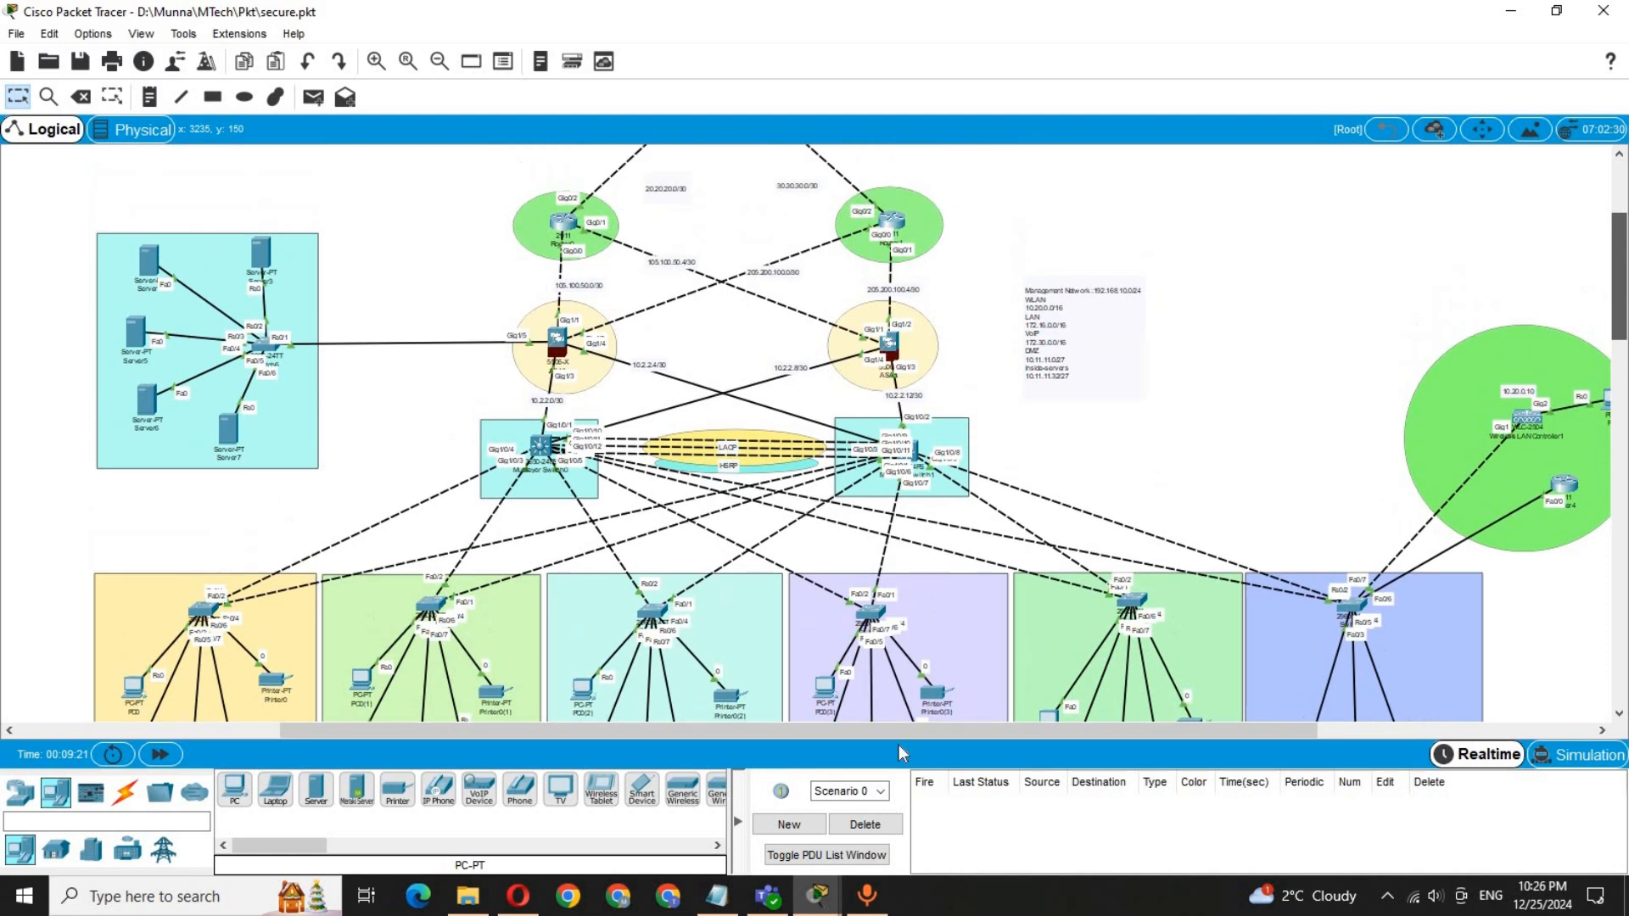
pyautogui.moveTo(886, 731)
pyautogui.mouseDown()
pyautogui.moveTo(965, 730)
pyautogui.moveTo(874, 737)
pyautogui.mouseUp()
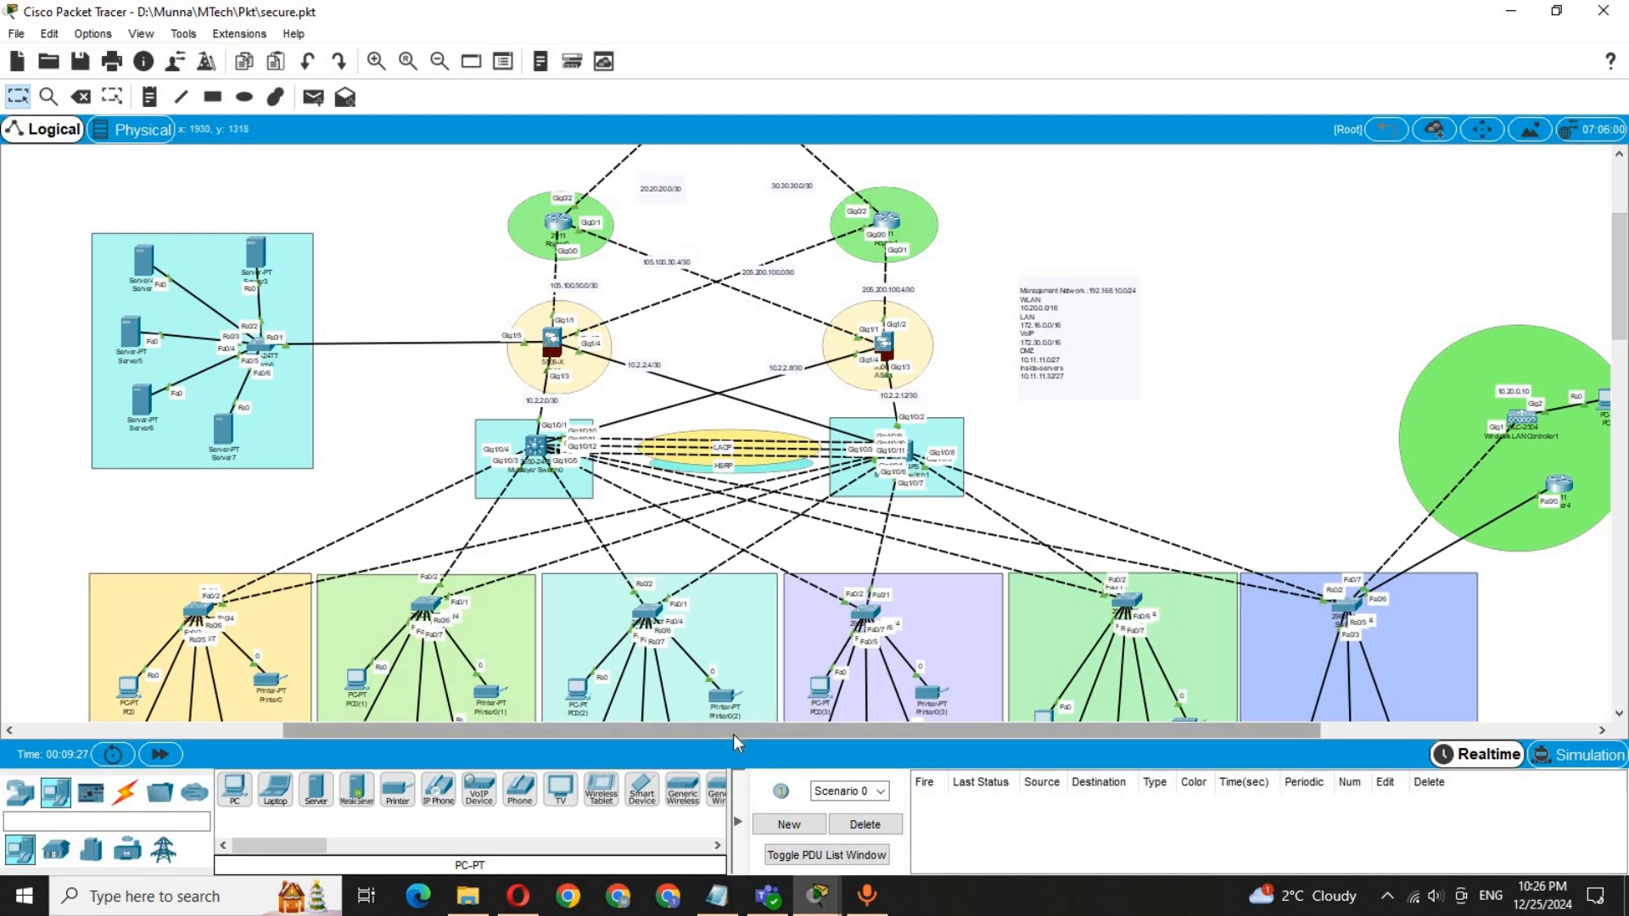
pyautogui.moveTo(733, 735); pyautogui.dragTo(648, 733)
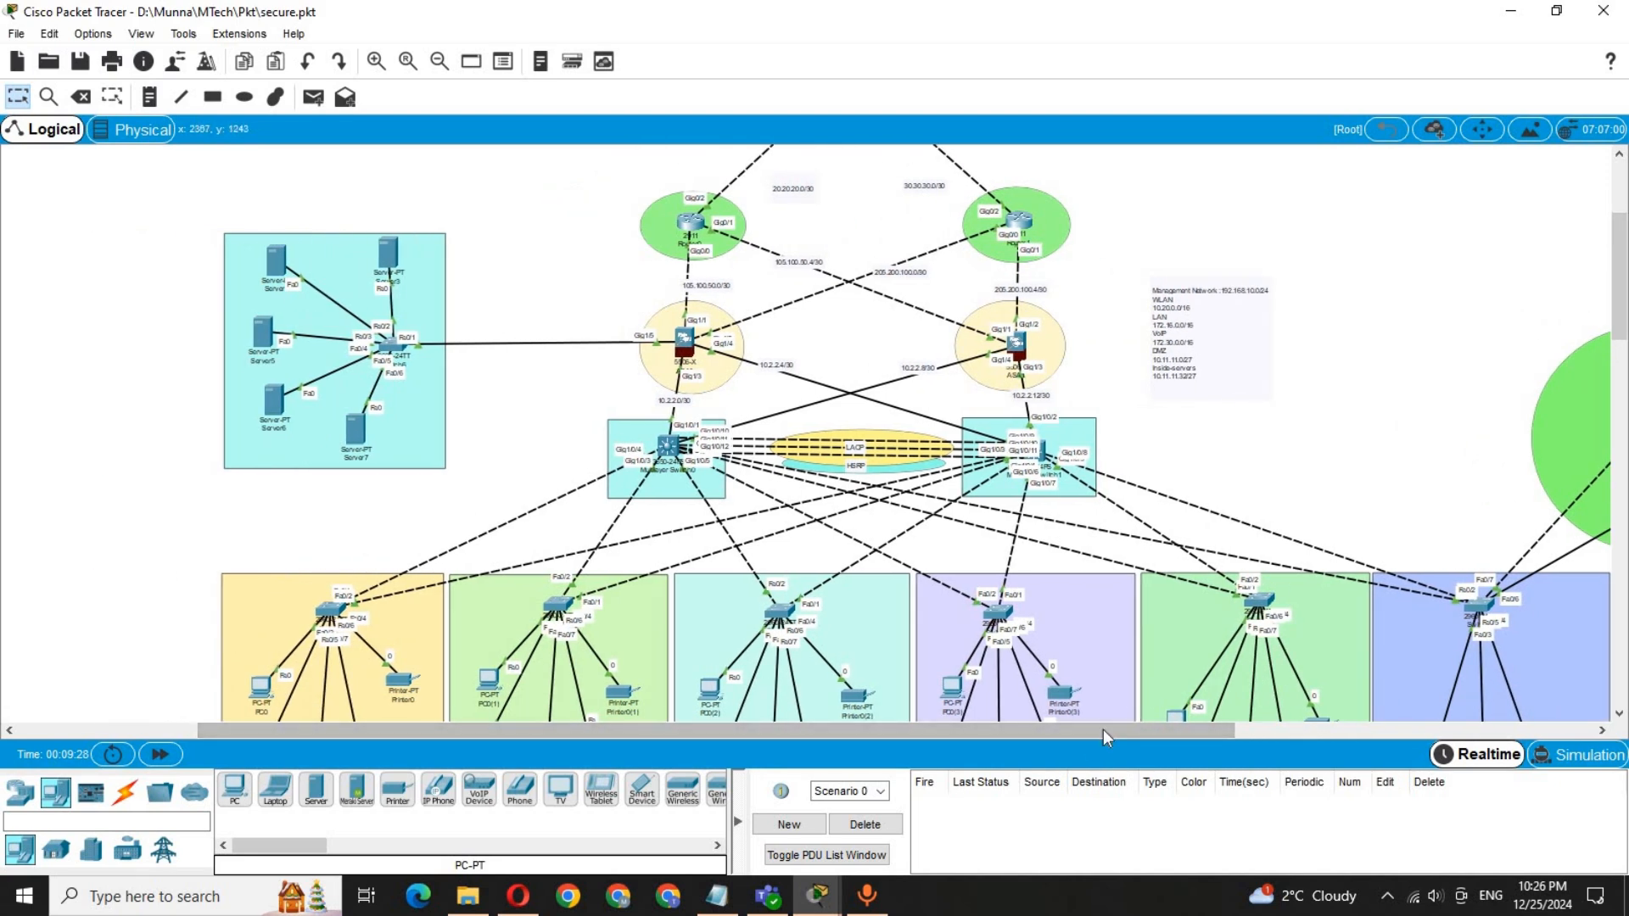
pyautogui.moveTo(1088, 736); pyautogui.dragTo(1183, 727)
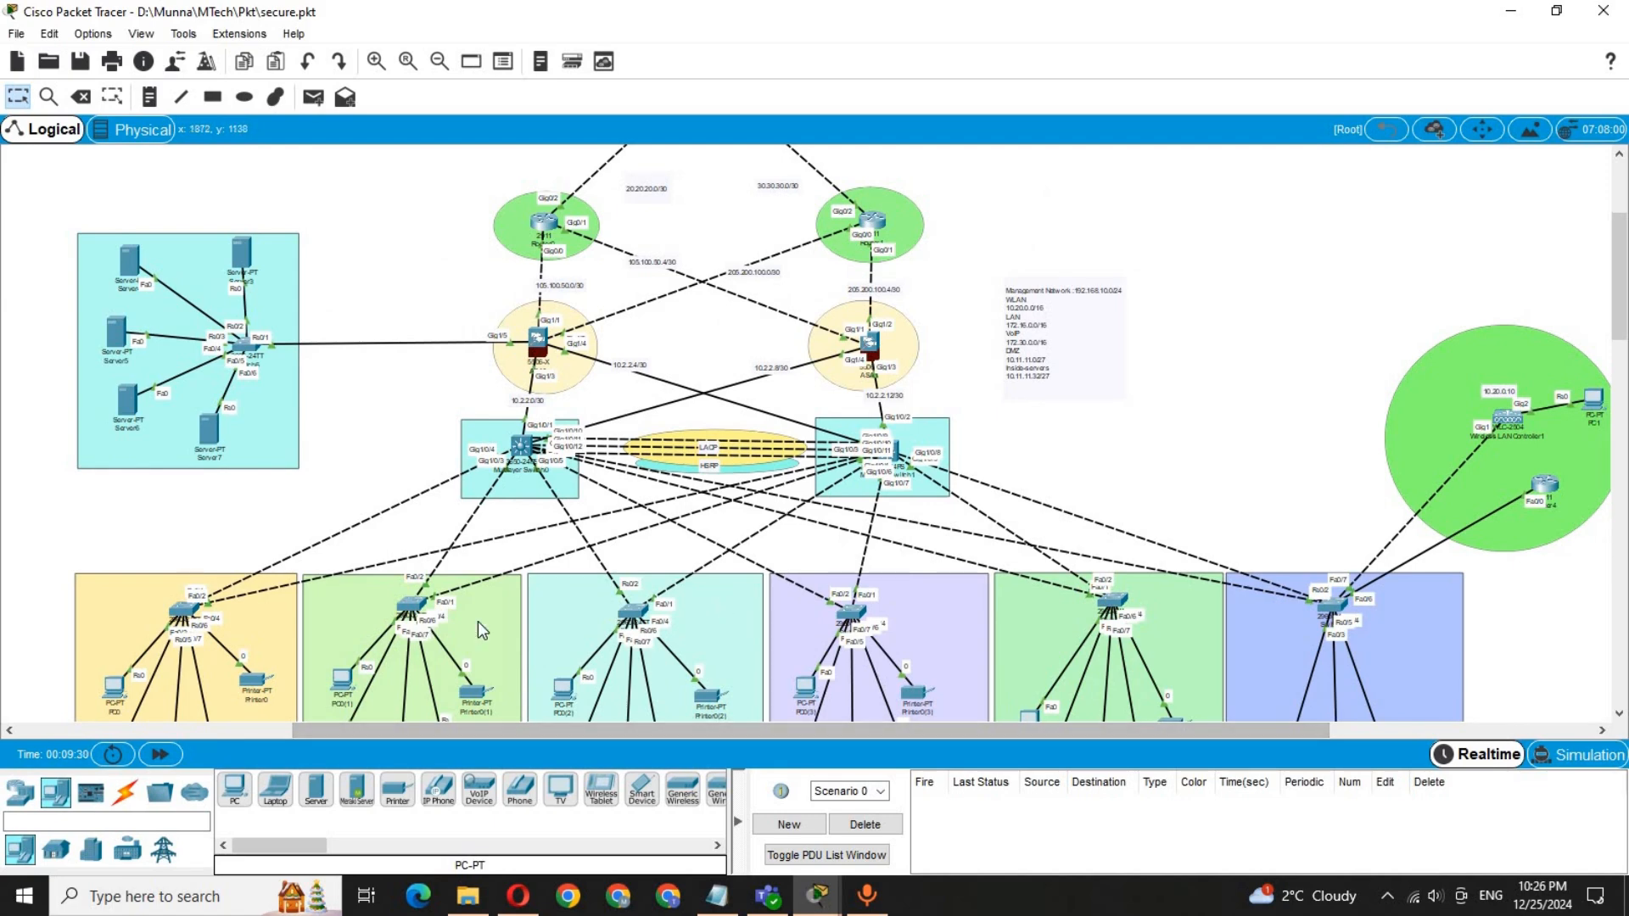
pyautogui.moveTo(1620, 280); pyautogui.dragTo(1620, 348)
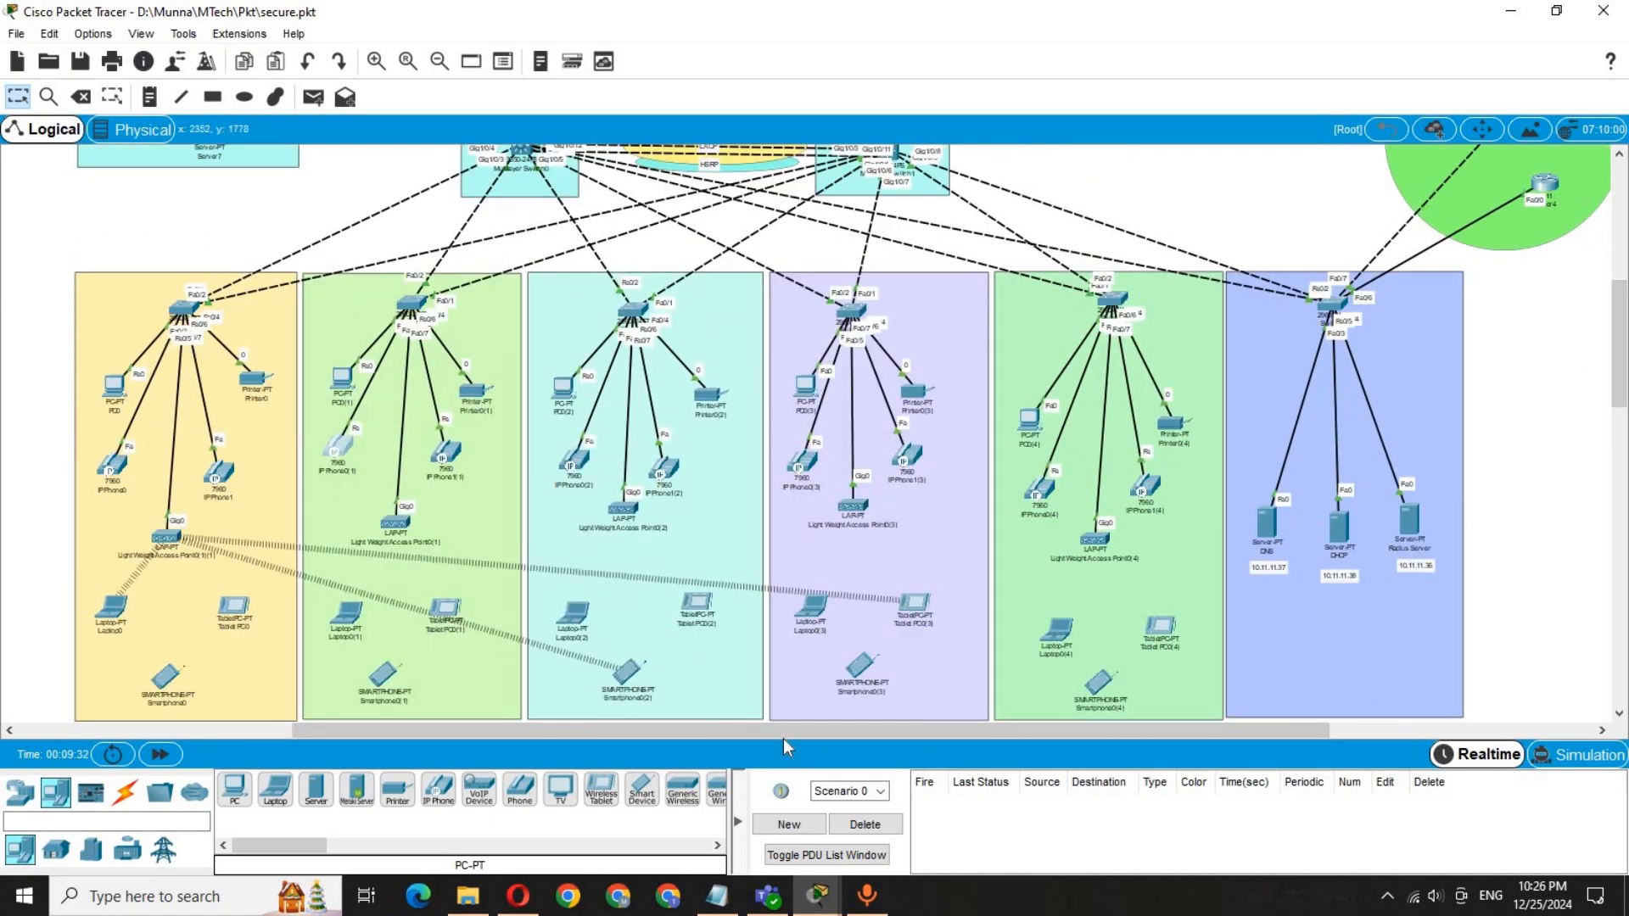
pyautogui.moveTo(781, 726); pyautogui.dragTo(675, 727)
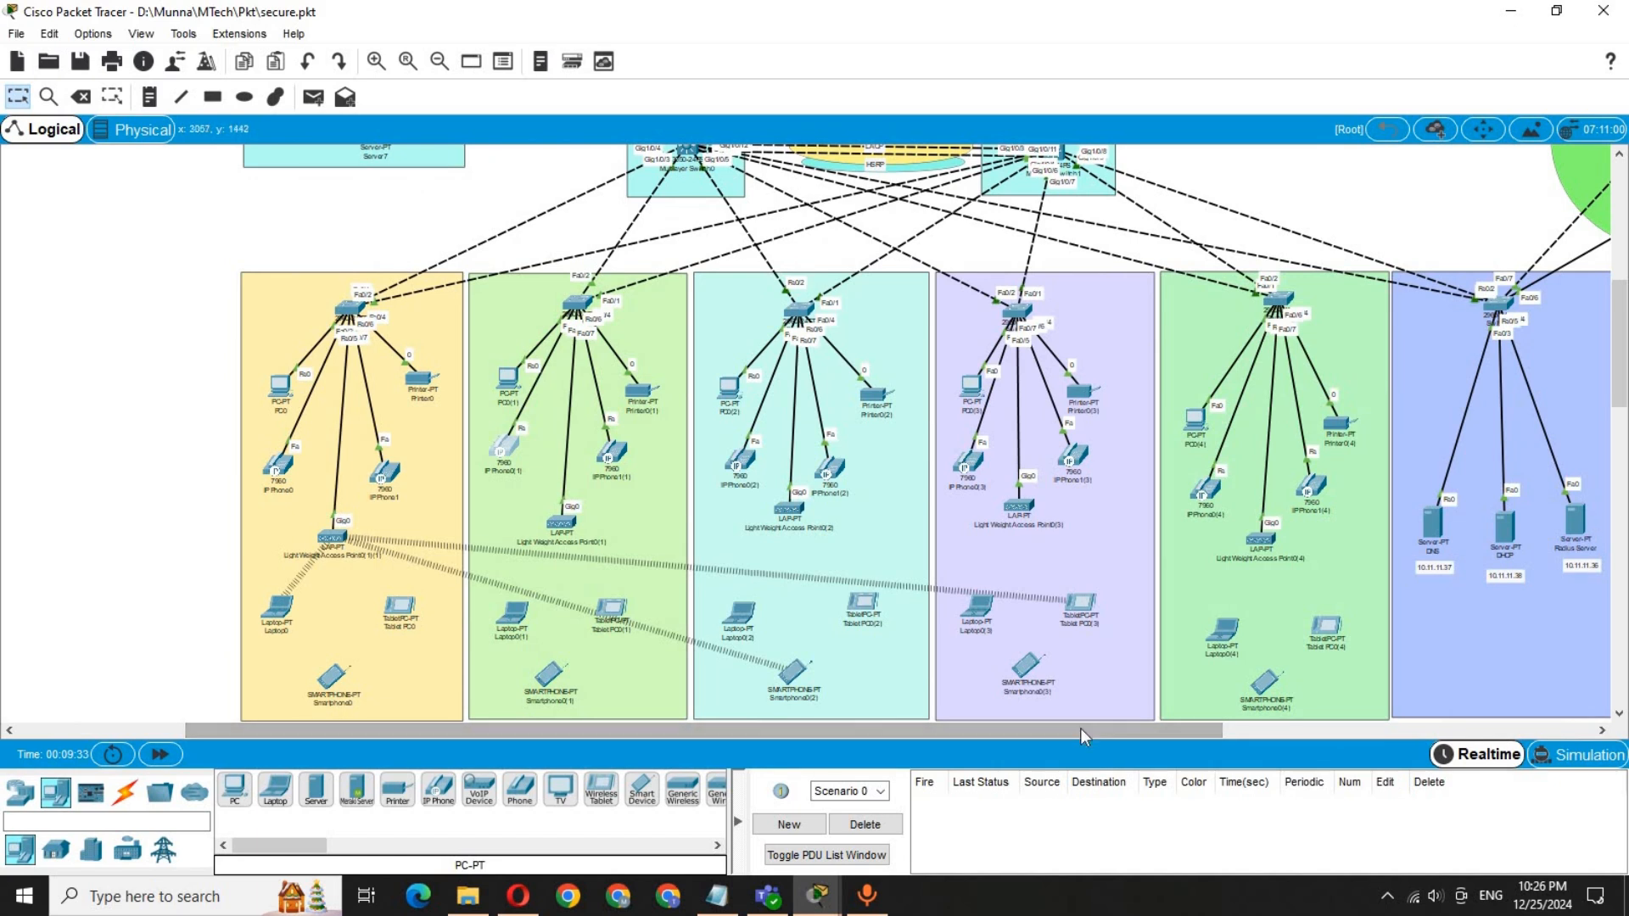
pyautogui.moveTo(1073, 733)
pyautogui.mouseDown()
pyautogui.moveTo(1000, 735)
pyautogui.moveTo(1104, 735)
pyautogui.mouseUp()
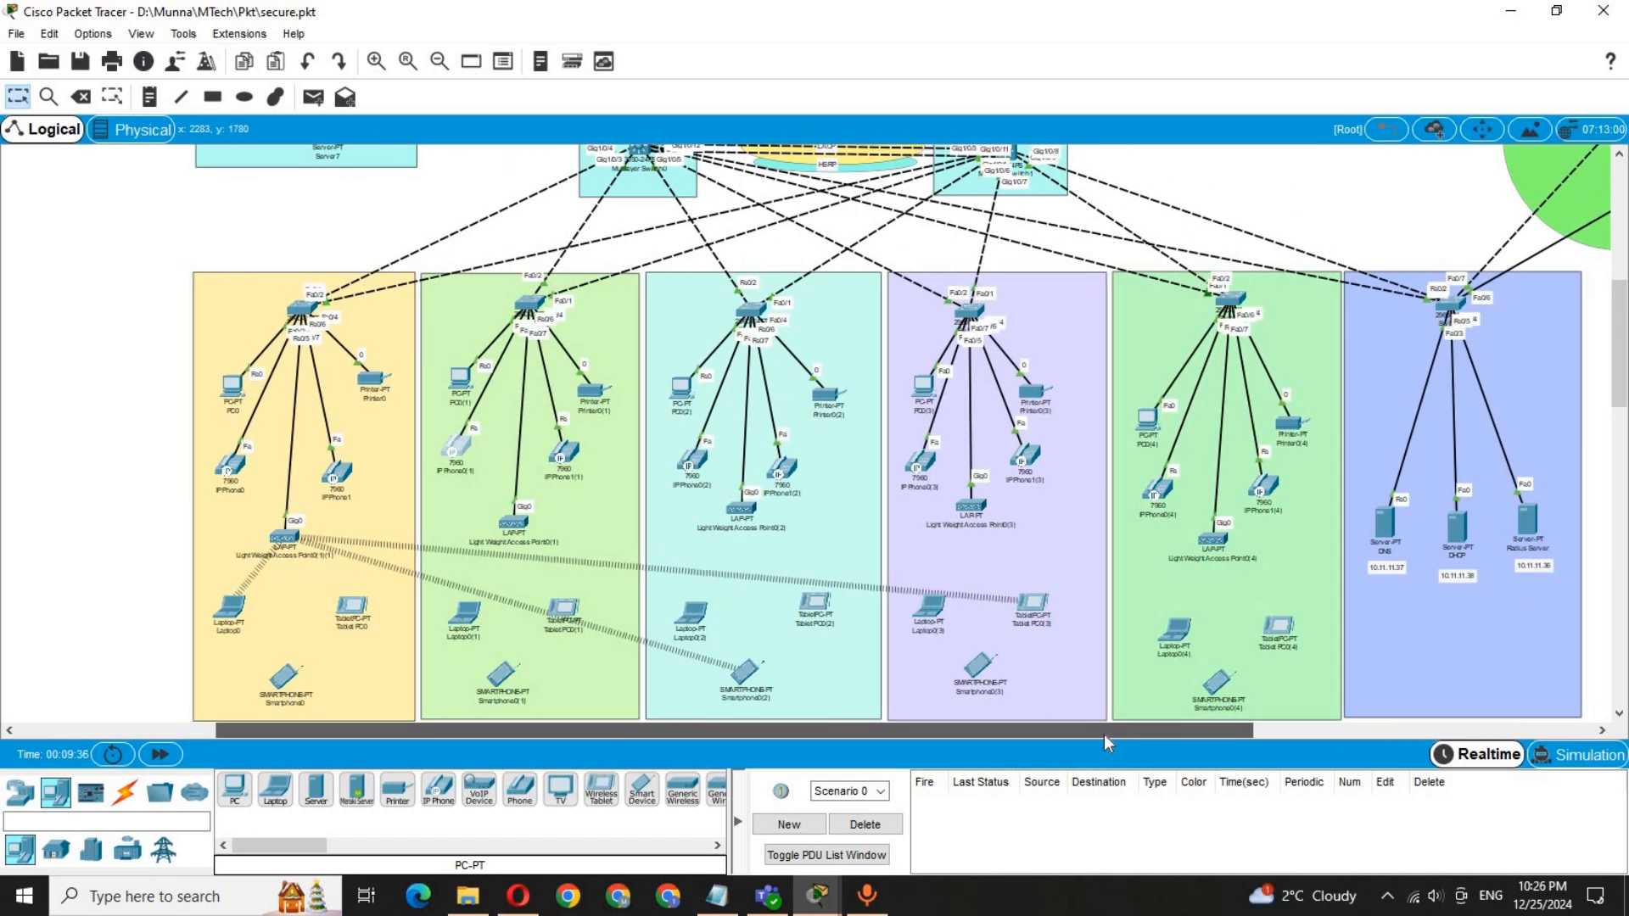
pyautogui.moveTo(1103, 735); pyautogui.dragTo(1149, 735)
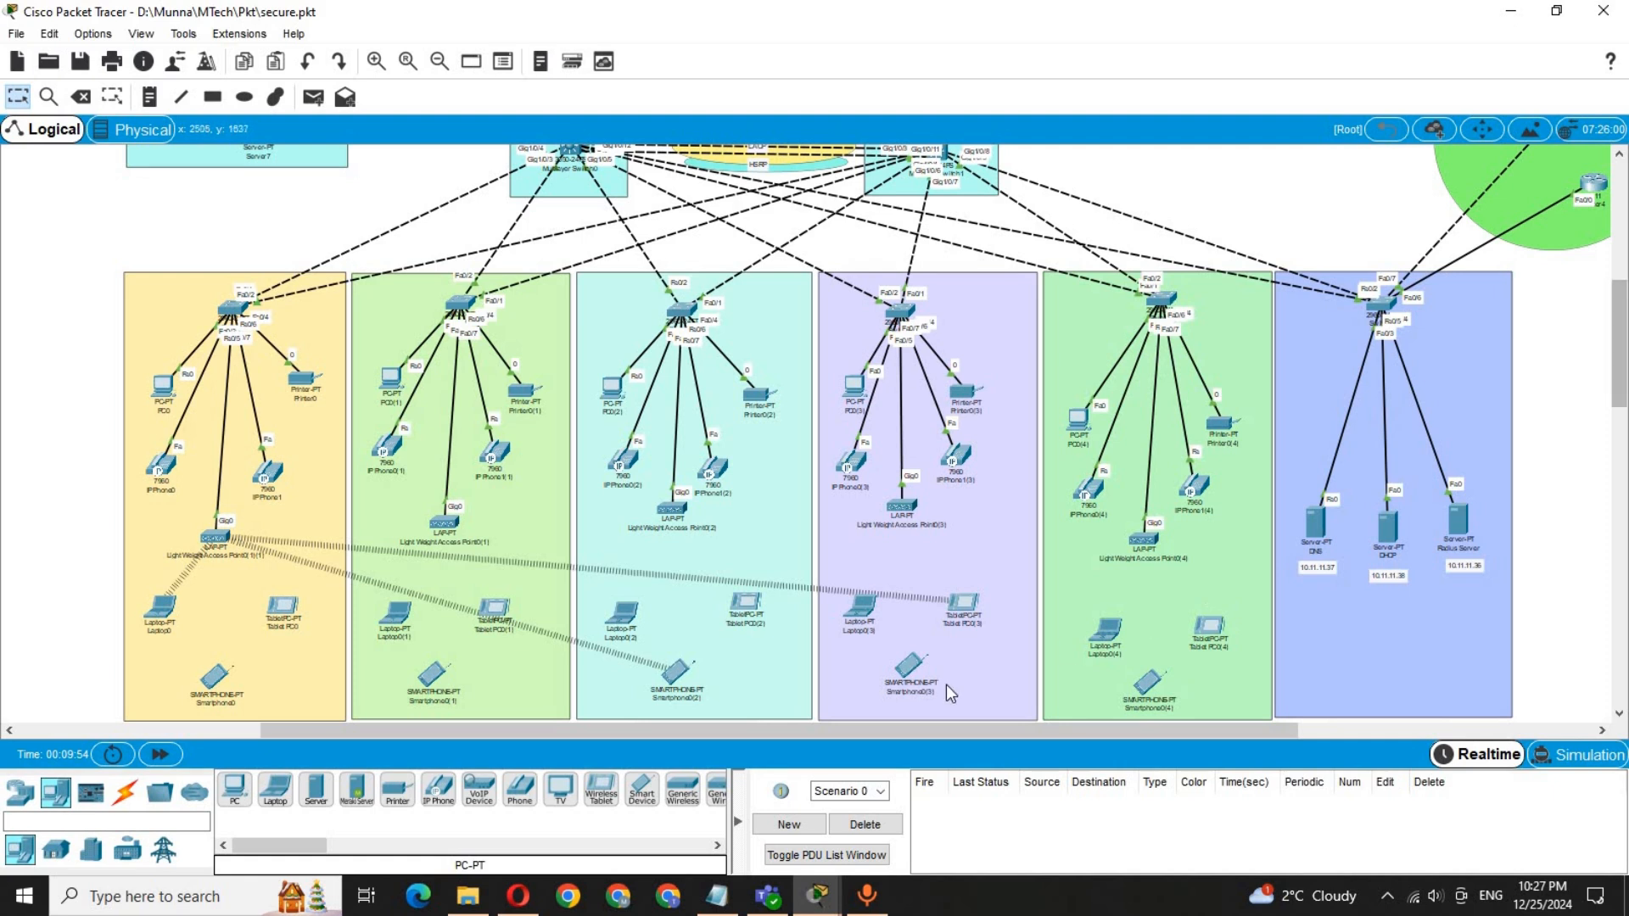
pyautogui.moveTo(1031, 731); pyautogui.dragTo(914, 735)
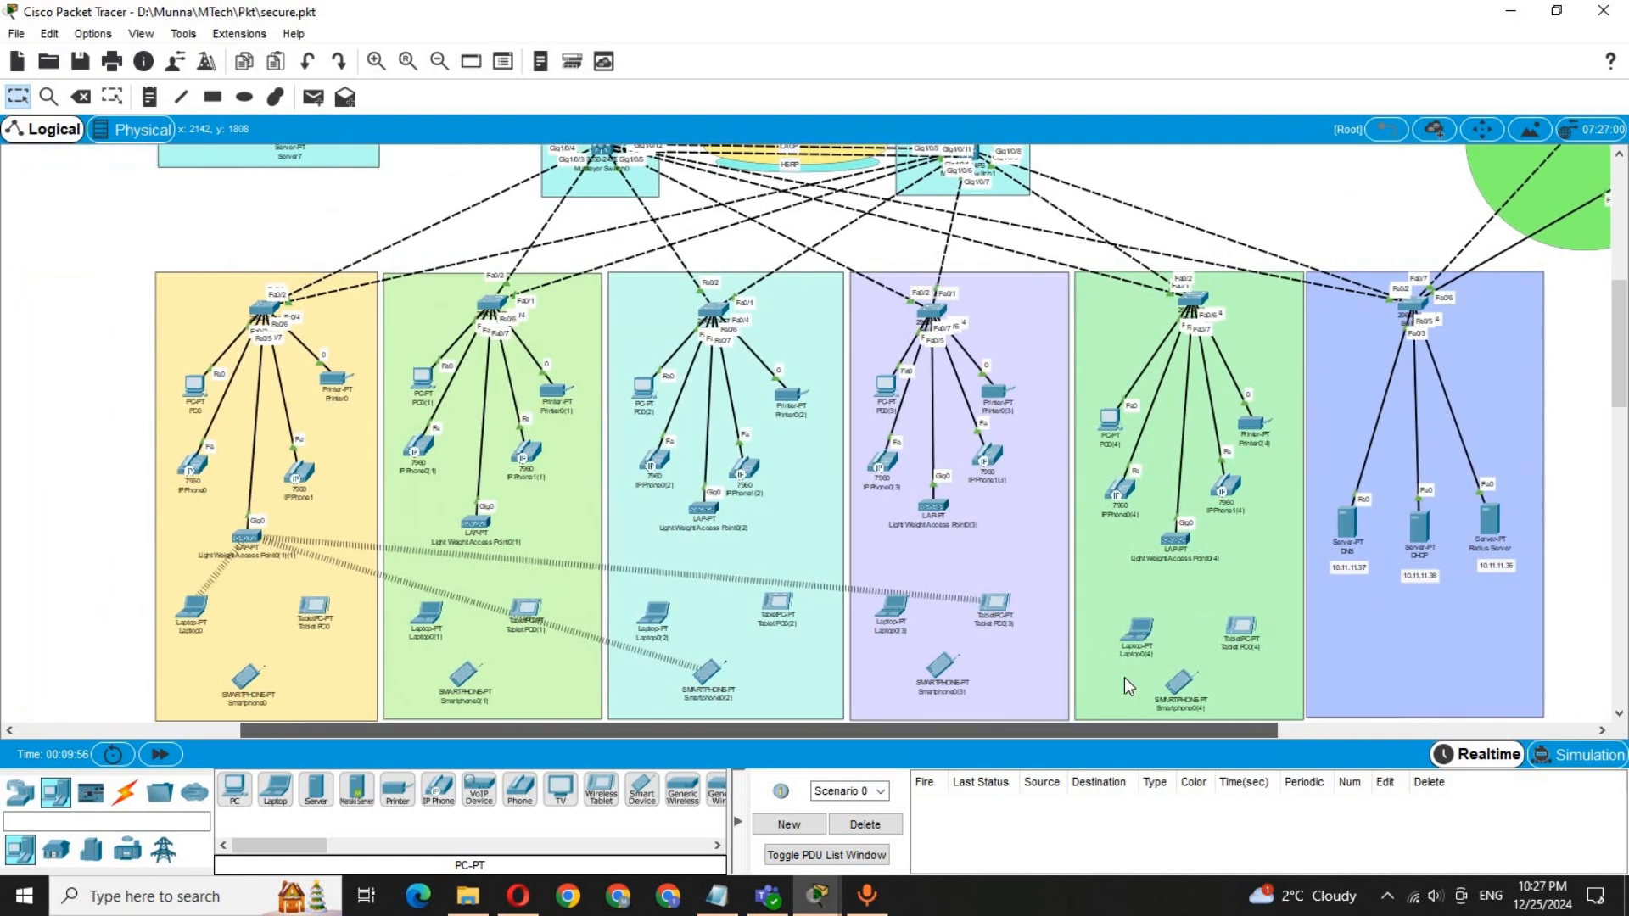